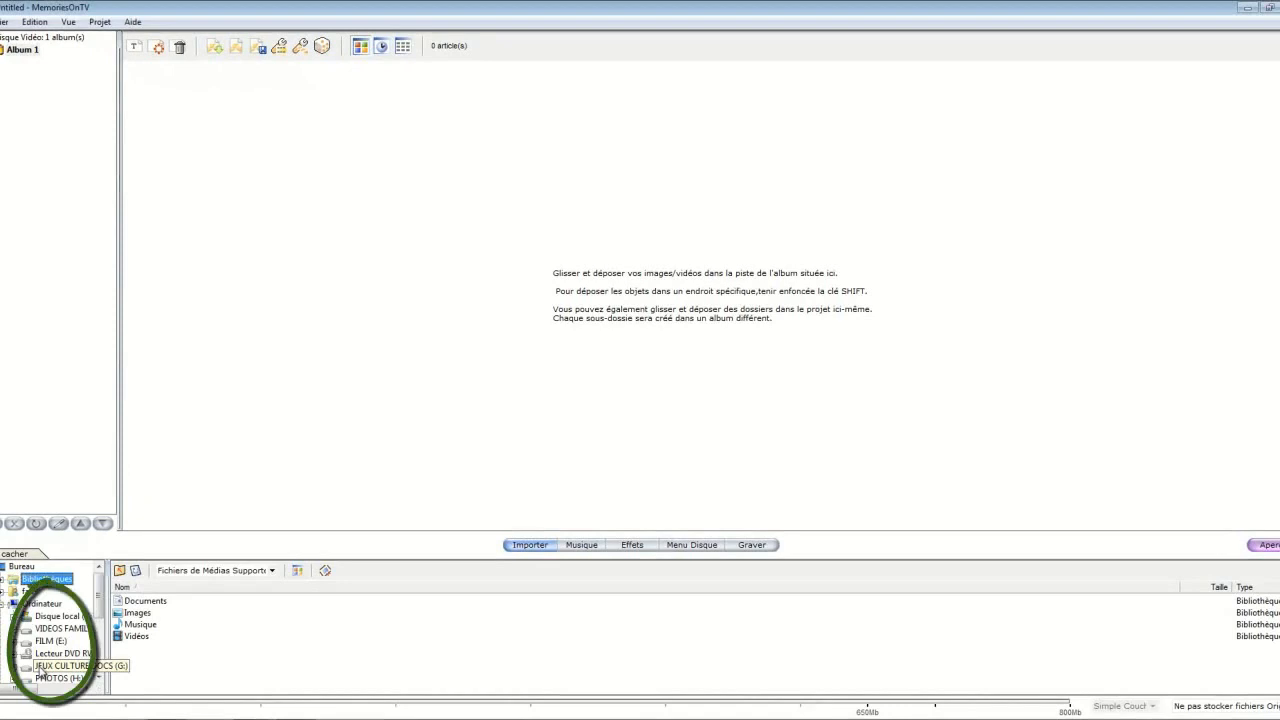
Browse to the images animaux folder on drive D: and display its files as thumbnails
left_click(38, 630)
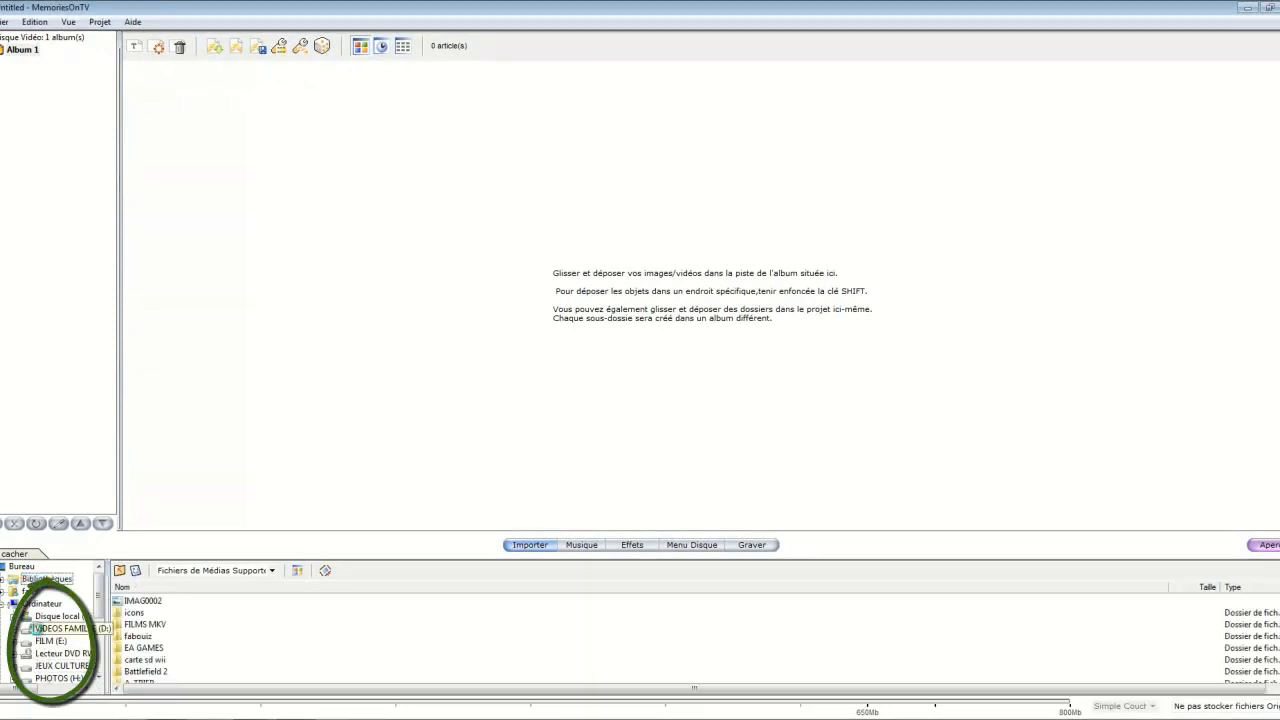
scroll(141, 666, "down", 3)
left_click(139, 660)
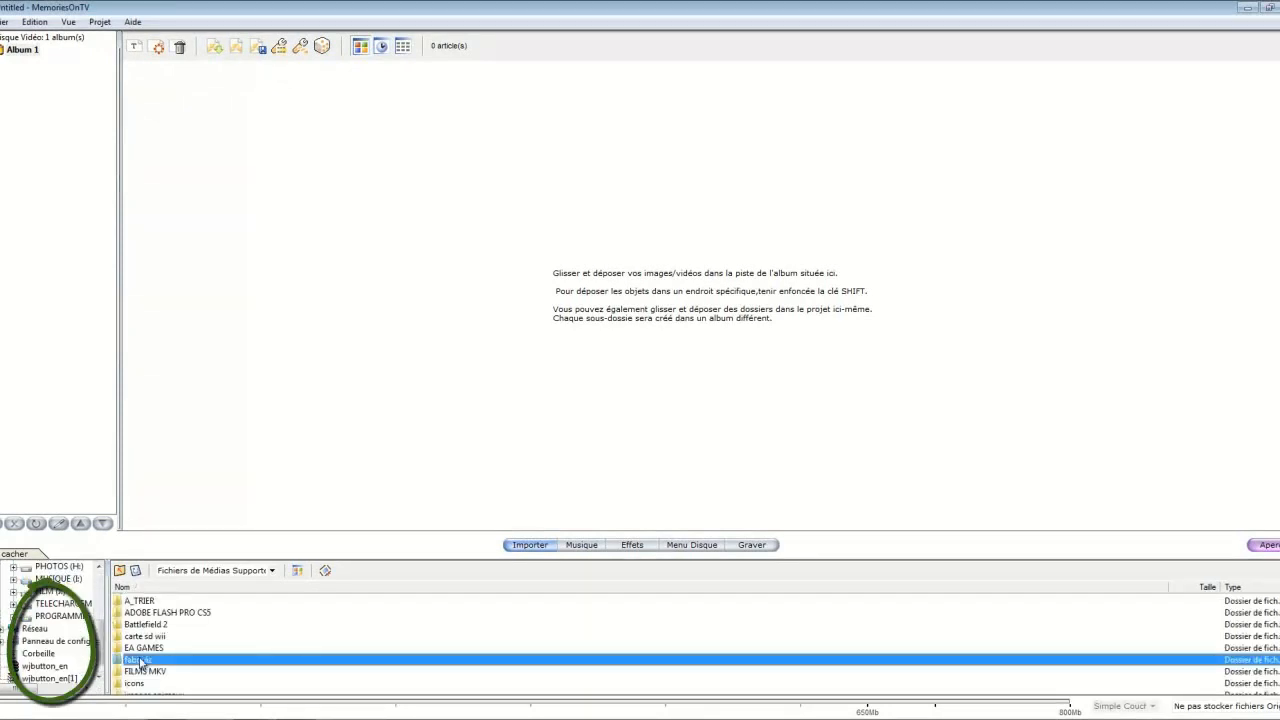
scroll(141, 664, "down", 2)
left_click(145, 637)
double_click(145, 638)
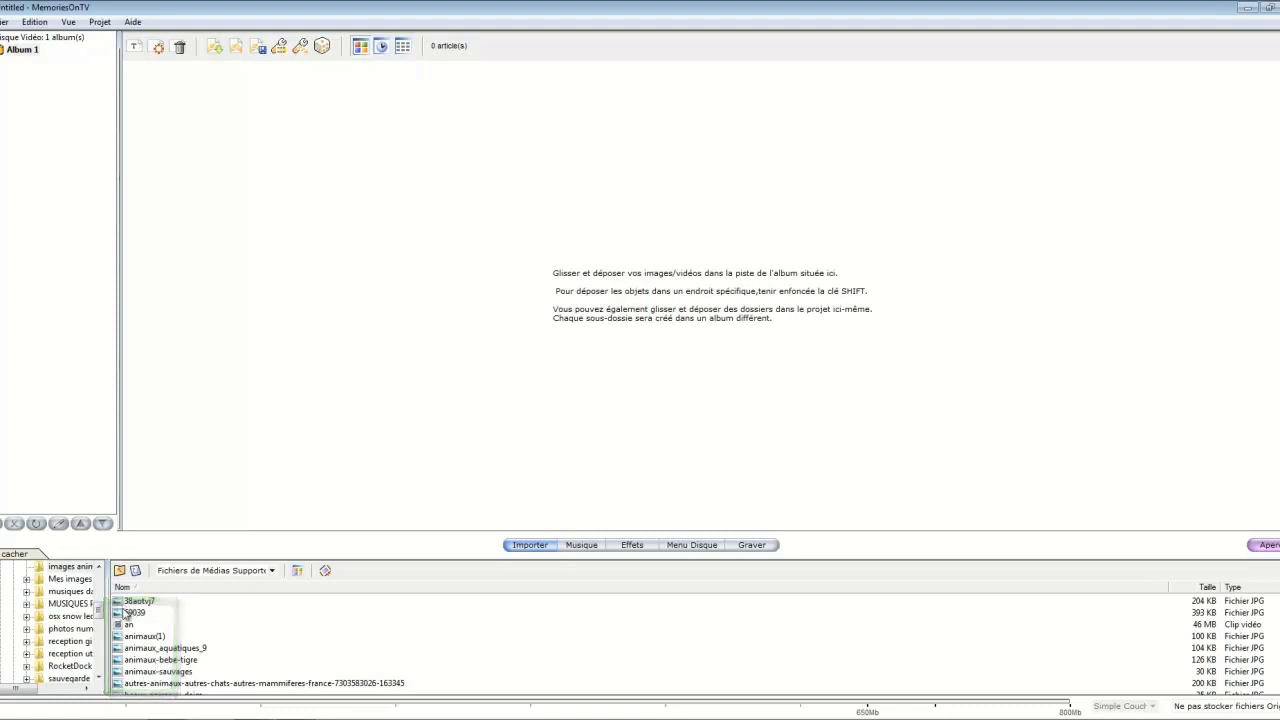
left_click(298, 571)
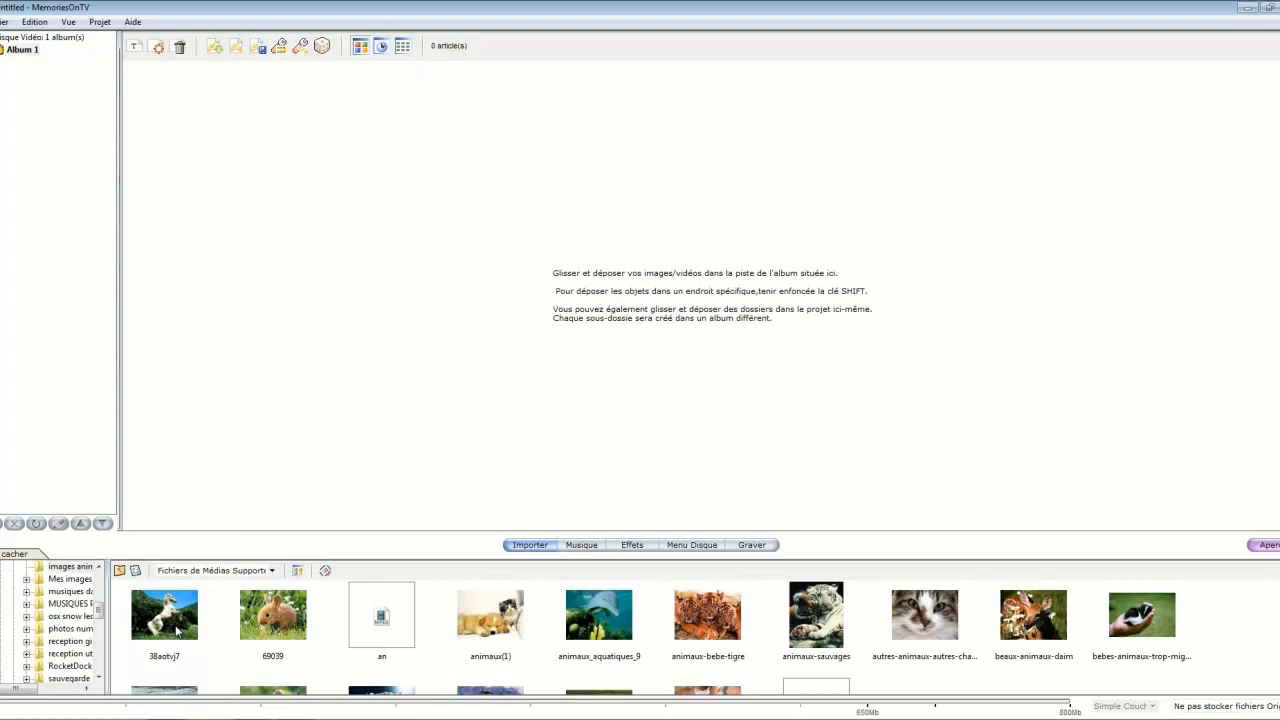
Add all the files of the images animaux folder to Album 1
scroll(446, 637, "down", 1)
scroll(446, 637, "up", 1)
key("ctrl+a")
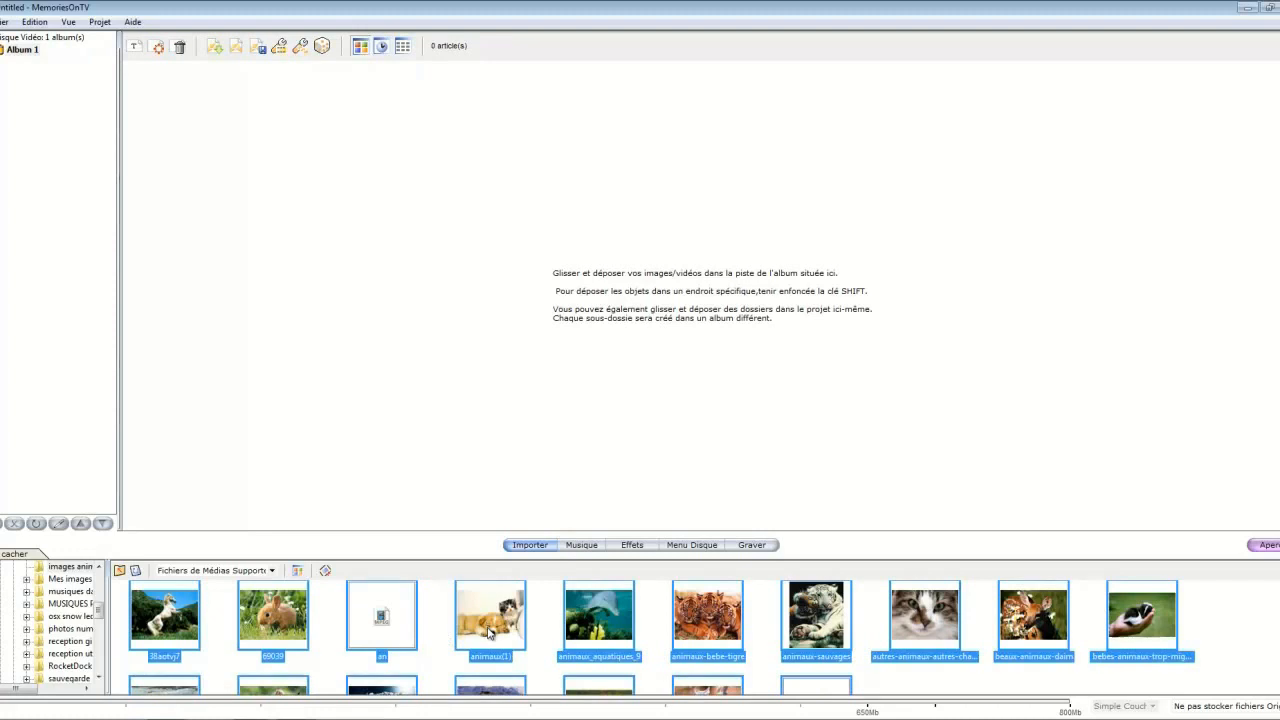
left_click_drag(489, 632, 324, 328)
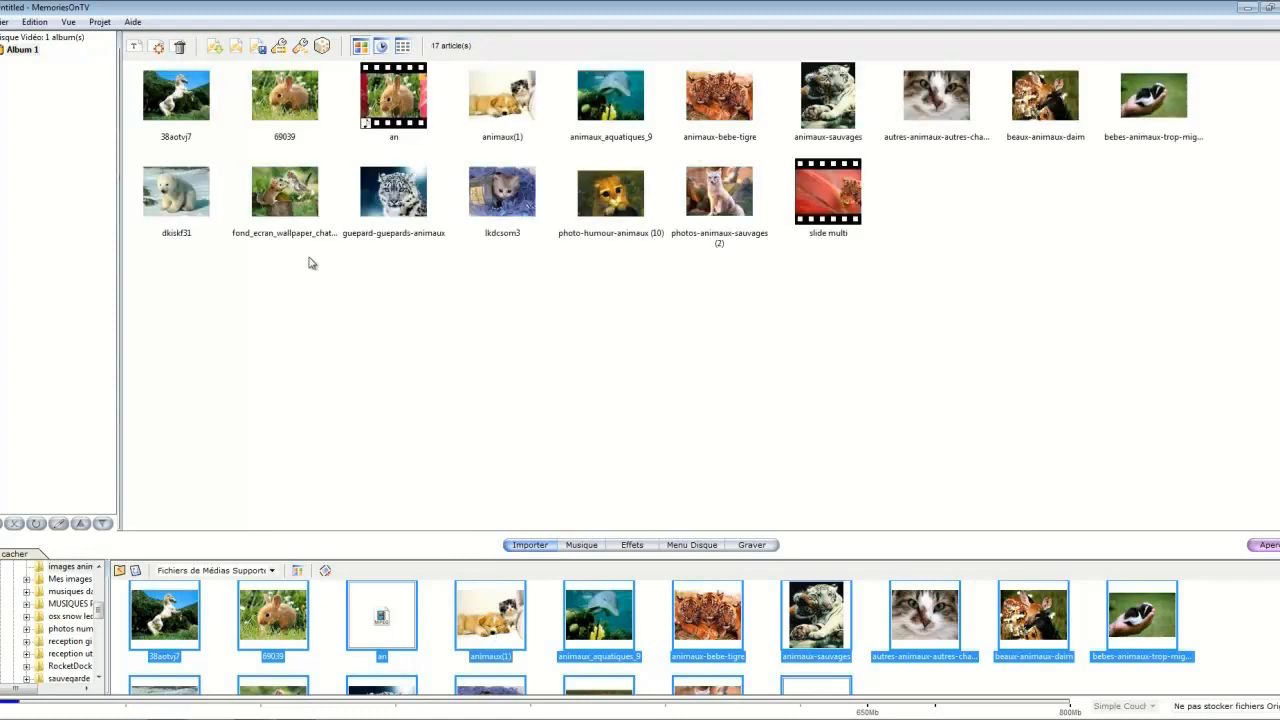
Remove the video clips "an" and "slide multi" from the album
left_click(383, 96)
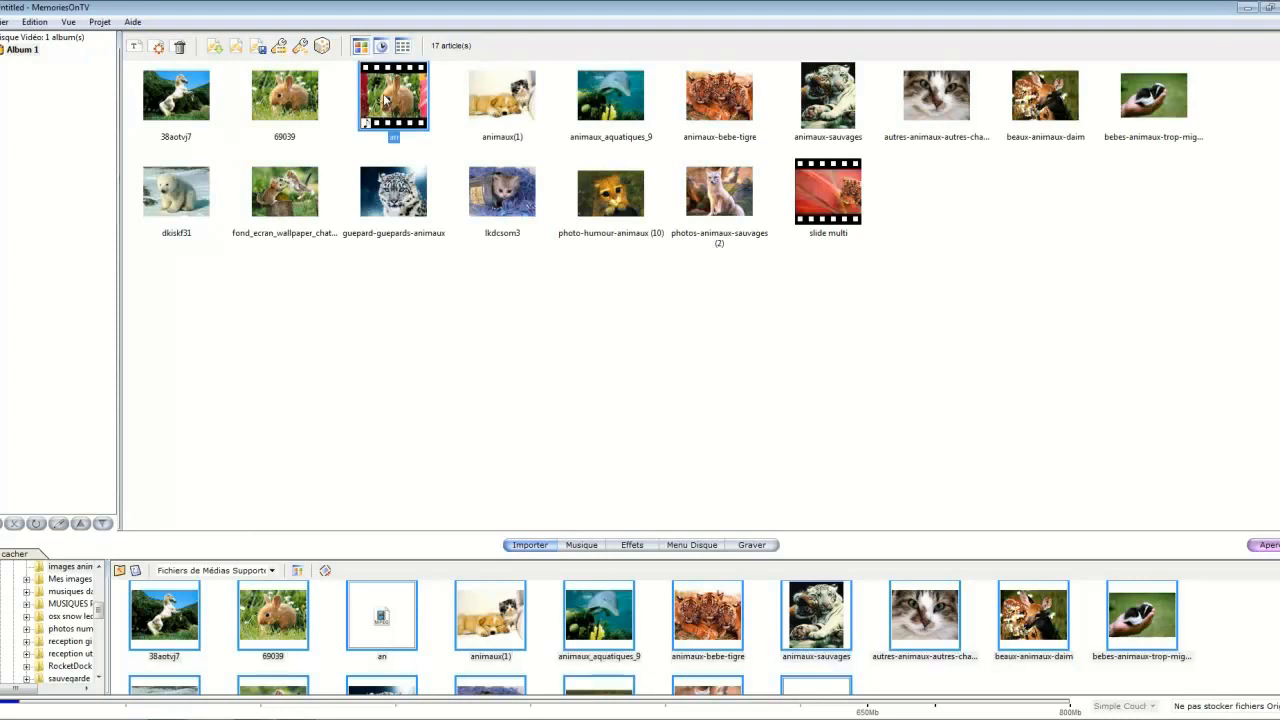
right_click(383, 96)
left_click(440, 128)
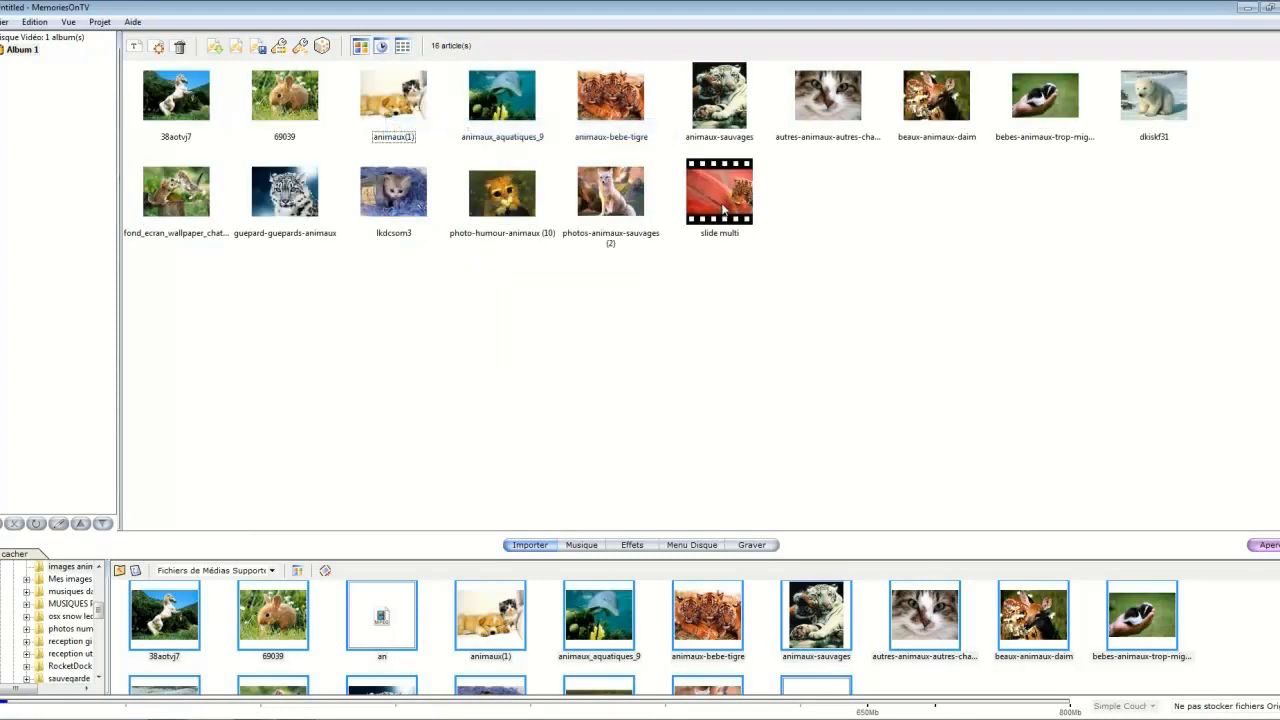
right_click(722, 206)
left_click(752, 240)
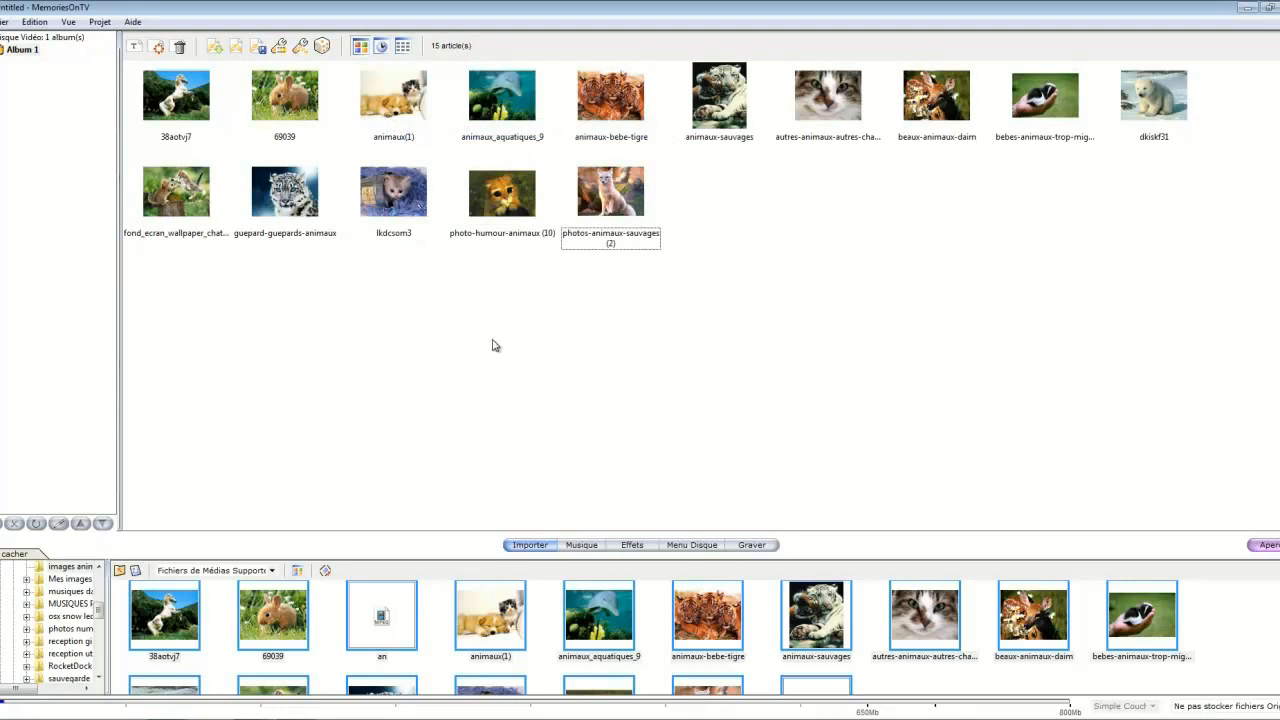
Show the album as a timeline and open the slide settings of the first image, 38aotvj7
left_click(381, 48)
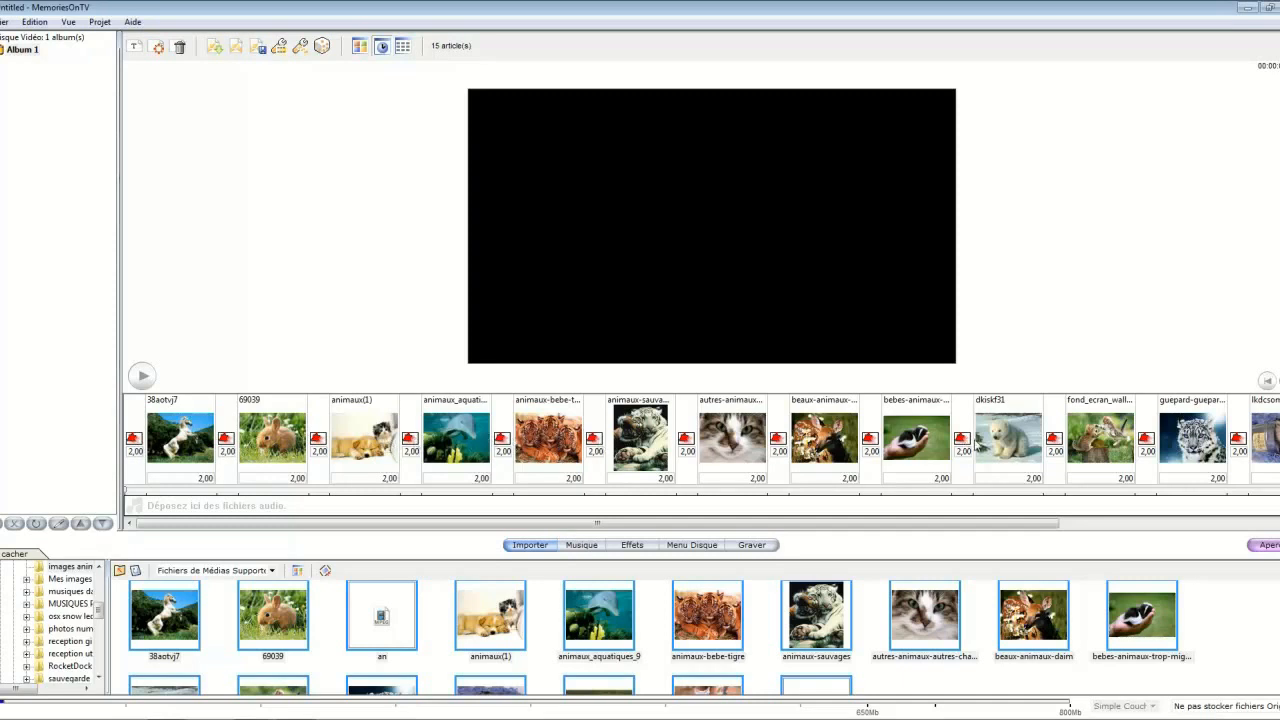
left_click(135, 457)
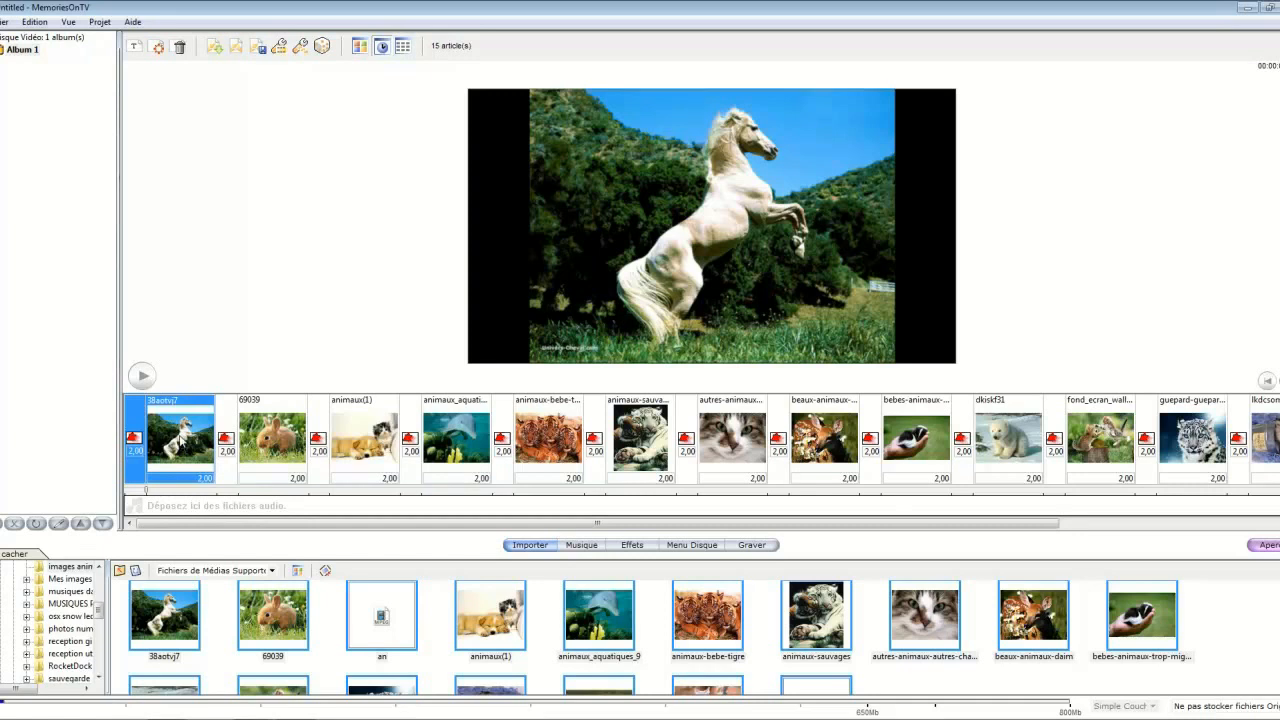
right_click(168, 437)
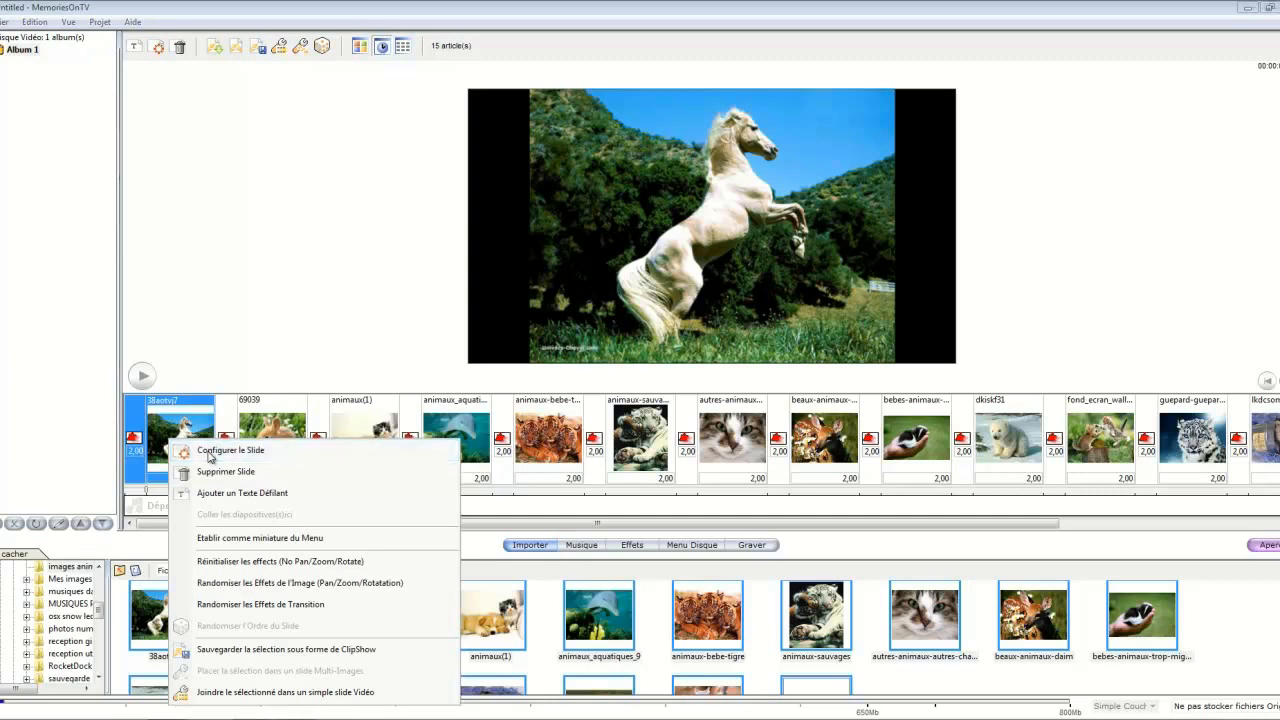
left_click(210, 452)
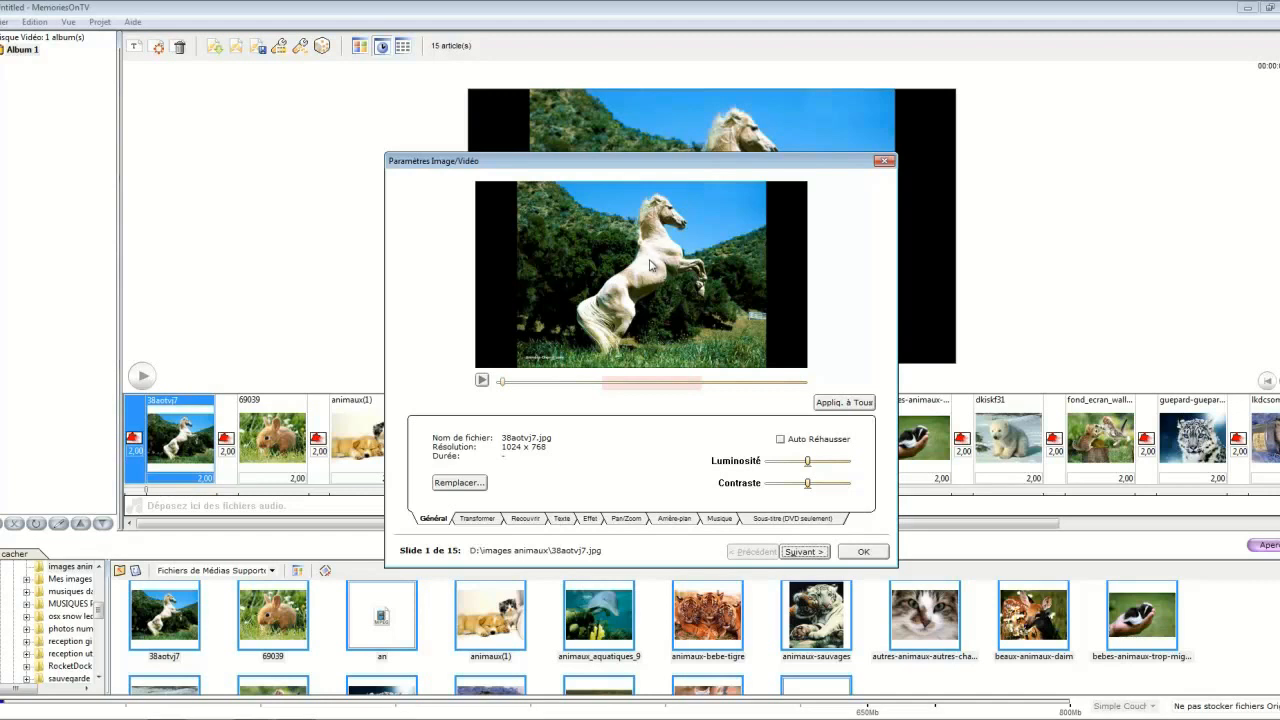
Try Auto Réhausser and the horizontal and vertical flips on the horse slide
left_click(781, 440)
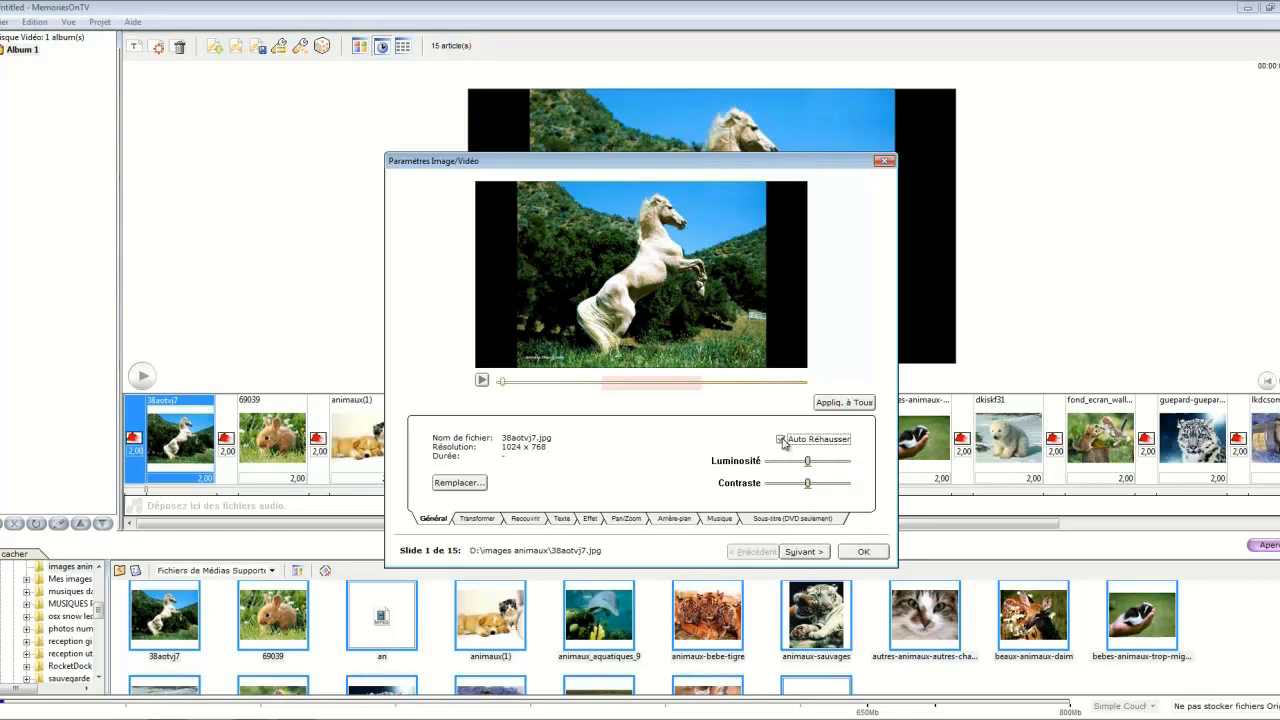
left_click(781, 440)
left_click(479, 519)
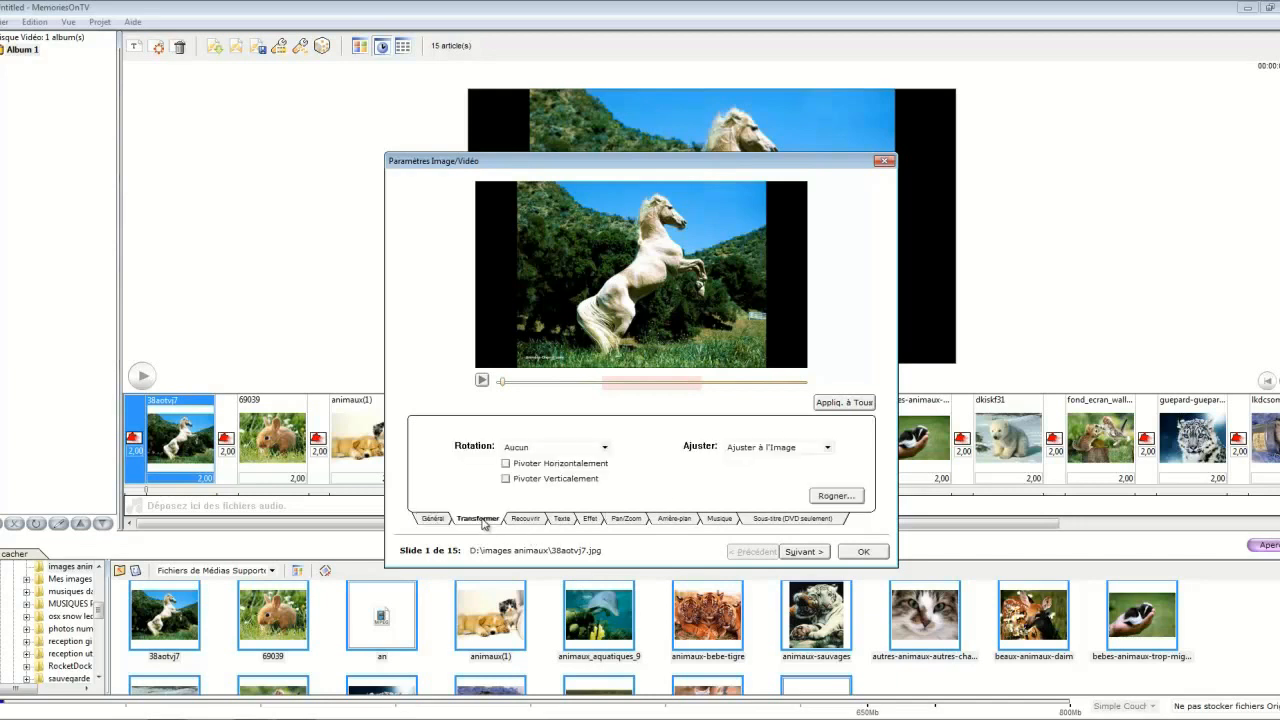
left_click(506, 464)
left_click(506, 464)
left_click(506, 479)
left_click(506, 479)
Compare overlay frames on the horse slide and apply the black mask with ragged edges
left_click(526, 519)
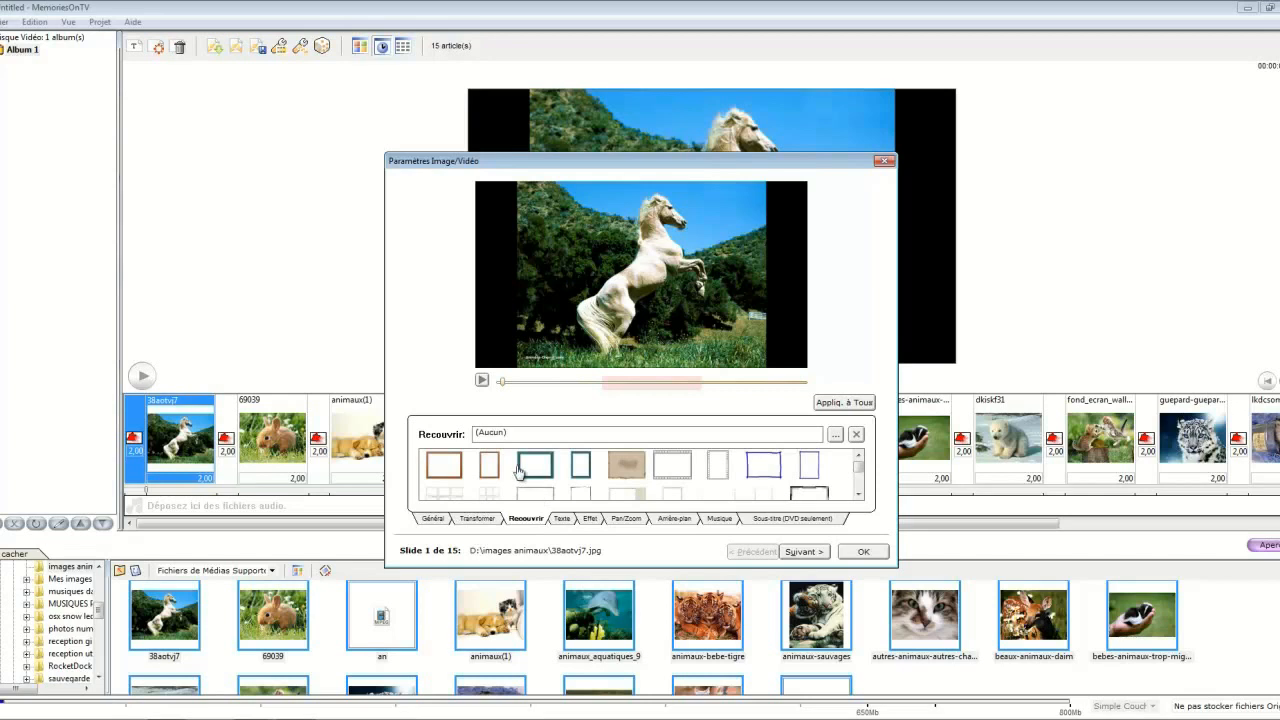
left_click(674, 468)
left_click(717, 465)
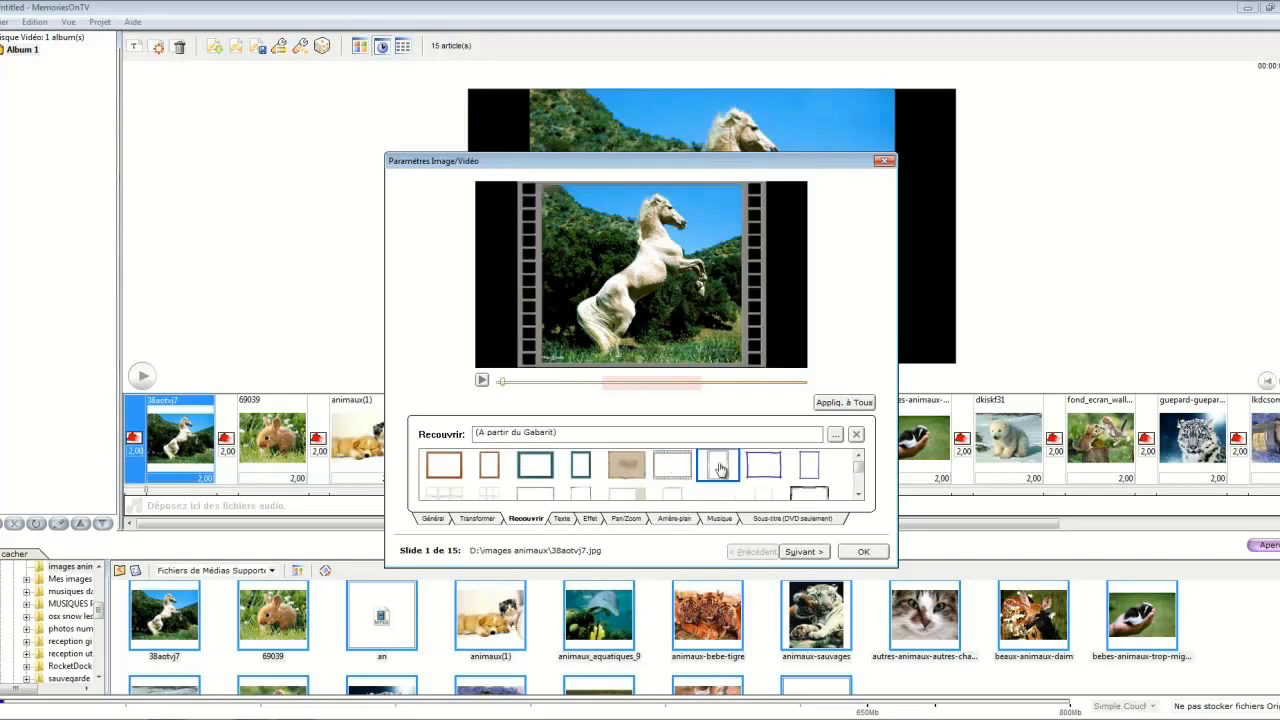
left_click(860, 480)
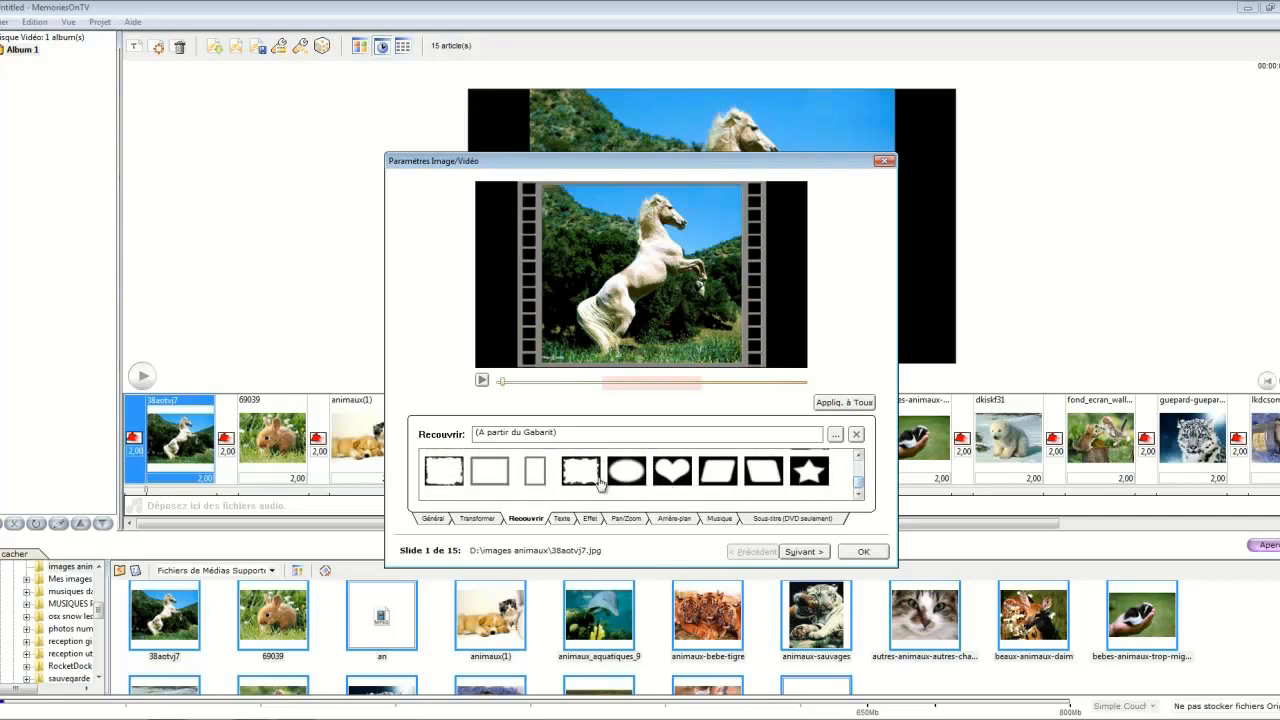
left_click(582, 475)
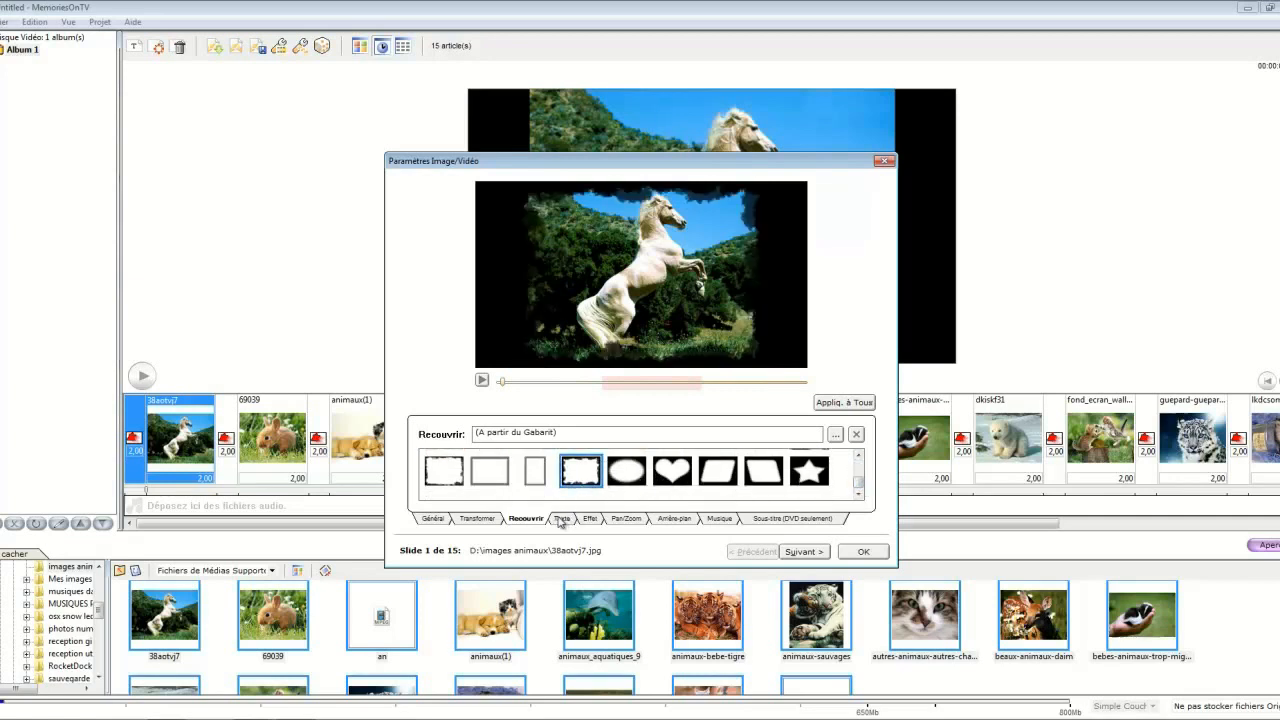
Add a text title reading "Cheval cabré" to the horse slide
left_click(561, 519)
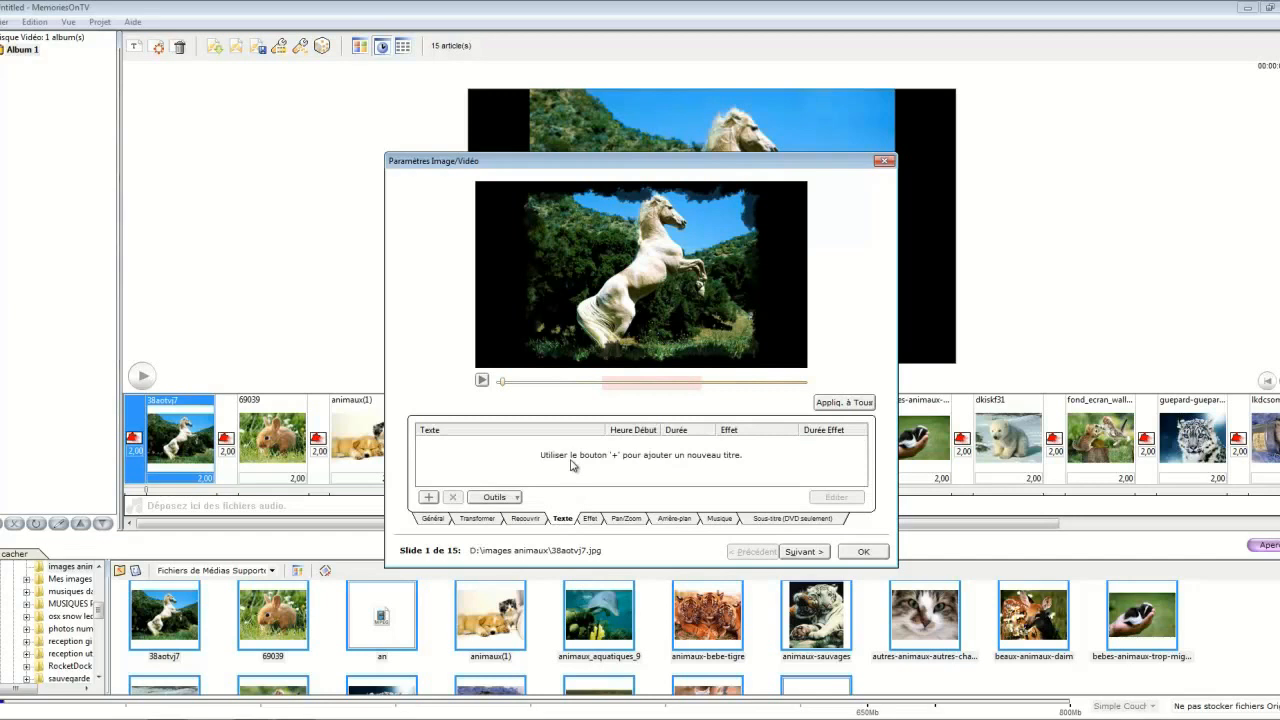
left_click(428, 498)
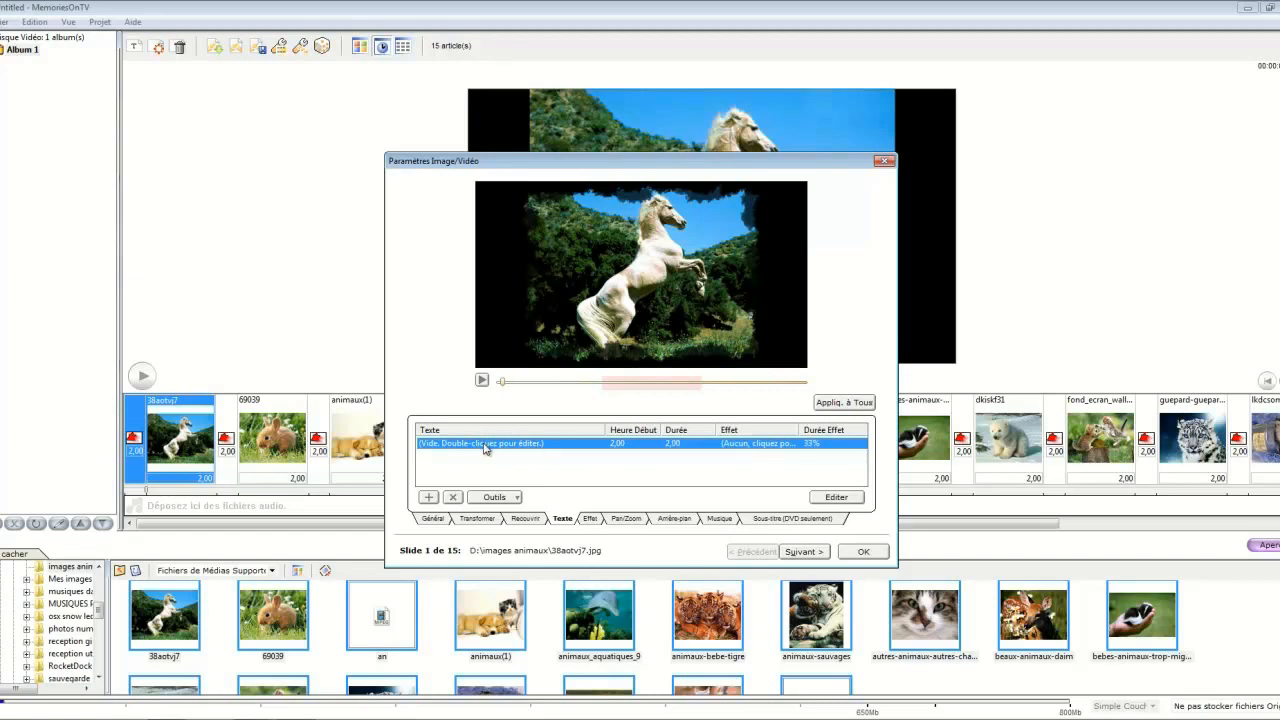
left_click(838, 498)
left_click(494, 484)
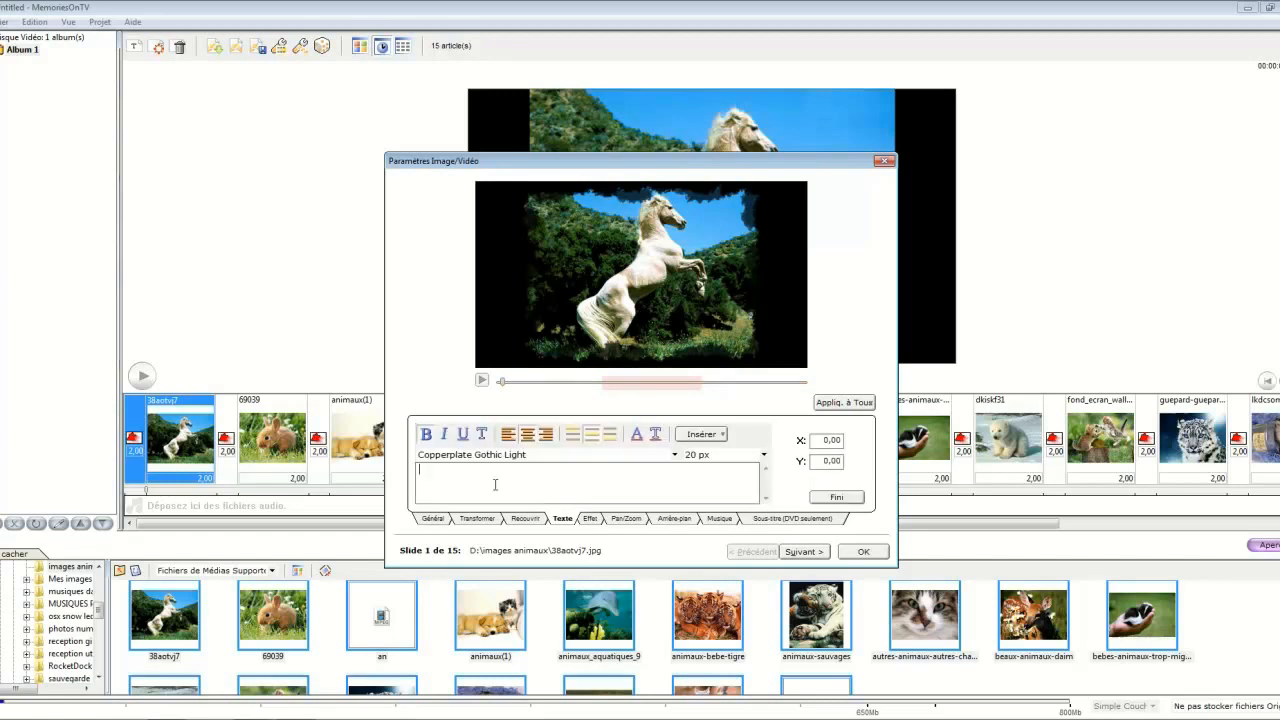
type("Cheval ")
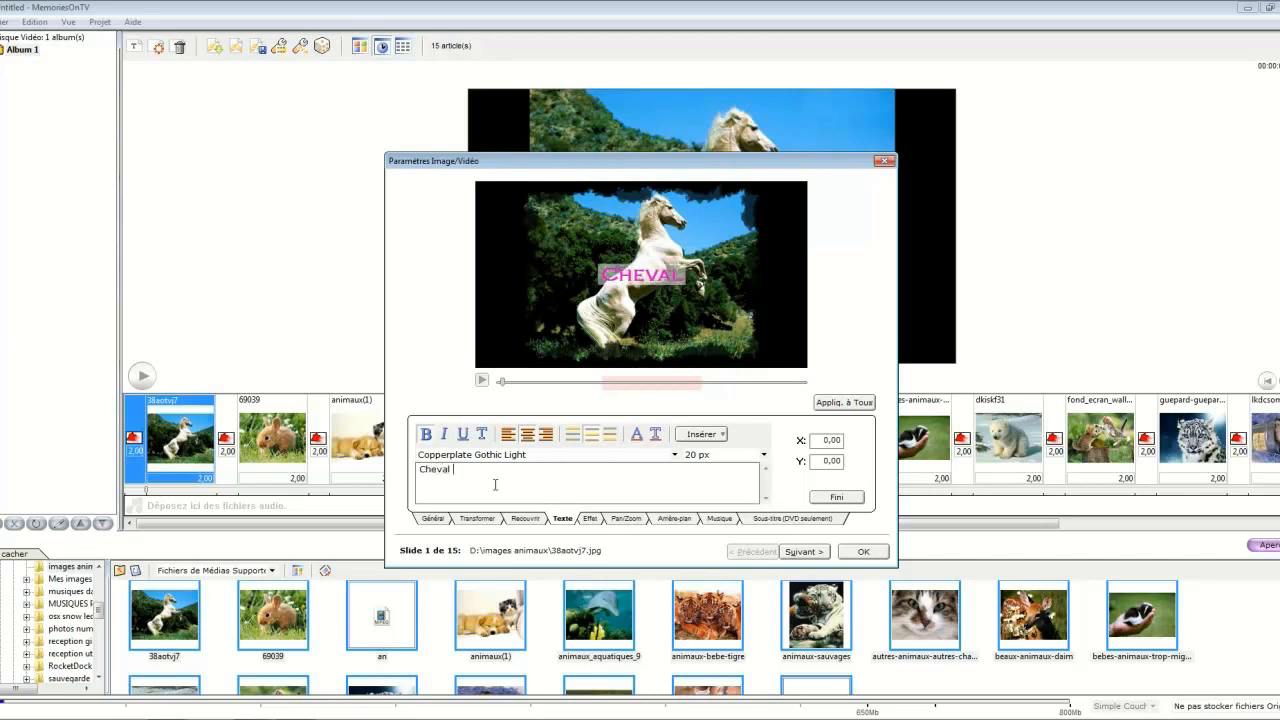
type("cabré")
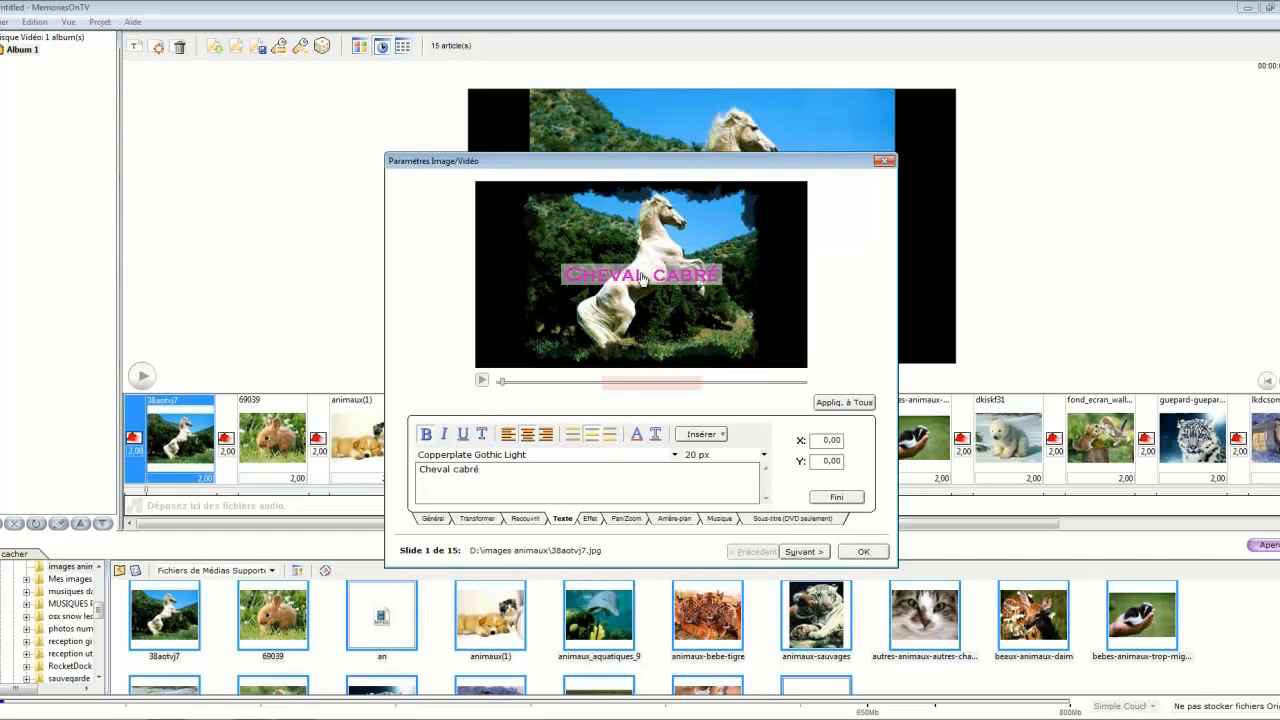
Reposition the "Cheval cabré" title just below the image centre, at X -0,00 and Y -4,44, and finish editing it
left_click_drag(639, 278, 688, 238)
left_click_drag(608, 227, 638, 286)
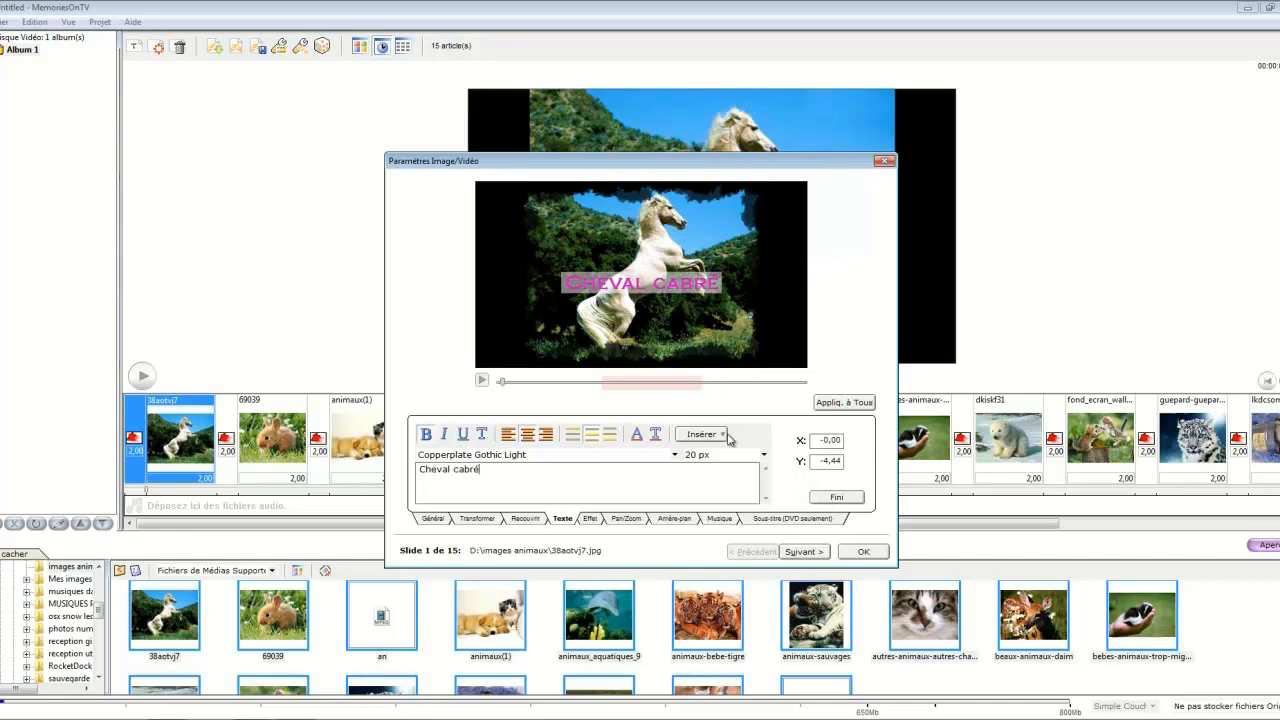
left_click(846, 500)
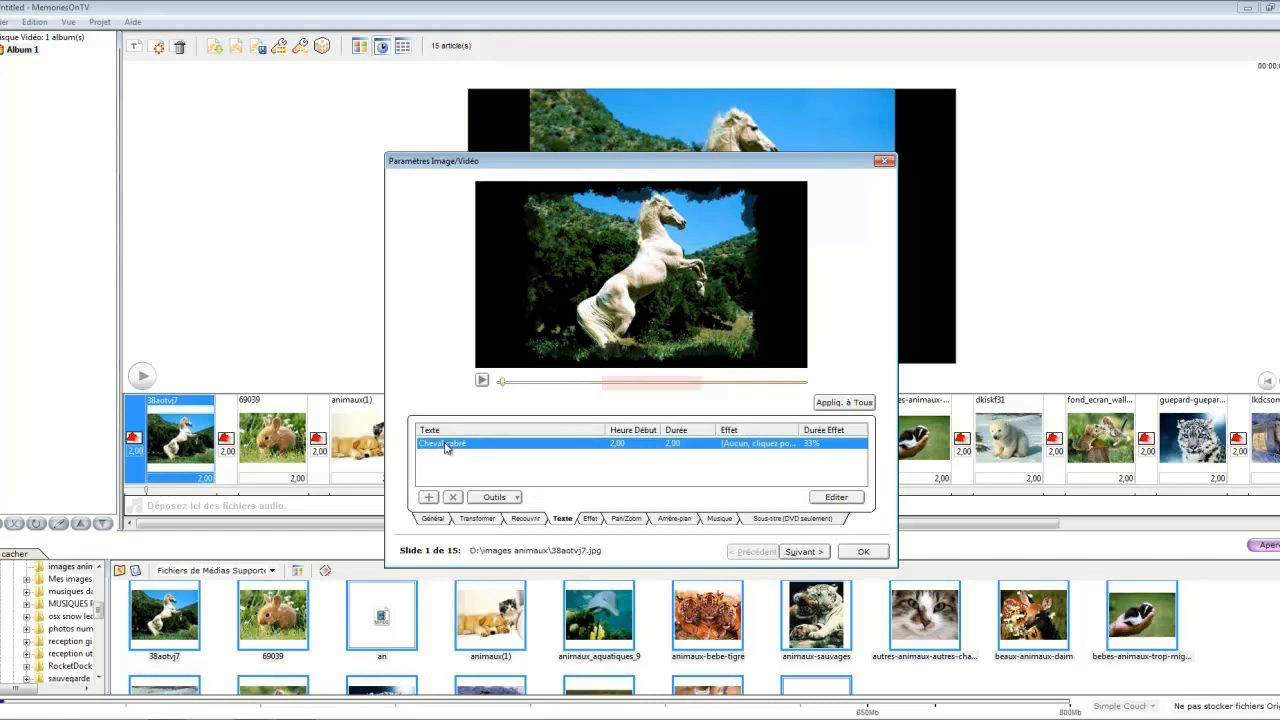
Apply the Elastic Vertical effect to the "Cheval cabré" title and preview the slide
left_click(755, 446)
left_click(755, 448)
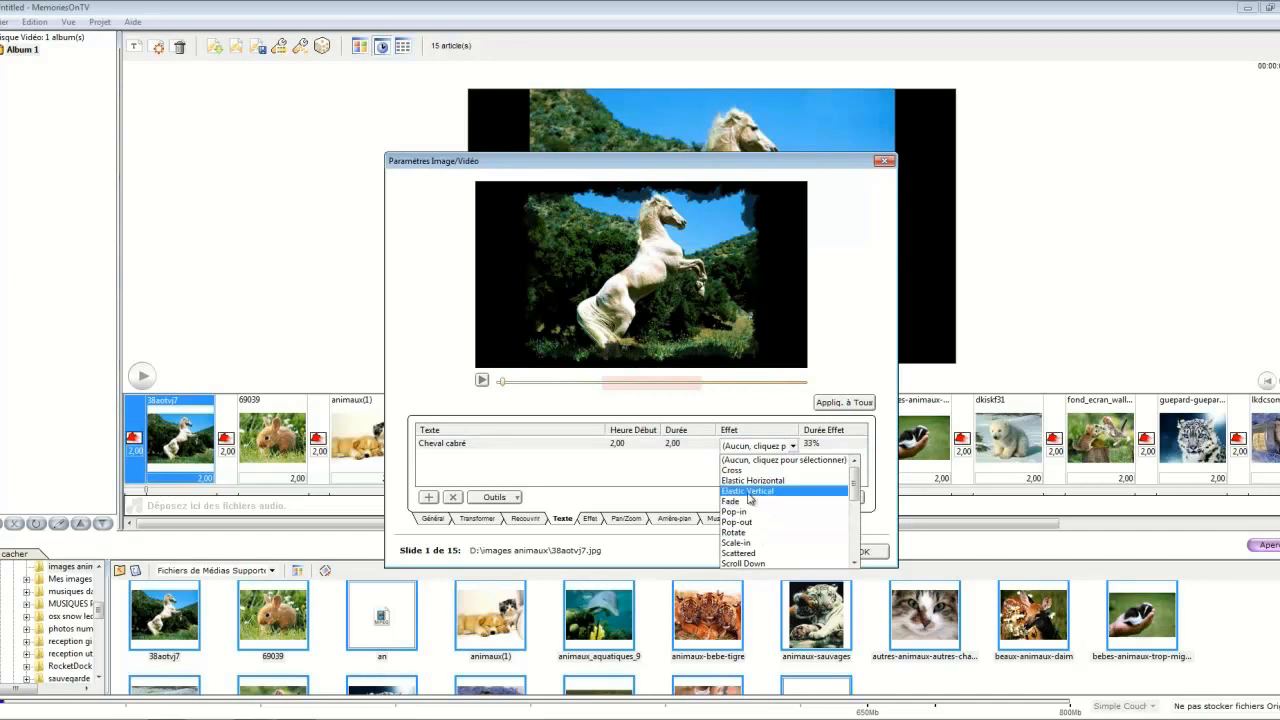
left_click(750, 492)
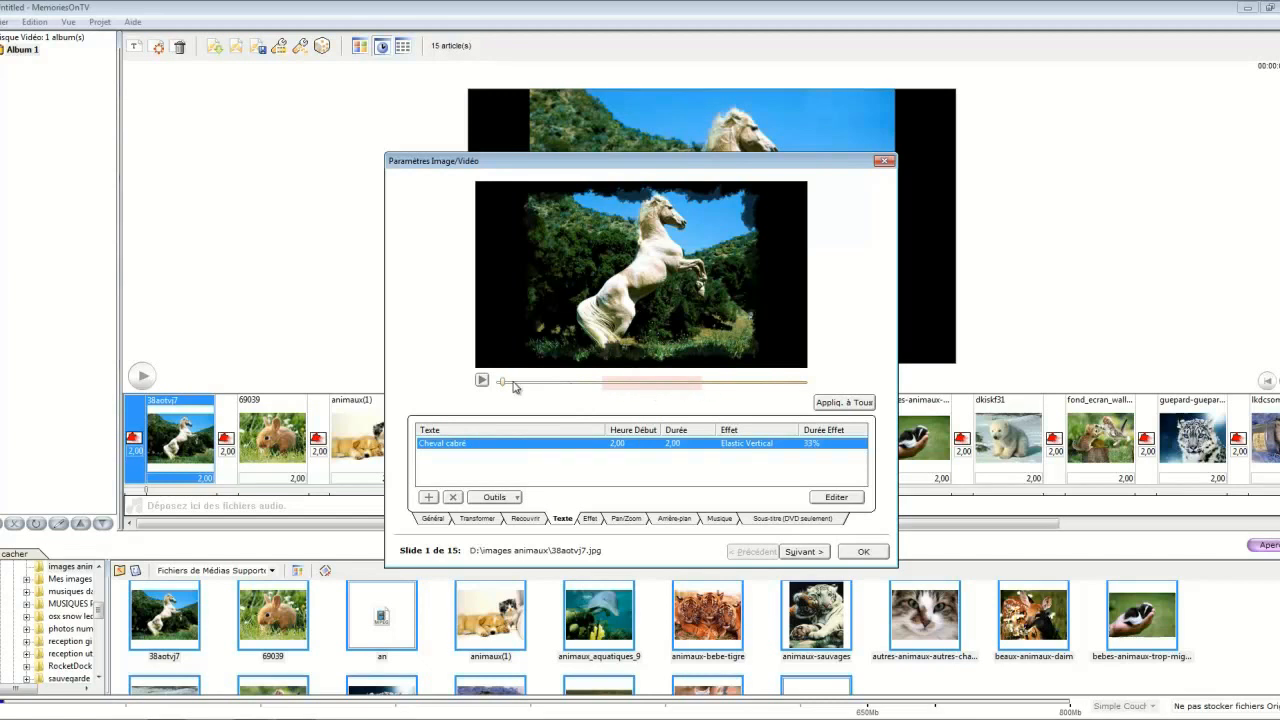
left_click(481, 382)
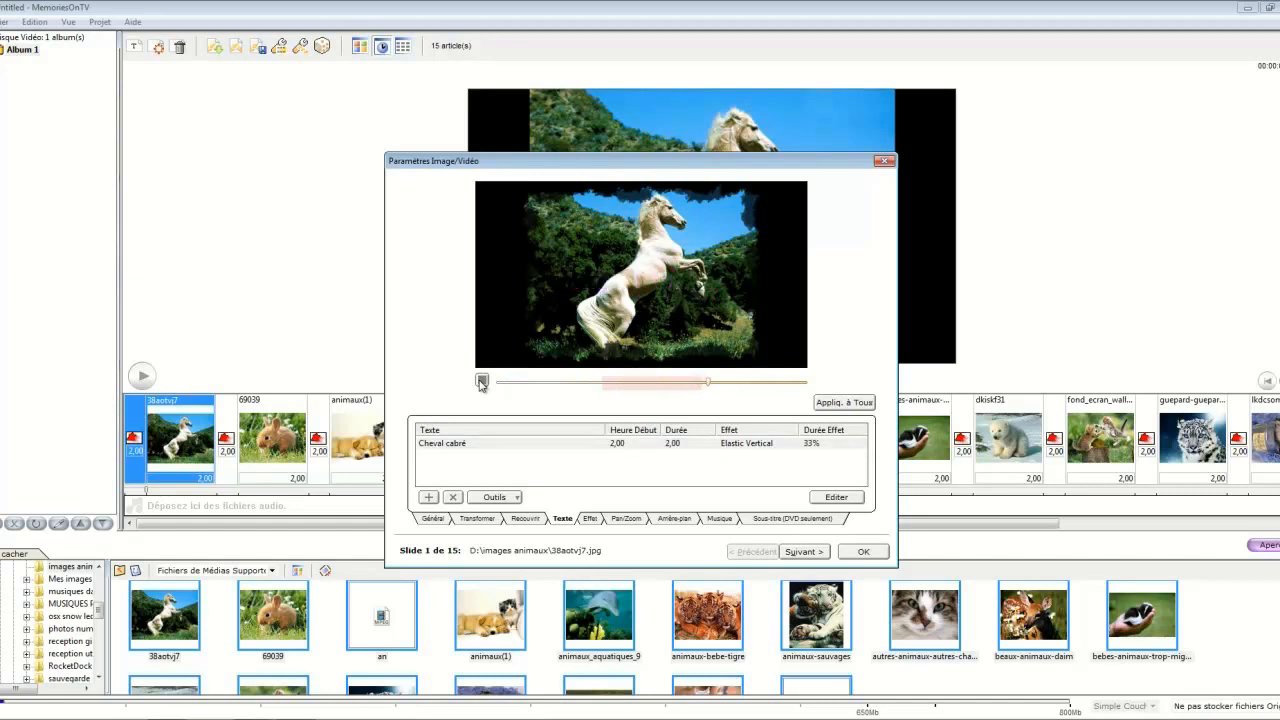
left_click(481, 382)
Set the title's duration to 4,00 and its effect duration to 39%, and preview the slide
left_click(675, 447)
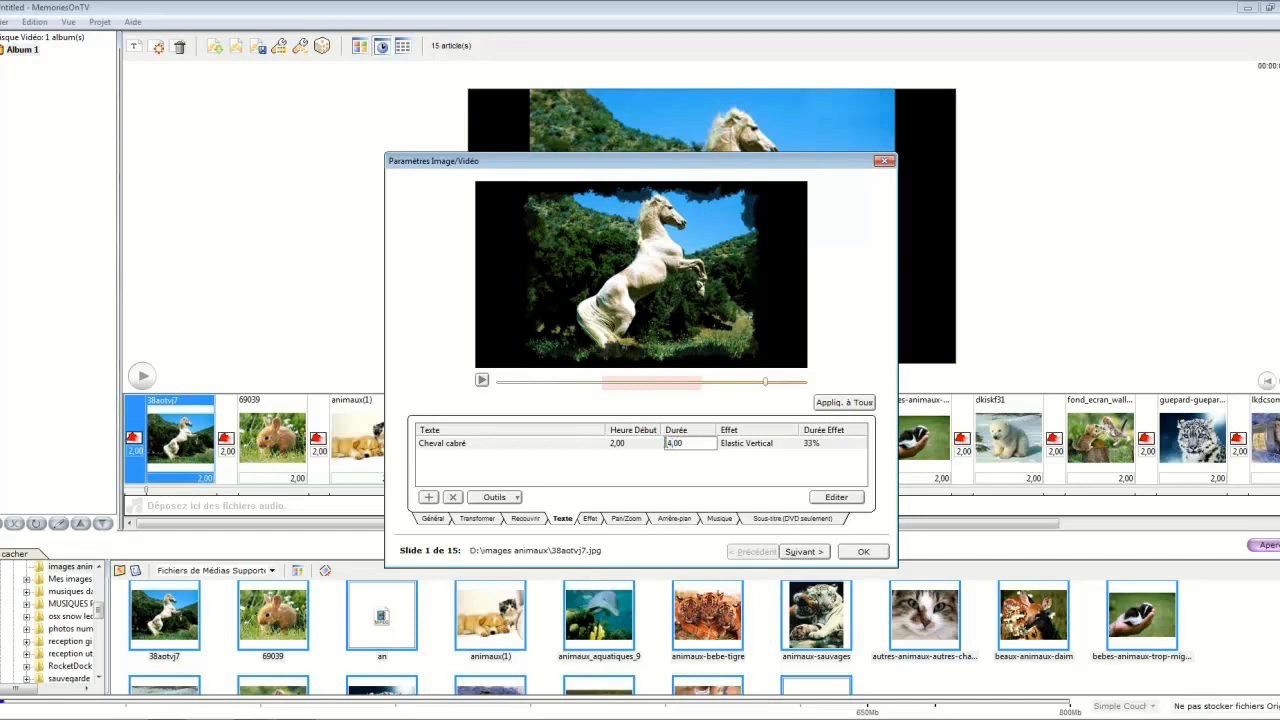
left_click(820, 448)
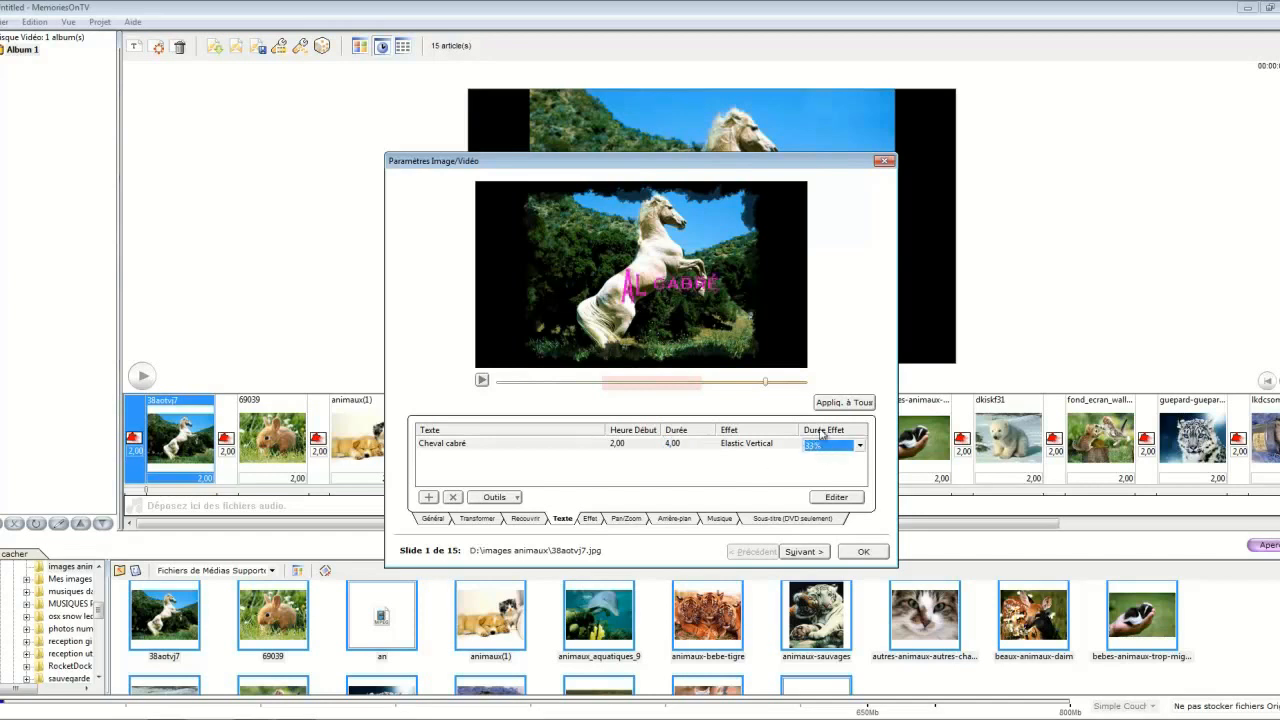
left_click(859, 445)
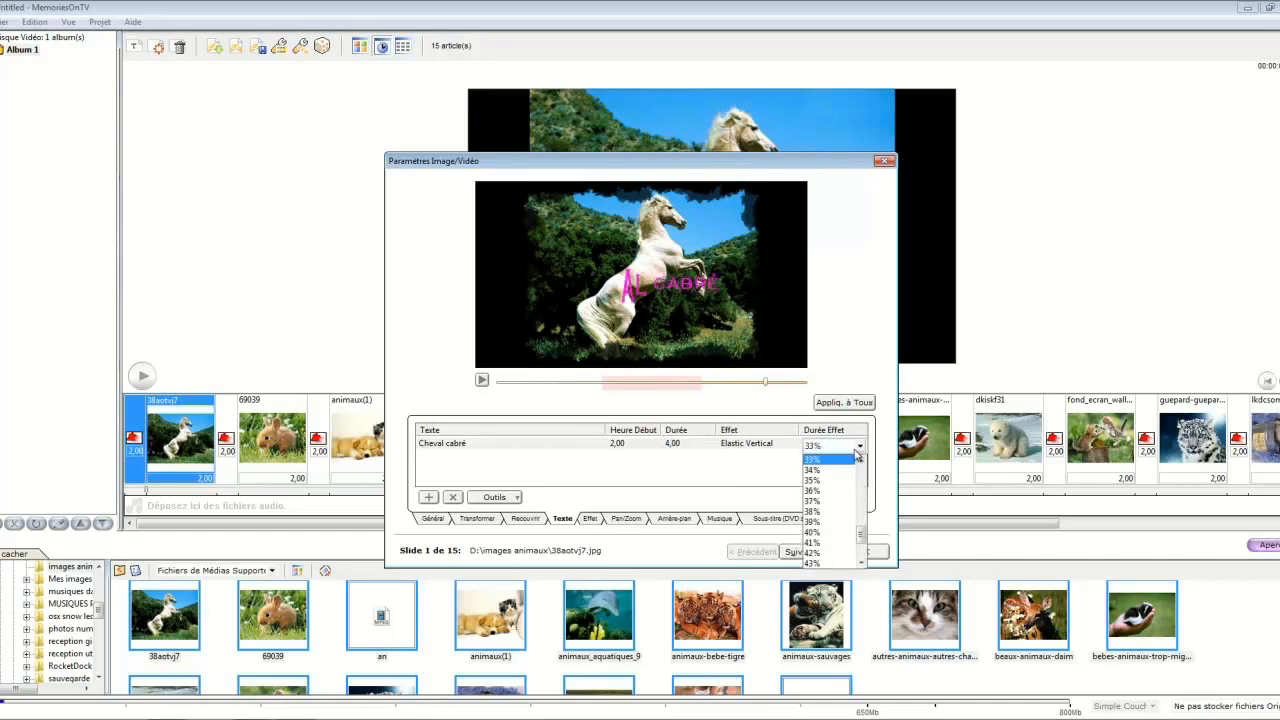
left_click(828, 522)
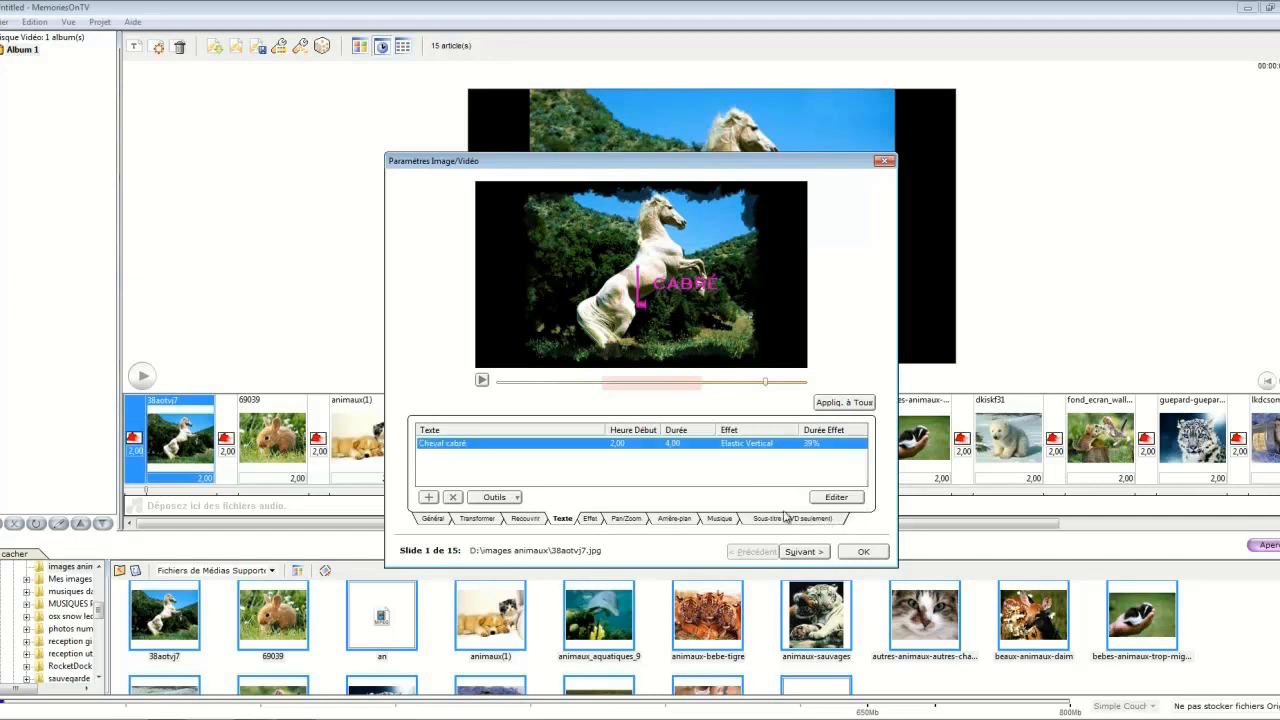
left_click(482, 381)
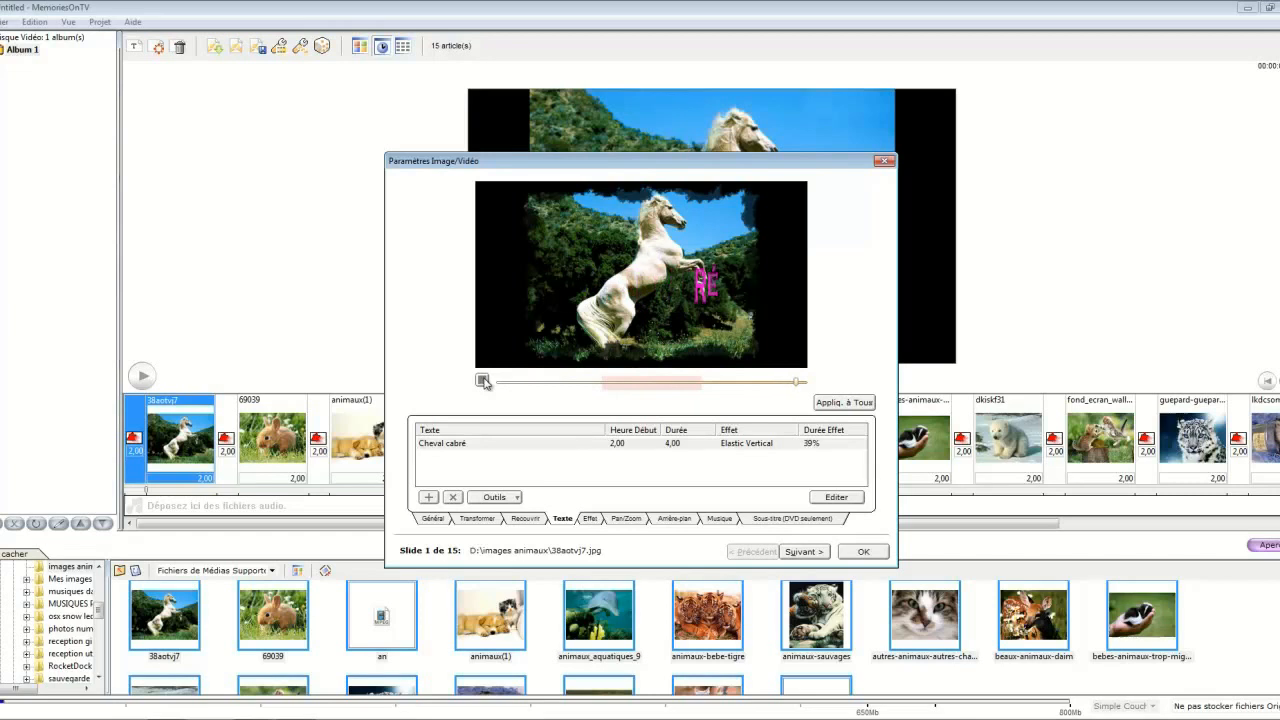
left_click(482, 381)
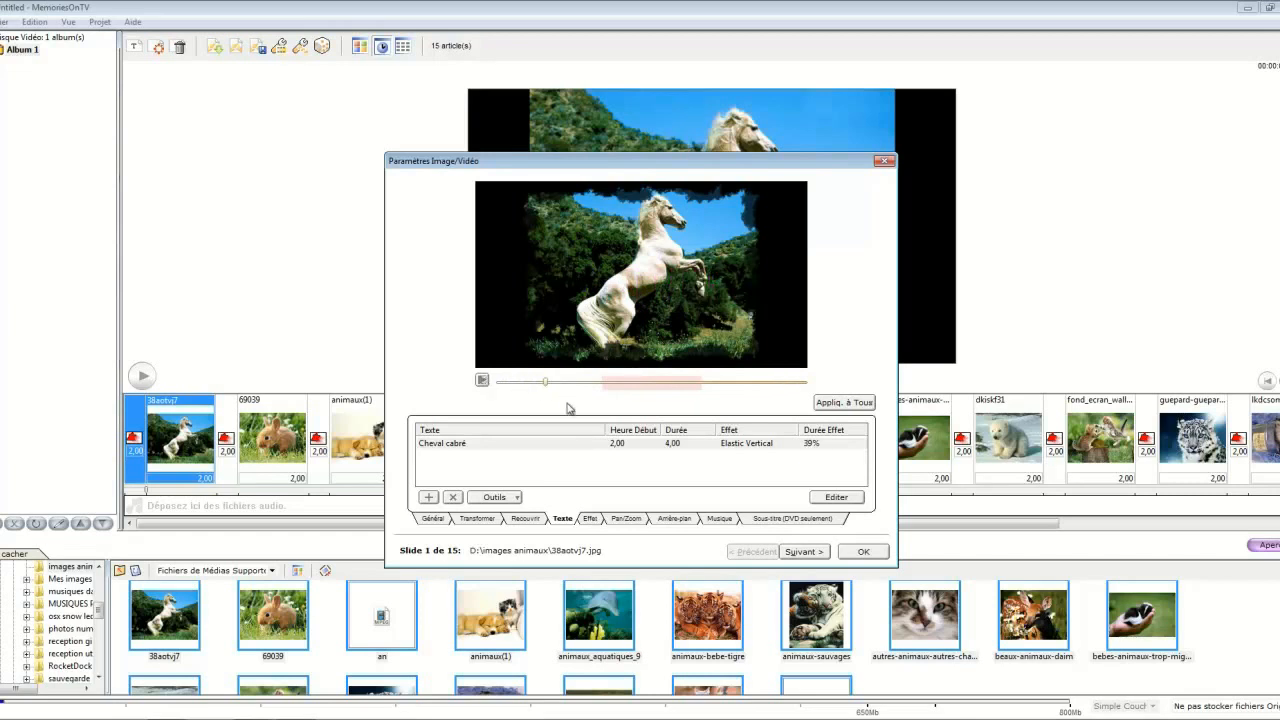
Set the horse slide's transition effect to Accordion
left_click(590, 519)
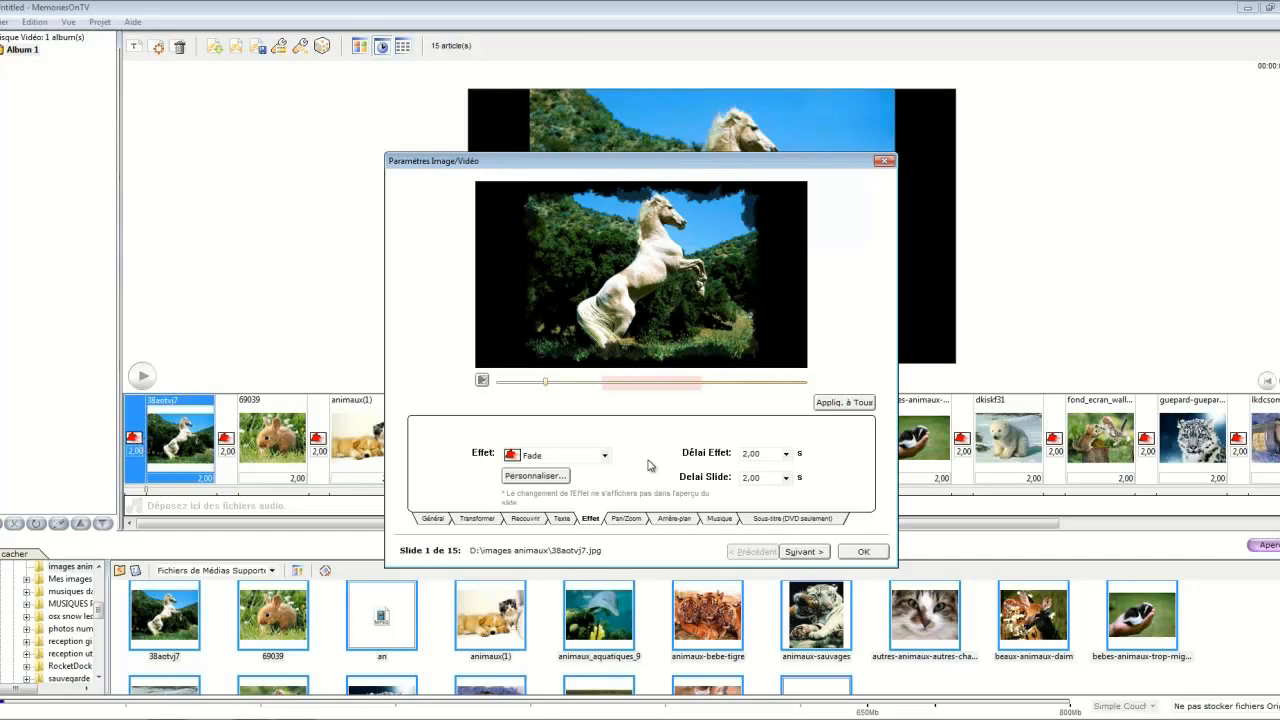
left_click(605, 457)
left_click(537, 486)
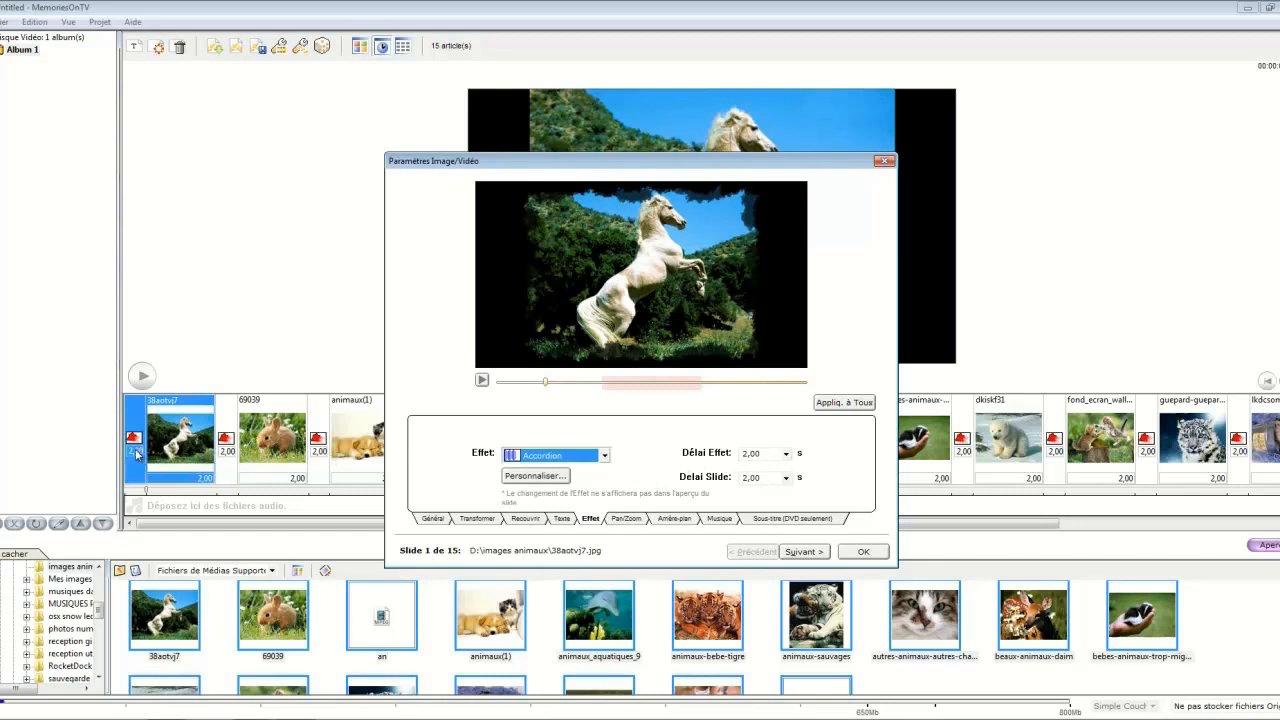
Set the horse slide's zoom at the image start to 0,79 and its rotation to 0,04
left_click(626, 519)
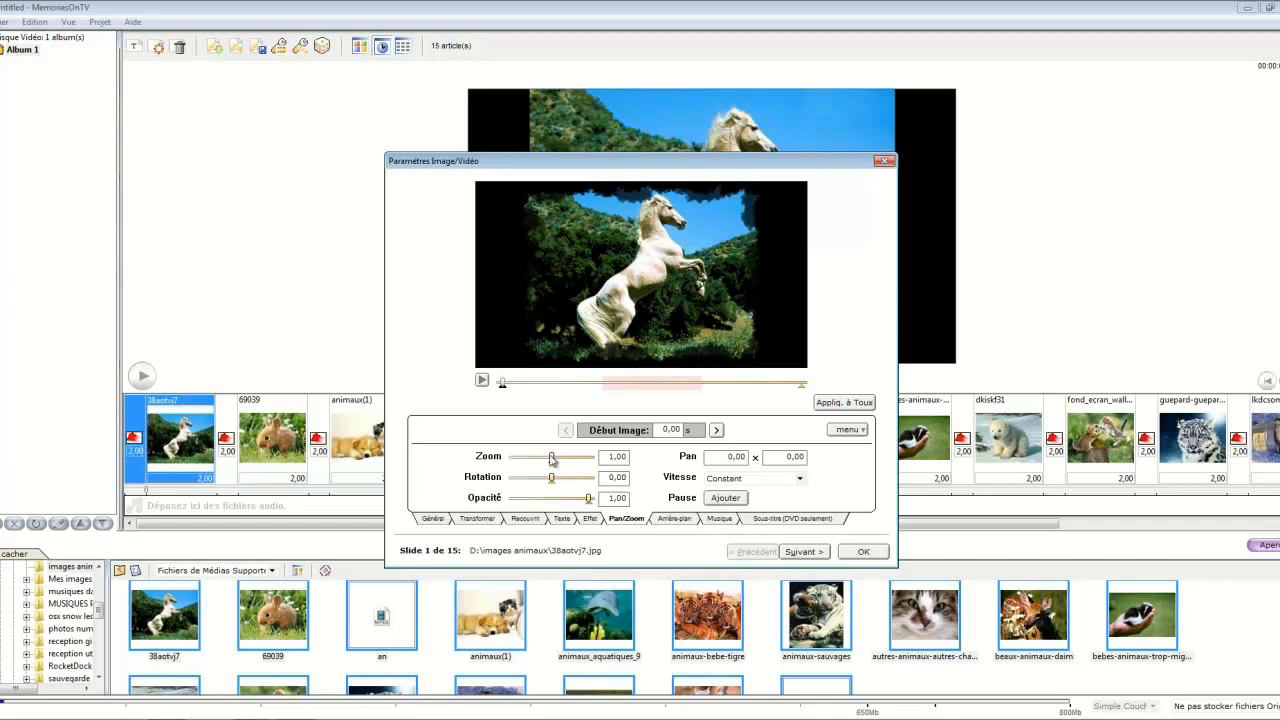
left_click_drag(551, 460, 547, 462)
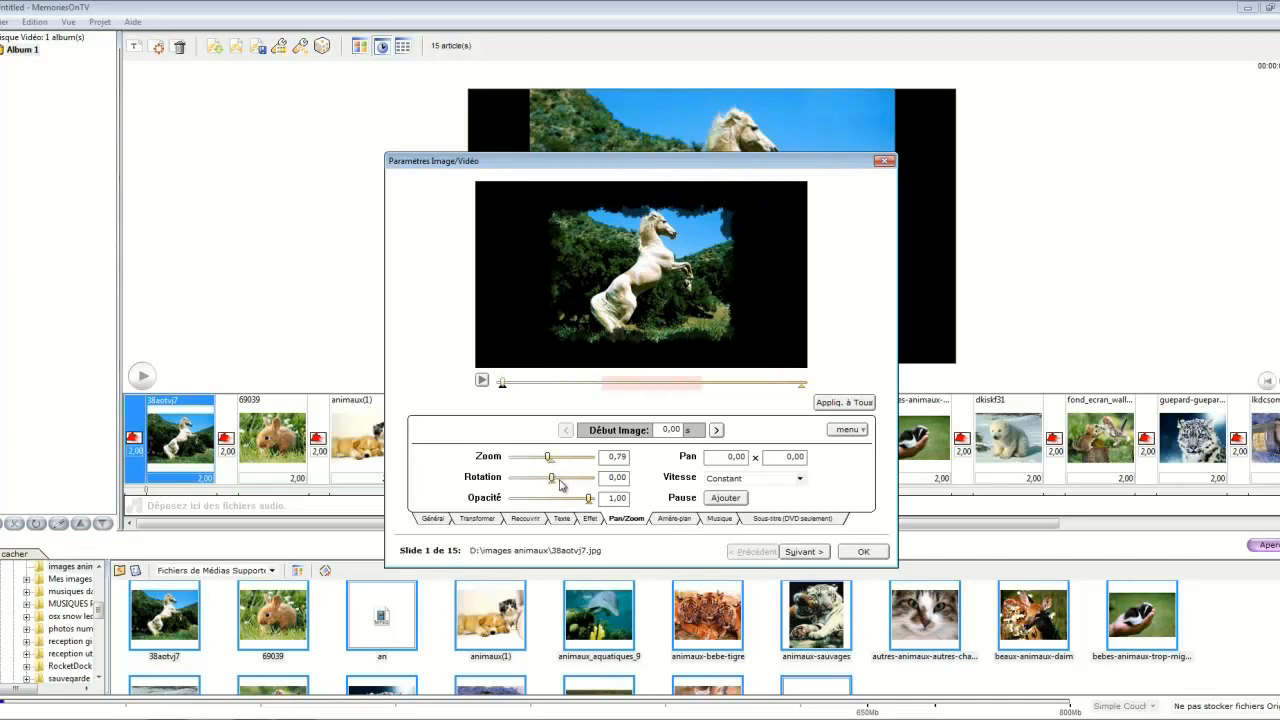
left_click_drag(556, 484, 557, 484)
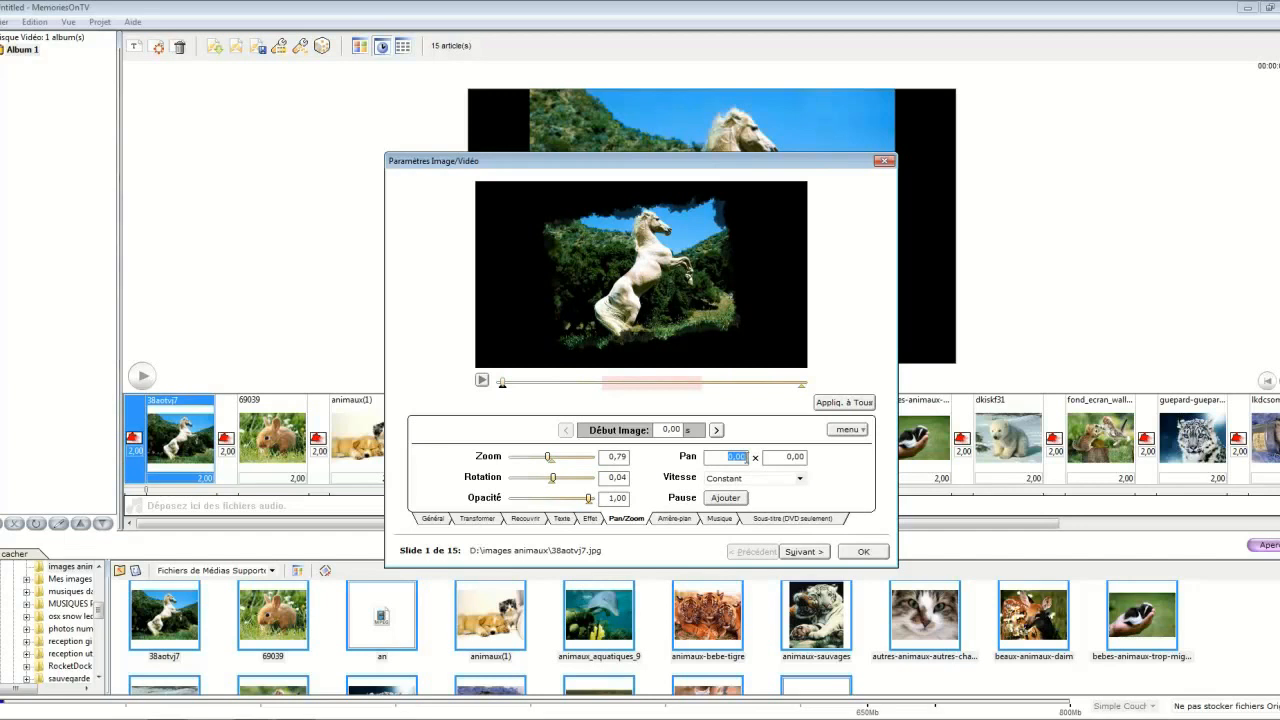
Set the horse slide's starting pan to -20,00 by 10,00 and preview the movement
key("BackSpace")
left_click(793, 456)
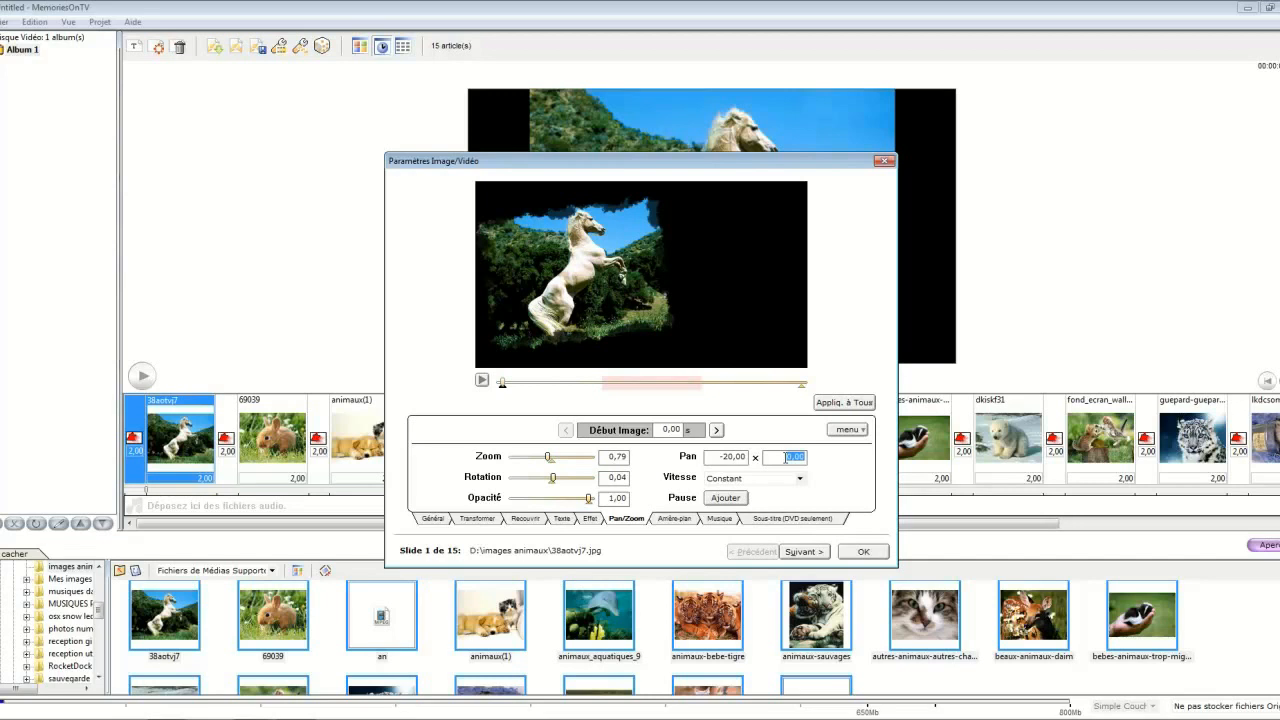
type("10")
key("Return")
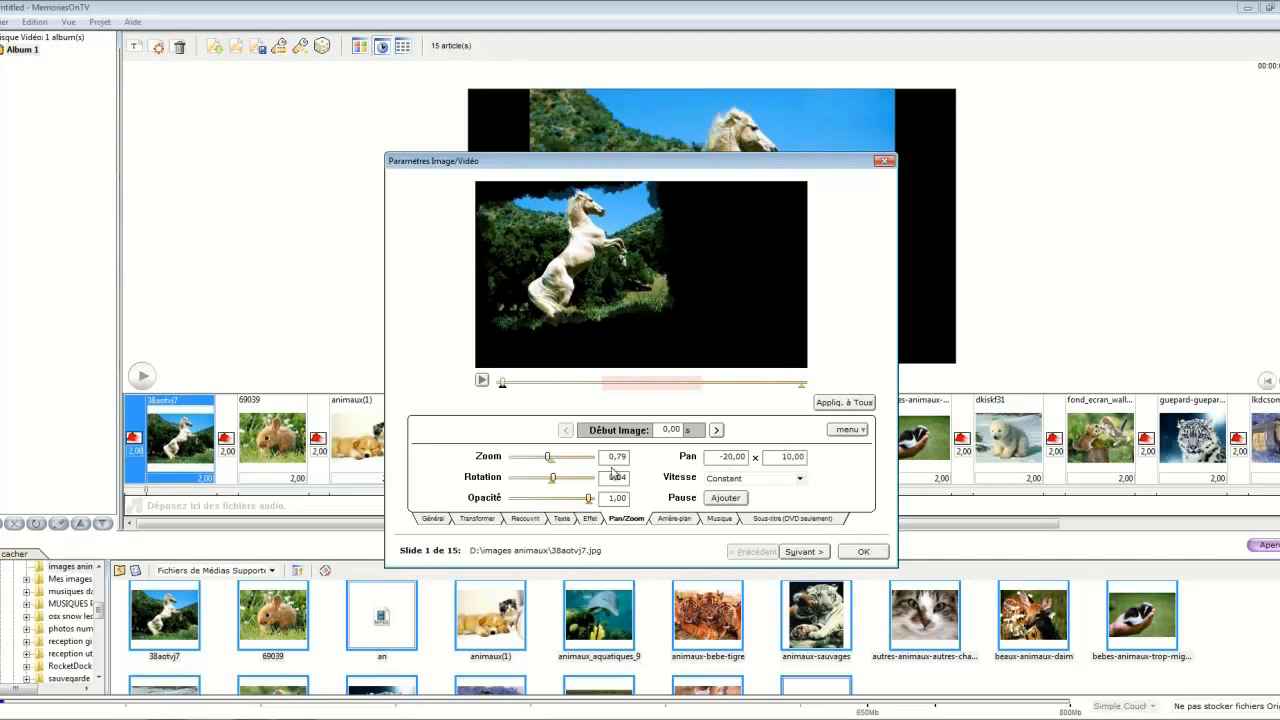
left_click(481, 382)
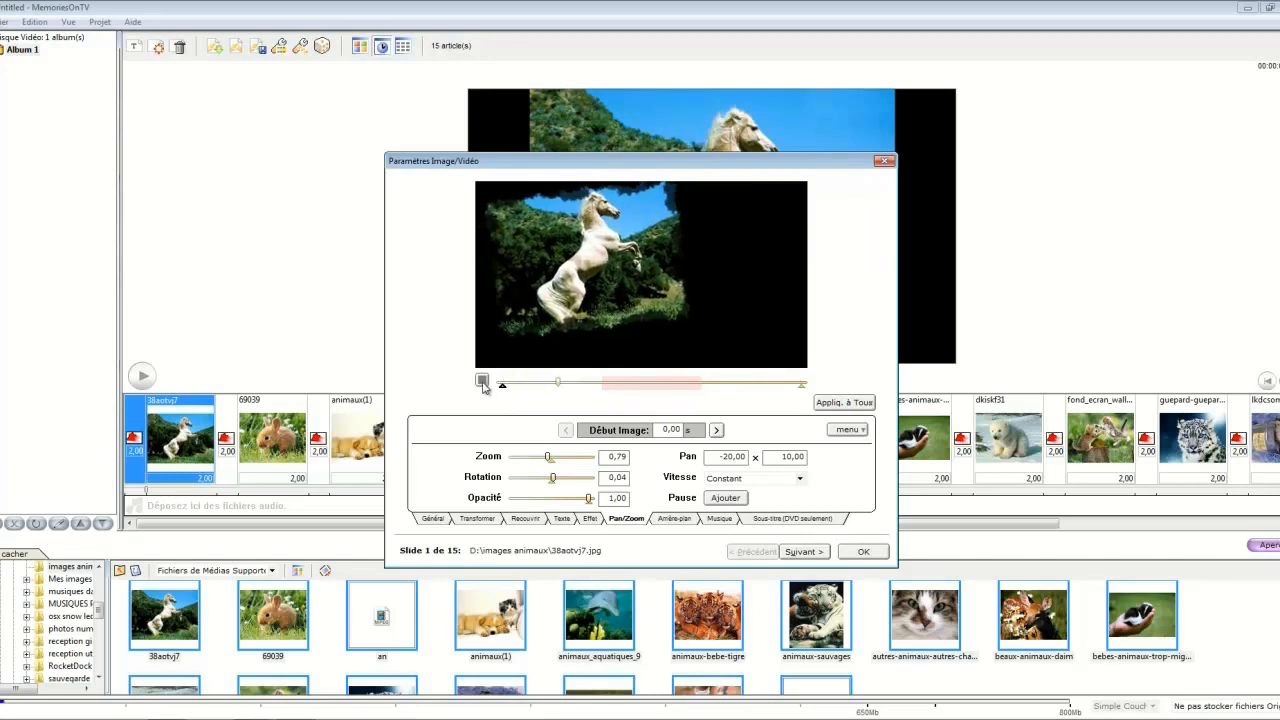
left_click(482, 382)
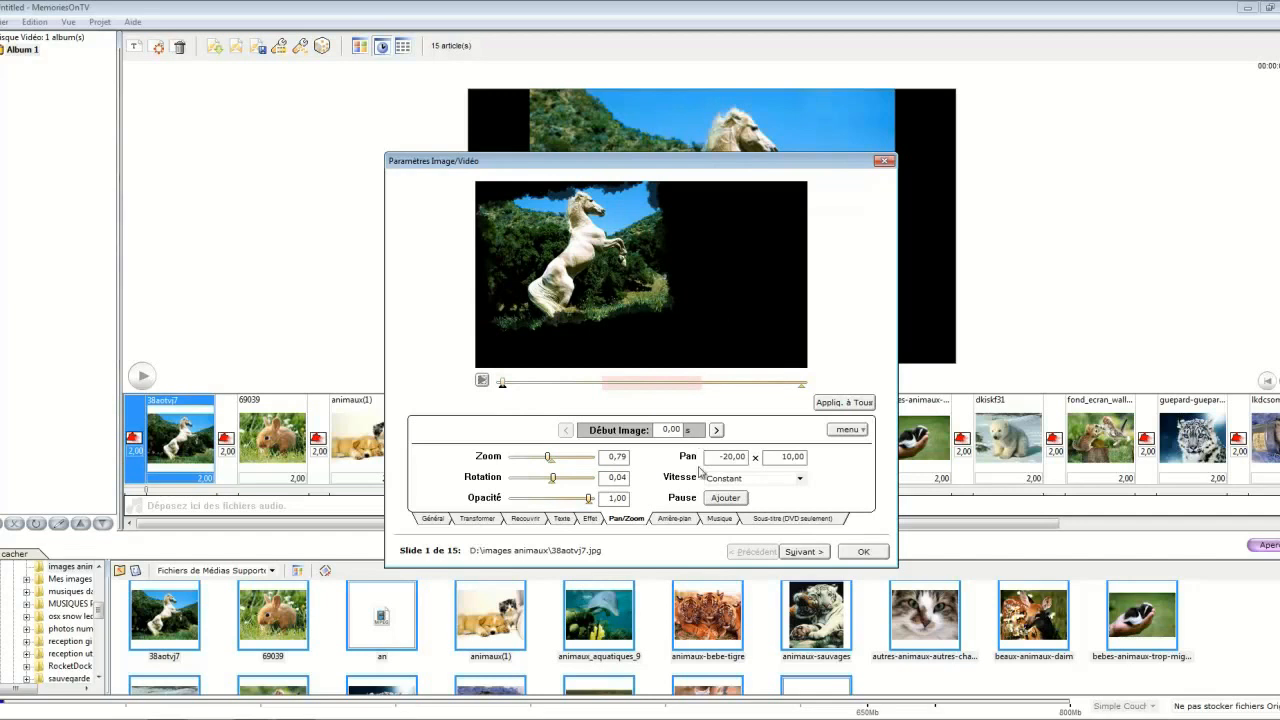
Use the Flower-13 template image as the horse slide's background and preview the slide
left_click(683, 523)
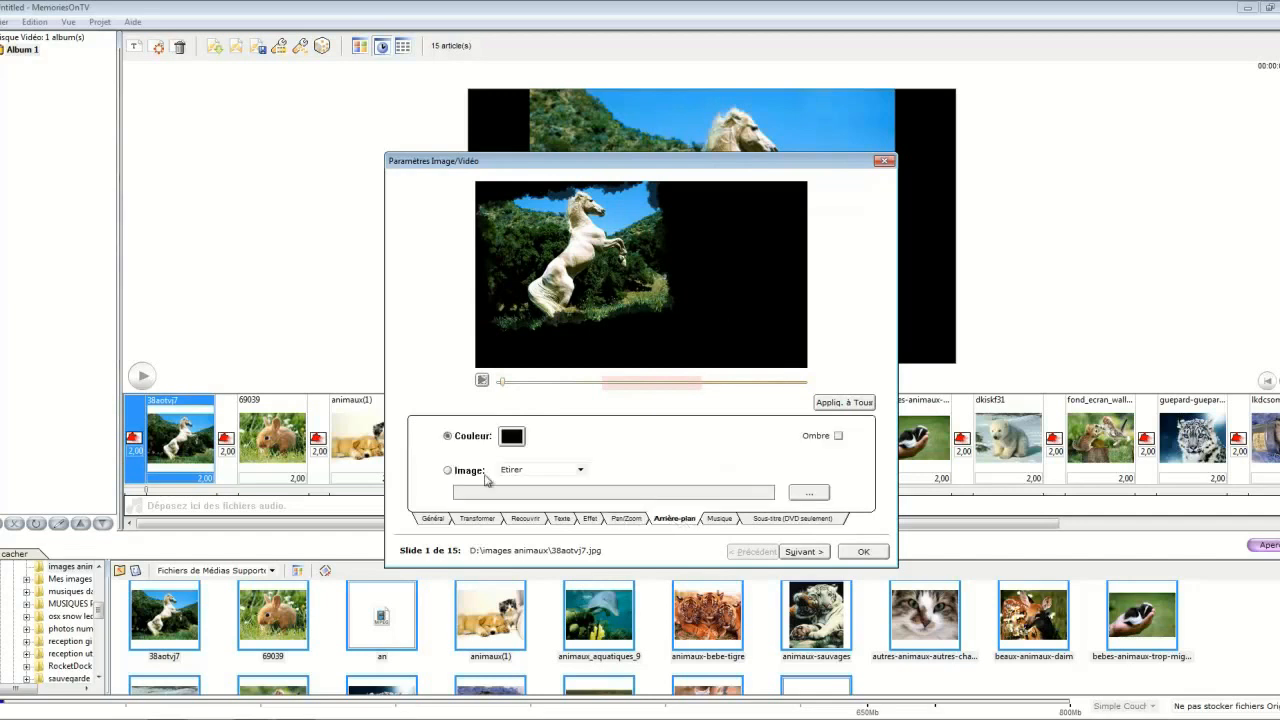
left_click(448, 471)
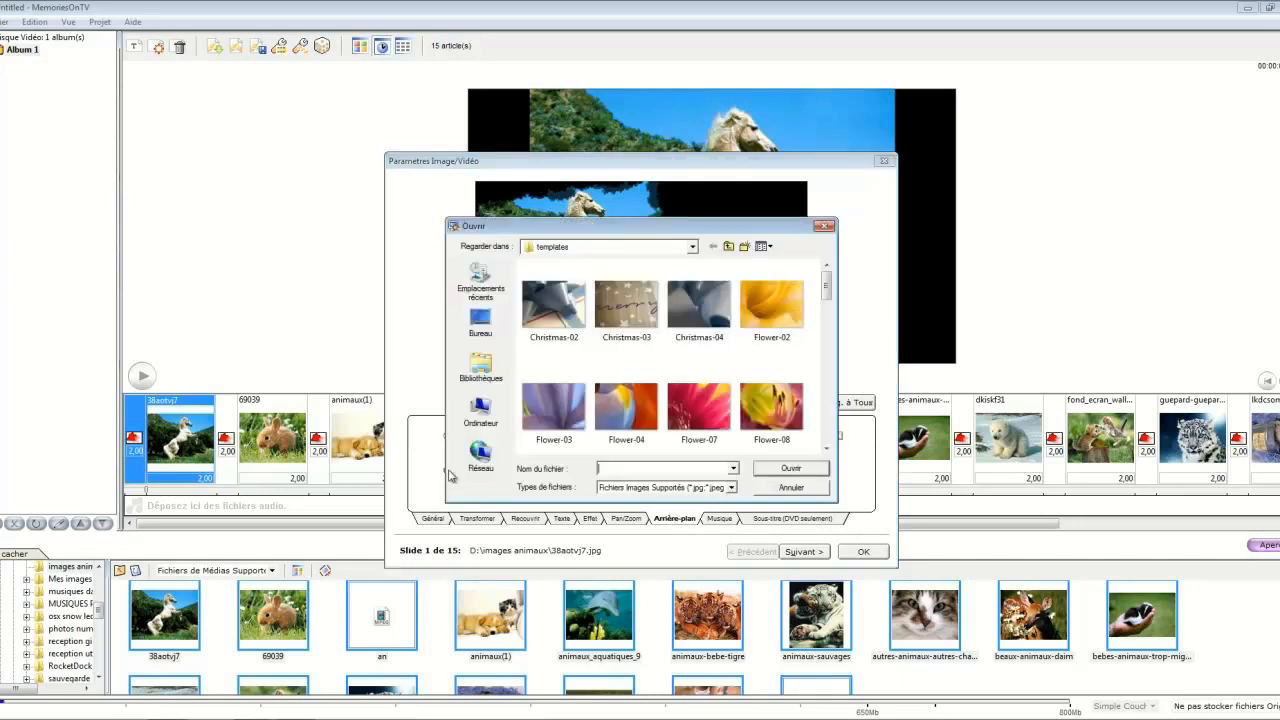
scroll(829, 448, "down", 4)
left_click(701, 312)
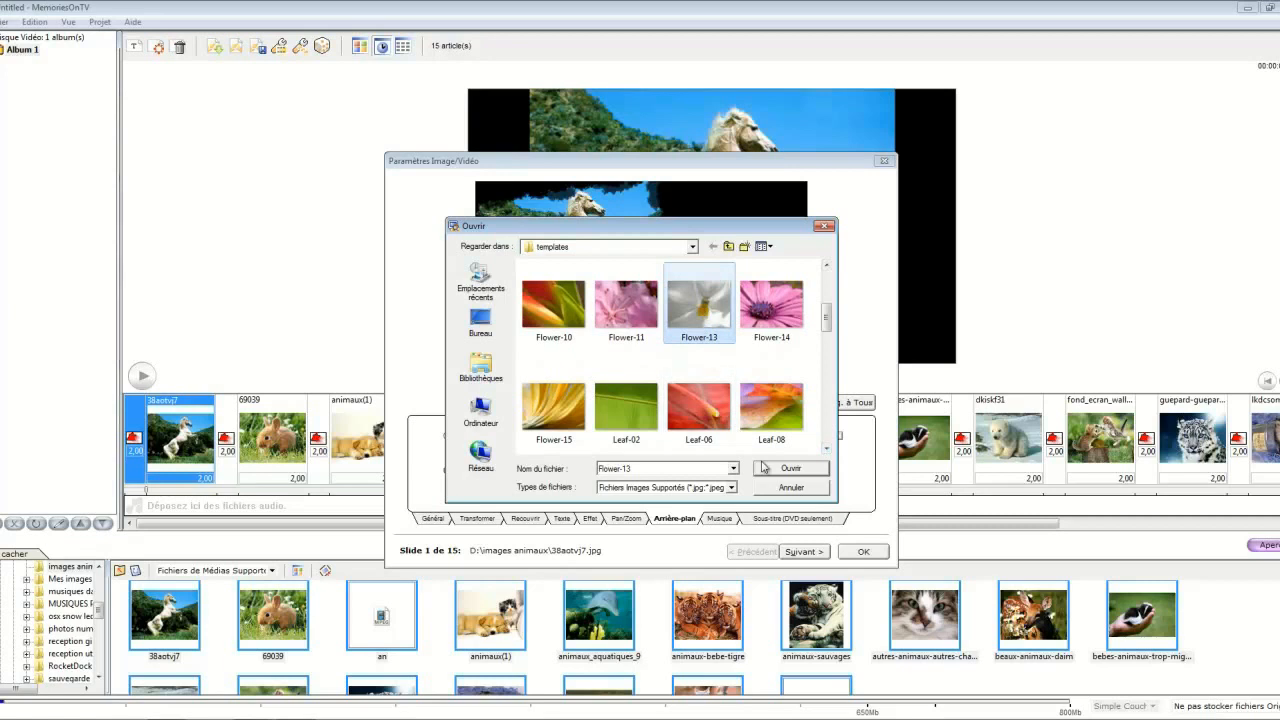
left_click(790, 469)
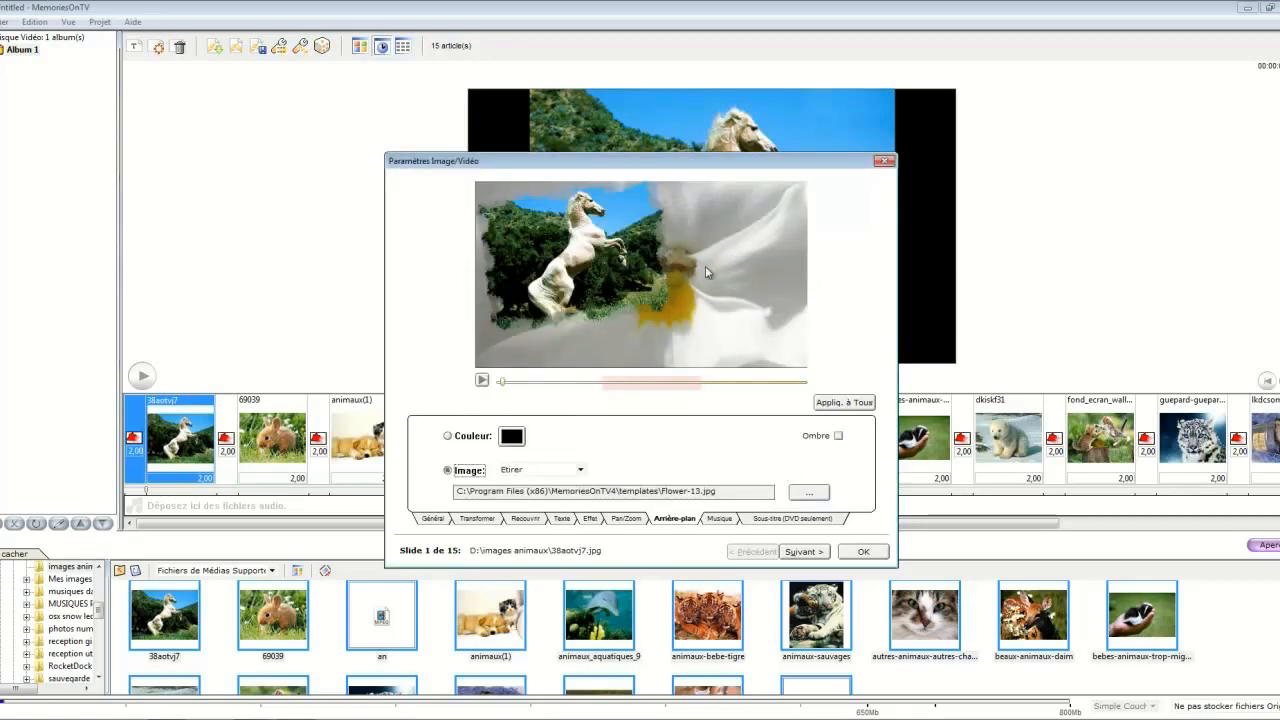
left_click(481, 380)
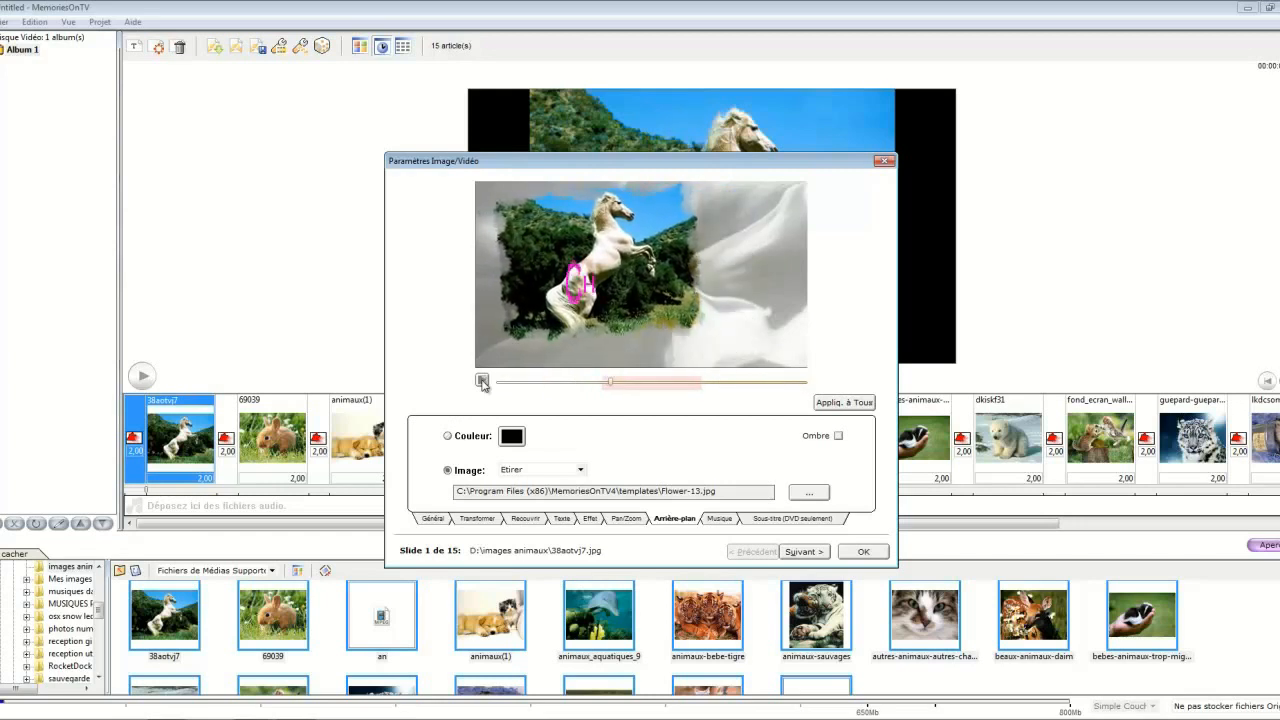
left_click(482, 381)
Go to the rabbit slide, review its overlay, pan/zoom and background options, and accept the slide settings
left_click(803, 553)
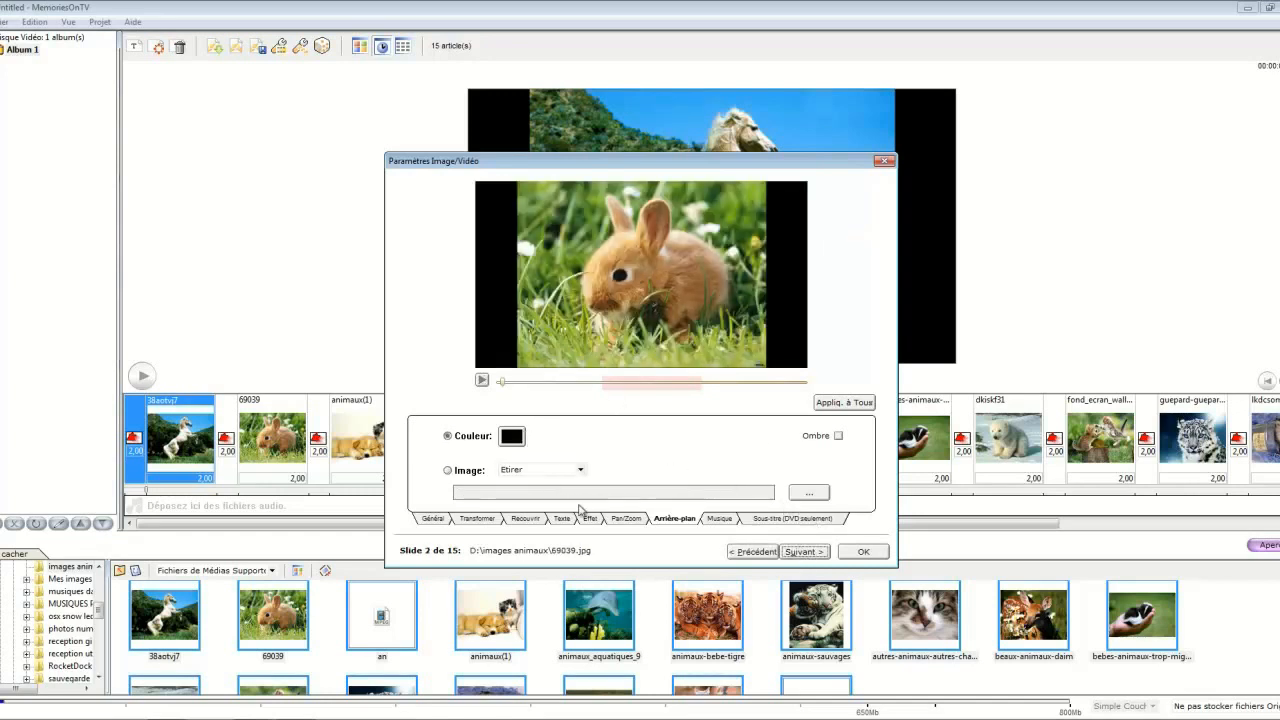
left_click(523, 520)
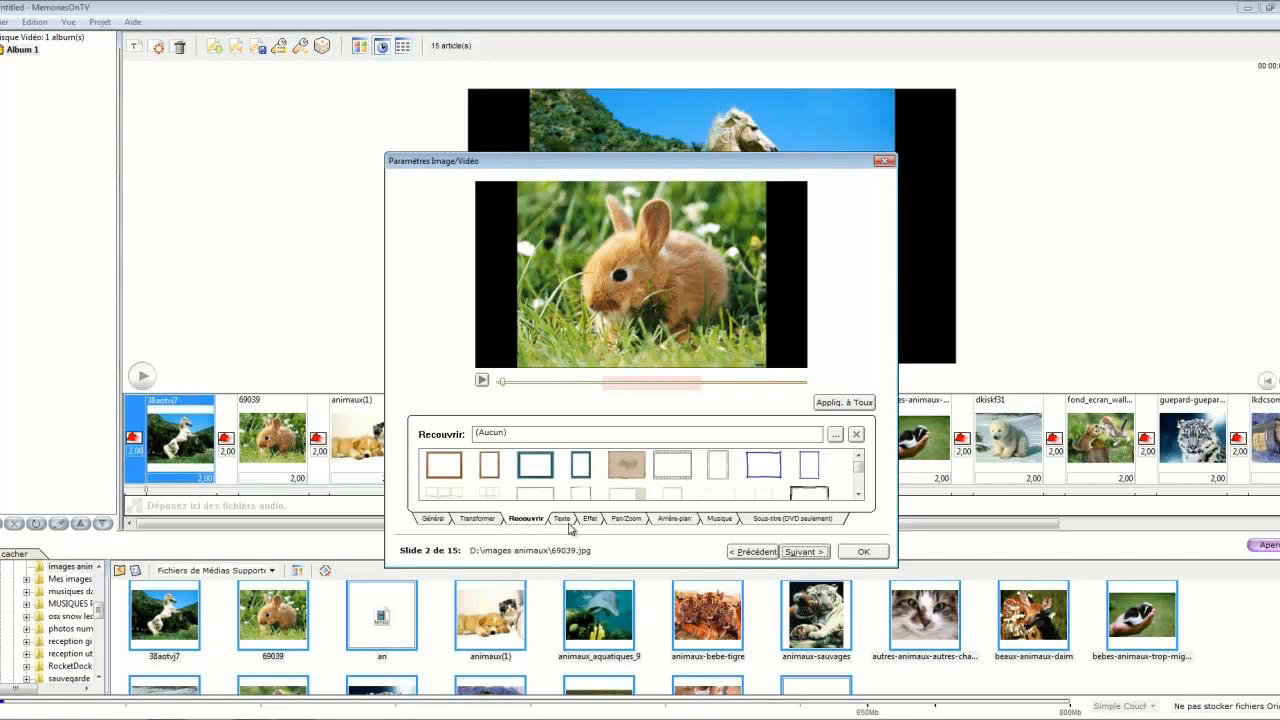
left_click(626, 519)
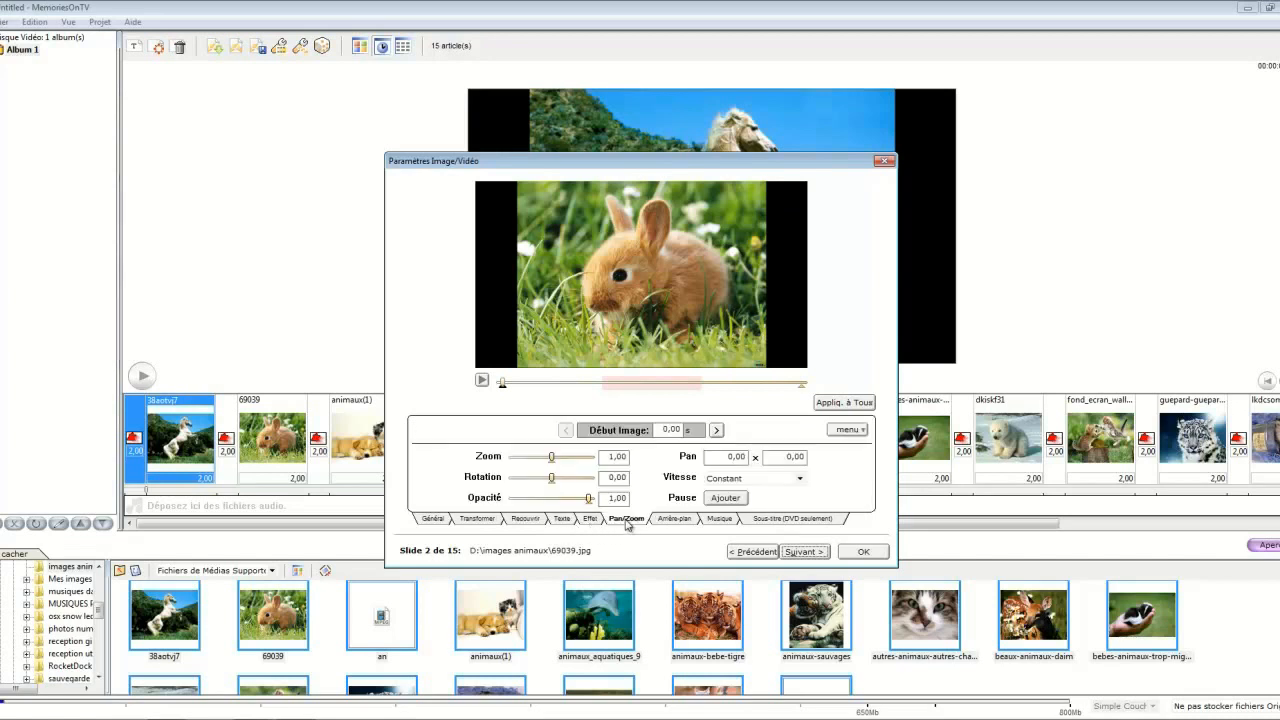
left_click(674, 522)
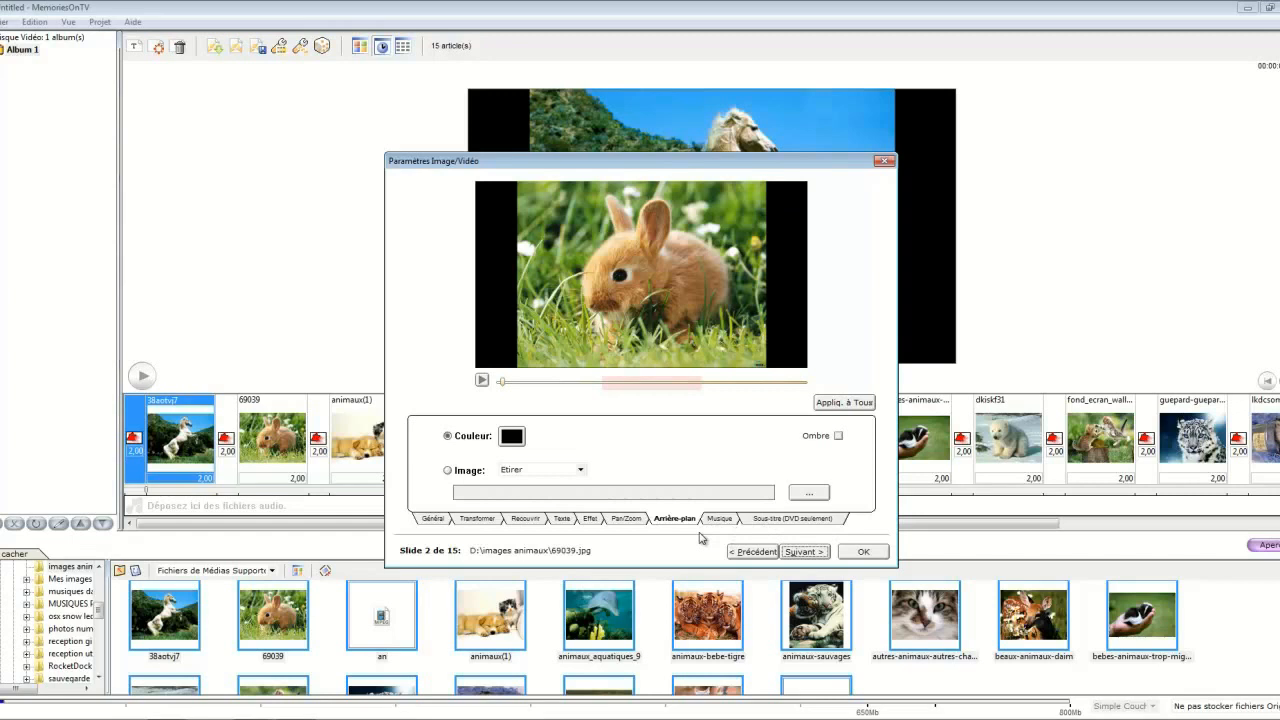
left_click(861, 553)
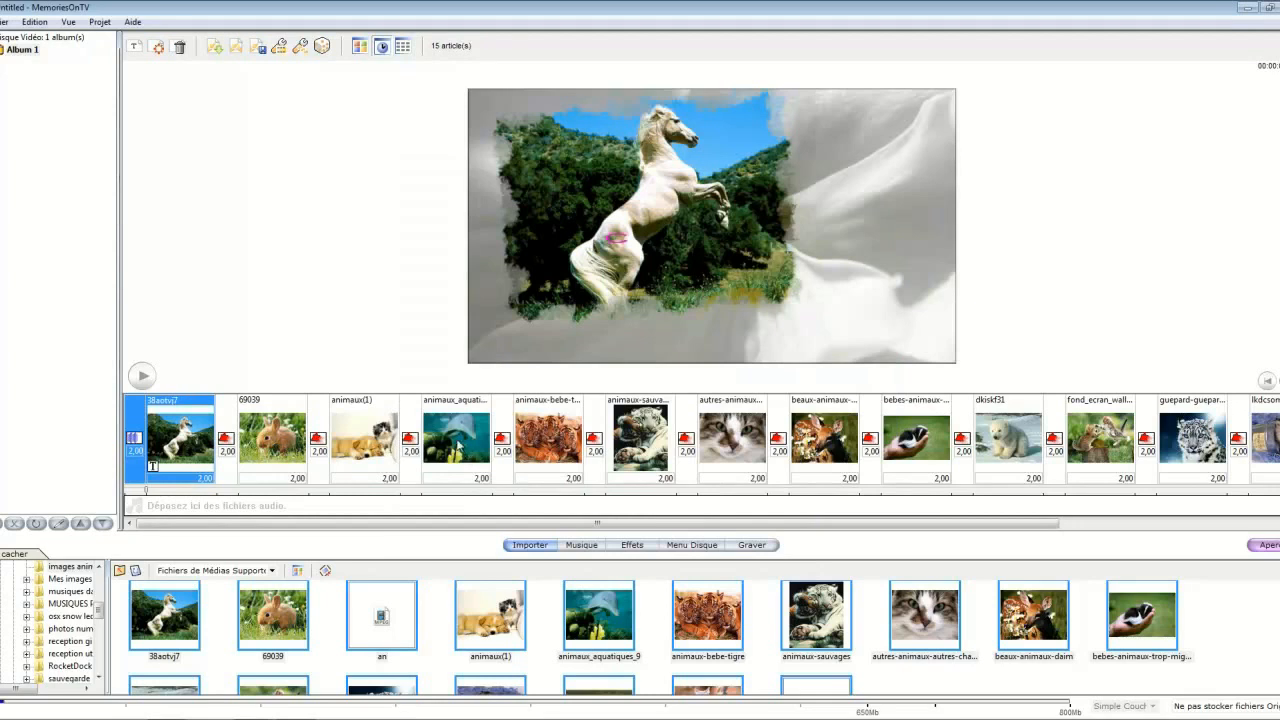
Select all slides in the album and randomize their transition effects
left_click(196, 463)
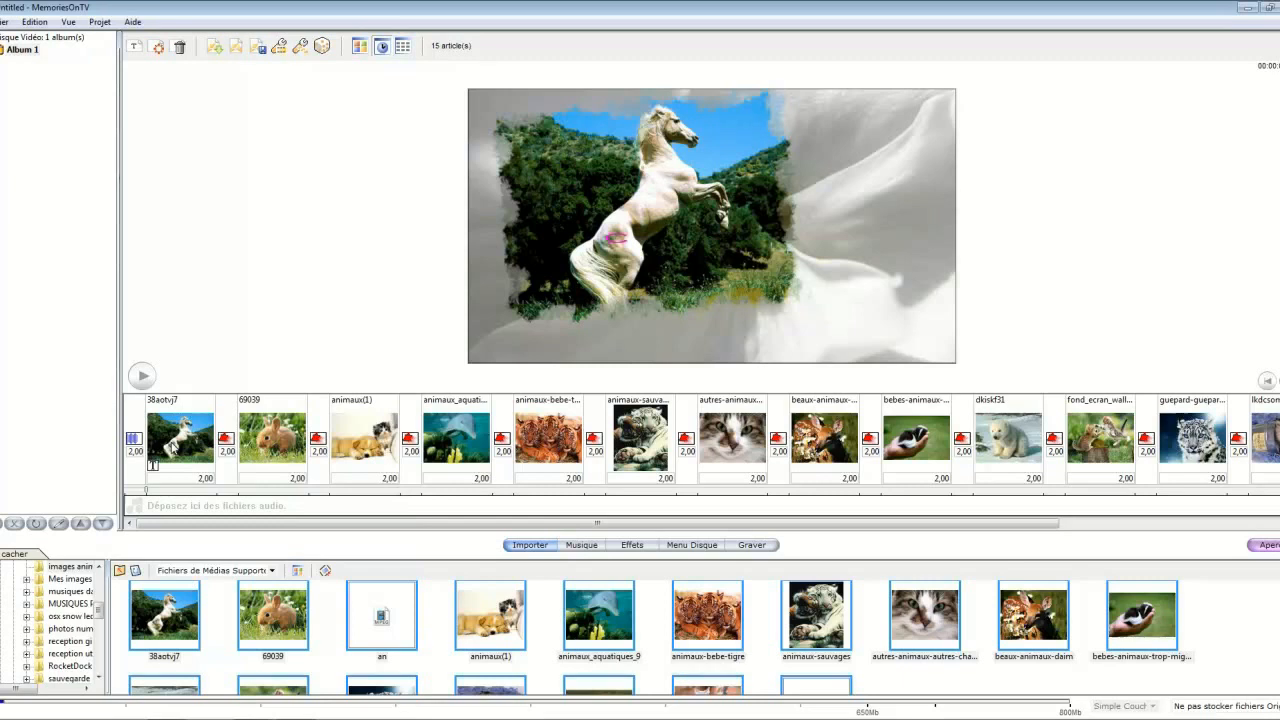
key("ctrl+a")
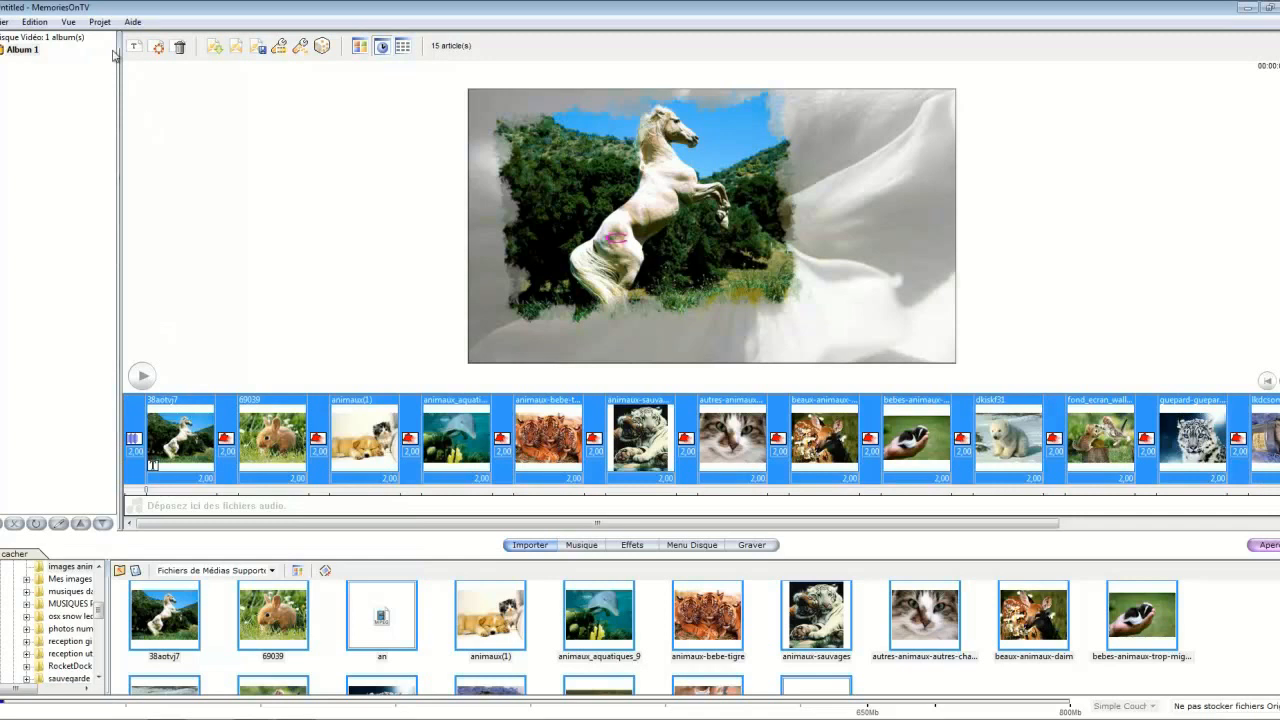
left_click(100, 22)
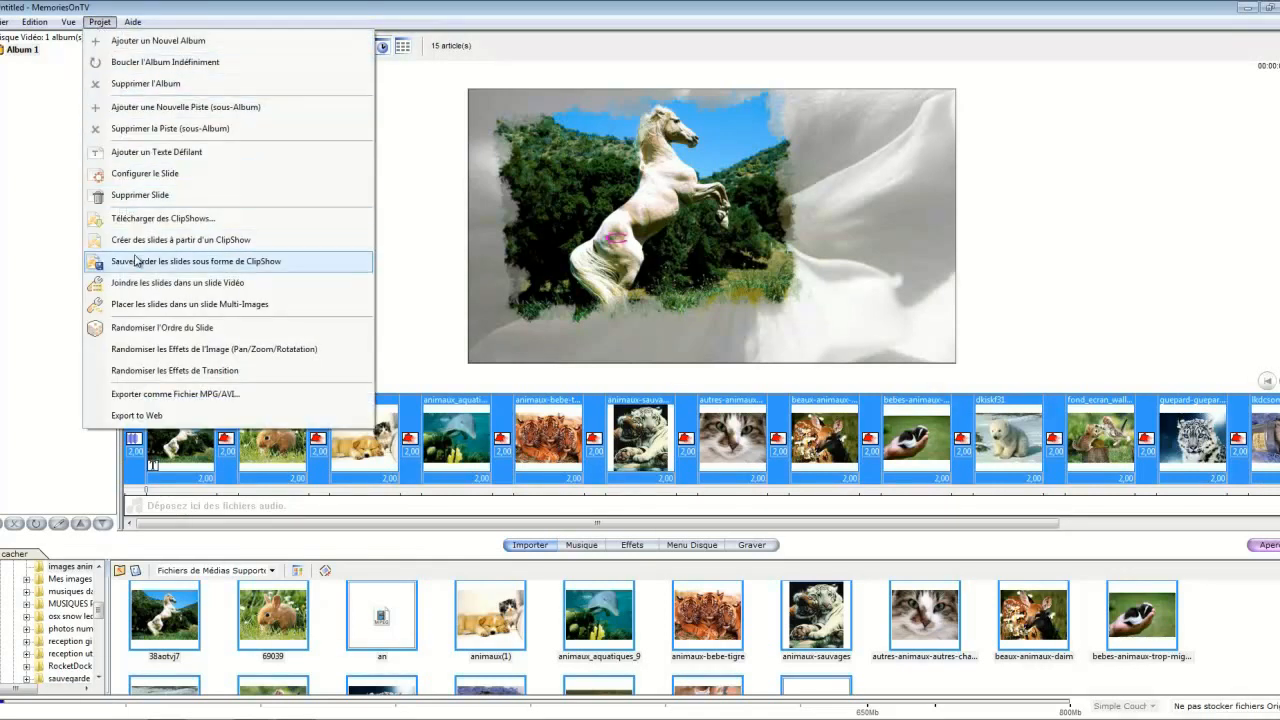
left_click(196, 372)
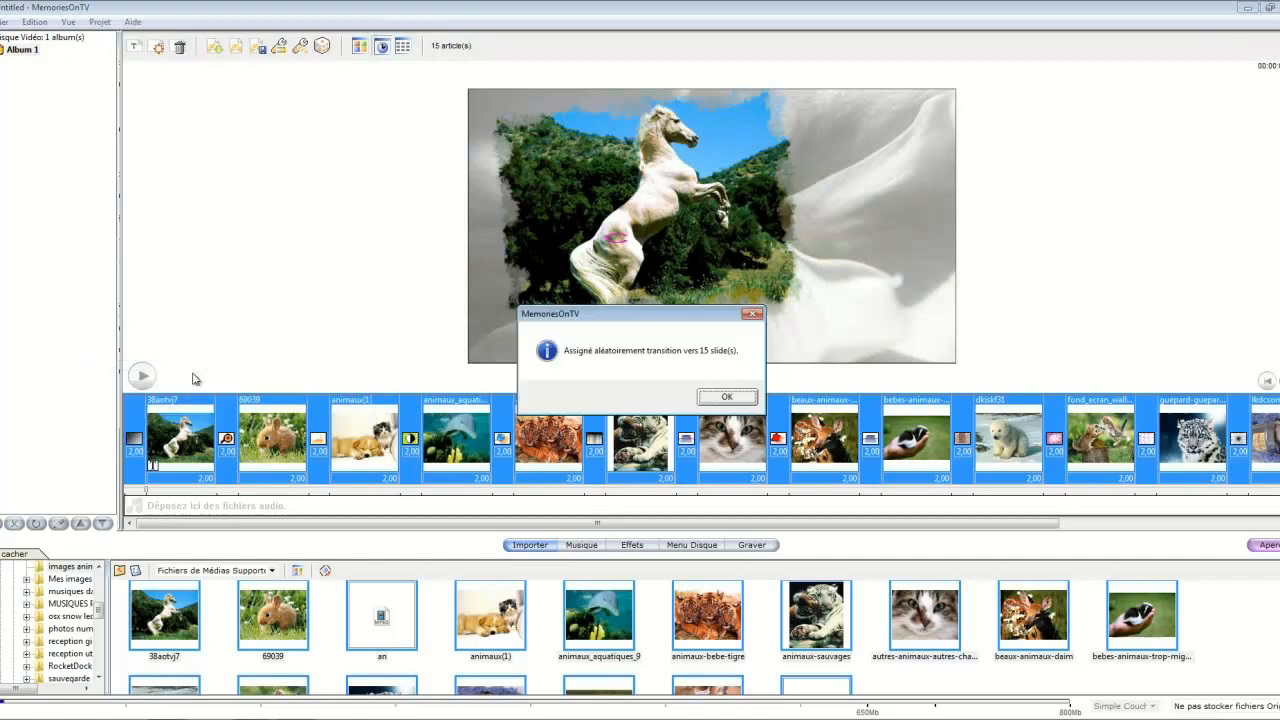
left_click(731, 399)
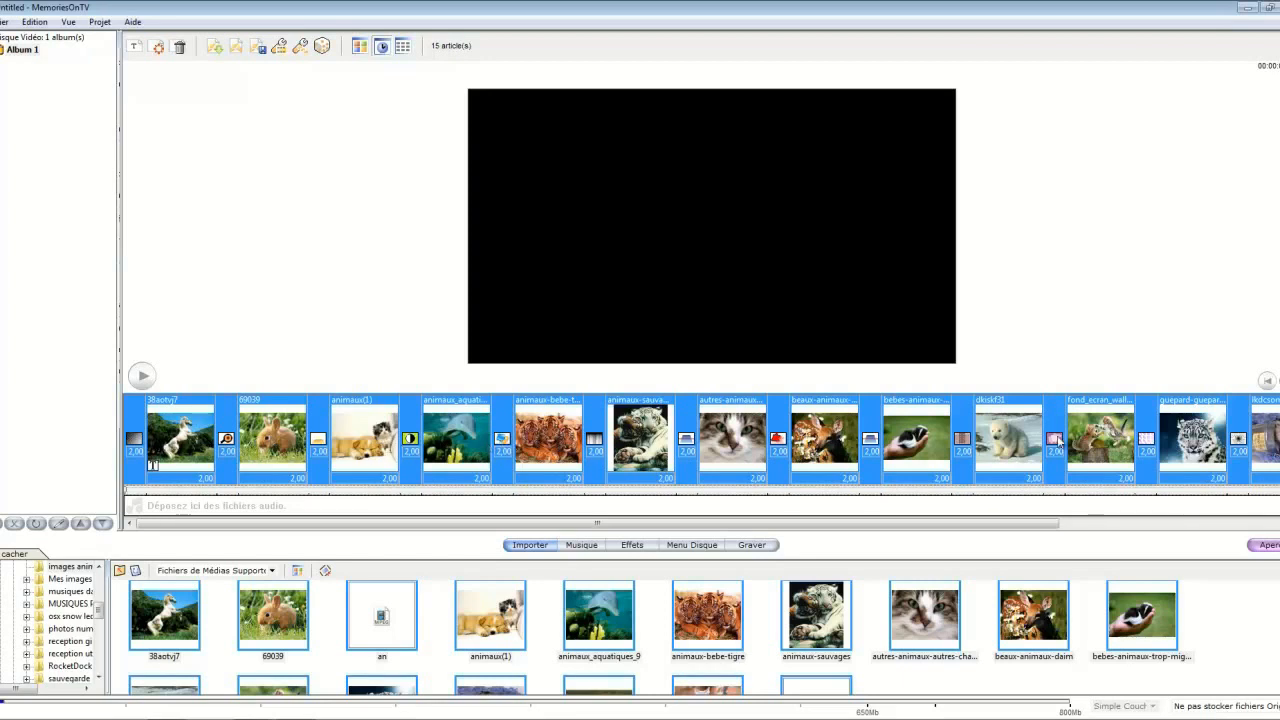
Set the transition duration of all selected slides to 3,00 and their transition effect to Flip Cells
left_click(594, 454)
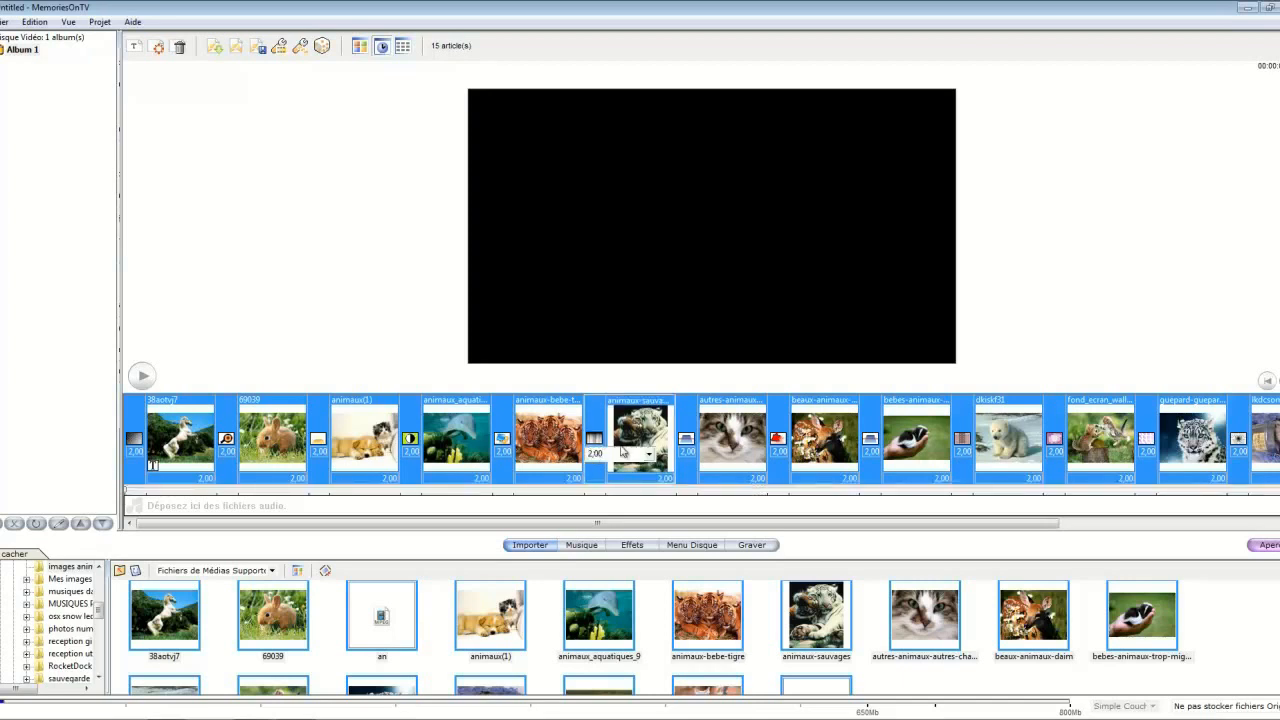
left_click(596, 454)
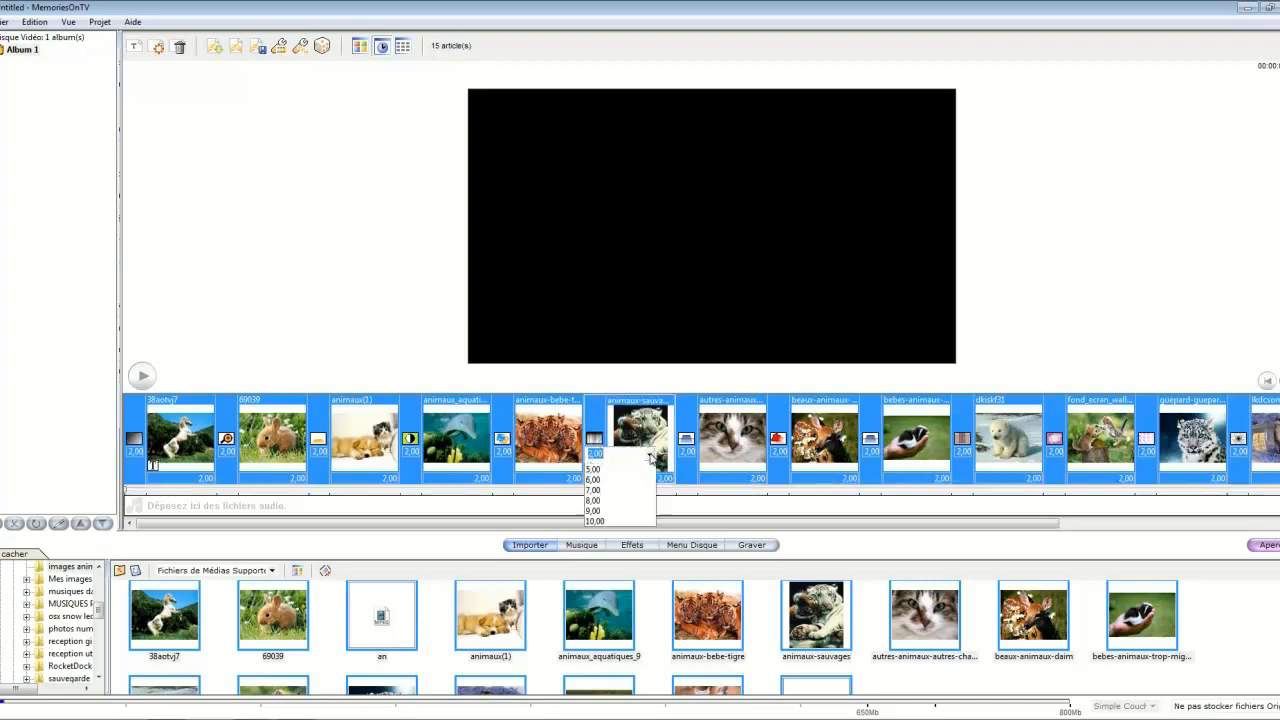
left_click(597, 499)
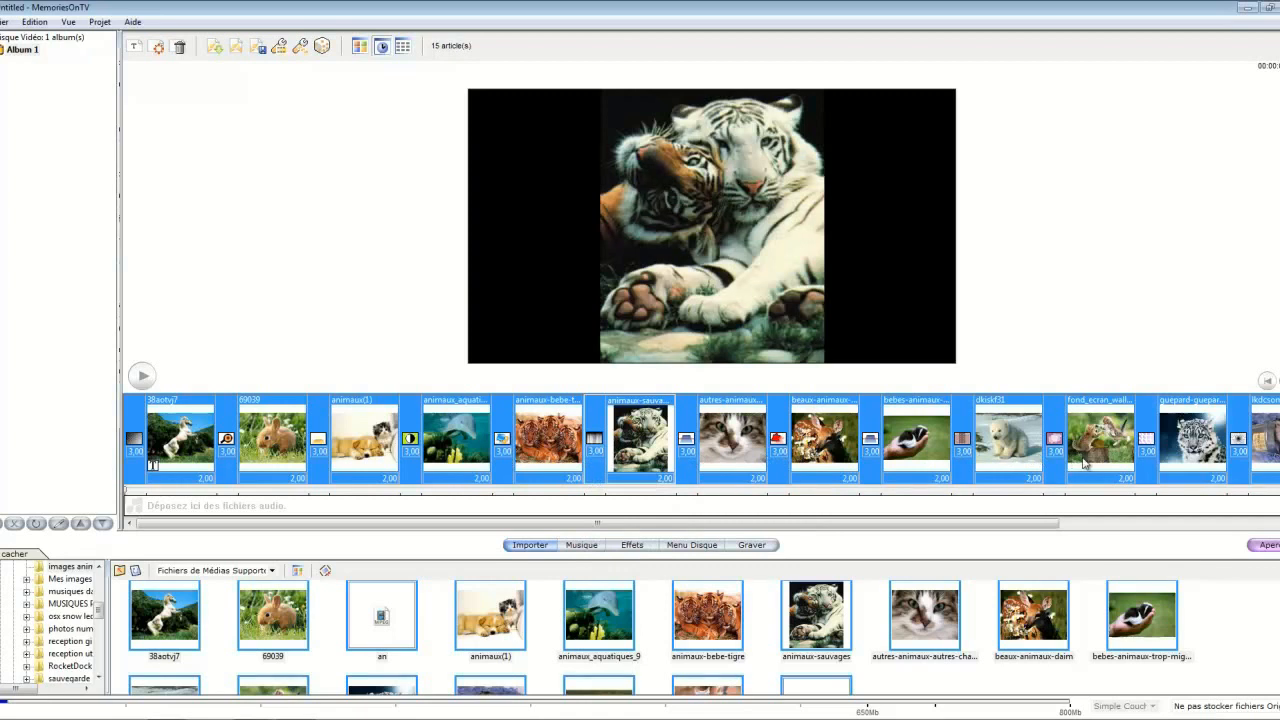
left_click(687, 441)
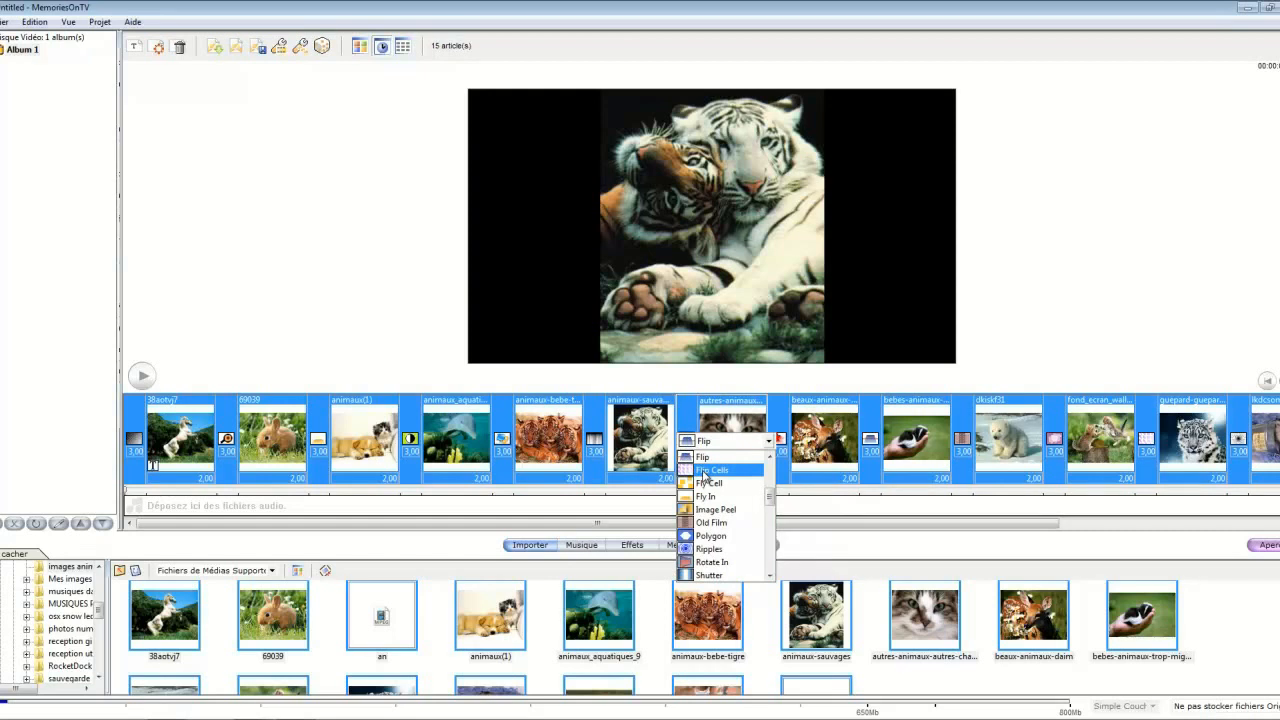
left_click(706, 470)
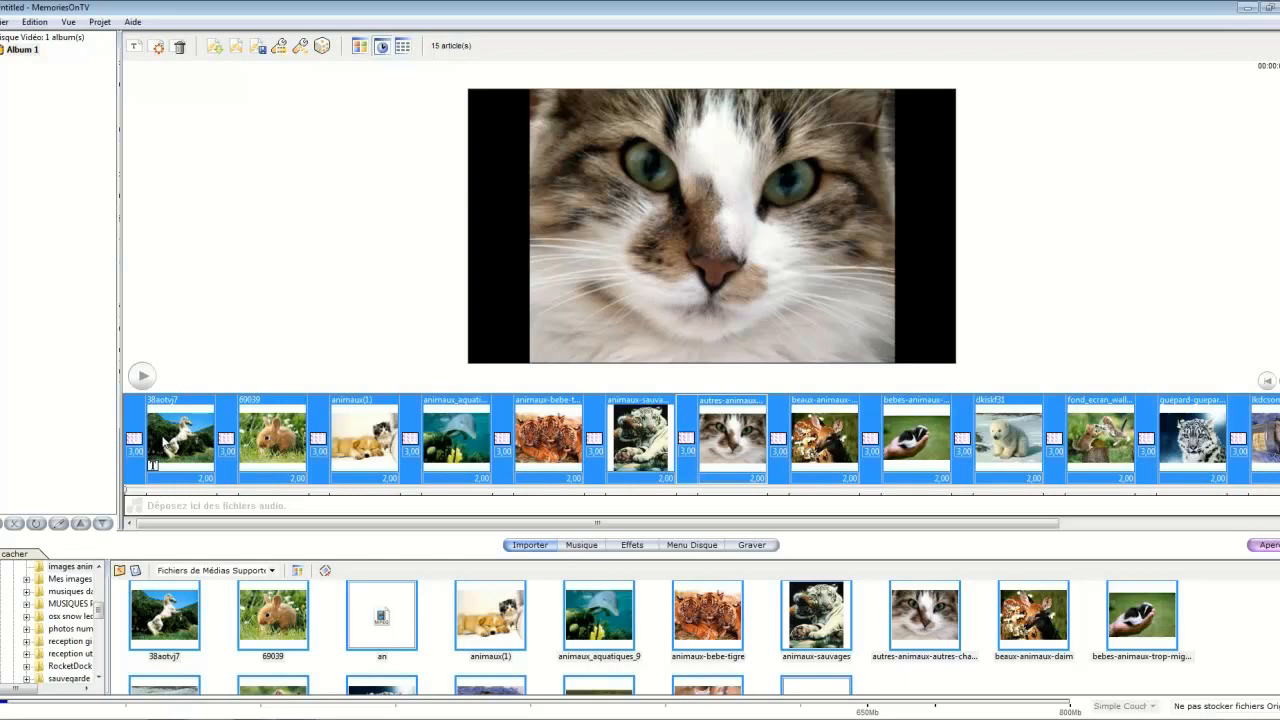
Clear the slide selection and assign random transition effects to the album's slides again
left_click(165, 443)
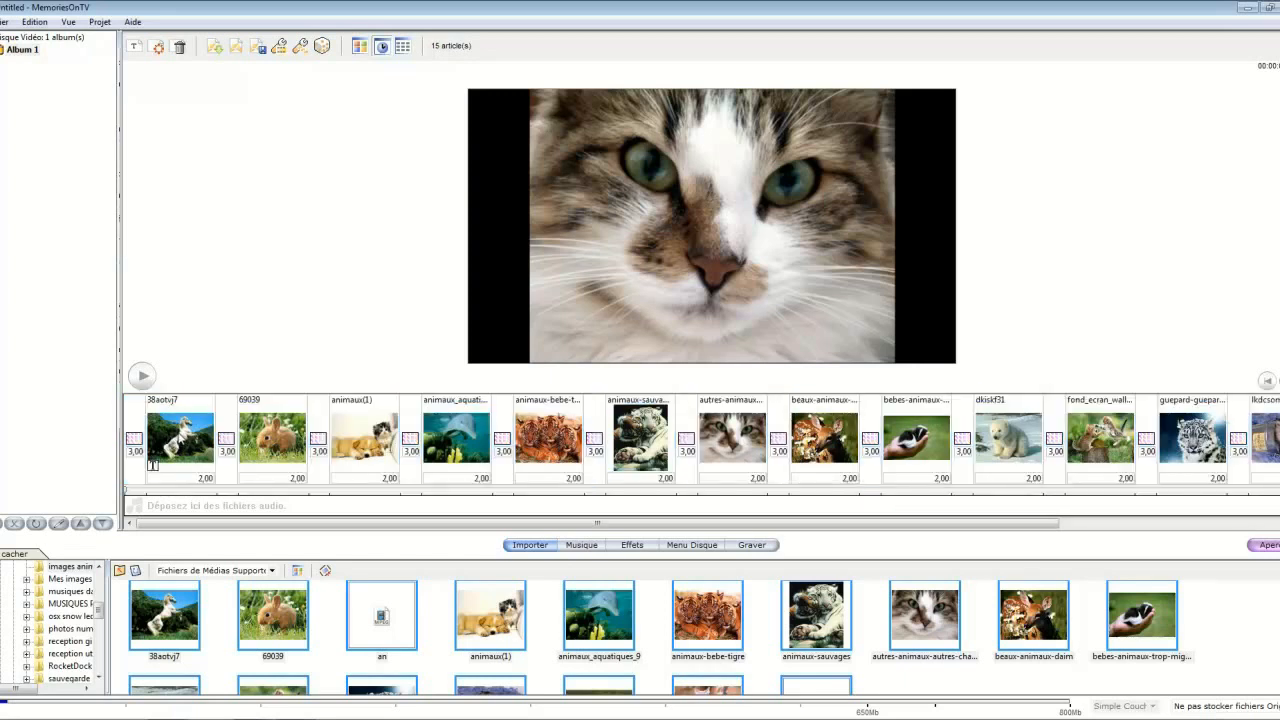
left_click(170, 440)
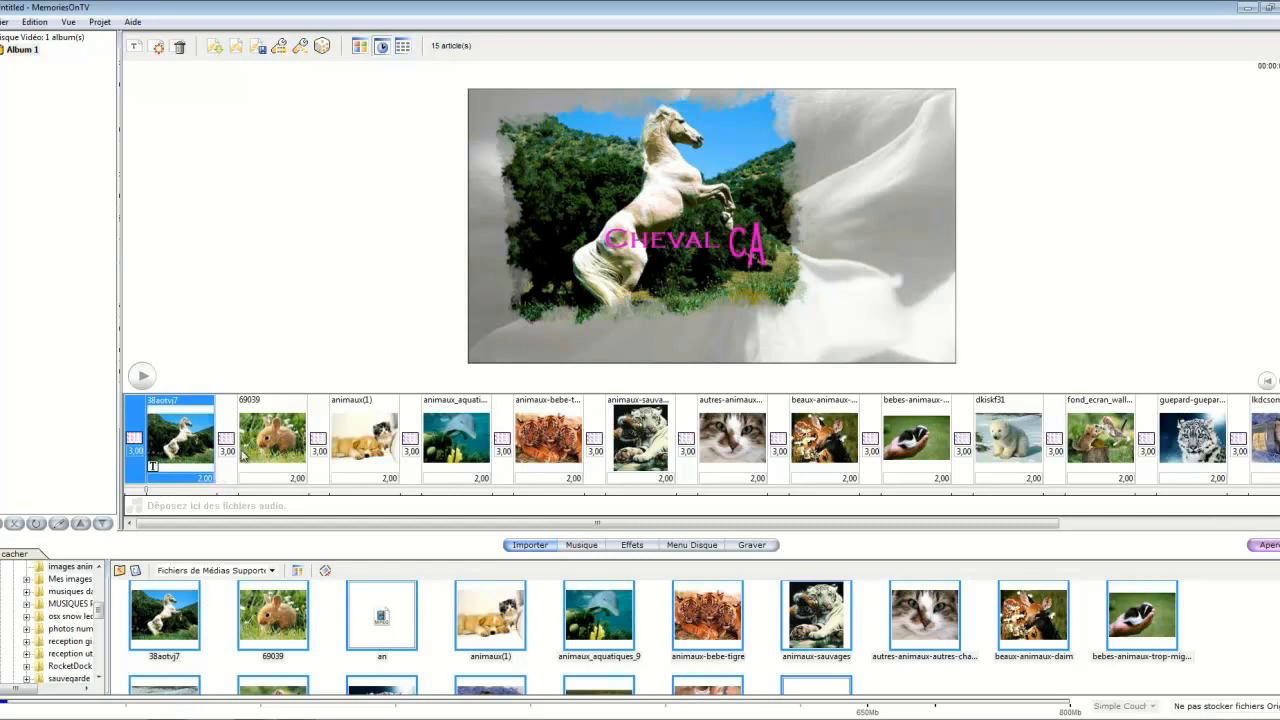
left_click(167, 435)
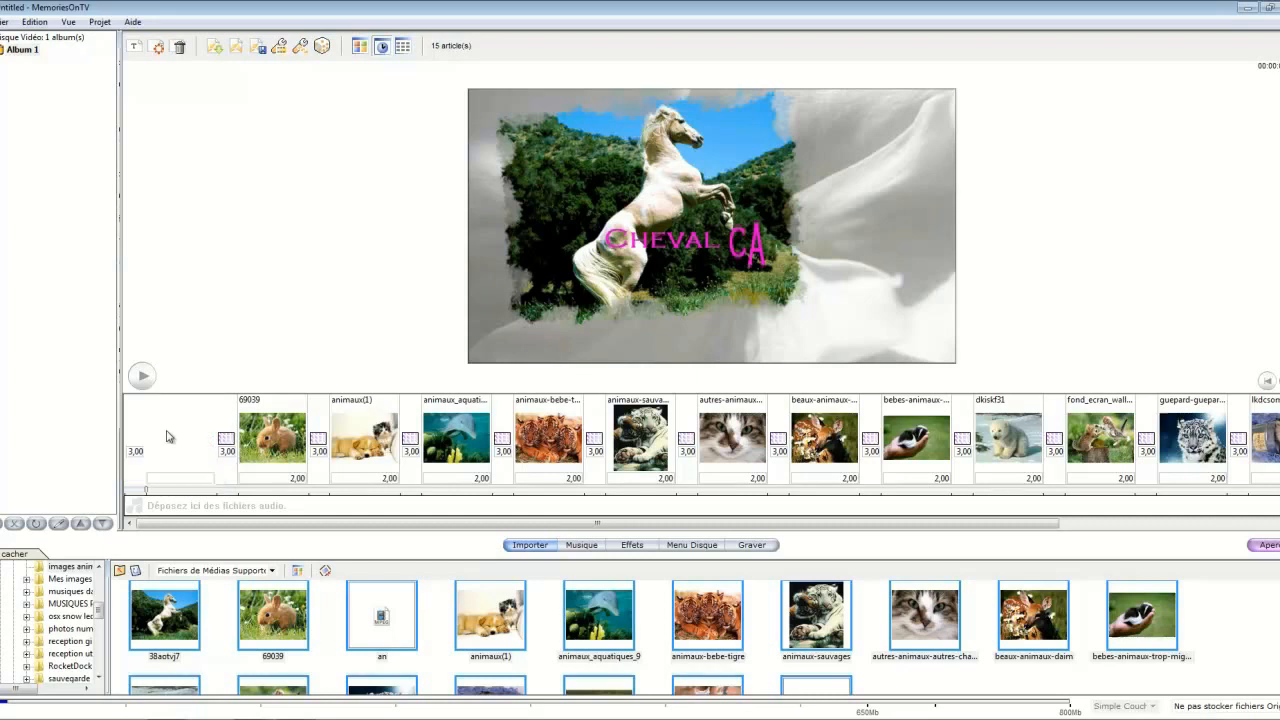
left_click(99, 21)
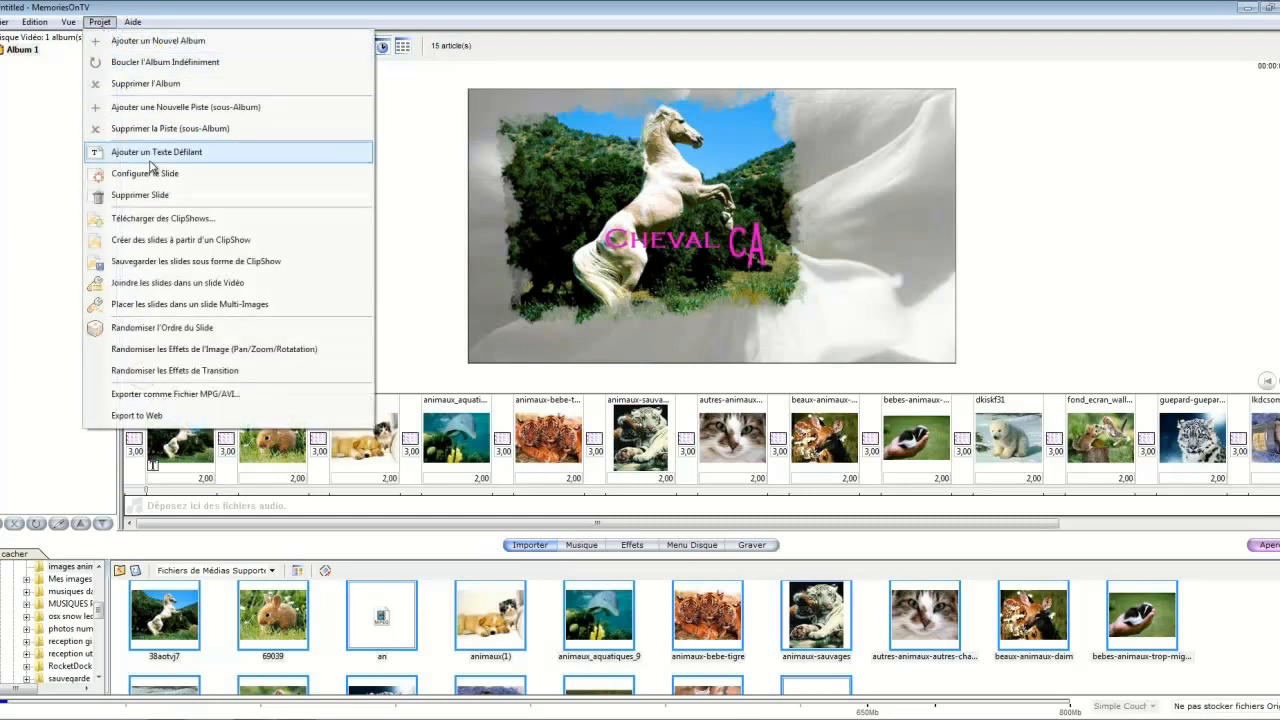
left_click(211, 371)
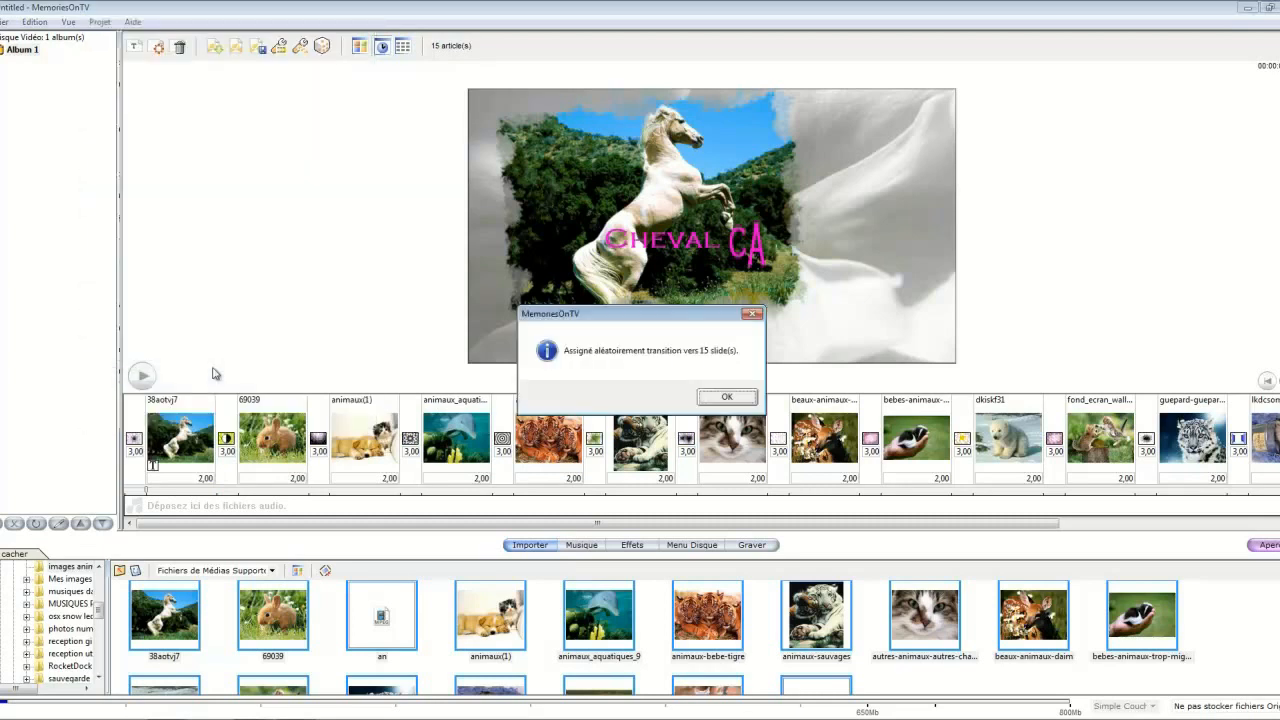
left_click(714, 400)
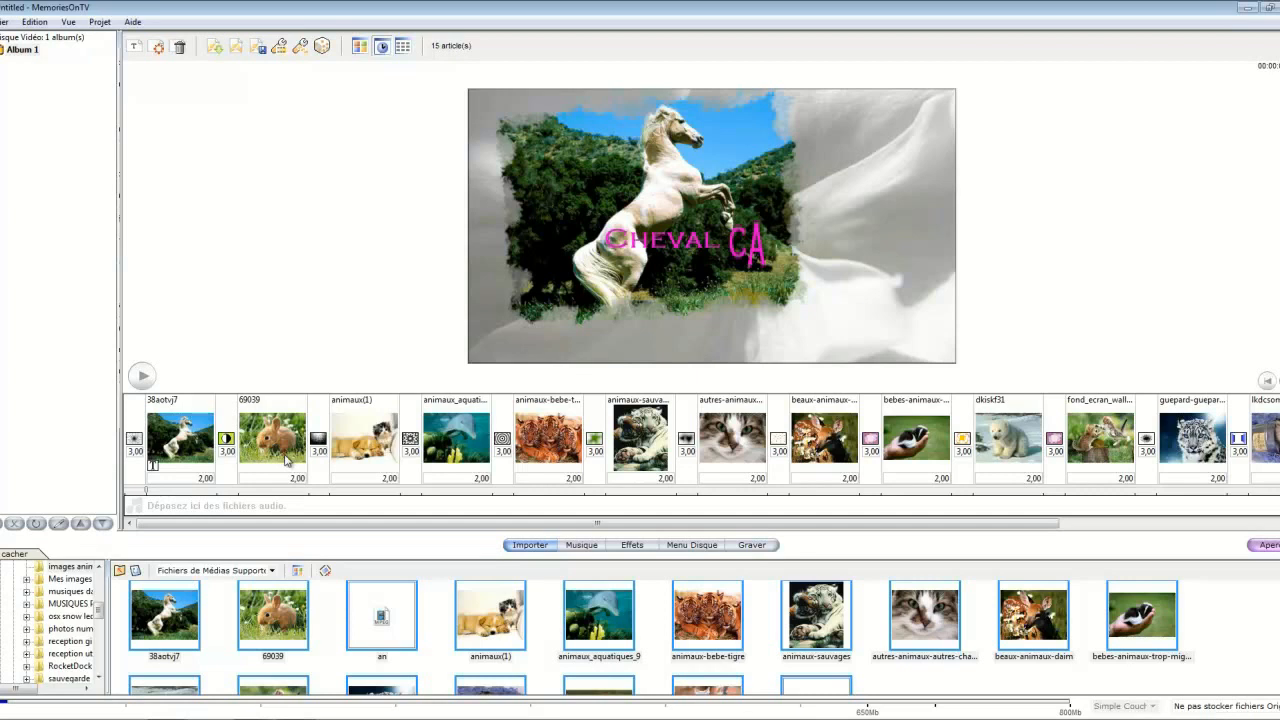
Randomize the pan/zoom/rotation effects of the four slides from 69039 to the tiger cubs, and preview the slideshow from the rabbit slide
left_click(194, 452)
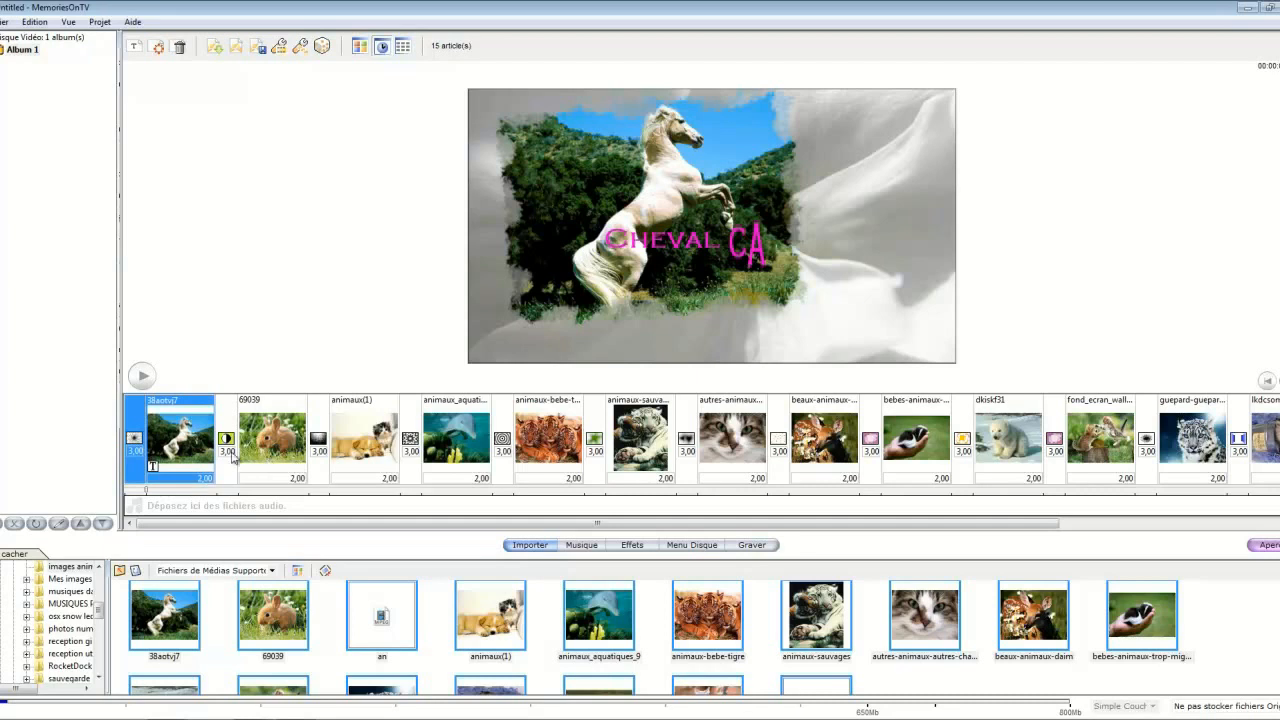
left_click(268, 456)
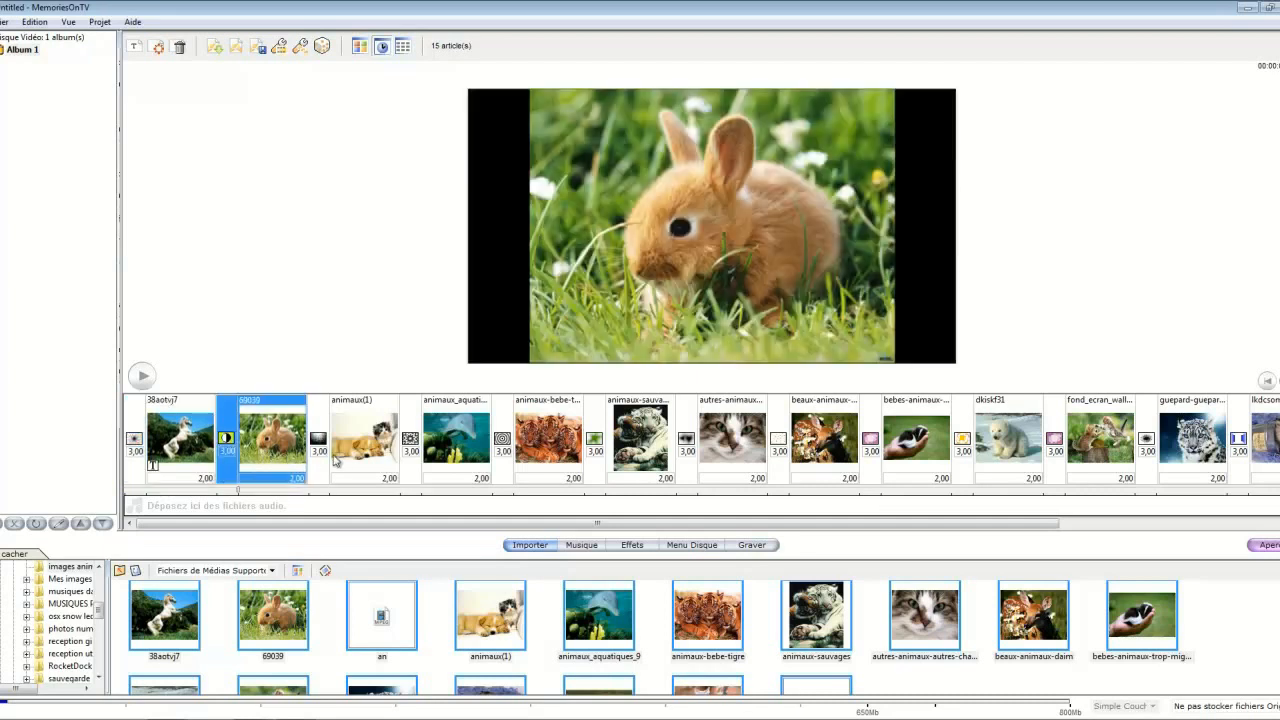
left_click_drag(370, 444, 543, 445)
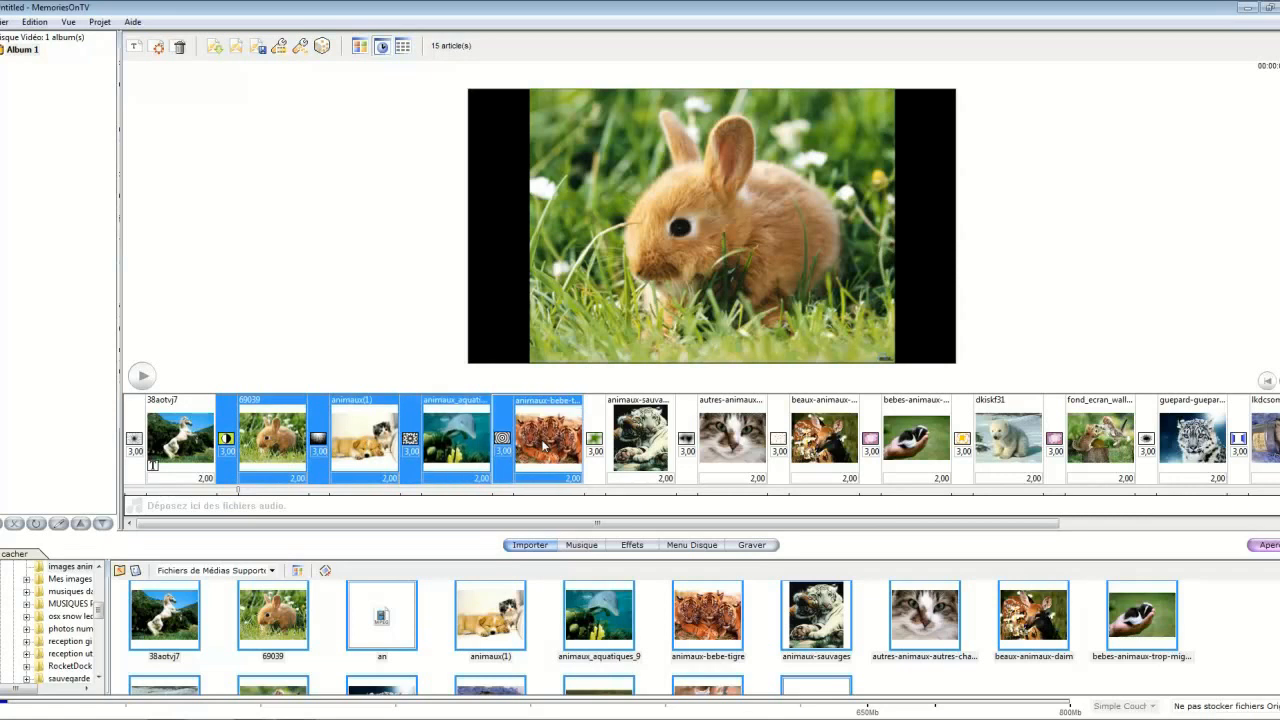
left_click(100, 22)
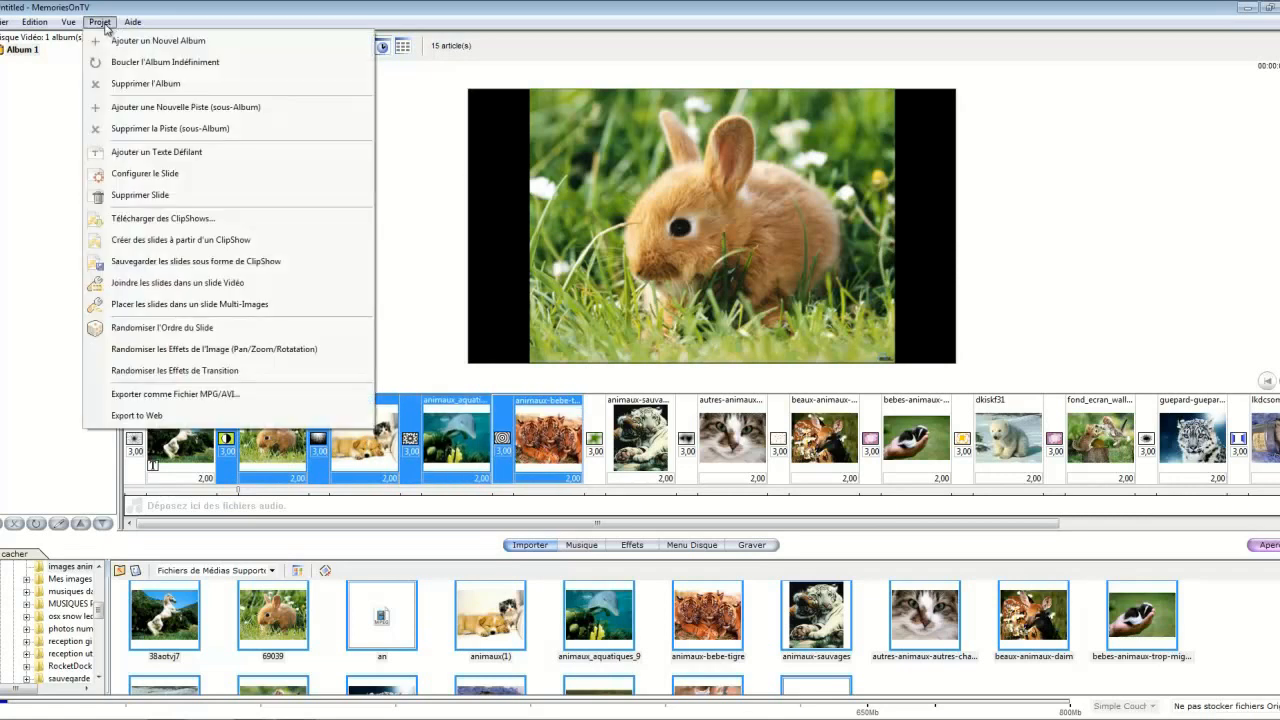
left_click(163, 350)
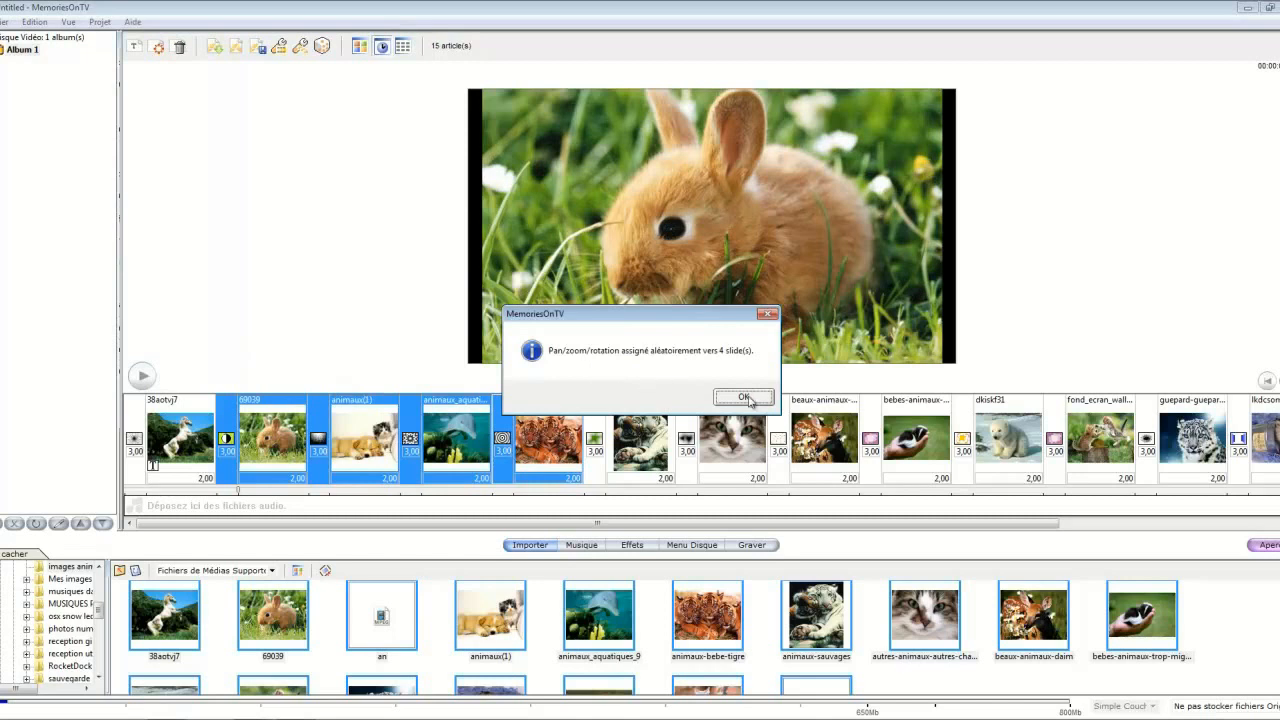
left_click(759, 401)
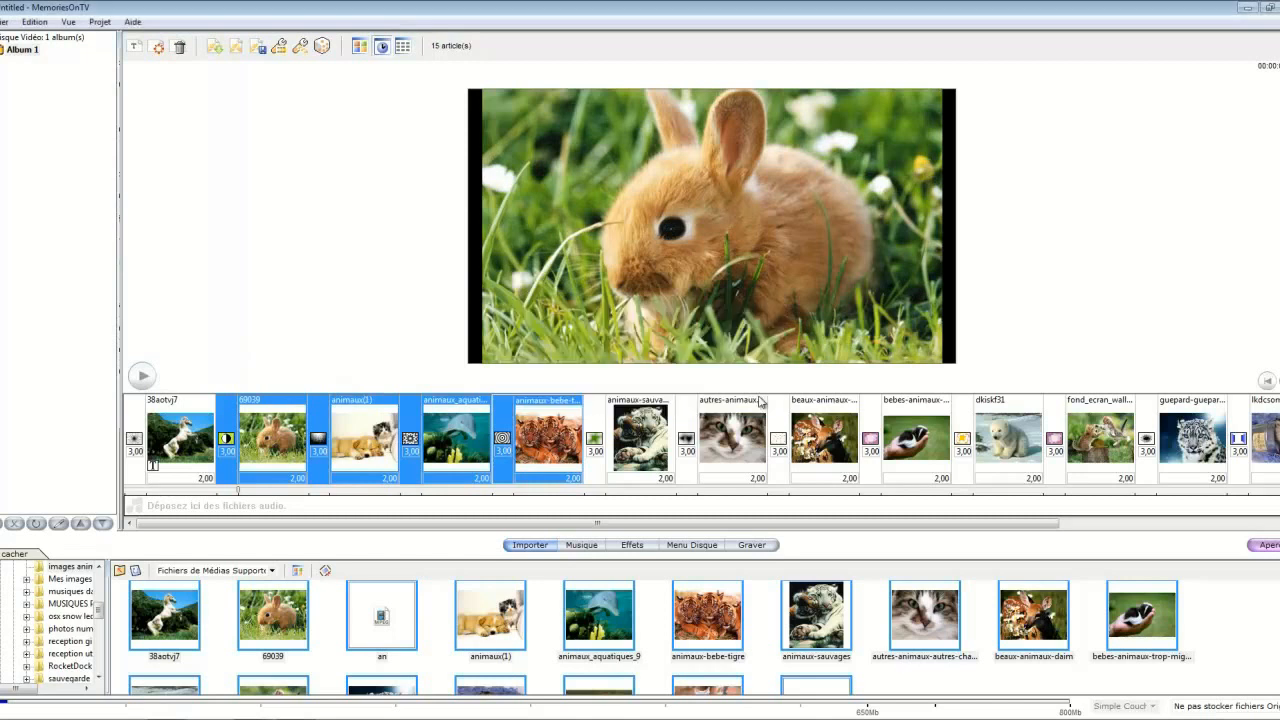
left_click(270, 451)
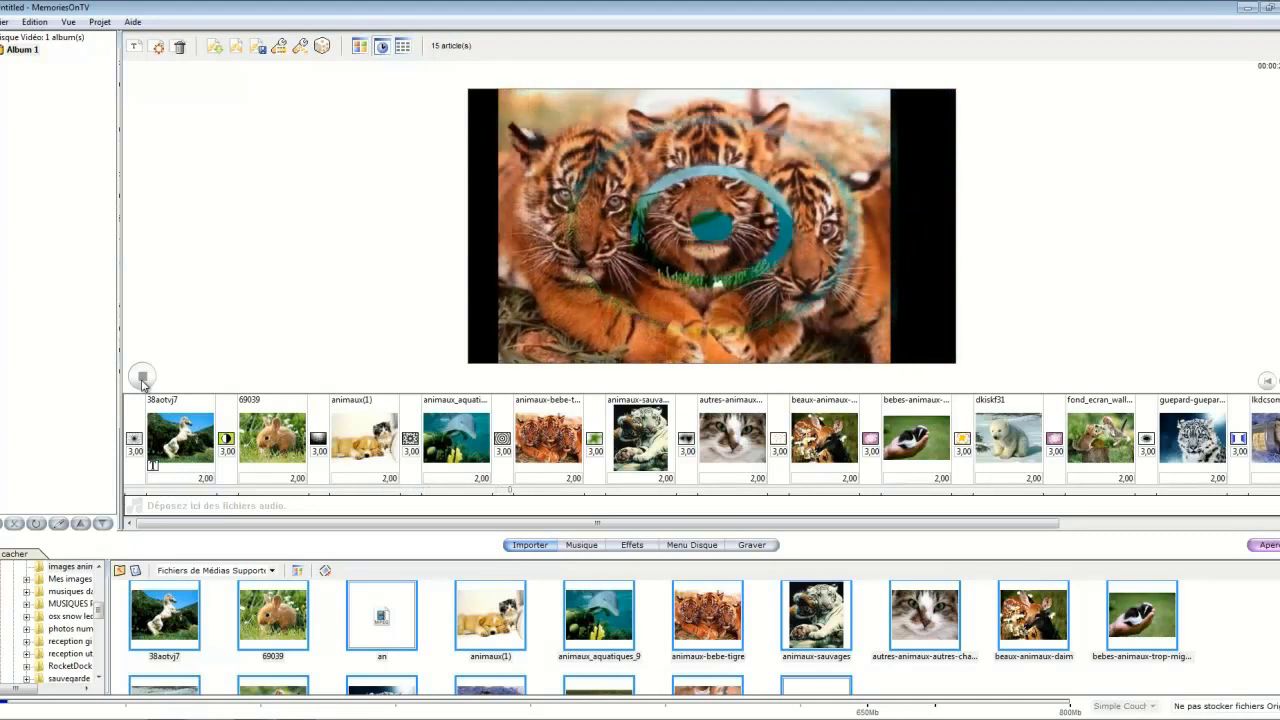
left_click(141, 379)
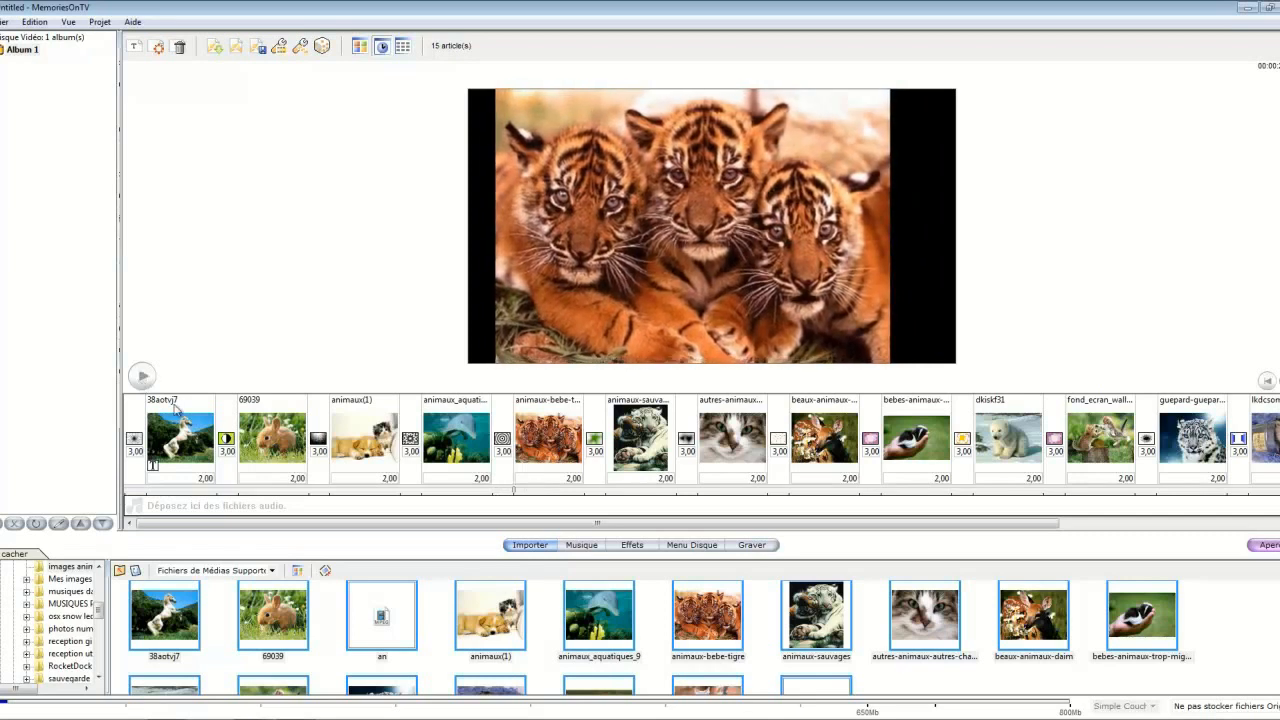
Select the five slides from the rabbit to the white tiger and place them in a multi-image slide
left_click(275, 447)
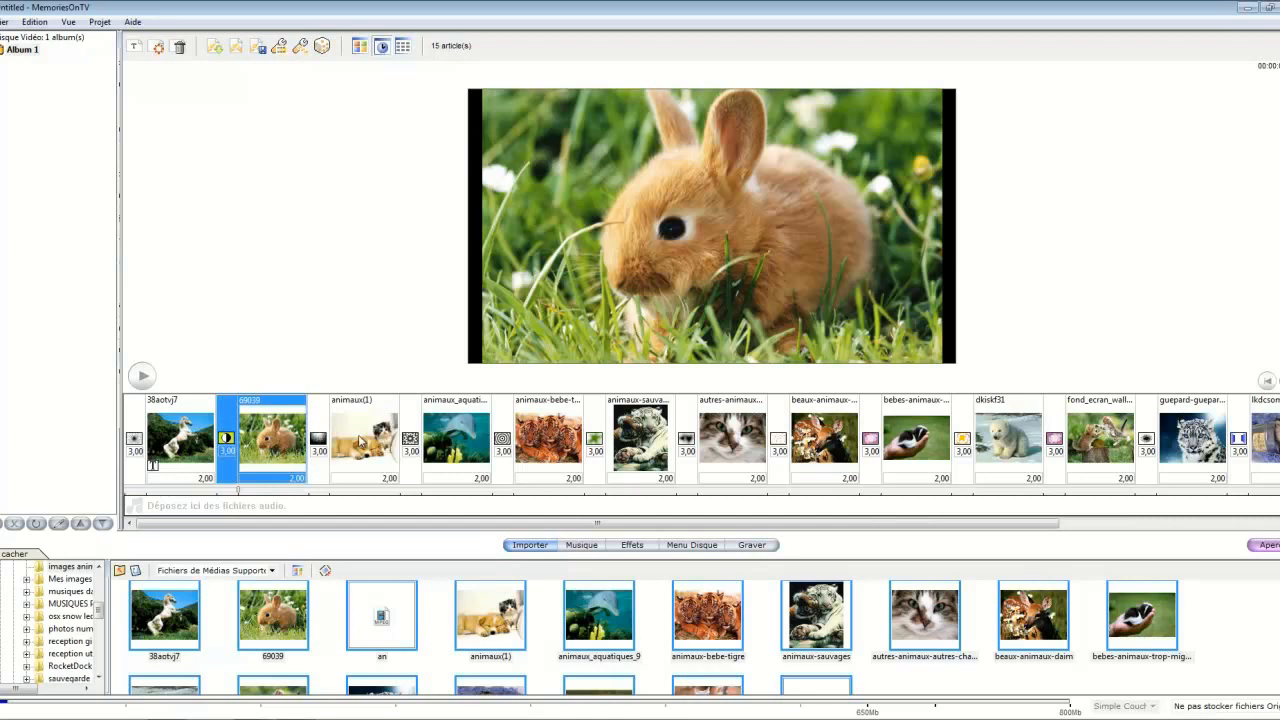
left_click(365, 450, "shift")
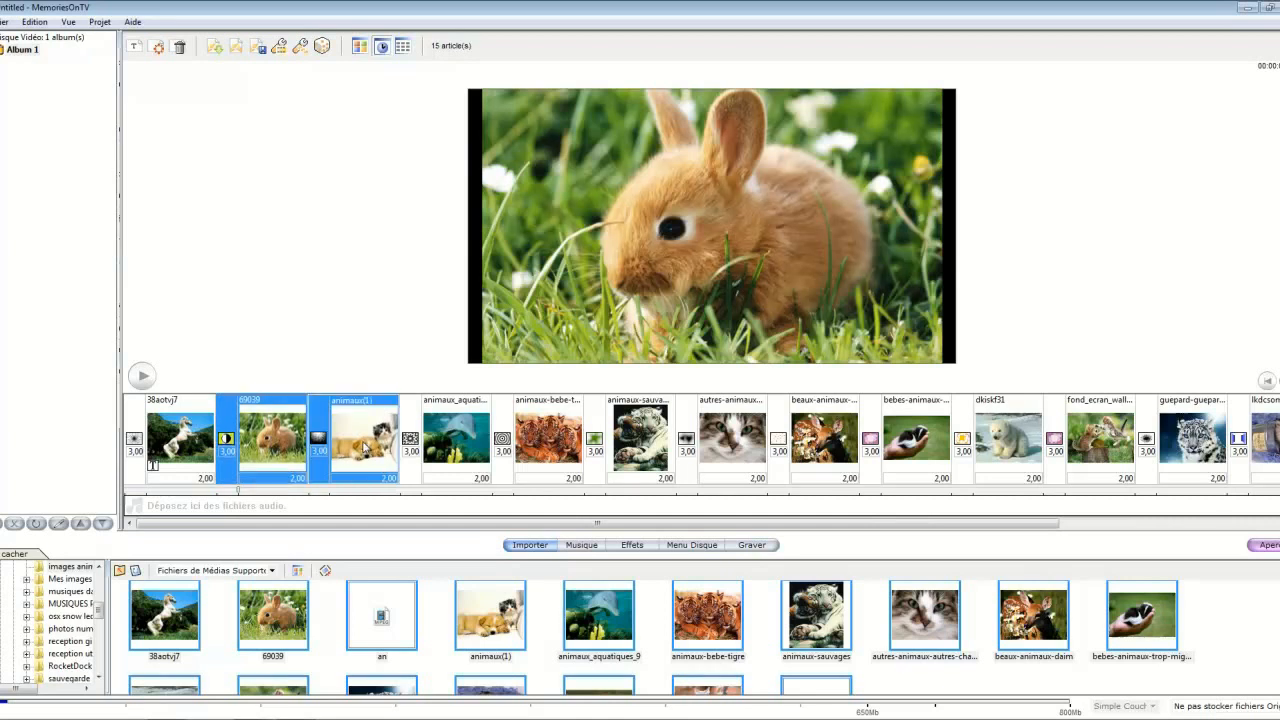
left_click(456, 450, "shift")
left_click(533, 449, "shift")
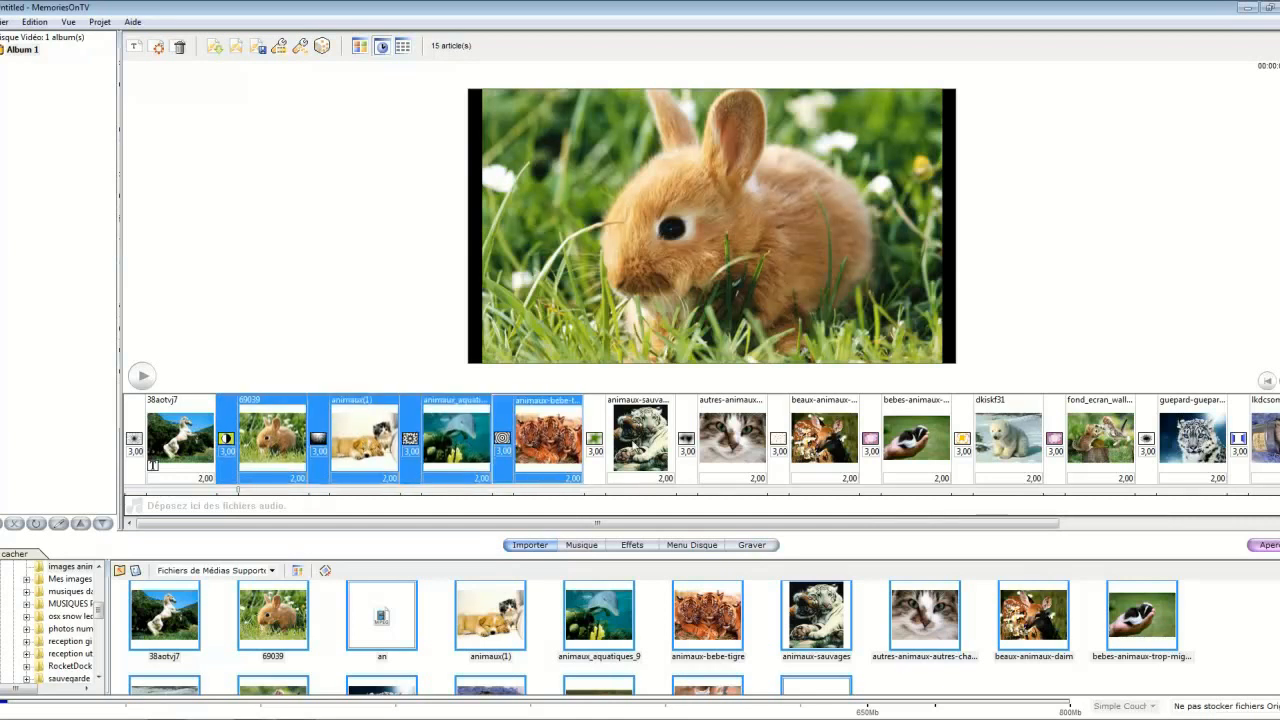
left_click(637, 445, "shift")
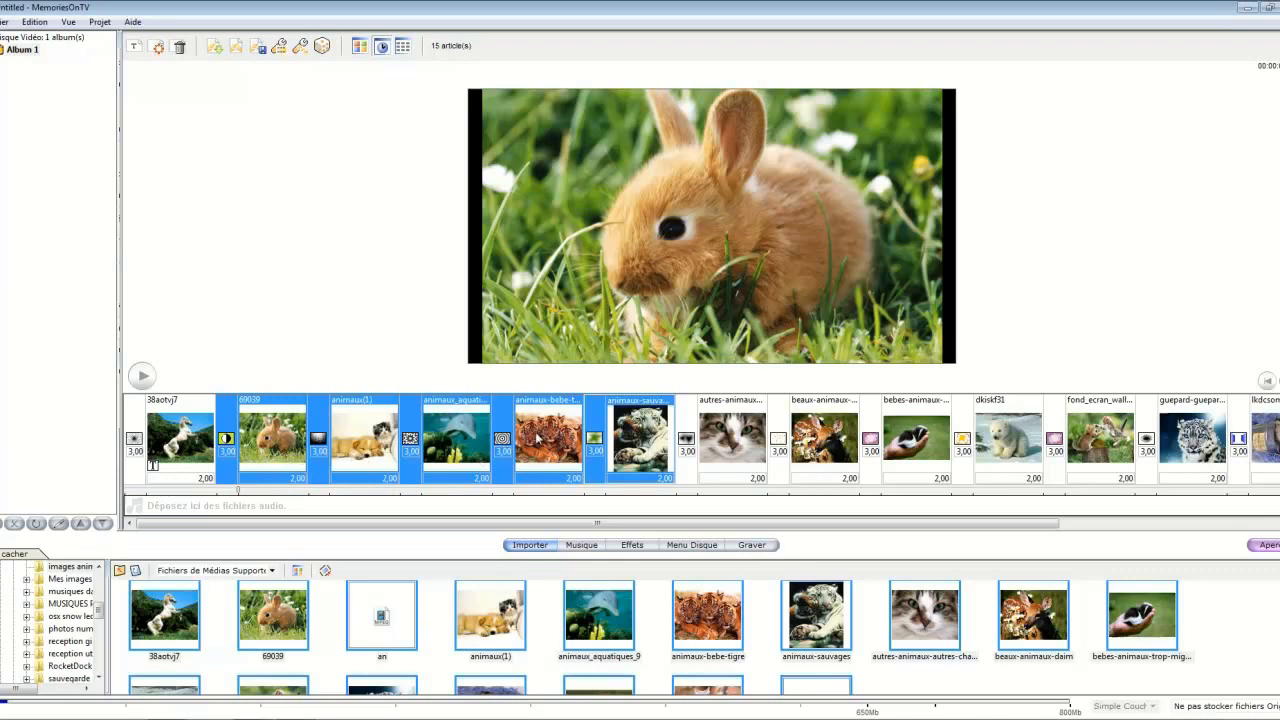
left_click(100, 22)
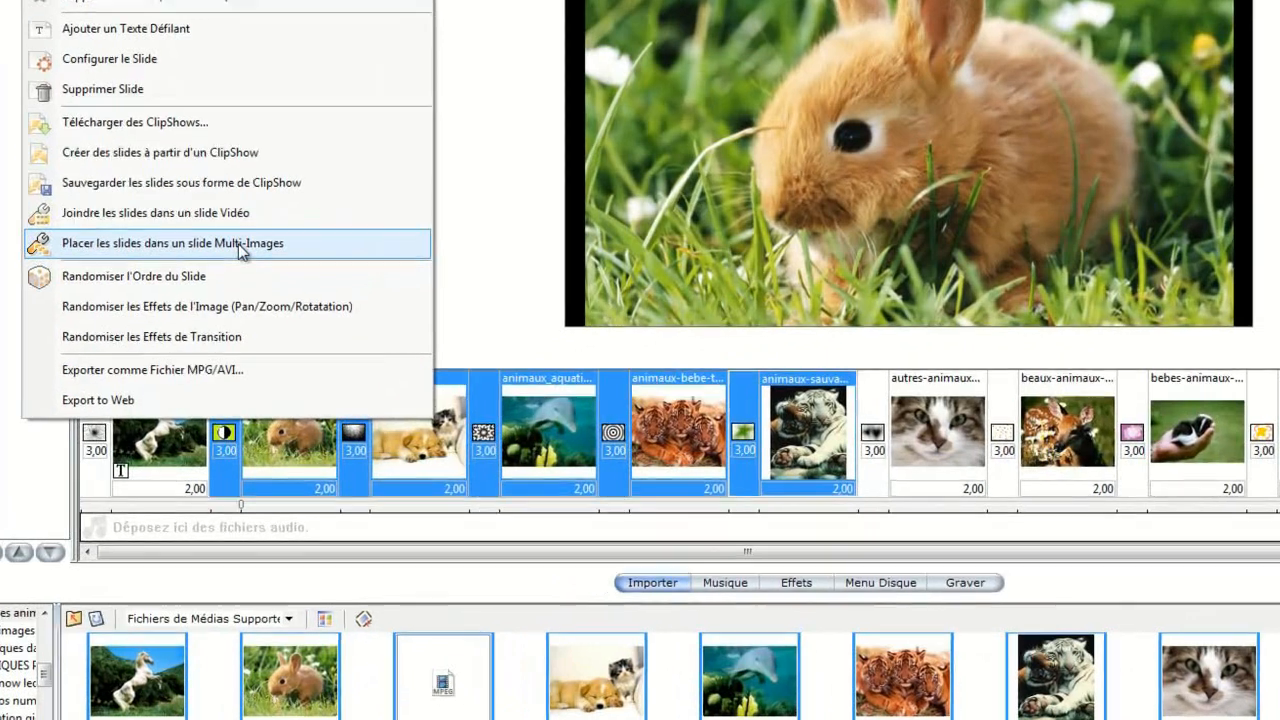
left_click(228, 306)
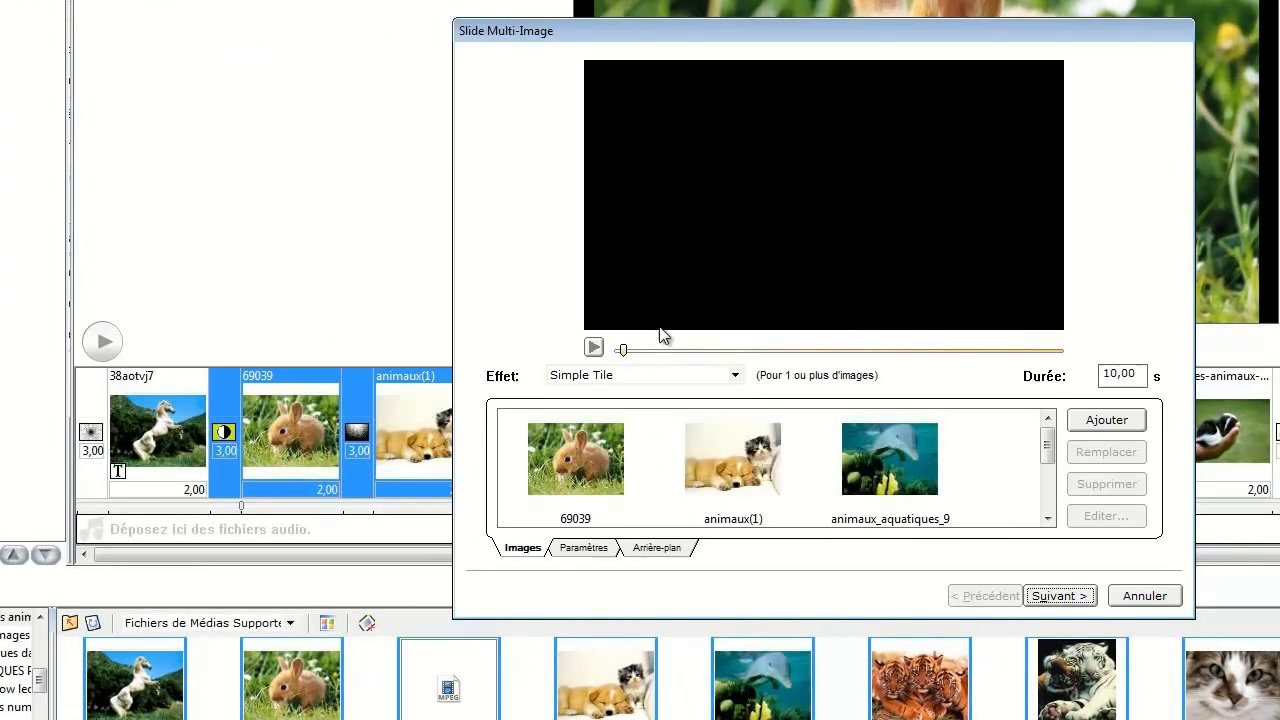
Try the Simple Tile, Row Shift and Float Two effects on the multi-image slide, previewing each one
left_click(594, 347)
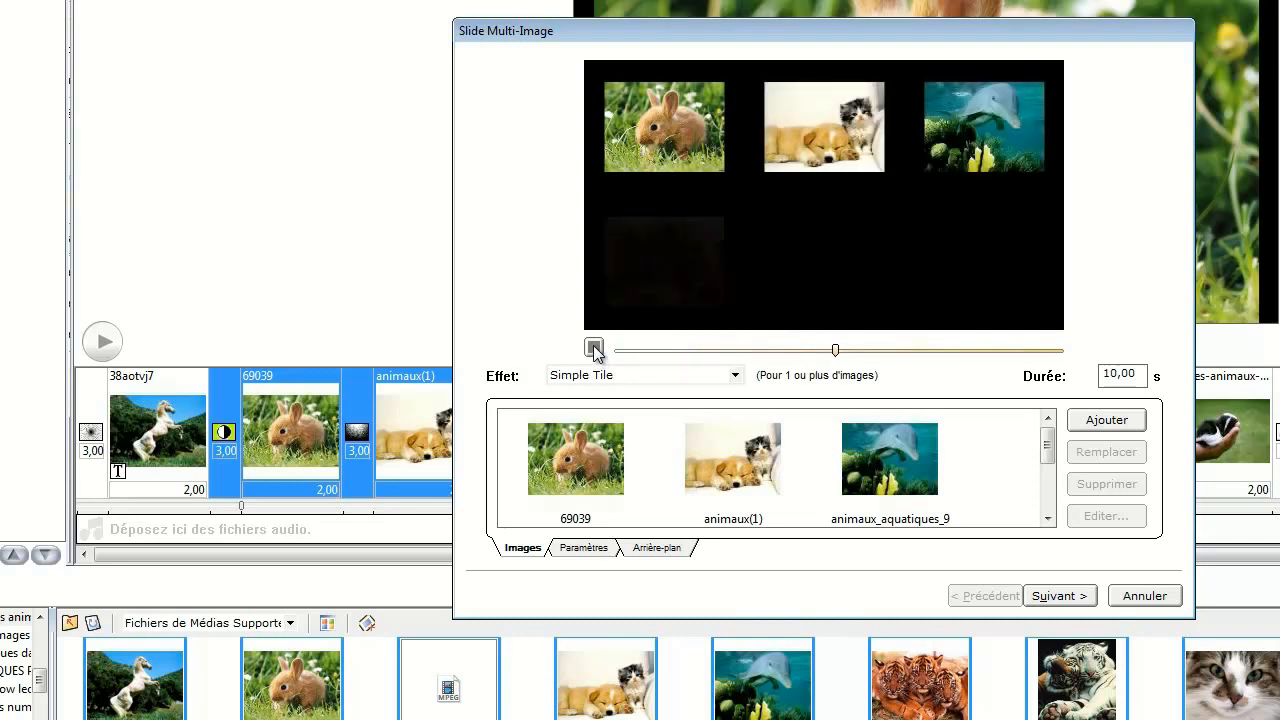
left_click(595, 347)
left_click(732, 378)
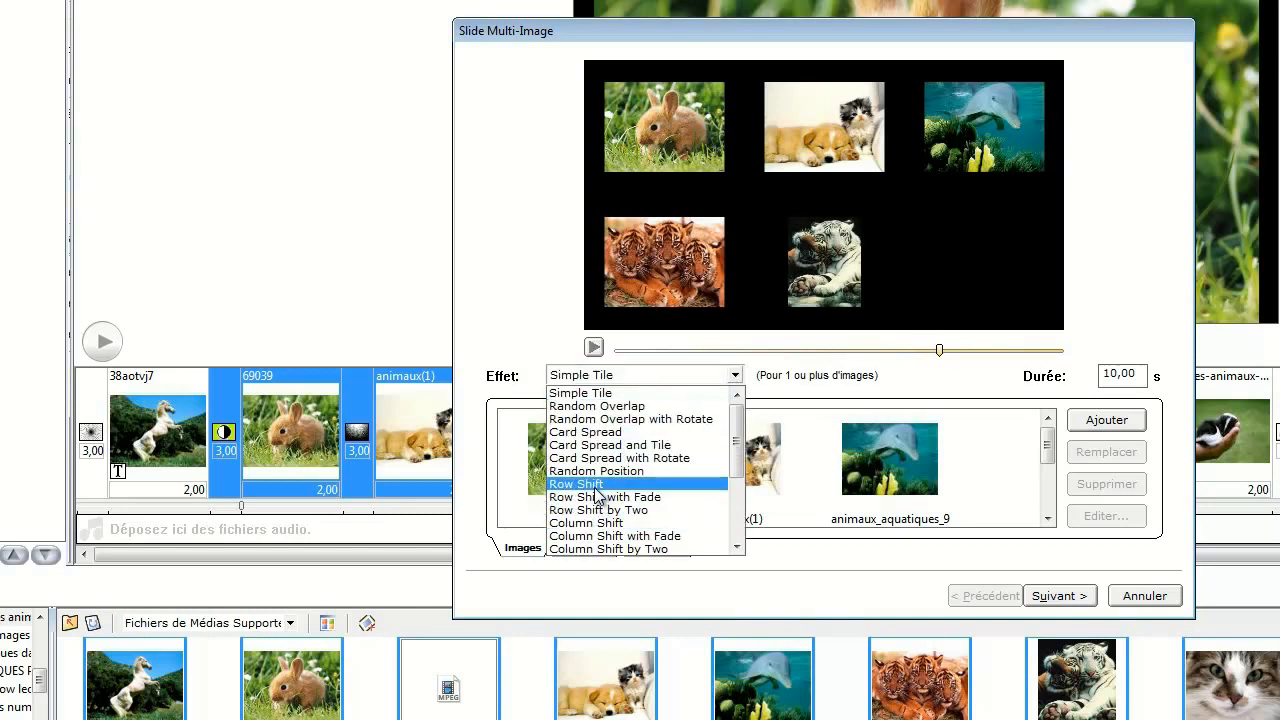
left_click(594, 485)
left_click(594, 348)
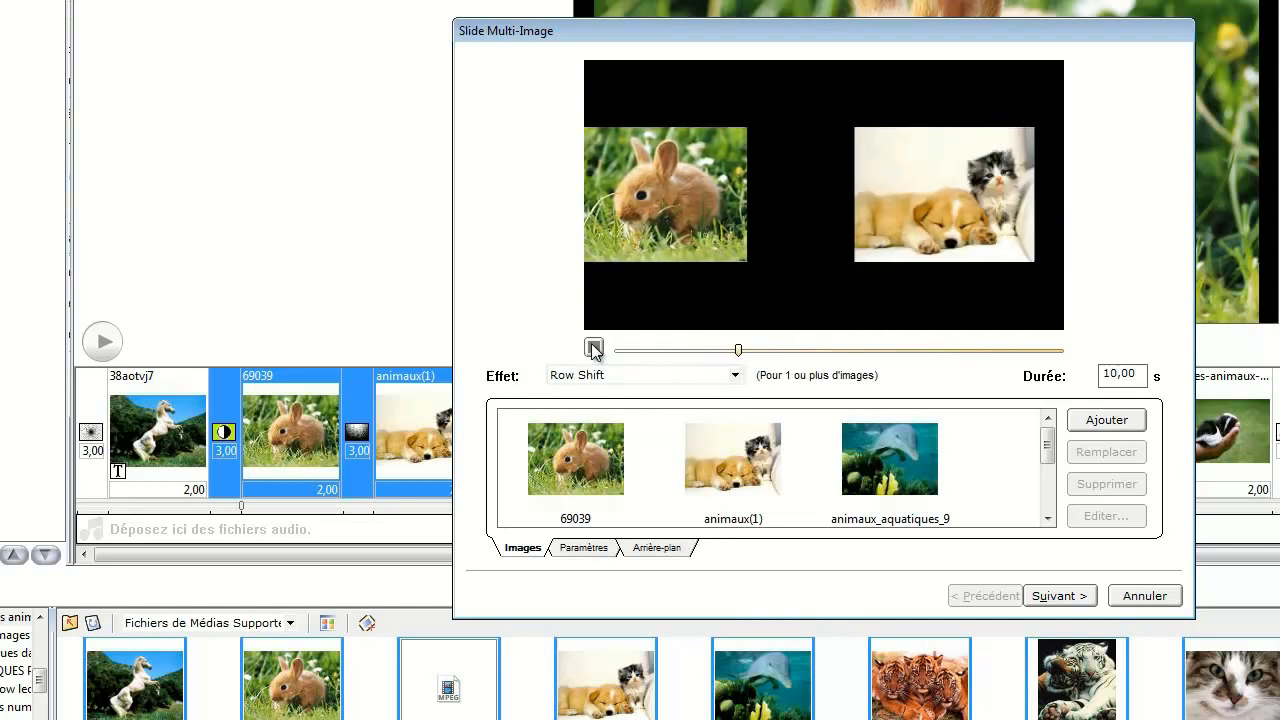
left_click(735, 375)
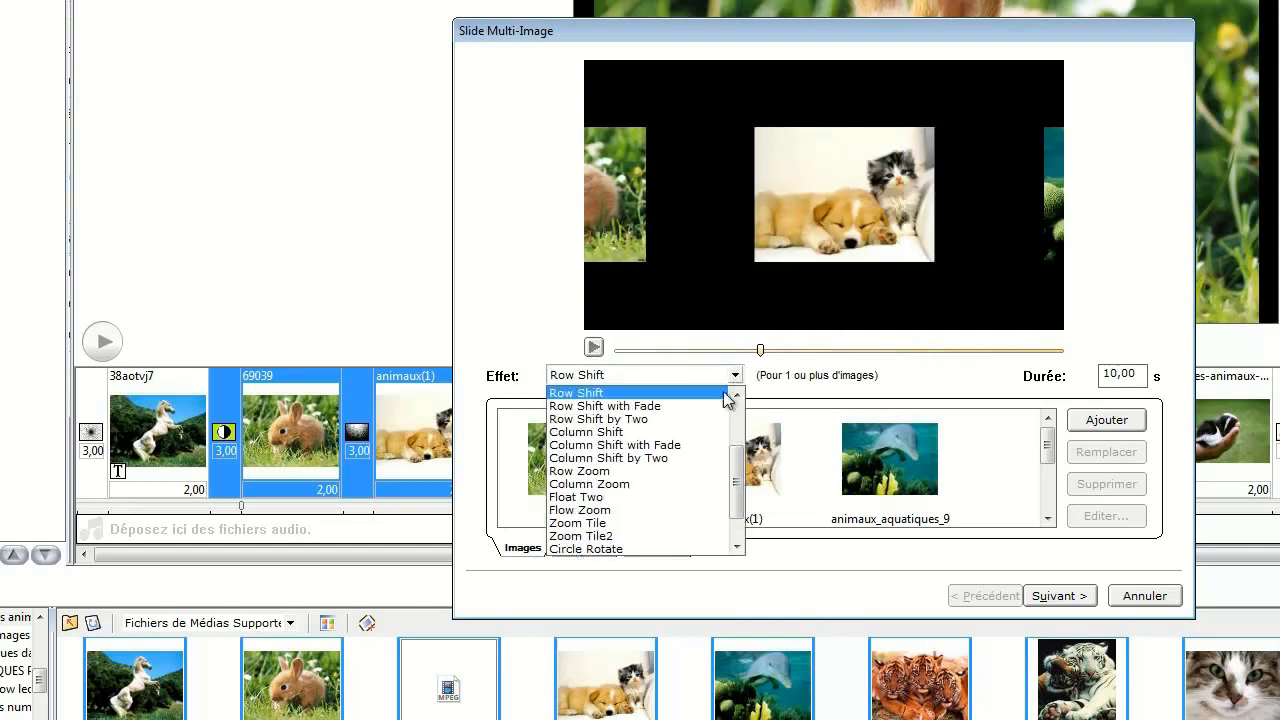
left_click(620, 497)
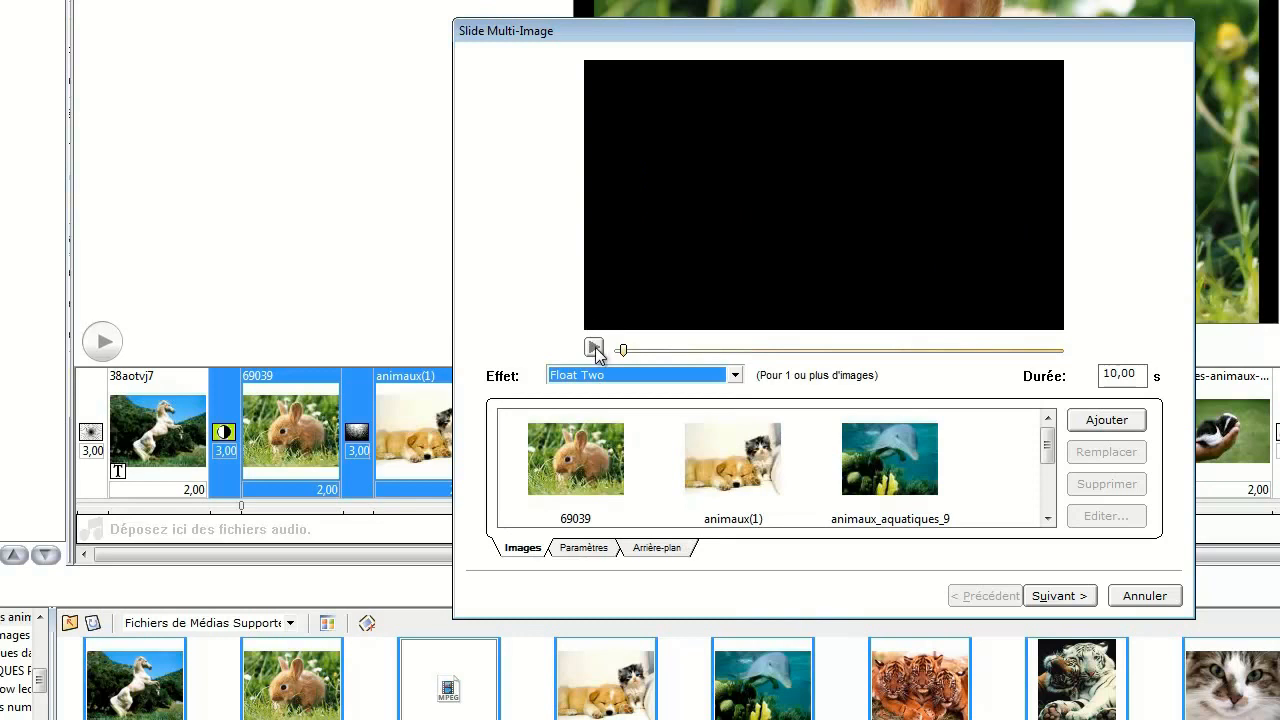
left_click(594, 347)
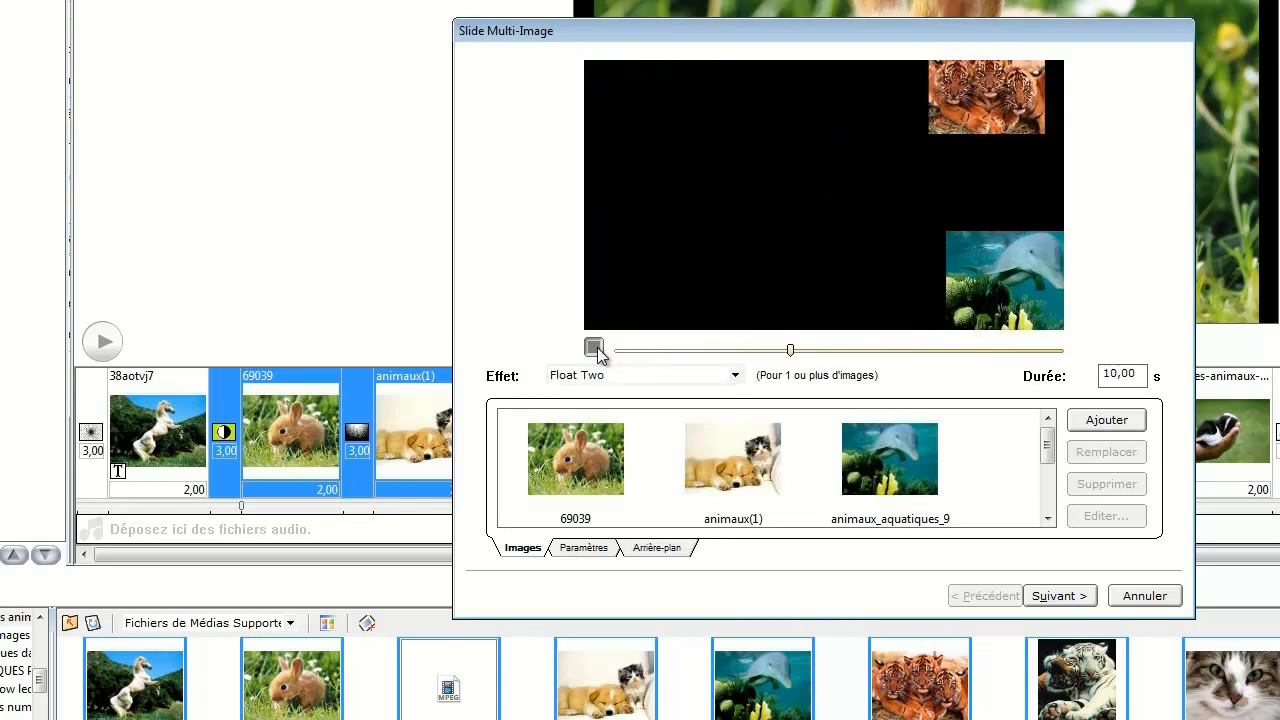
Set the multi-image slide's effect to Row Zoom and preview the animation
left_click(740, 374)
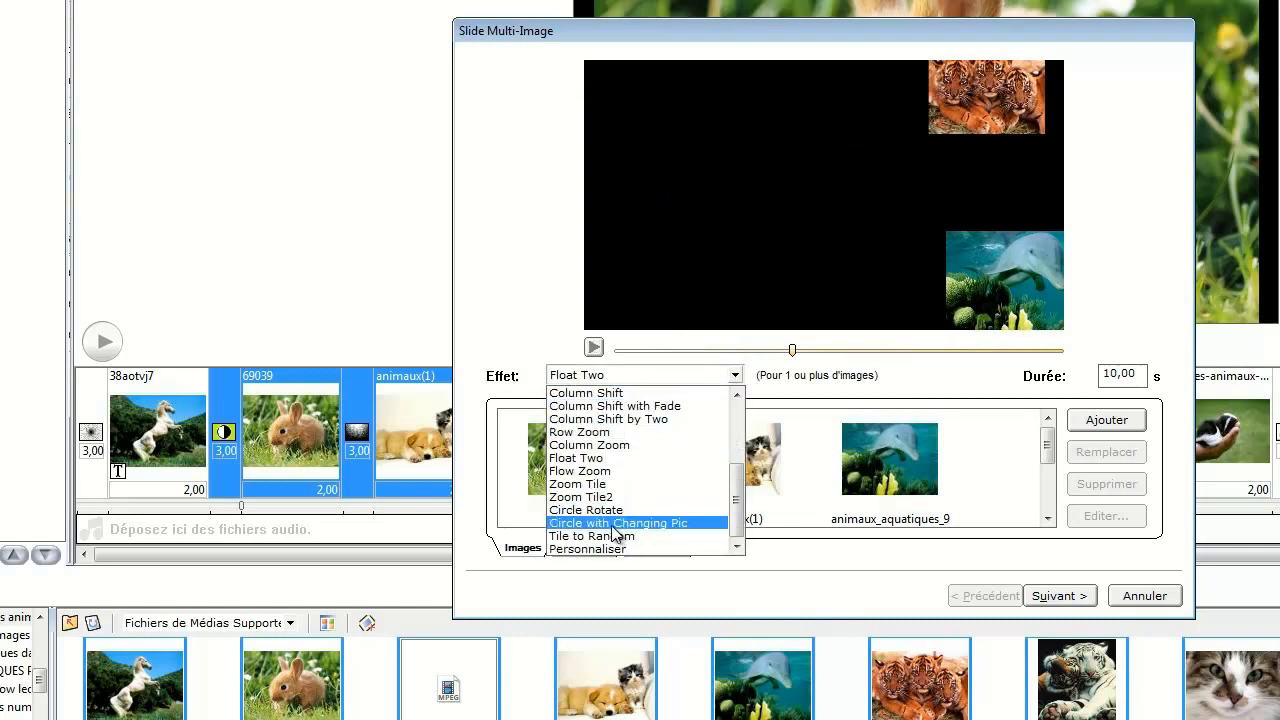
left_click(599, 436)
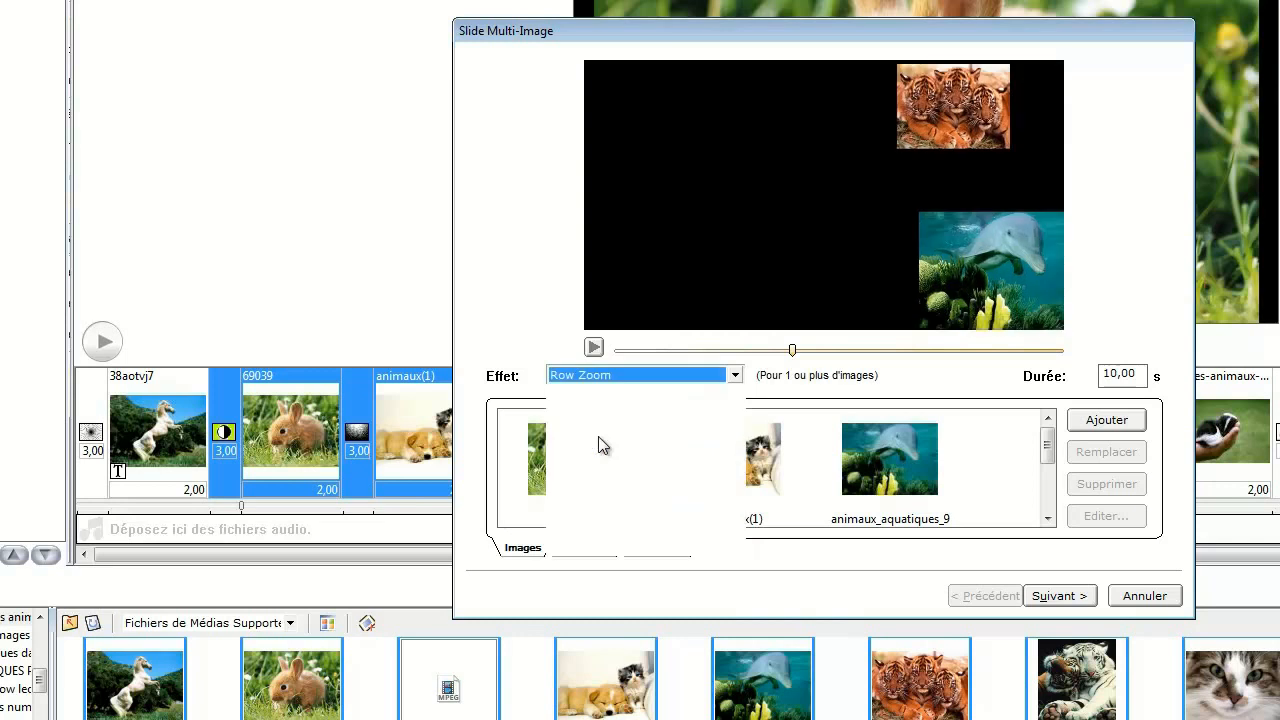
left_click(594, 347)
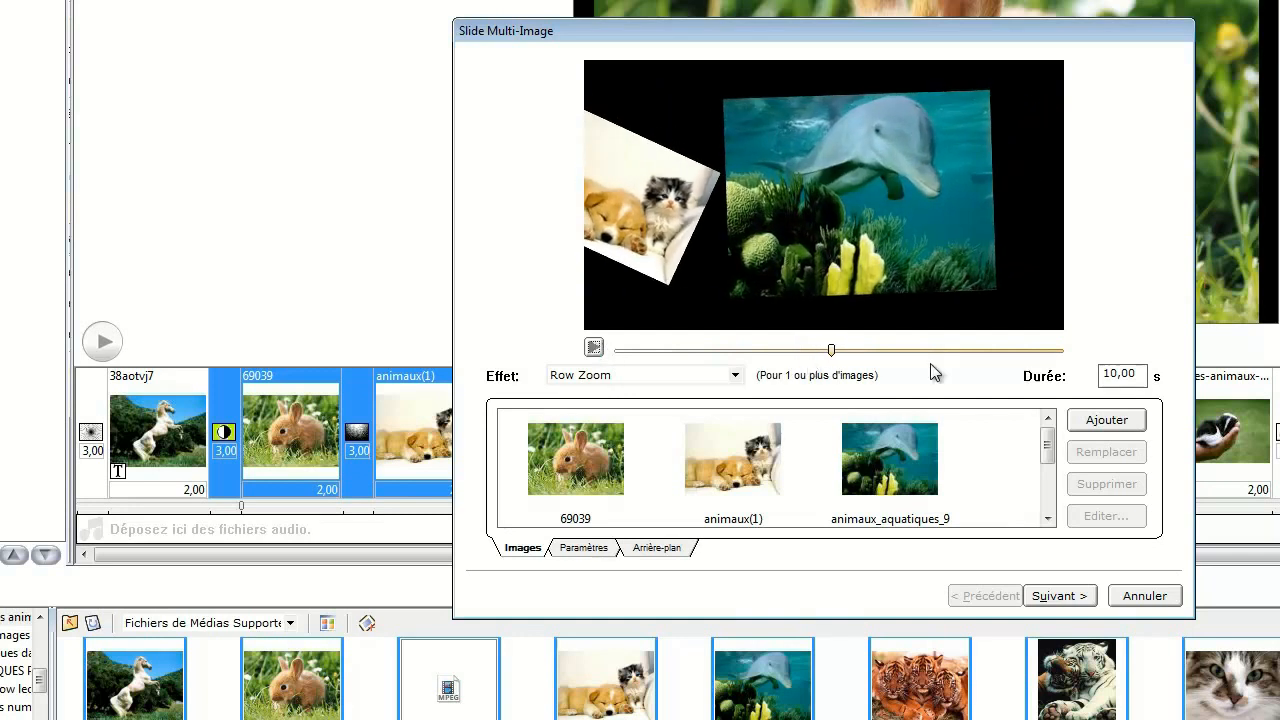
Set the multi-image slide's duration to 20 seconds and preview the slower animation
left_click_drag(1140, 377, 1095, 378)
type("20")
key("Tab")
left_click(594, 347)
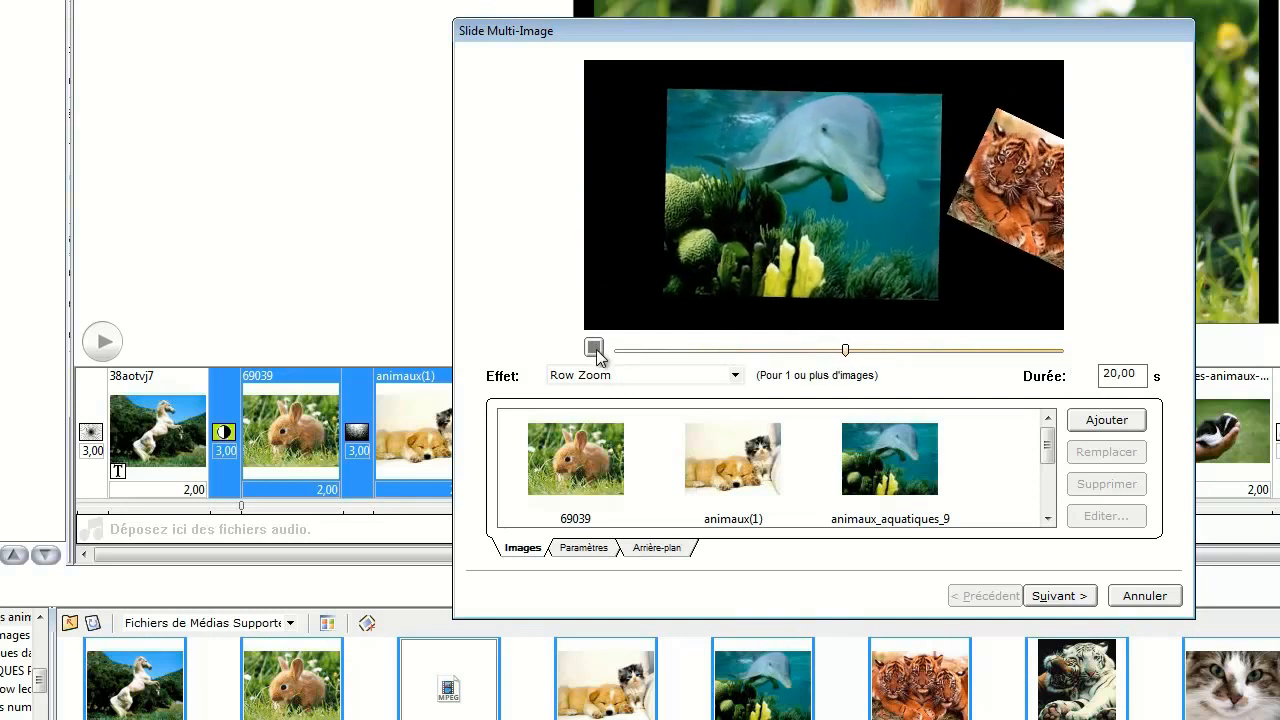
left_click(595, 349)
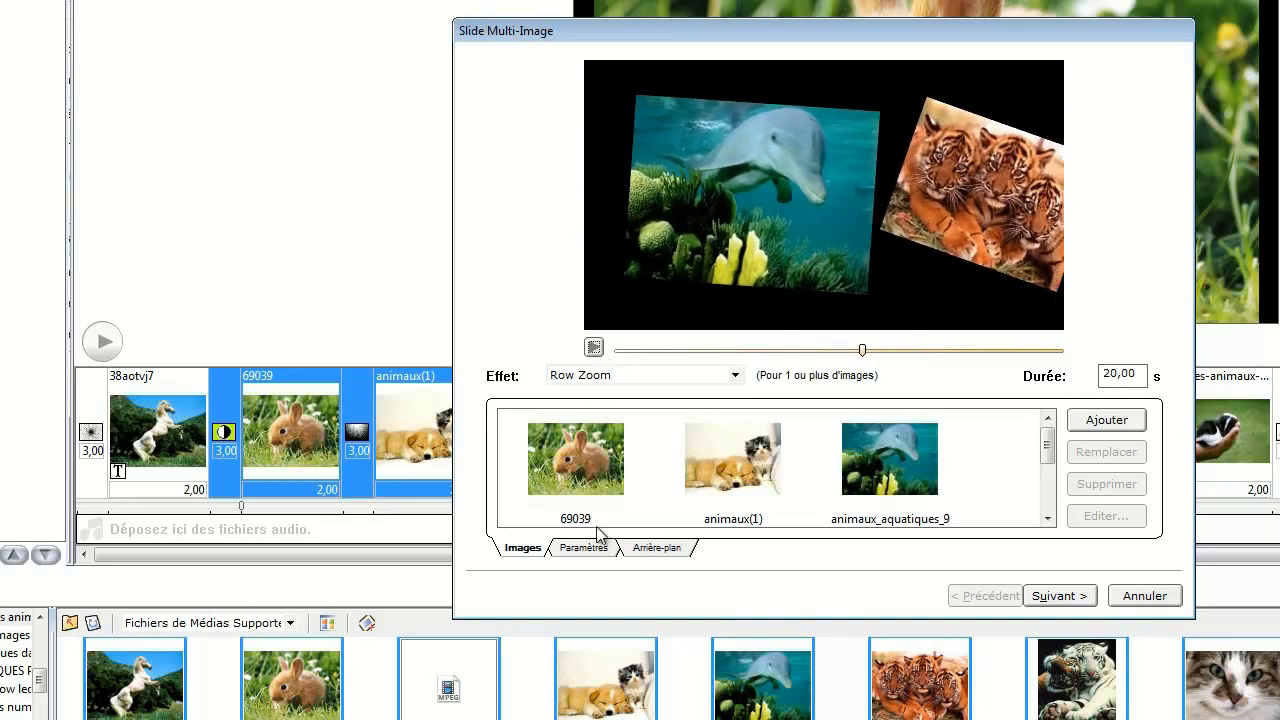
Use the Flower-03 image from the templates folder as the multi-image slide's background
left_click(667, 561)
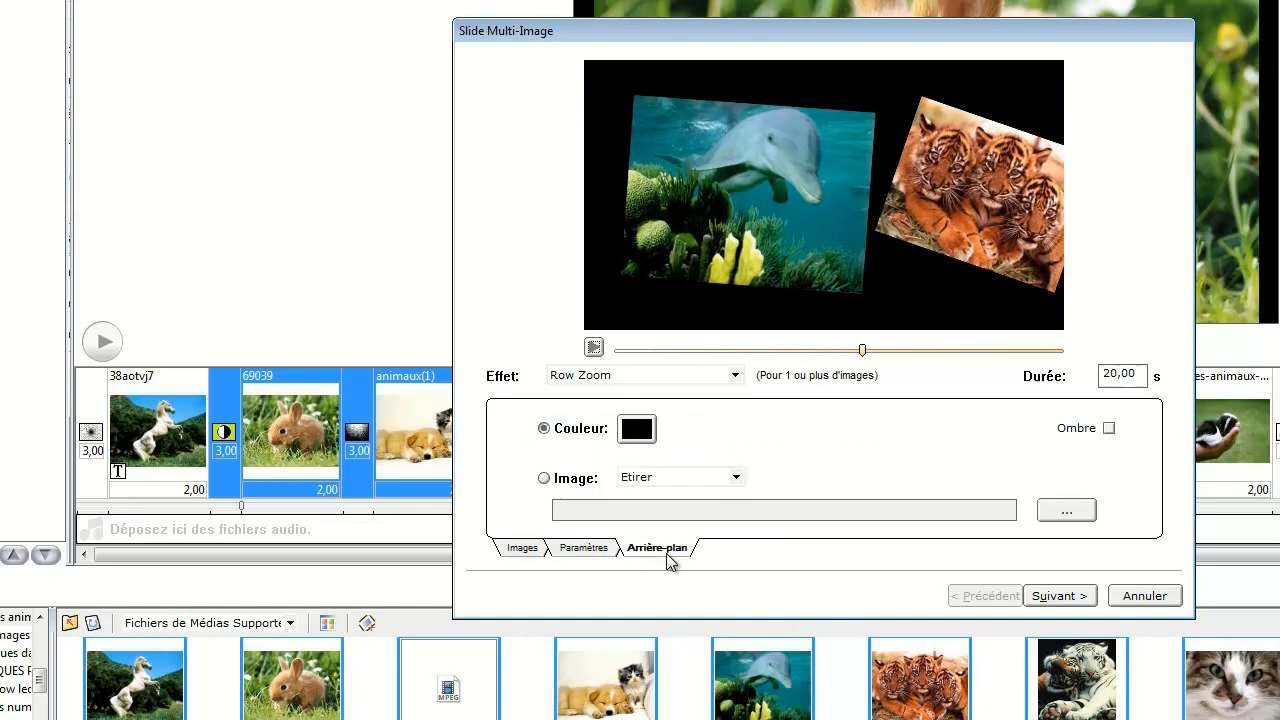
left_click(544, 478)
left_click(717, 386)
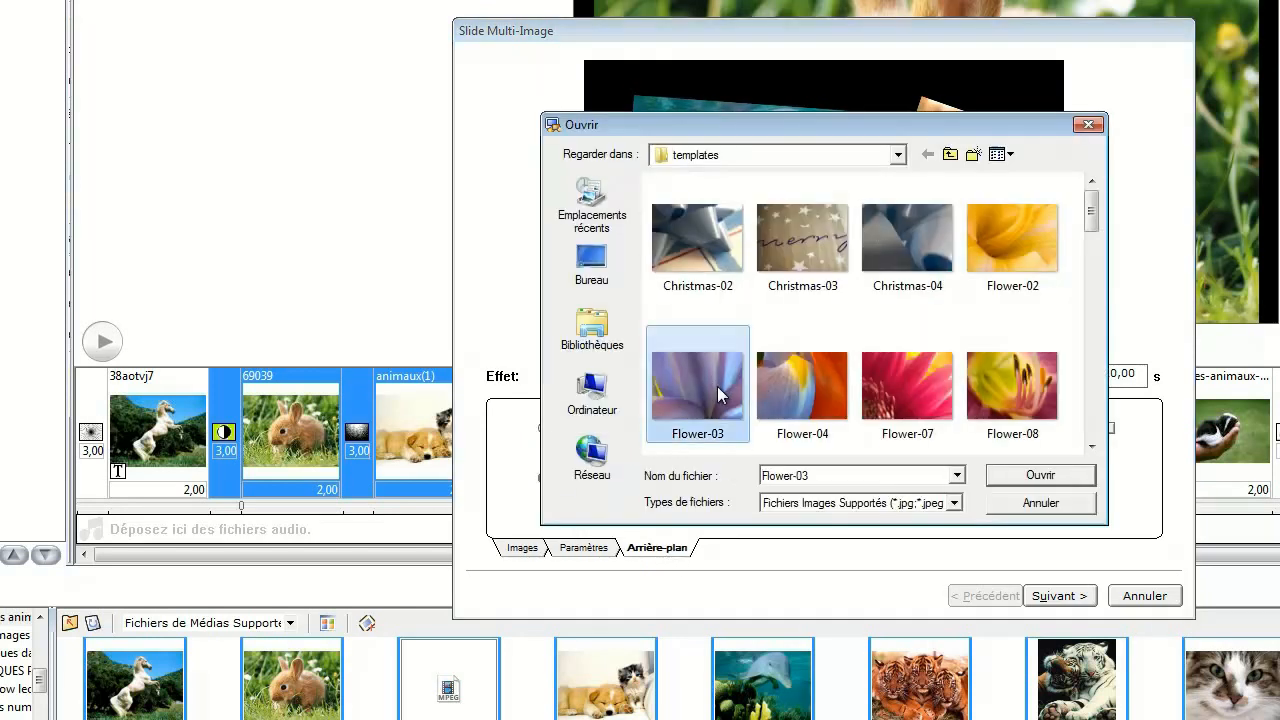
left_click(1022, 476)
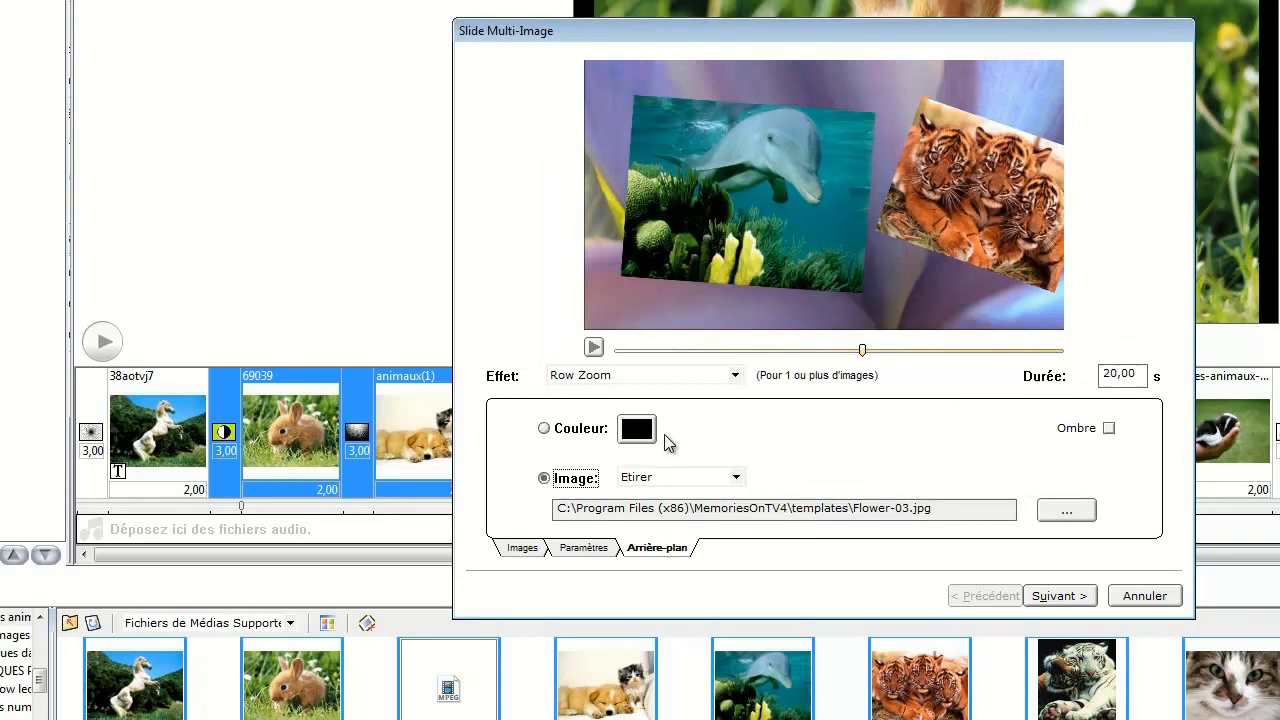
Edit the rabbit image within the multi-image slide and give it the thin grey landscape frame as an overlay
left_click(538, 553)
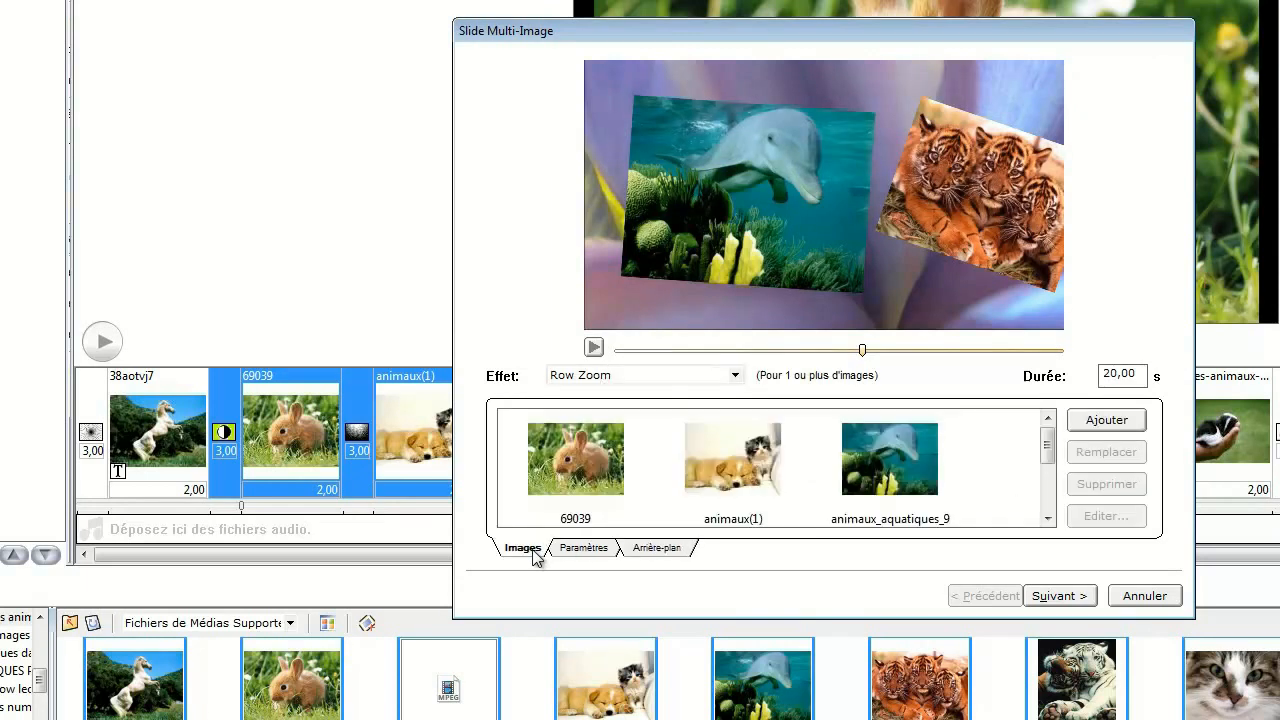
left_click(584, 478)
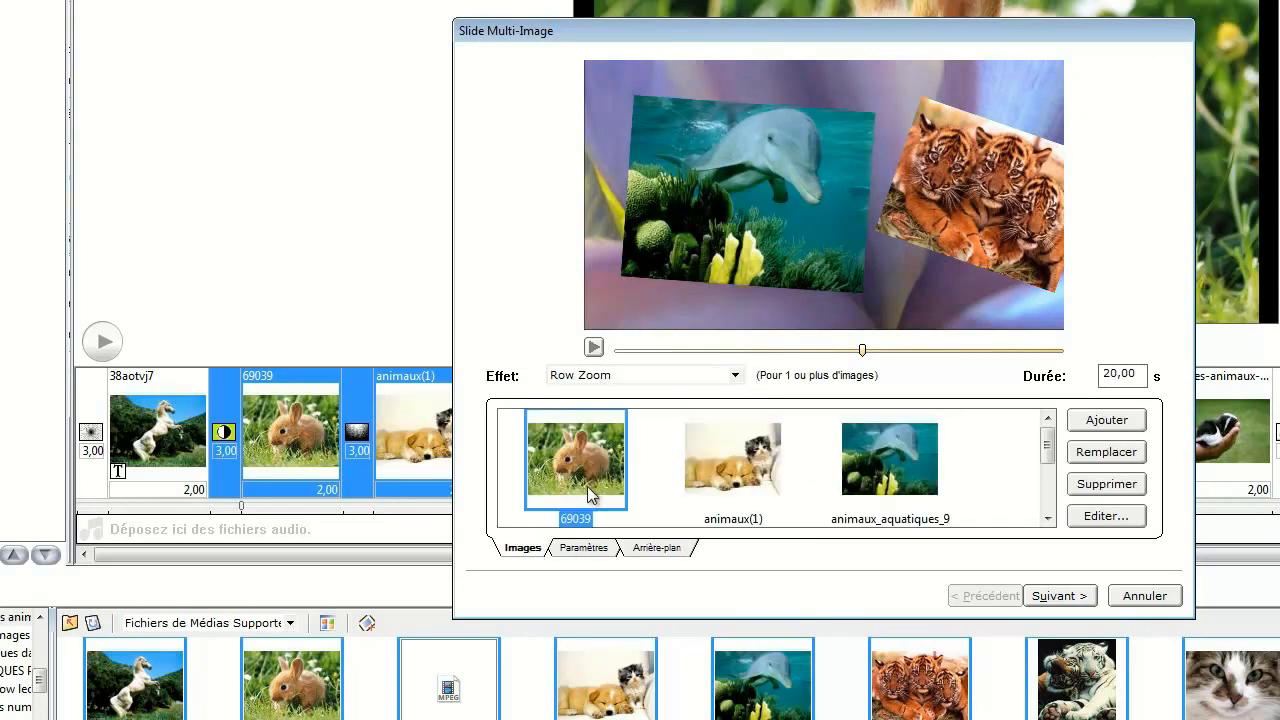
left_click(1139, 518)
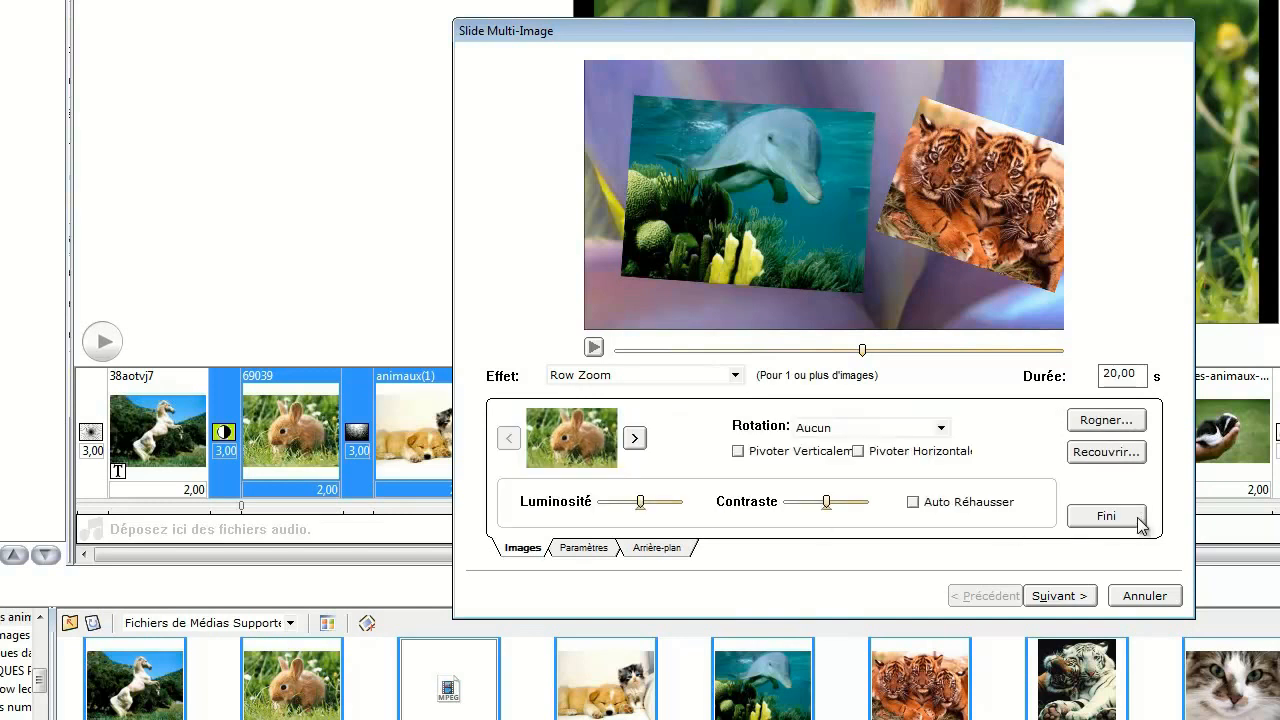
left_click(1104, 452)
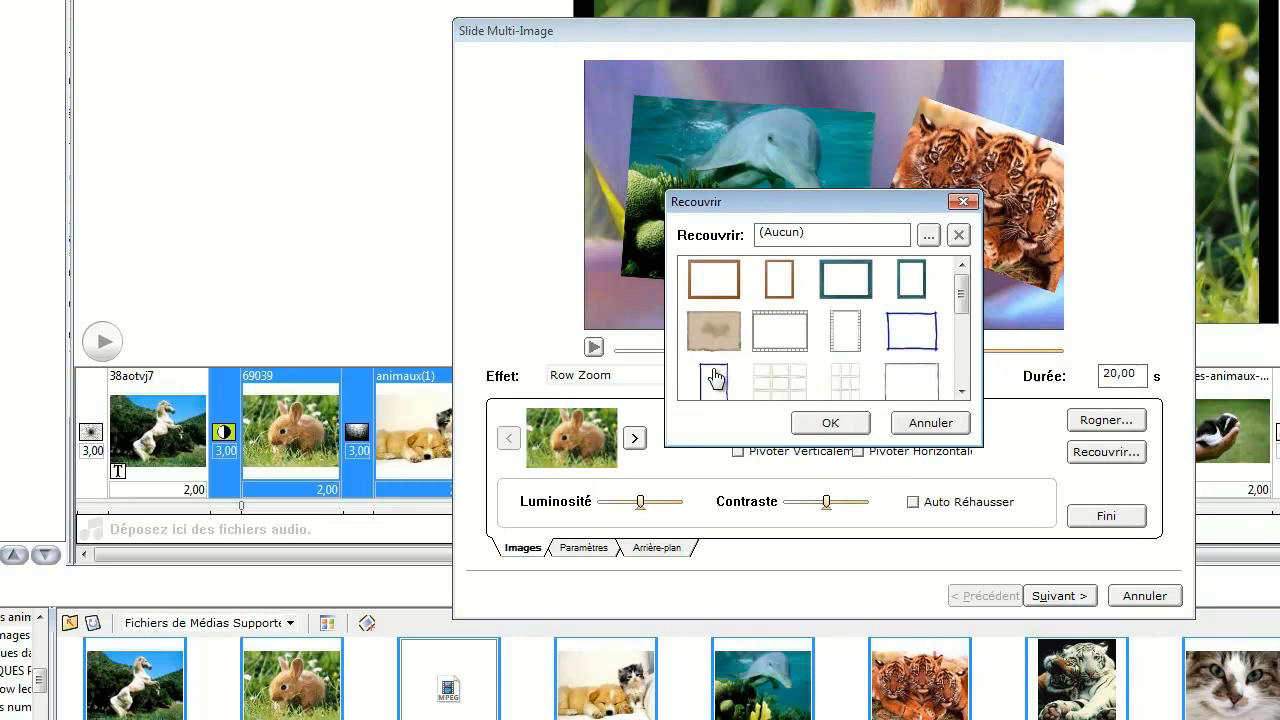
left_click(962, 392)
left_click(962, 392)
left_click(911, 296)
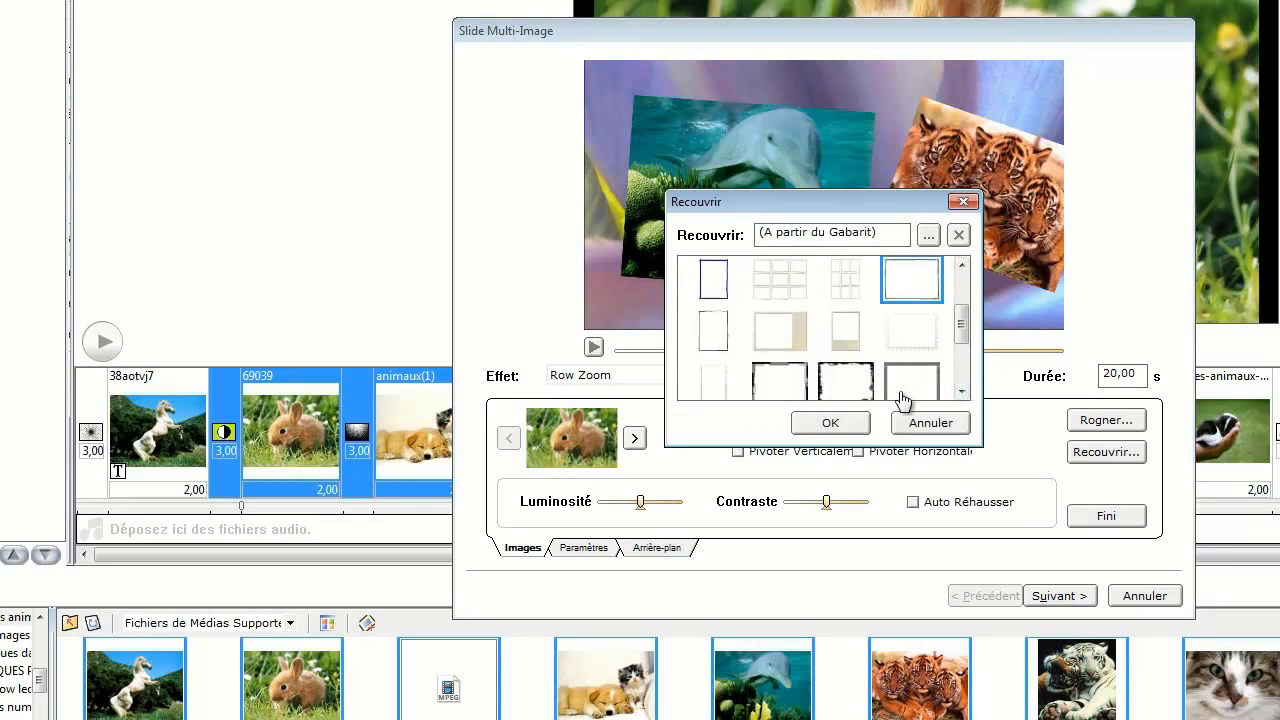
left_click(831, 424)
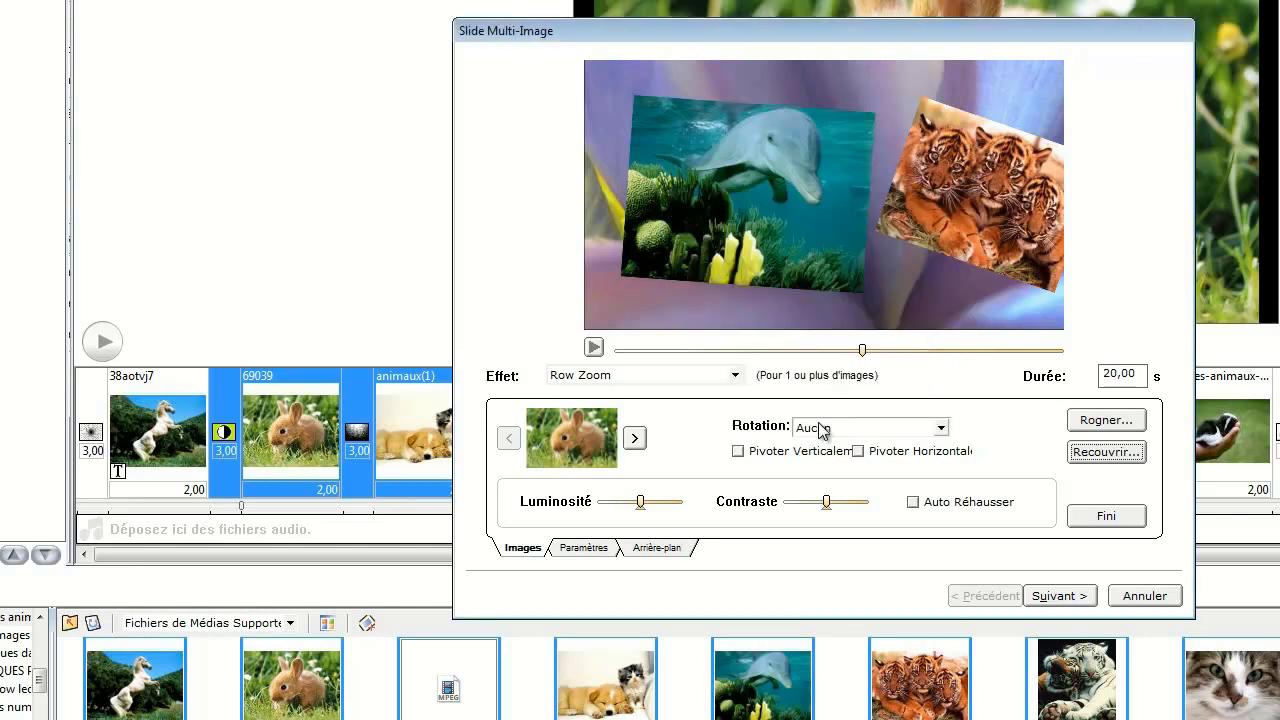
Give the dog-and-cat image in the multi-image slide the landscape film-strip frame as an overlay
left_click(634, 438)
left_click(1090, 455)
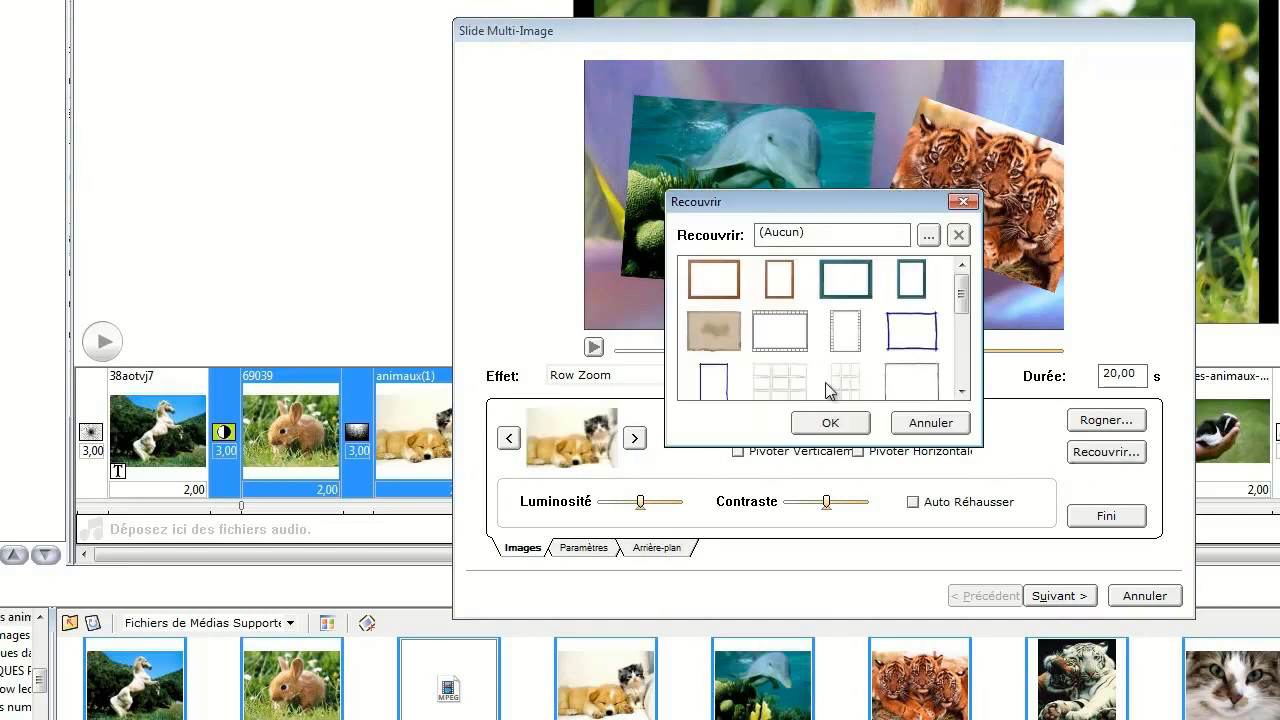
left_click(785, 335)
left_click(838, 428)
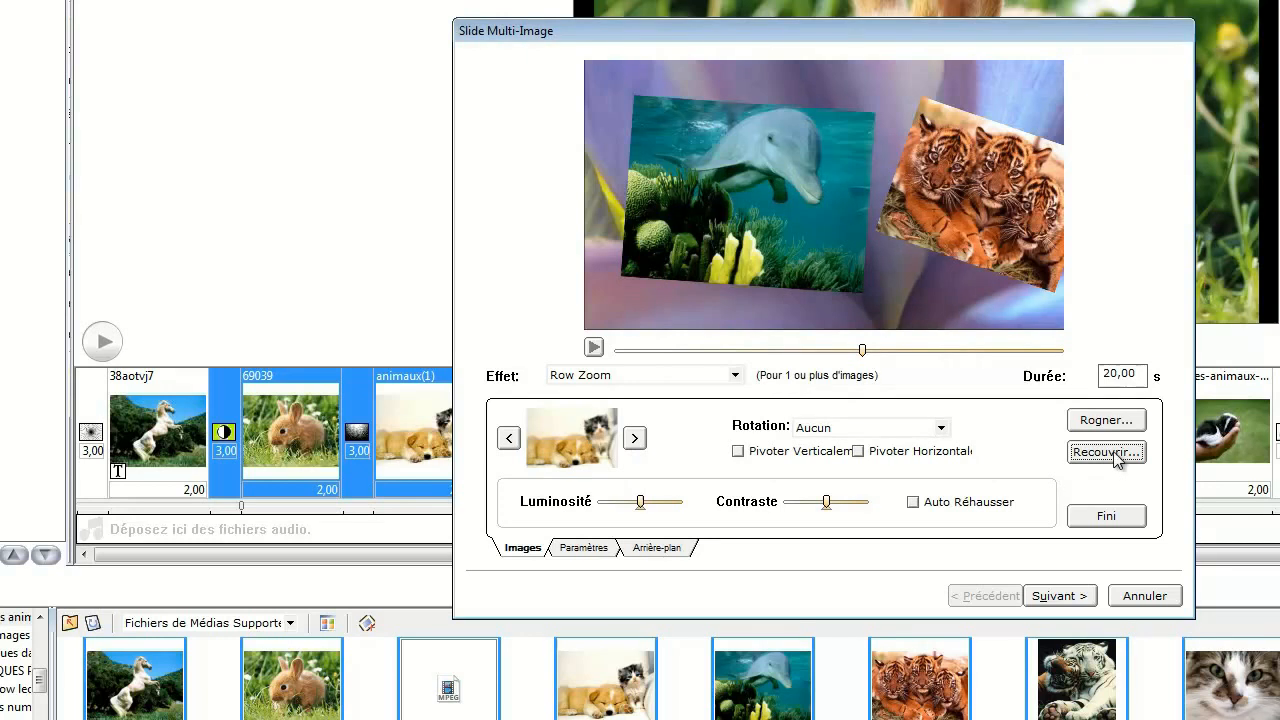
Give the dolphin image in the multi-image slide the black rough-edged landscape frame as an overlay
left_click(636, 440)
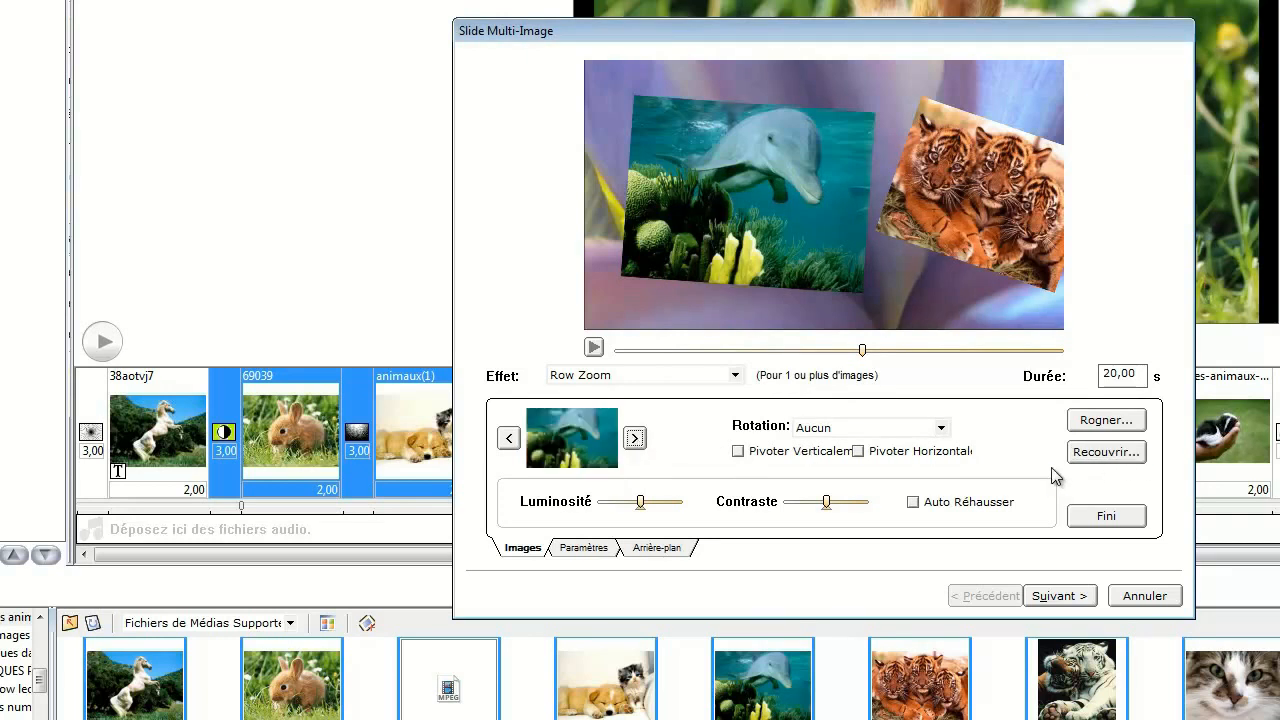
left_click(1103, 453)
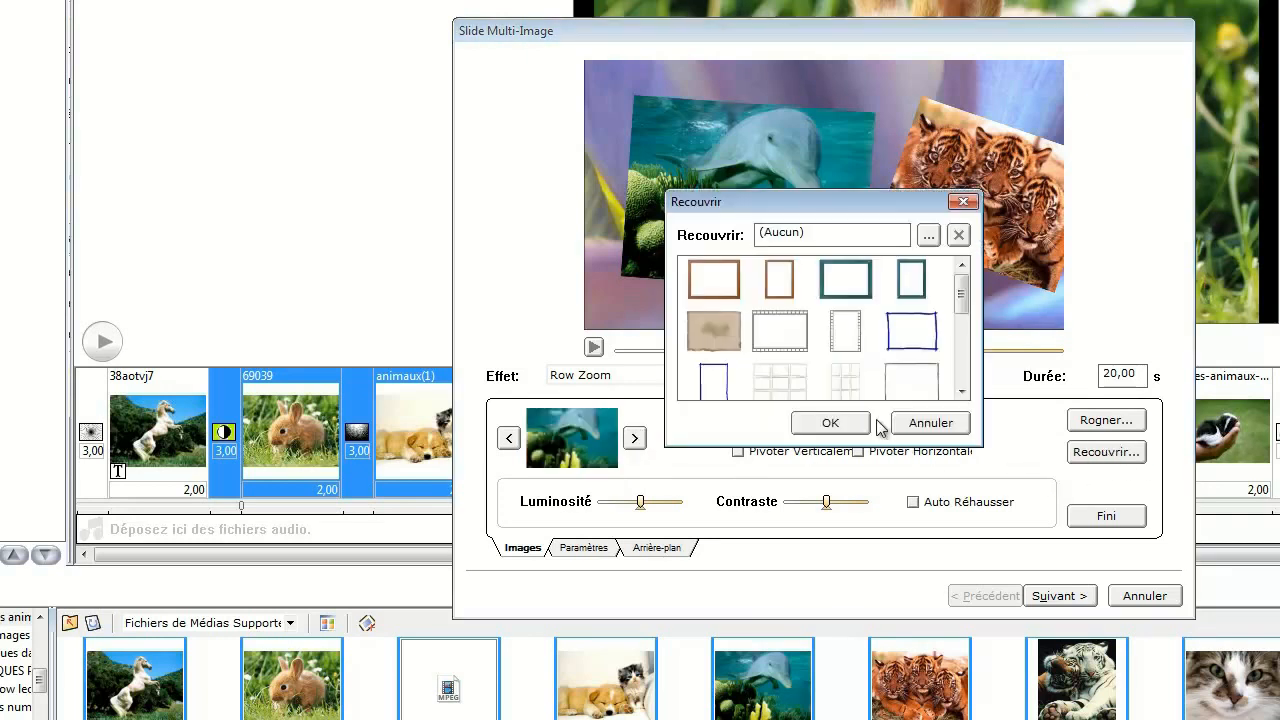
left_click(961, 391)
left_click(961, 391)
left_click(961, 391)
left_click(796, 342)
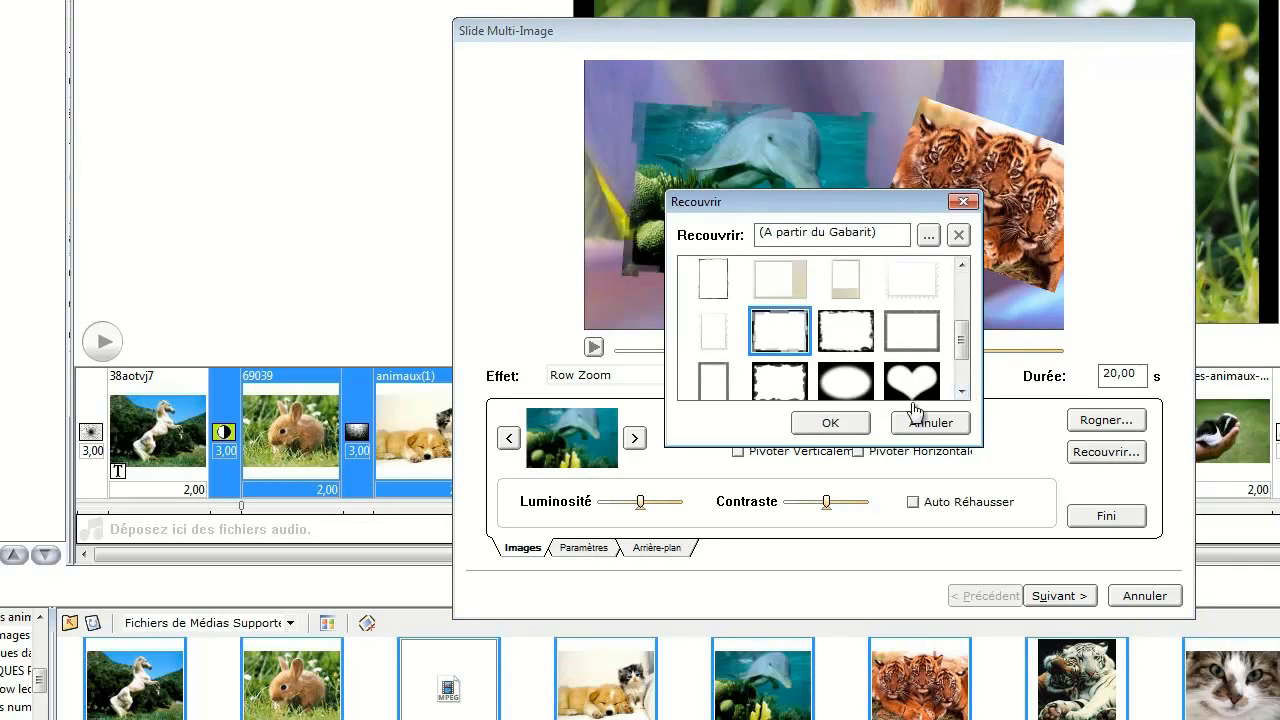
left_click(852, 424)
Give the tiger cubs image the black torn-edge overlay found just before the oval shape
left_click(636, 440)
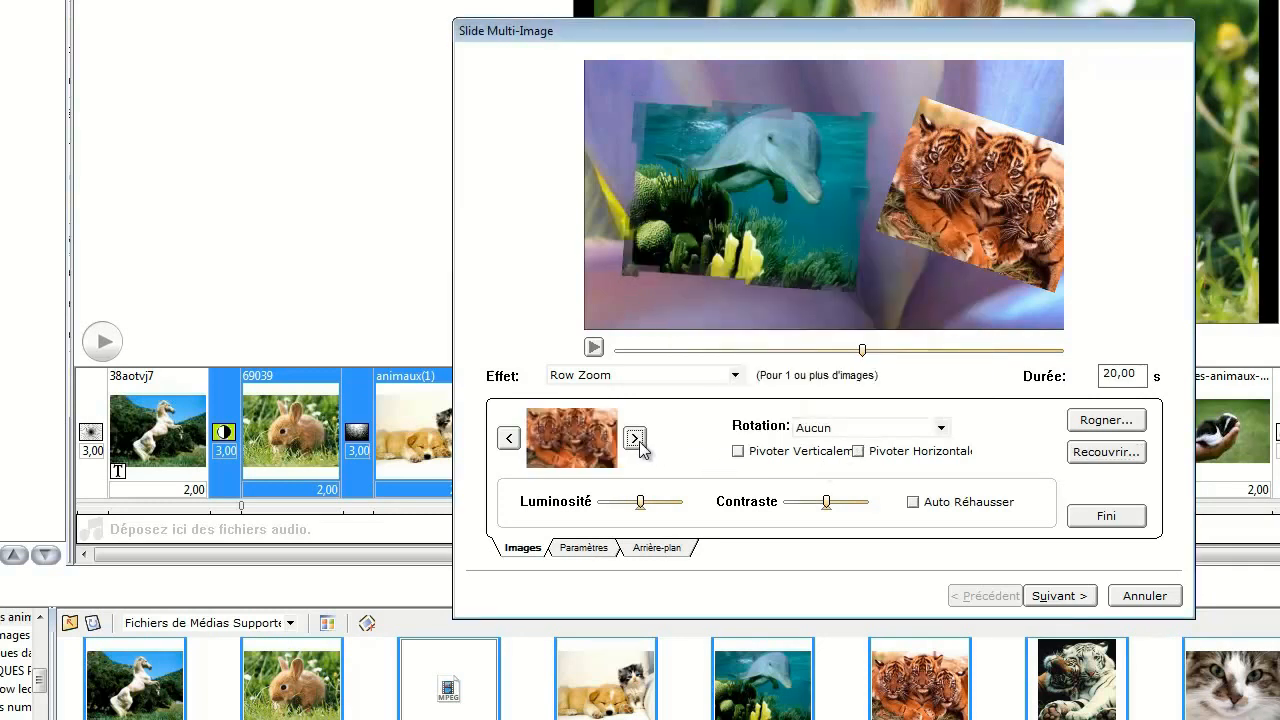
left_click(1081, 455)
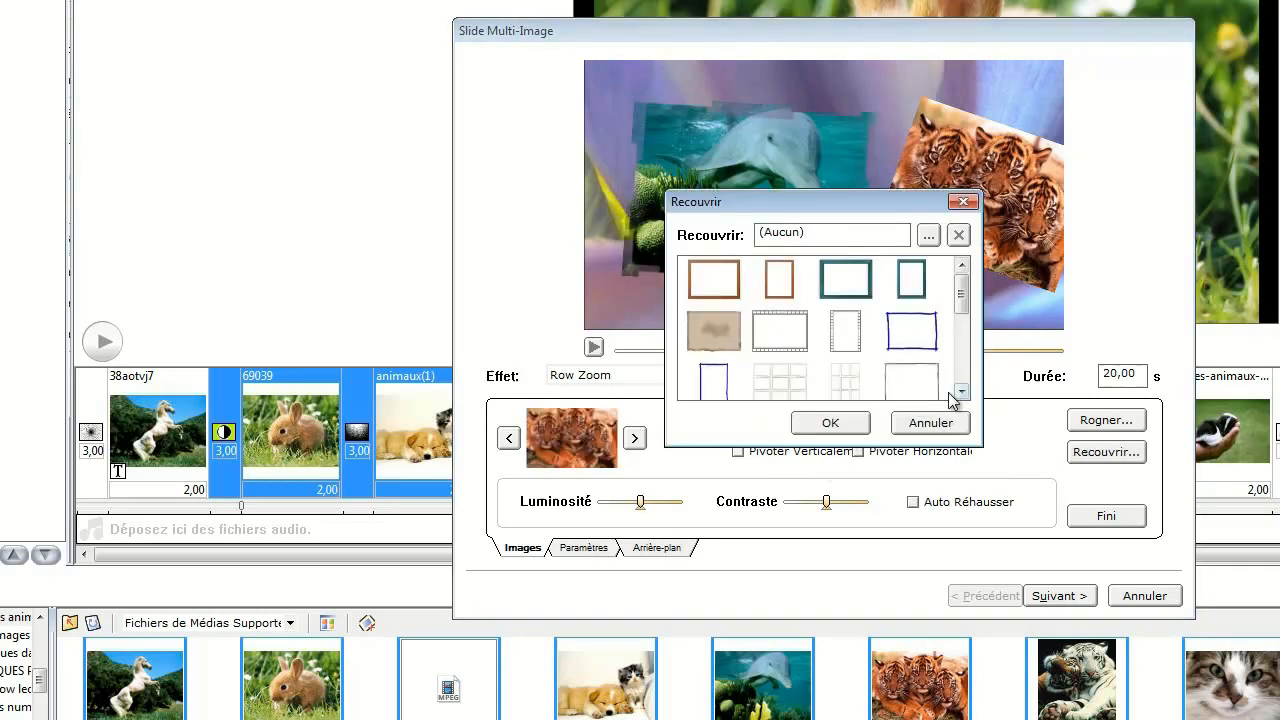
left_click(962, 391)
left_click(962, 391)
left_click(962, 391)
left_click(962, 391)
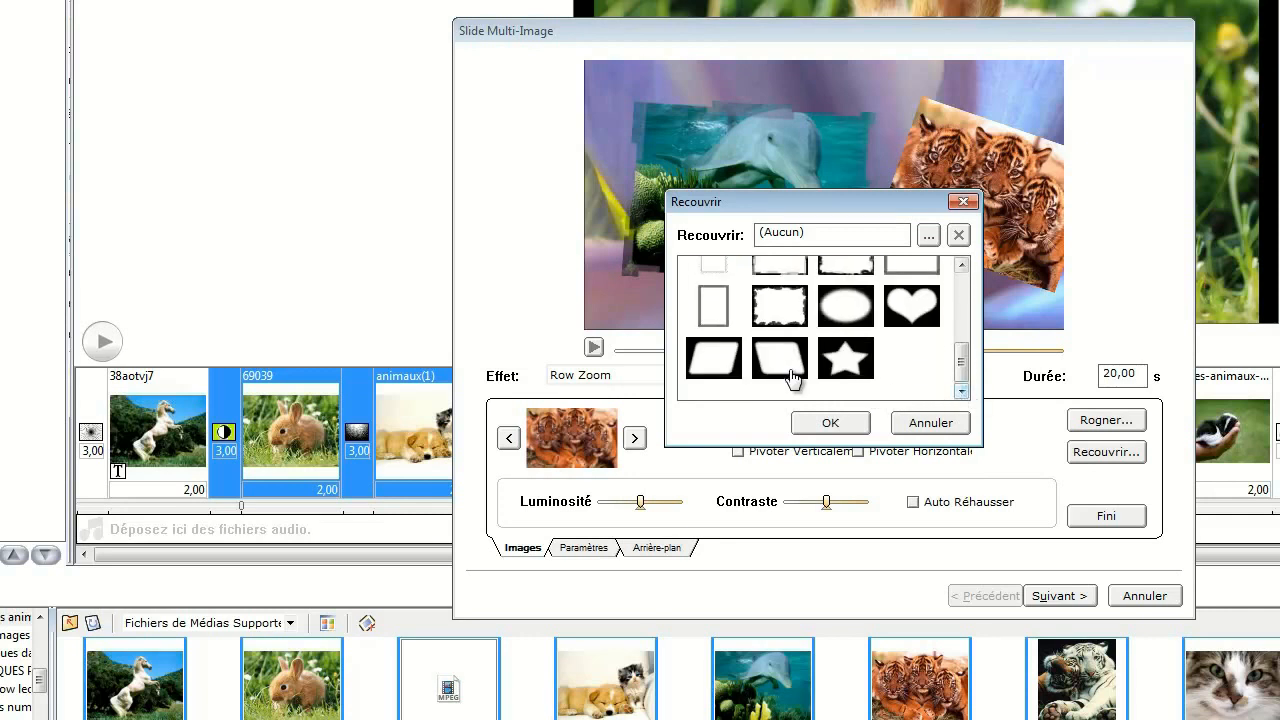
left_click(799, 312)
left_click(838, 422)
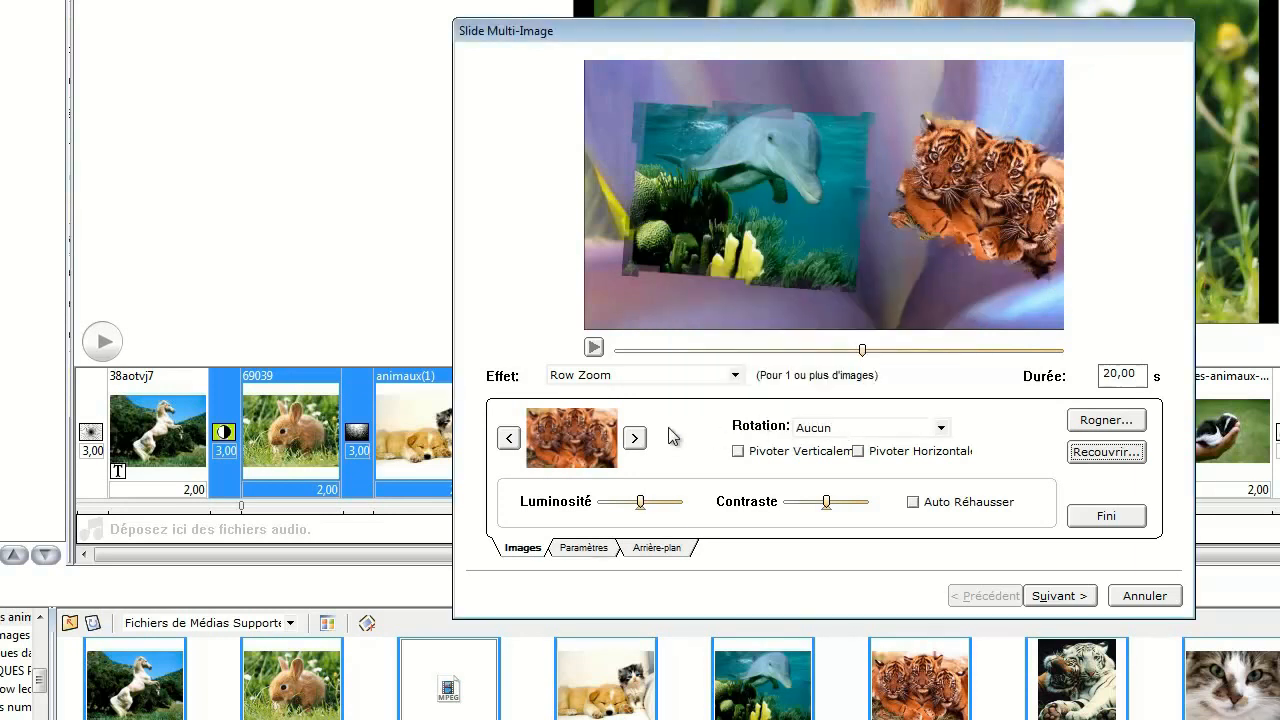
Apply a frame overlay to the white tiger image, the last one in the multi-image slide
left_click(636, 443)
left_click(1092, 454)
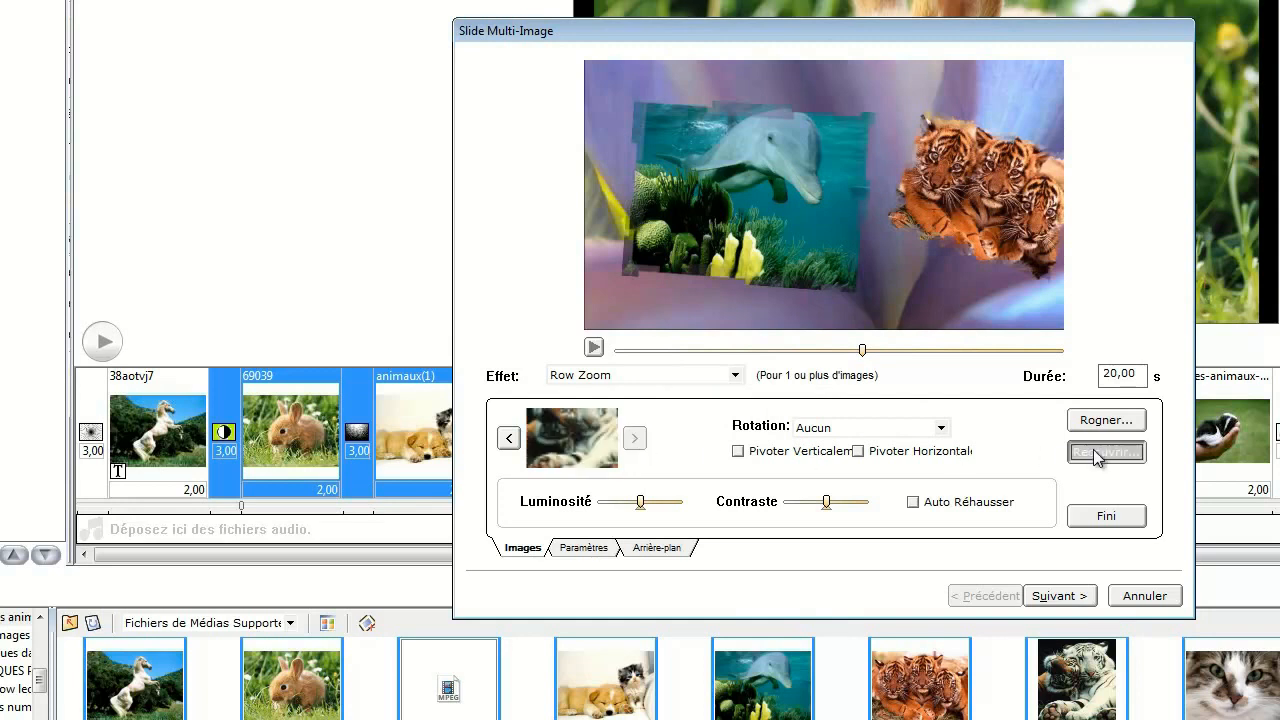
scroll(968, 322, "down", 5)
left_click(708, 318)
left_click(840, 424)
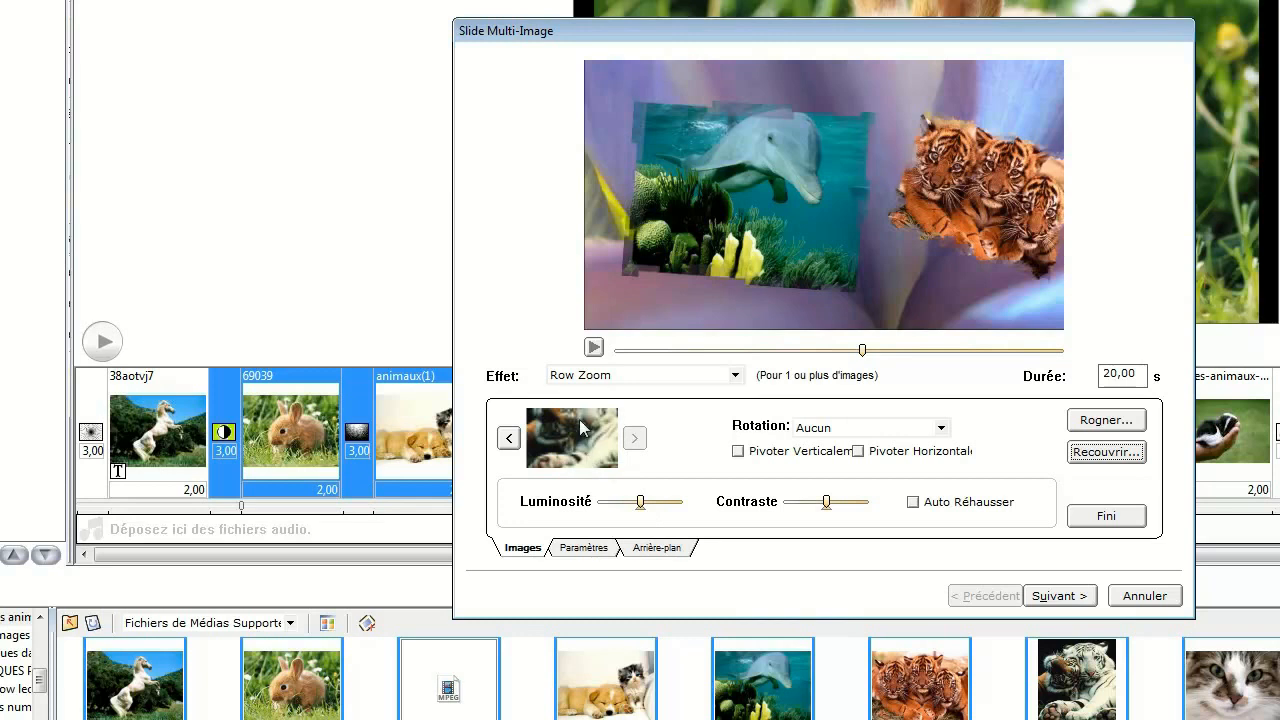
Turn on auto-enhancement for the white tiger image, finish editing the images and preview the multi-image slide
left_click(914, 503)
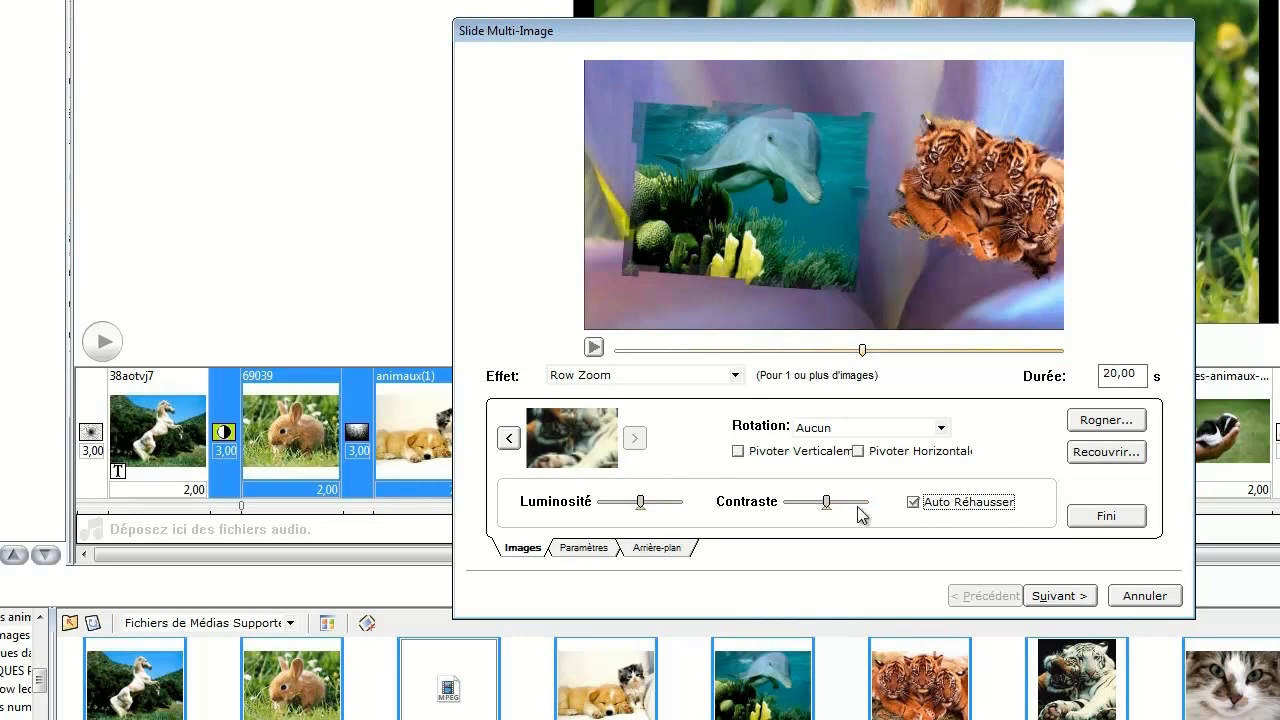
left_click(1110, 518)
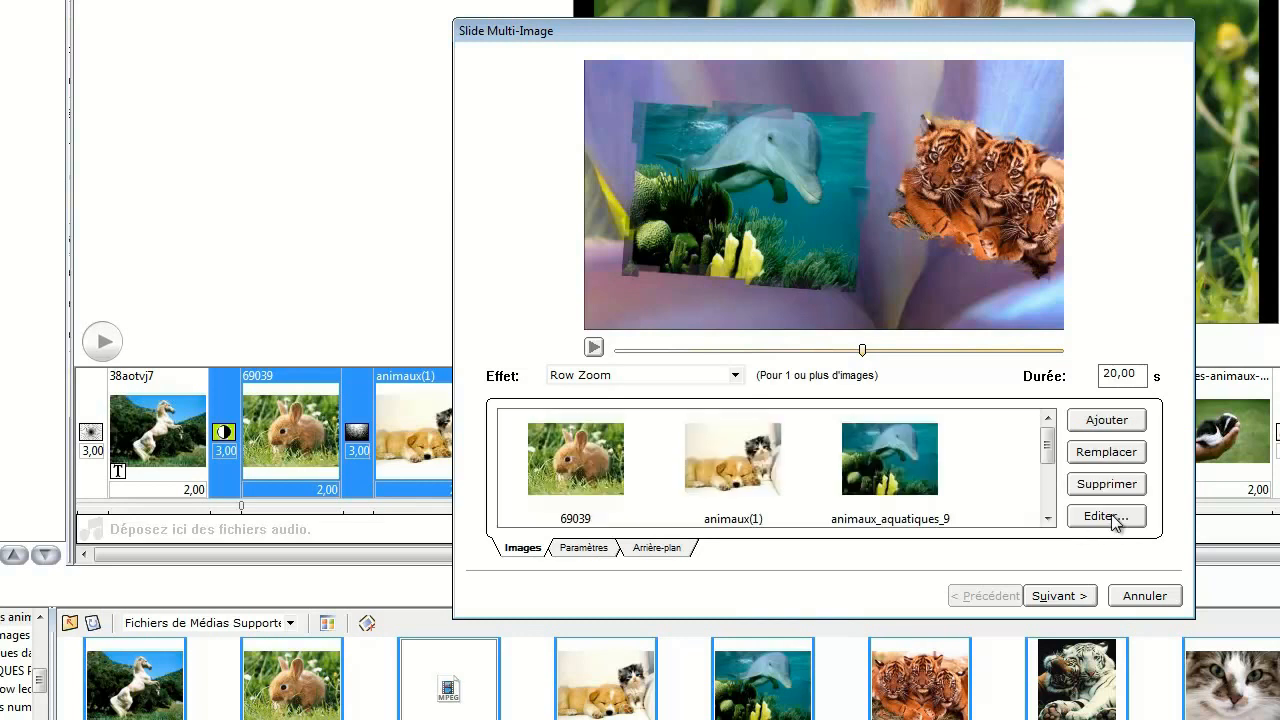
left_click(594, 347)
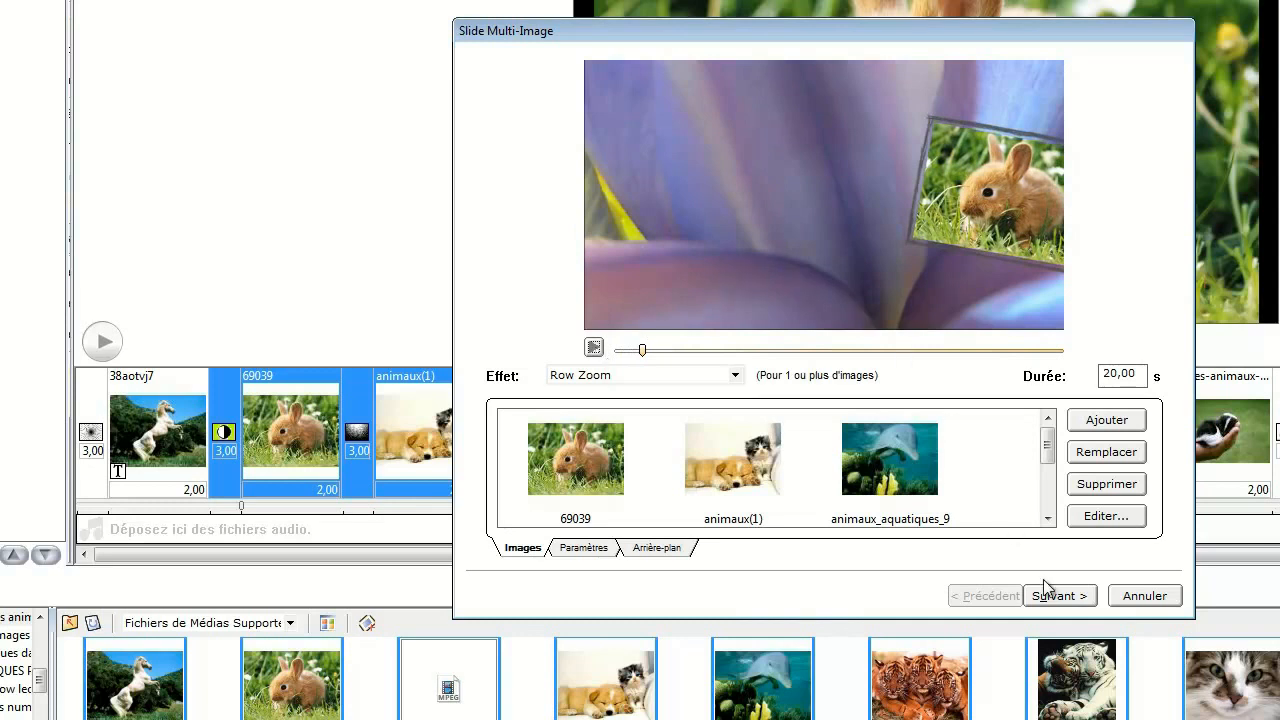
Save the multi-image slide as an MPEG video named multislide1 in the templates folder and generate it into the project
left_click(1069, 600)
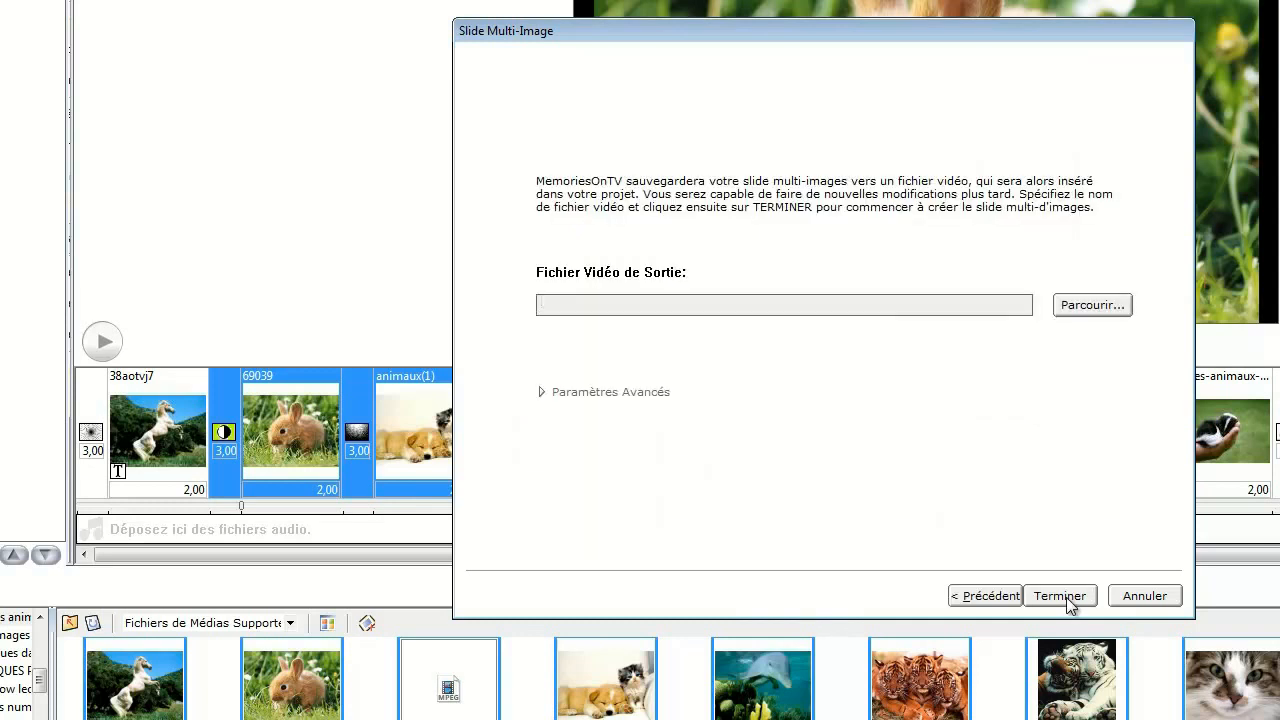
left_click(1093, 309)
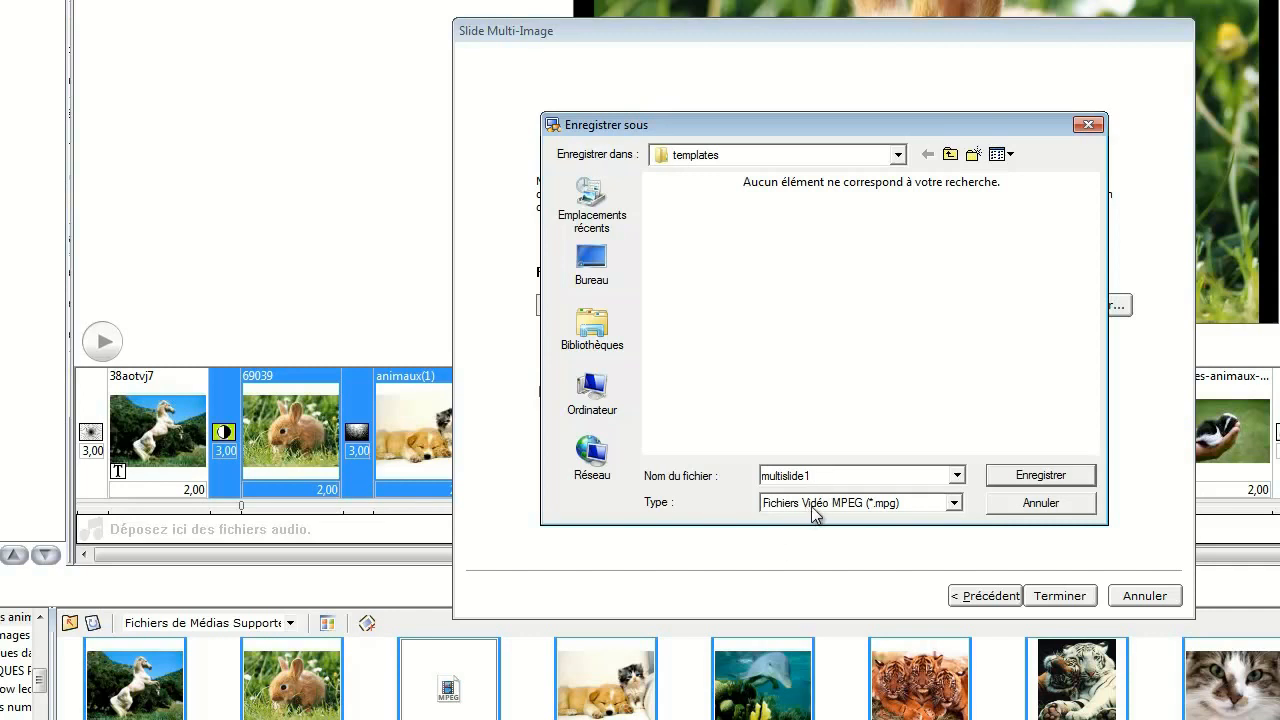
left_click(1032, 477)
left_click(1060, 597)
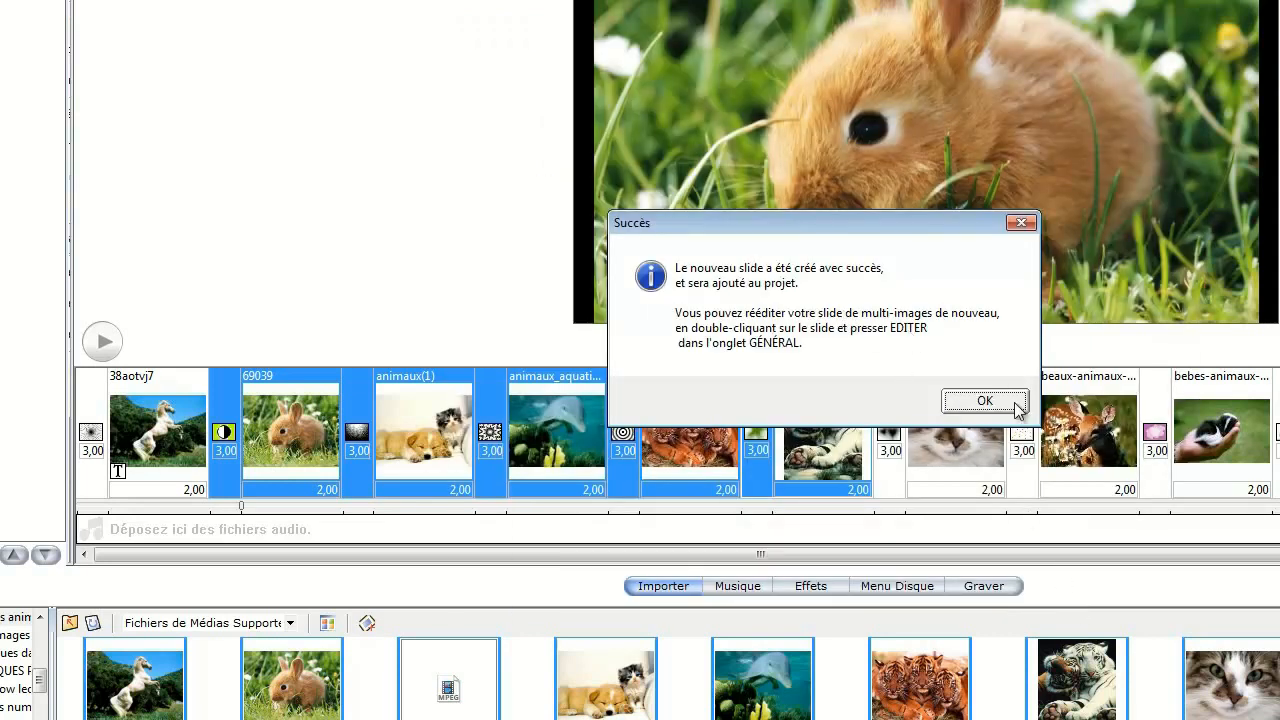
left_click(984, 401)
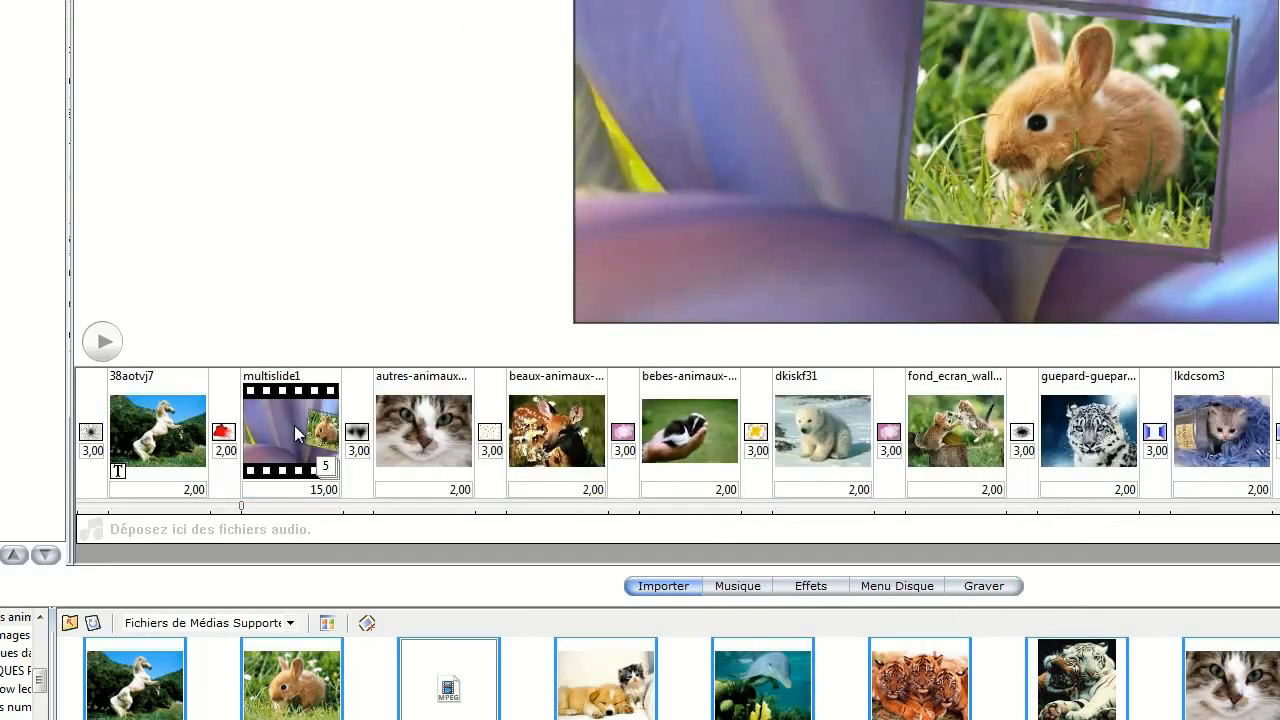
Play the slideshow from the horse slide through the multi-image slide to the cat slide
left_click(236, 509)
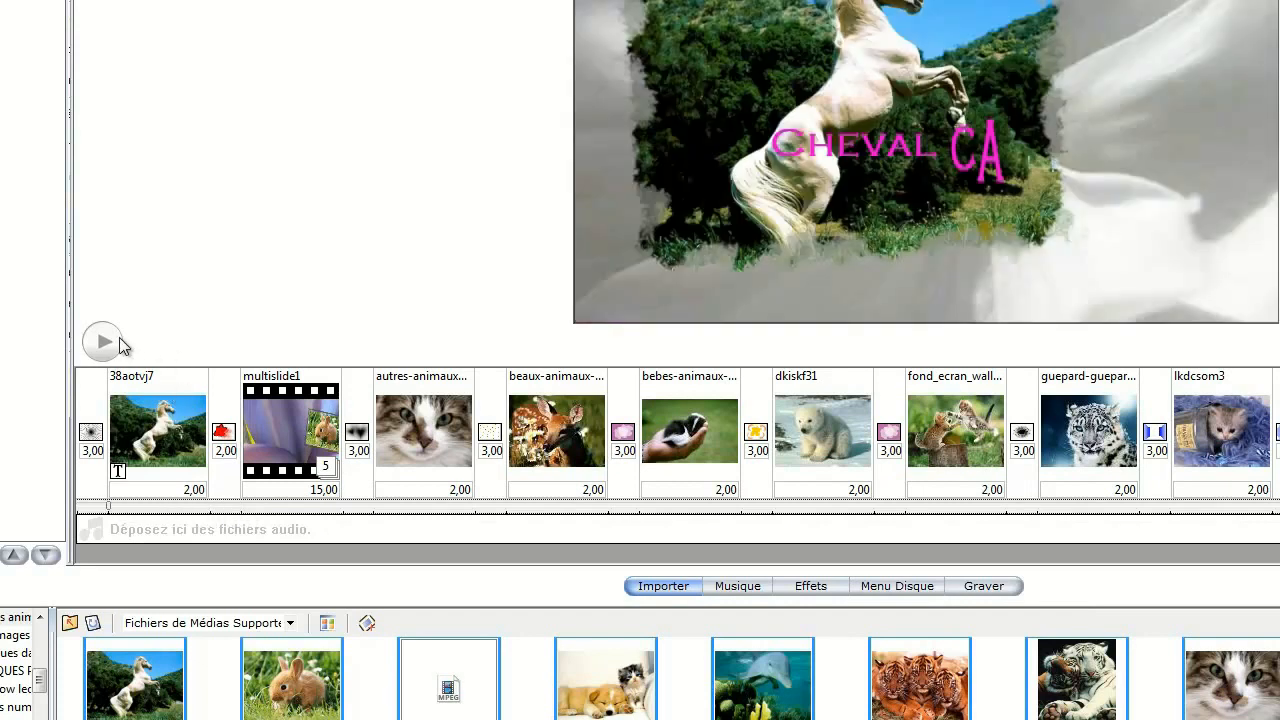
left_click(104, 343)
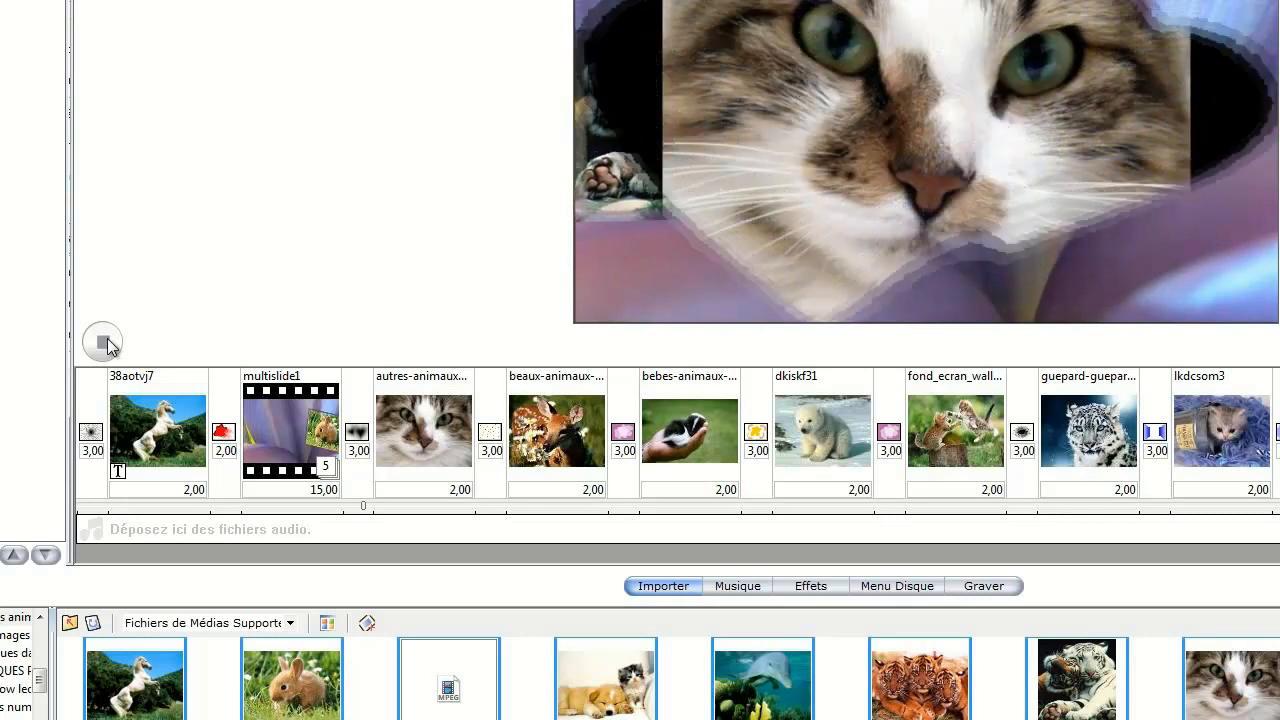
left_click(104, 343)
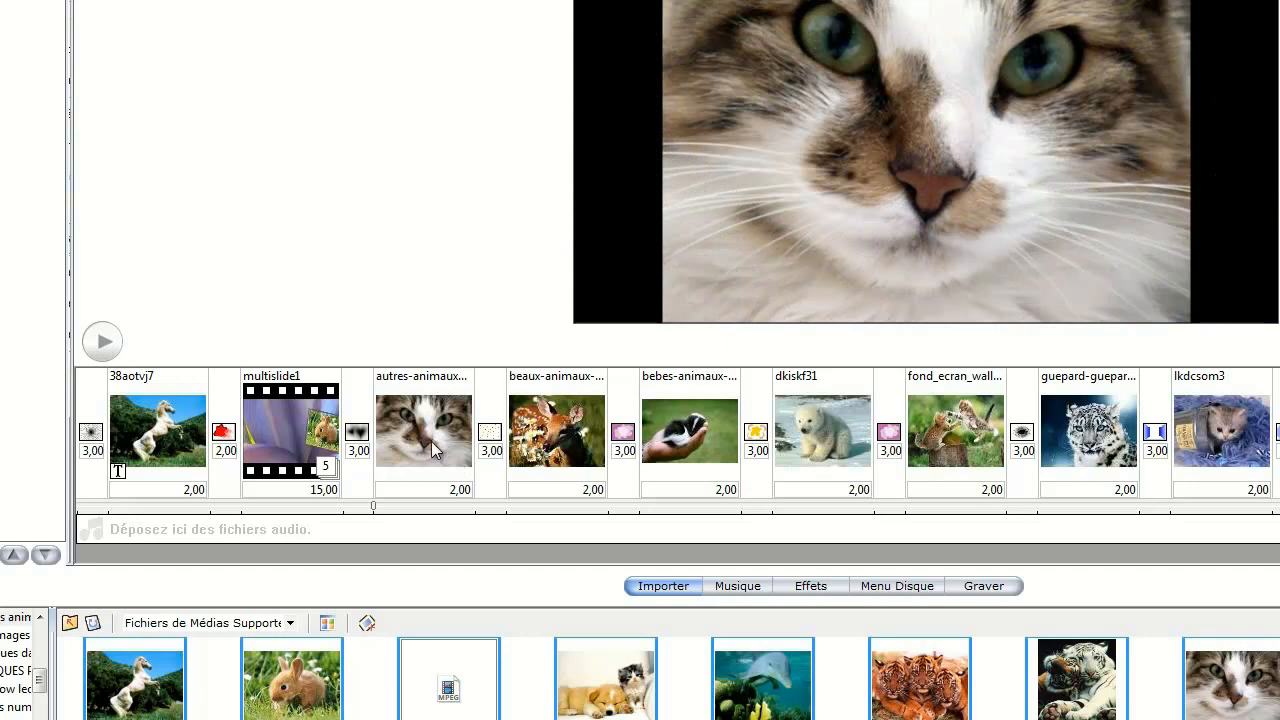
Open the settings of the close-up cat slide and give it the thick grey landscape frame as an overlay
double_click(431, 441)
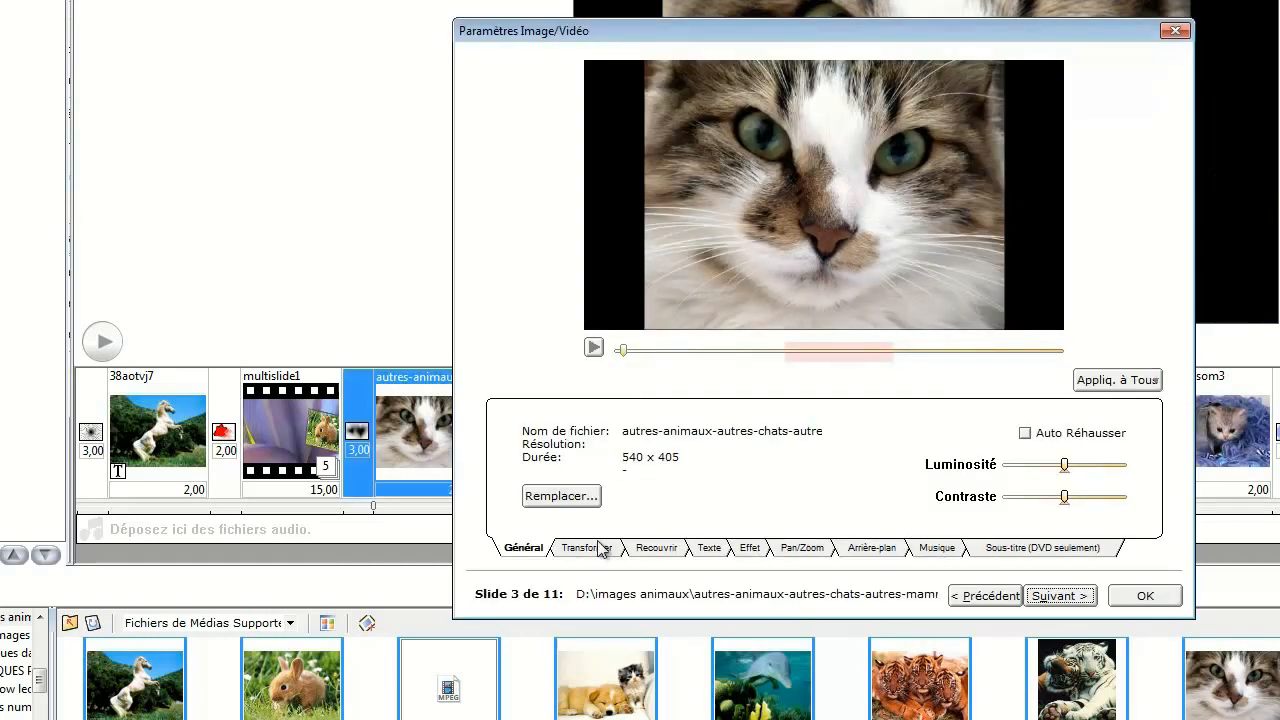
left_click(670, 550)
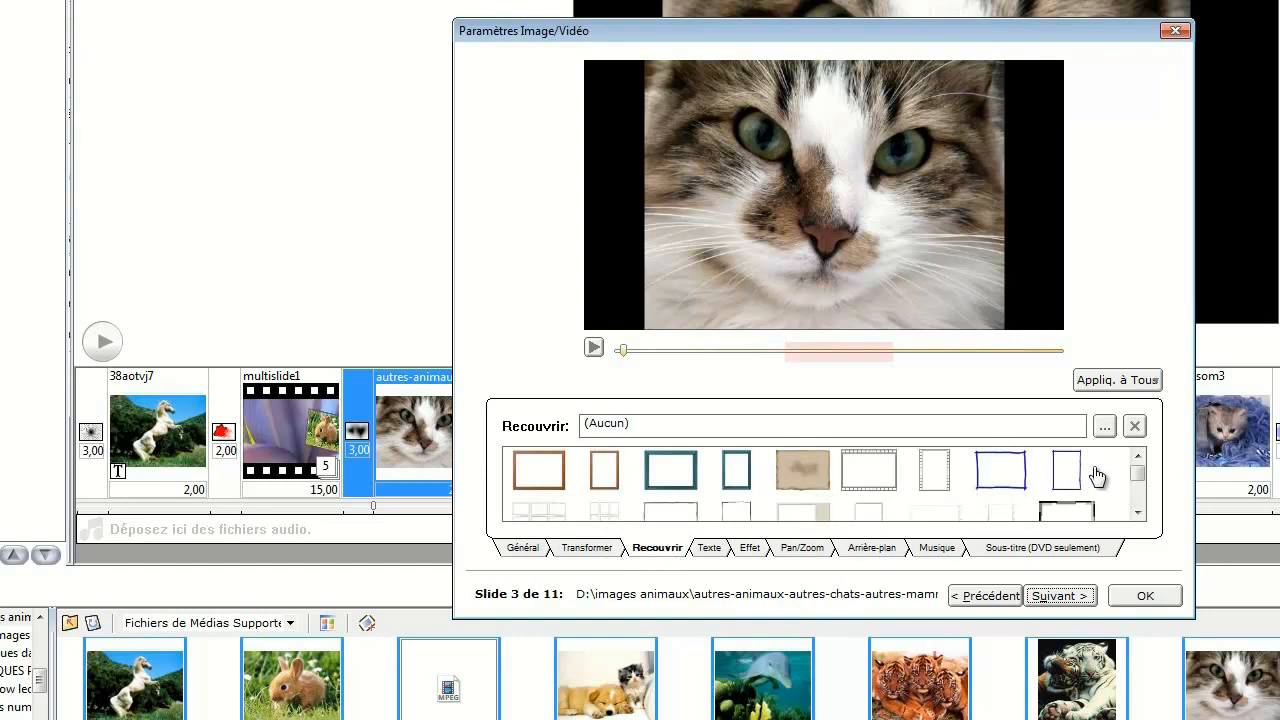
left_click_drag(1136, 477, 1137, 507)
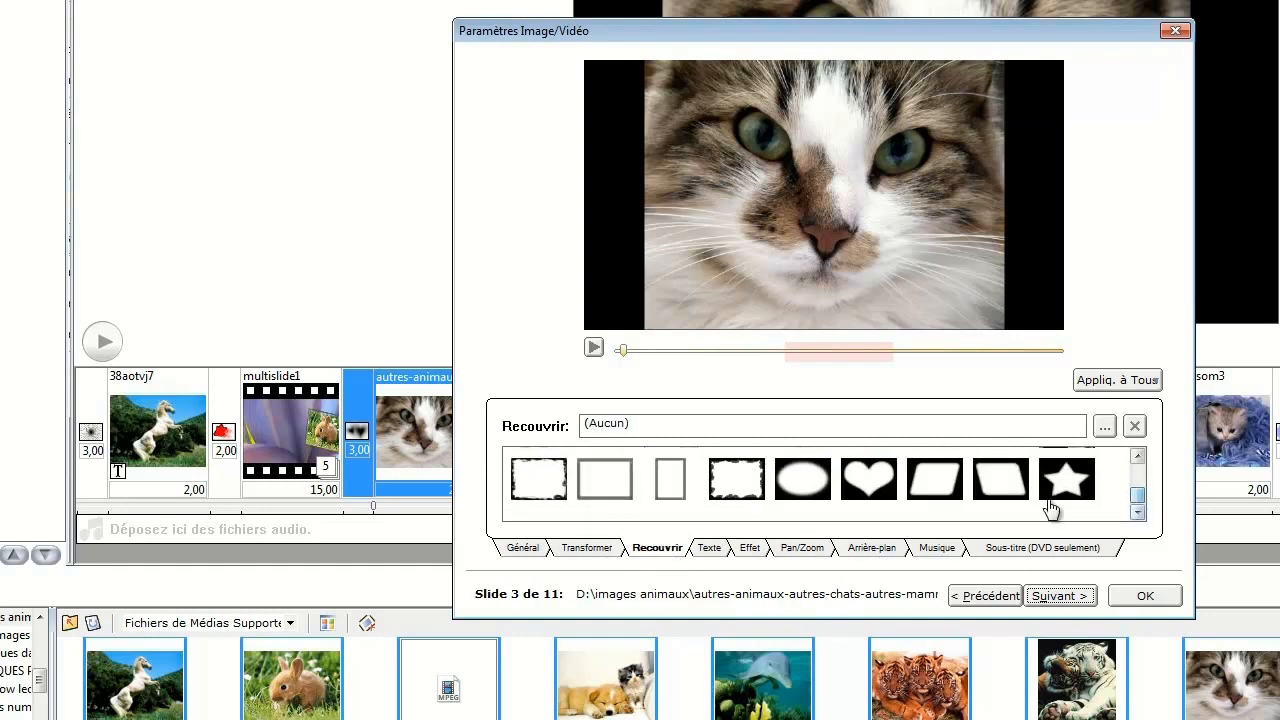
left_click(737, 488)
left_click(605, 482)
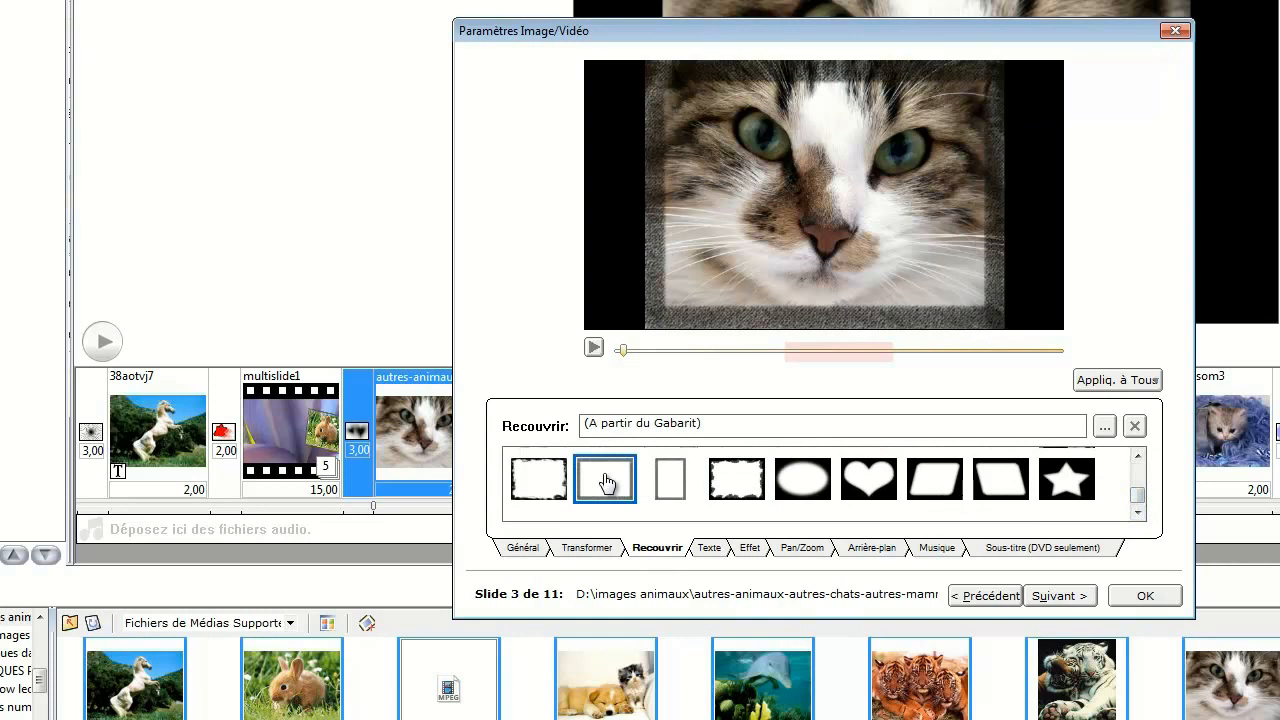
Set the cat slide's start frame to zoom 1.67 and rotation 0.06, previewing the pan/zoom motion
left_click(808, 549)
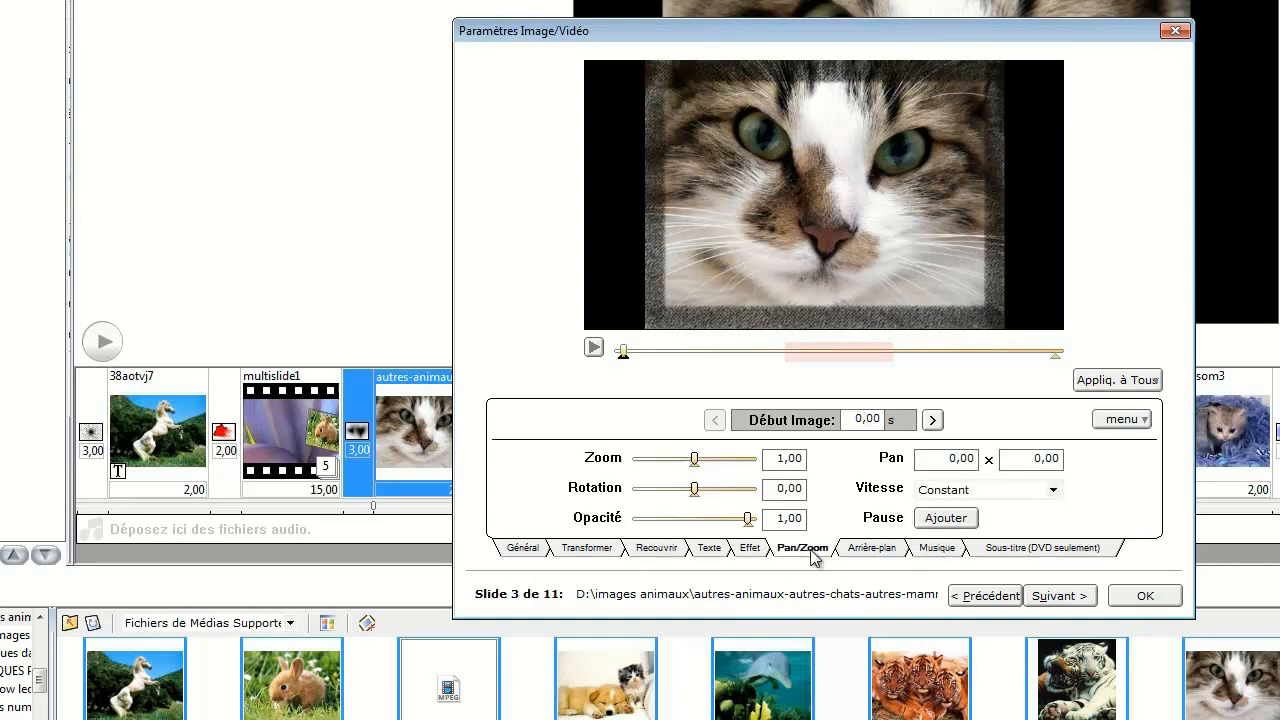
left_click_drag(695, 462, 707, 462)
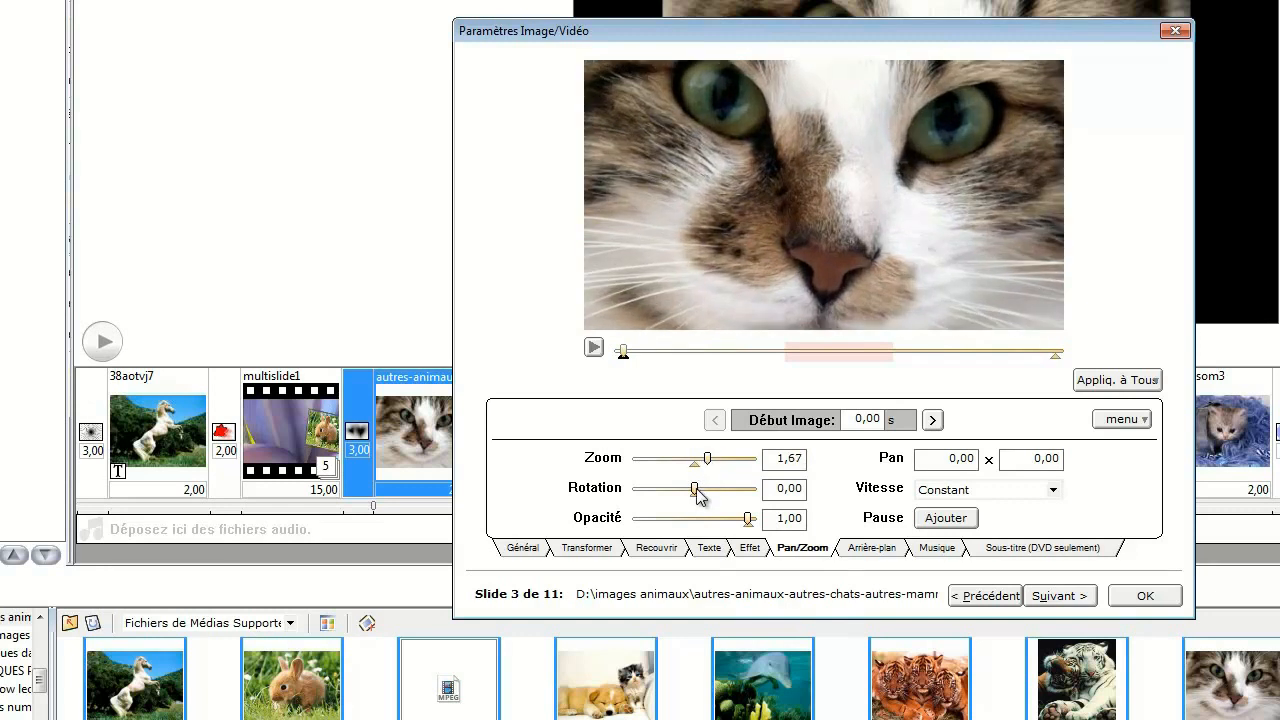
left_click(594, 349)
left_click_drag(694, 488, 701, 496)
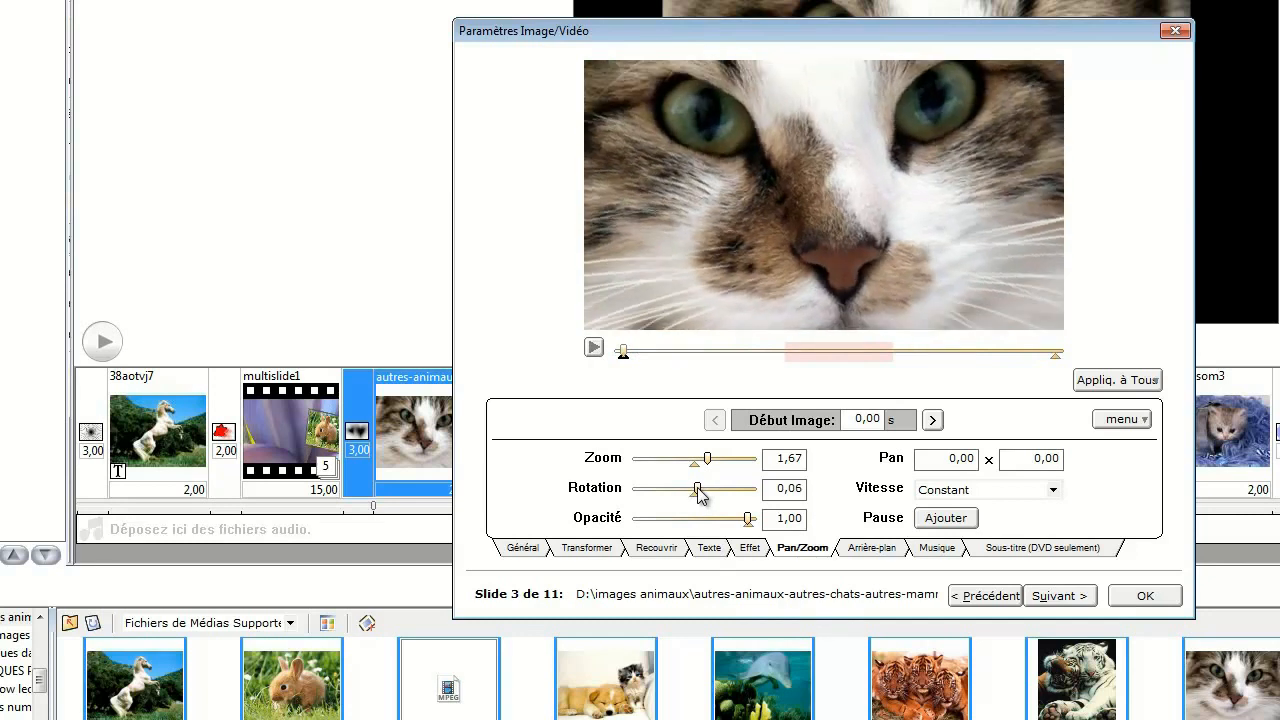
Use the Flower-02 image from the templates folder as the cat slide's background
left_click(880, 550)
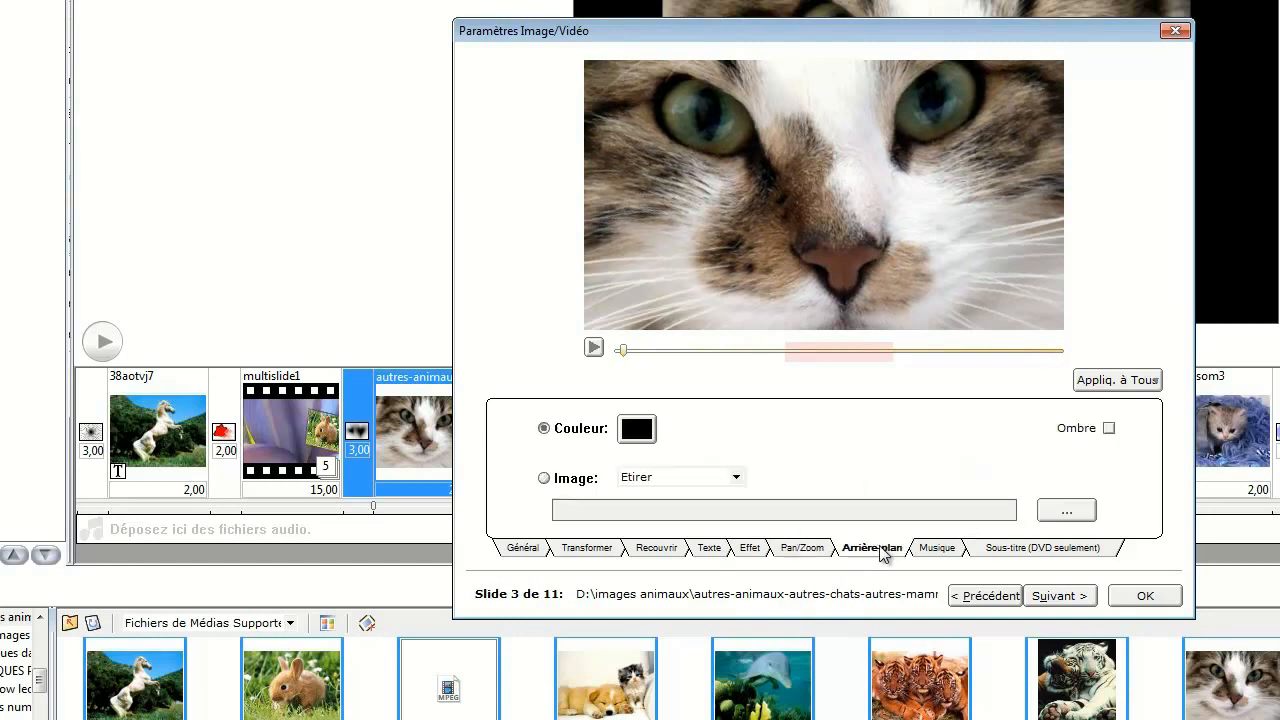
left_click(544, 478)
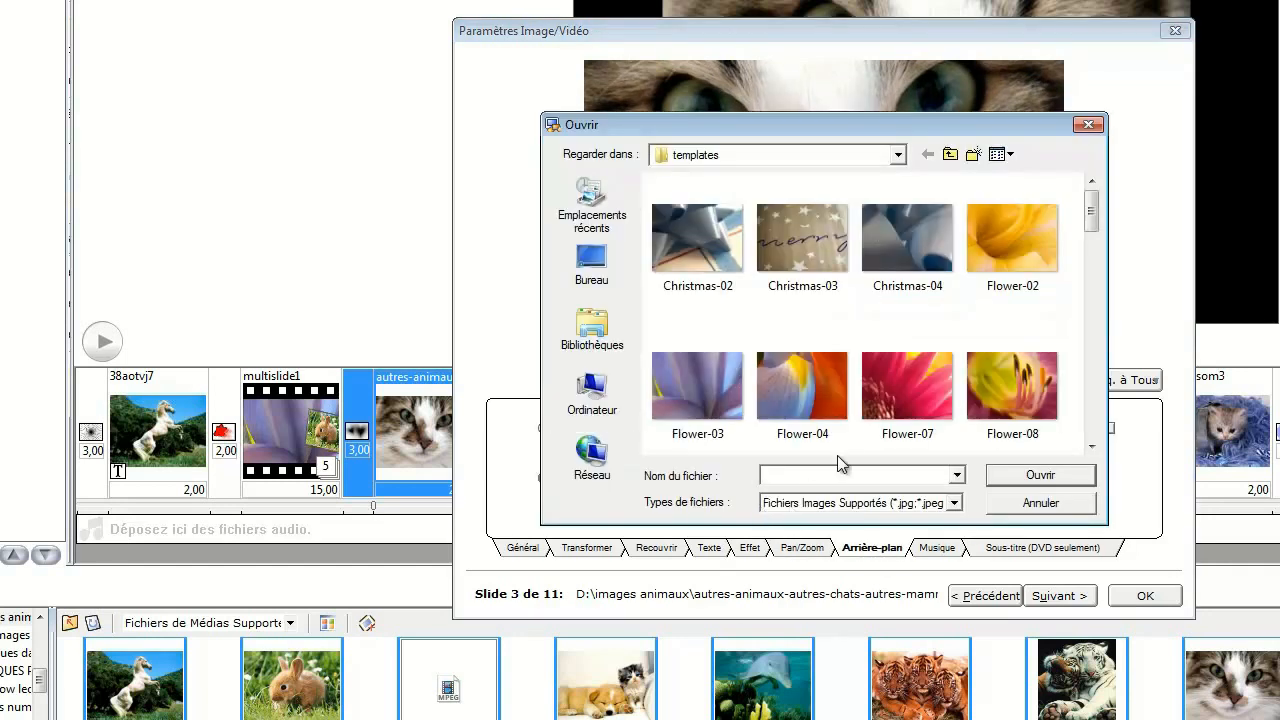
left_click(1012, 238)
left_click(1000, 474)
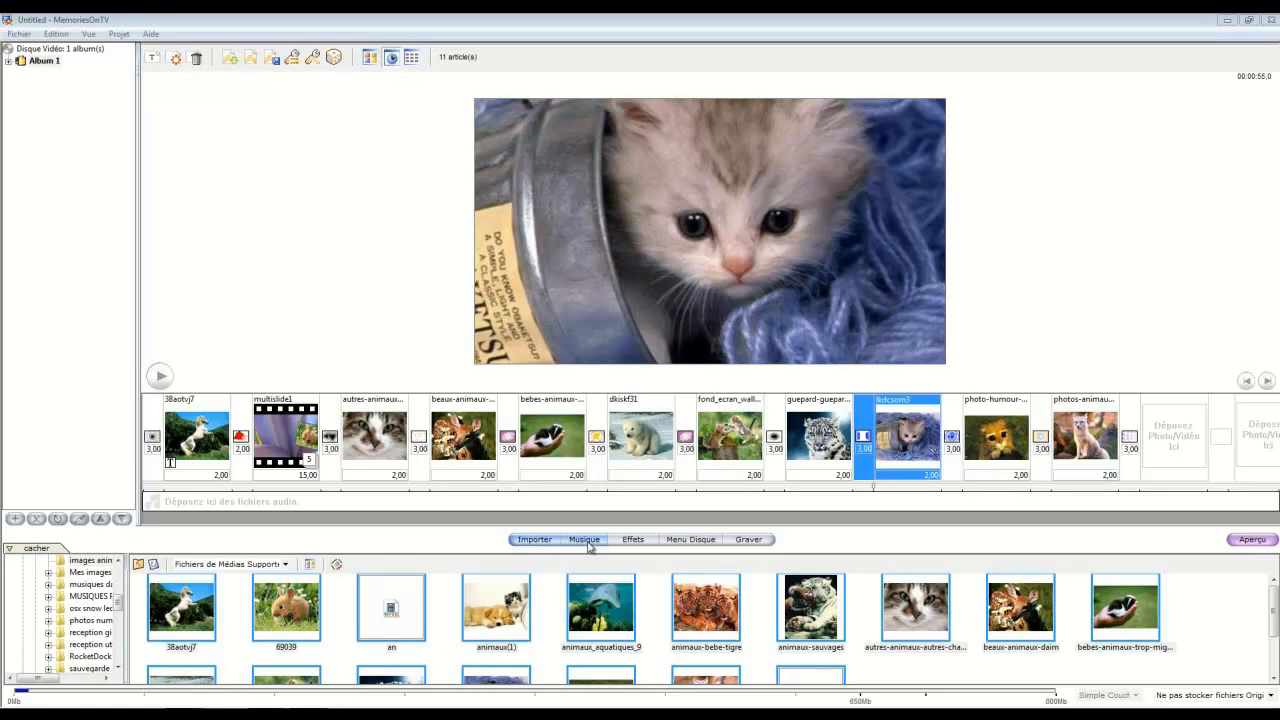
Add the song "19 - Matt Dusk - Good News" from the images animaux folder as the album's music
left_click(588, 543)
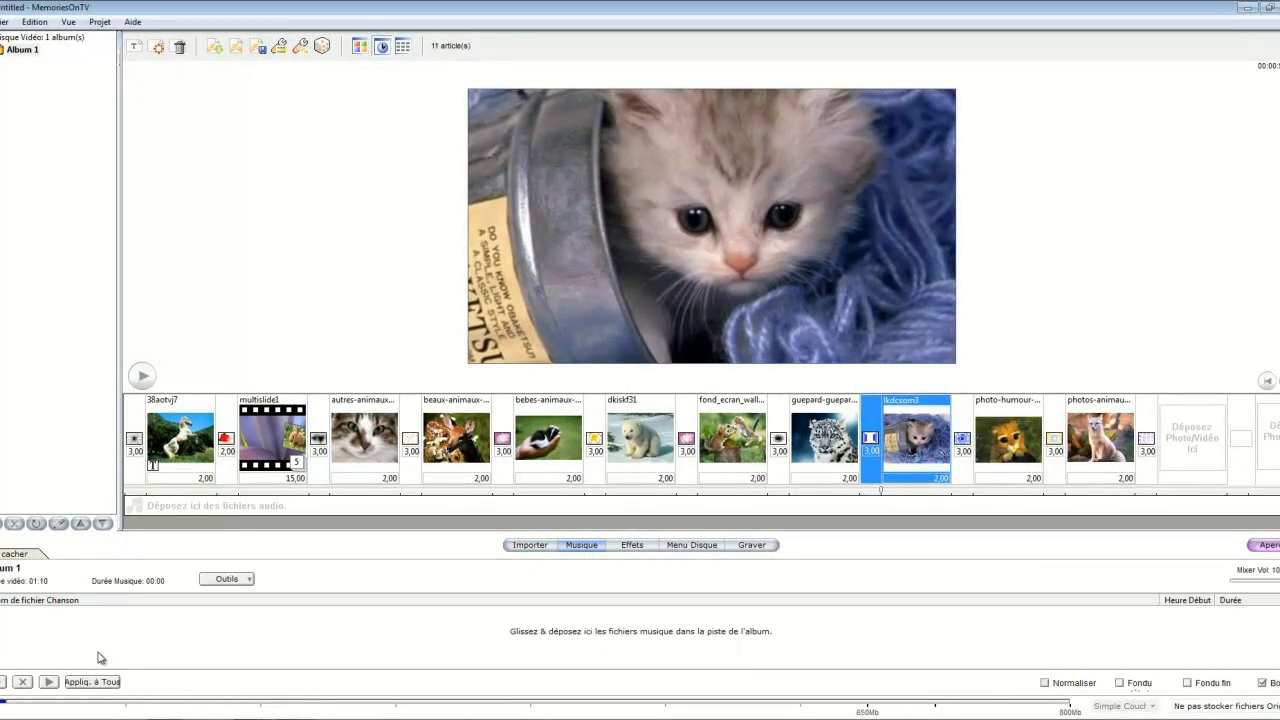
left_click(2, 686)
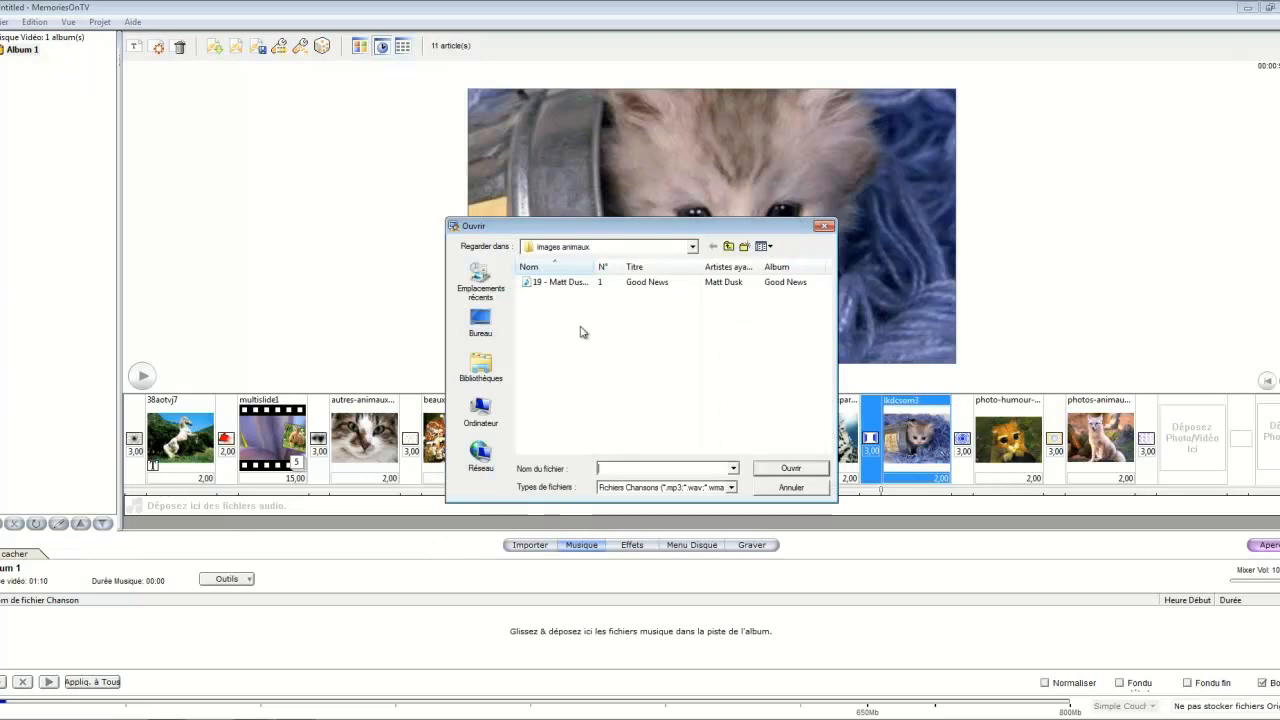
left_click(560, 285)
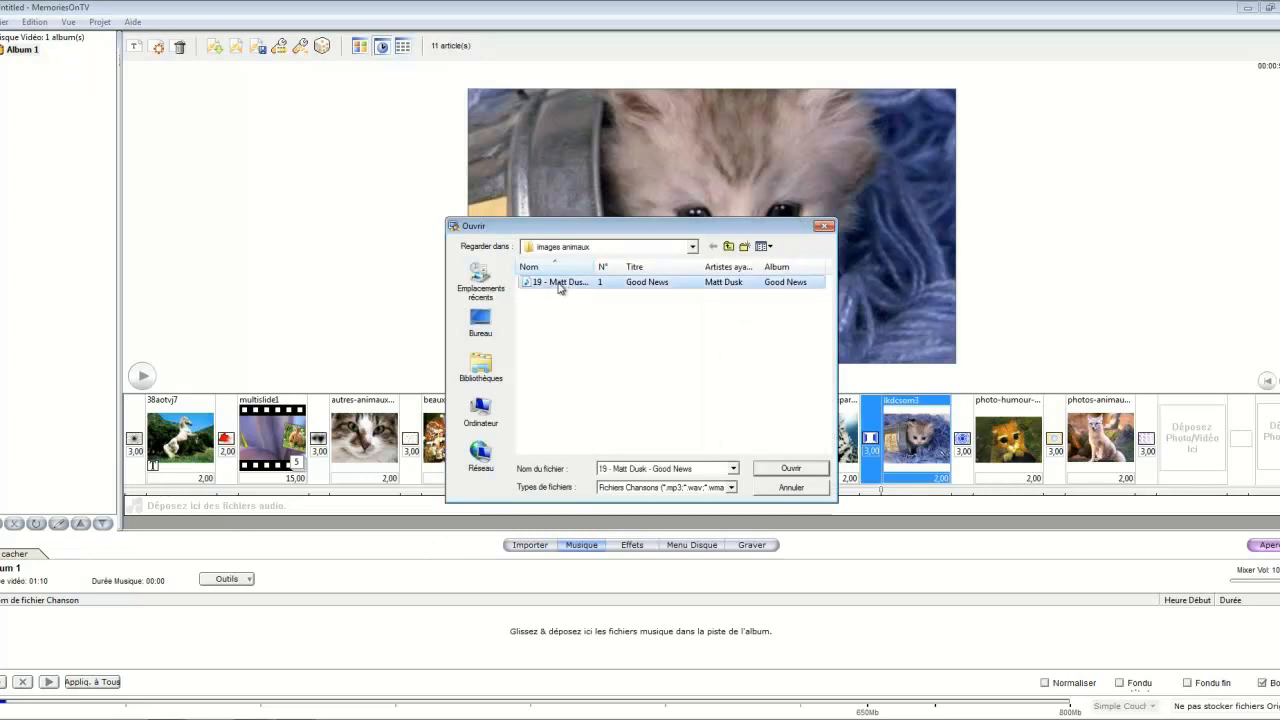
left_click(796, 472)
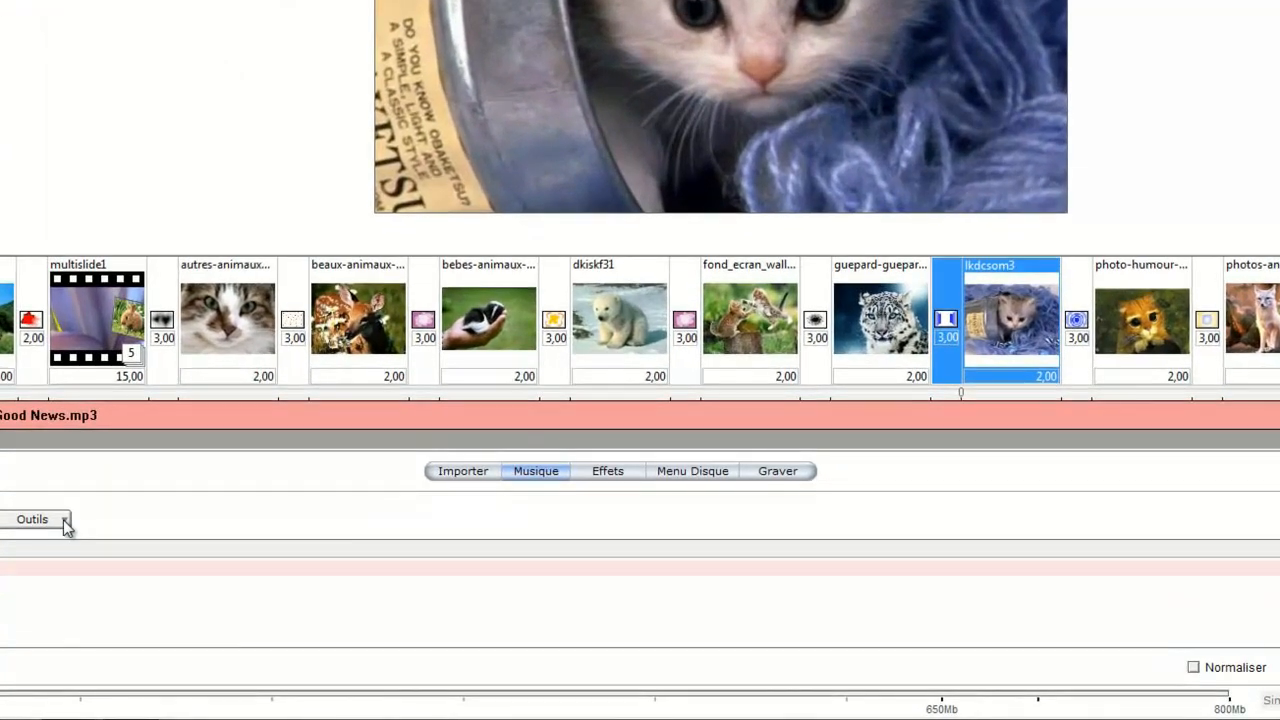
Synchronise all the music and slides of the album
left_click(63, 520)
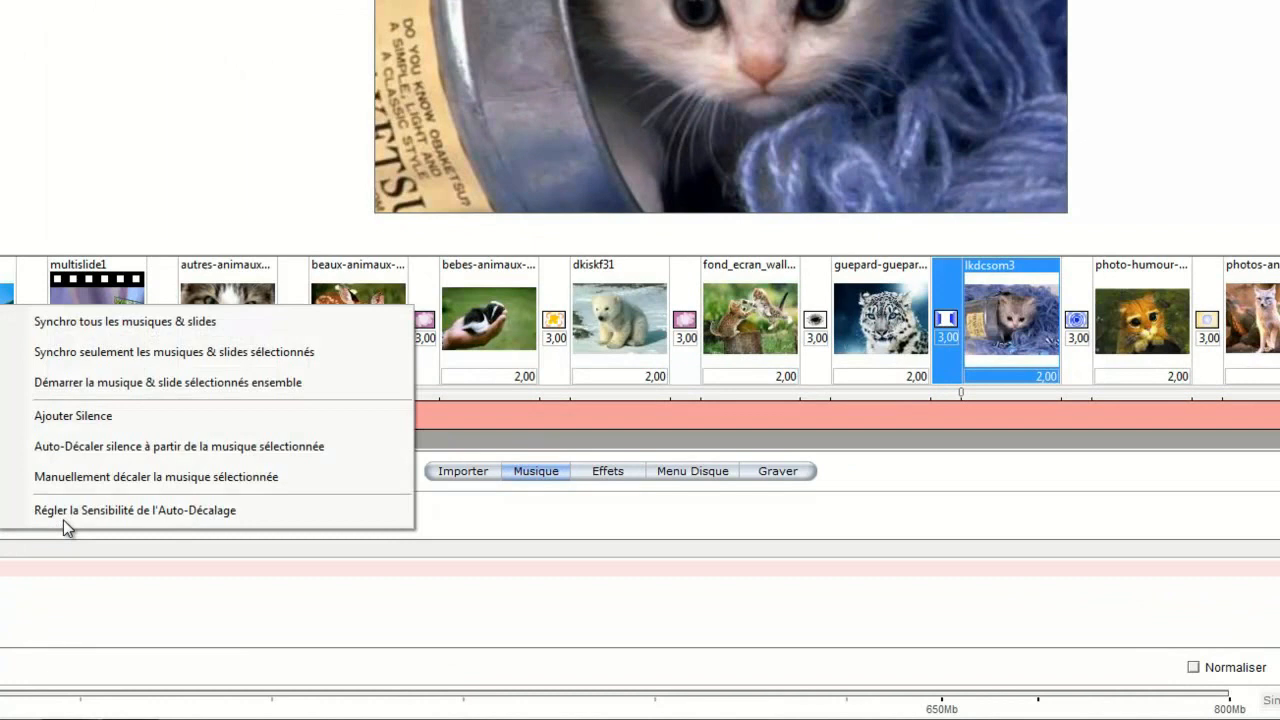
left_click(139, 324)
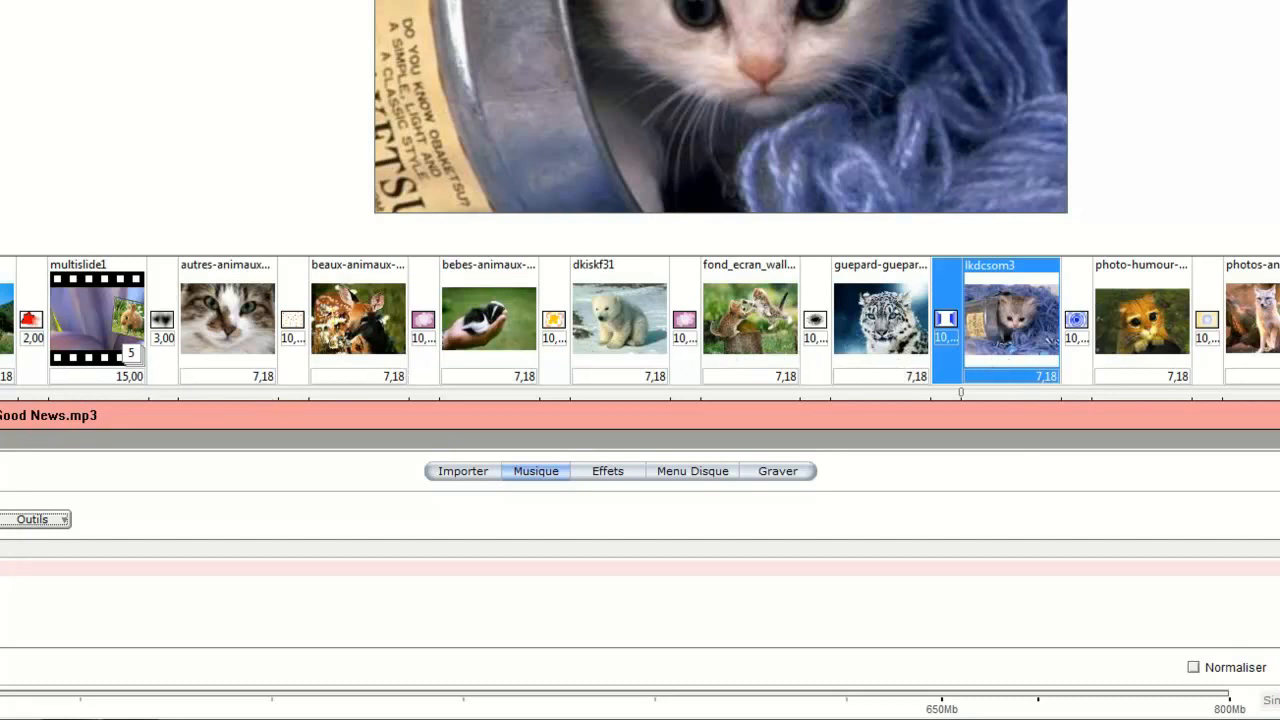
Select all slides in the storyboard and set their transition durations to 3,00 seconds
left_click(7, 318)
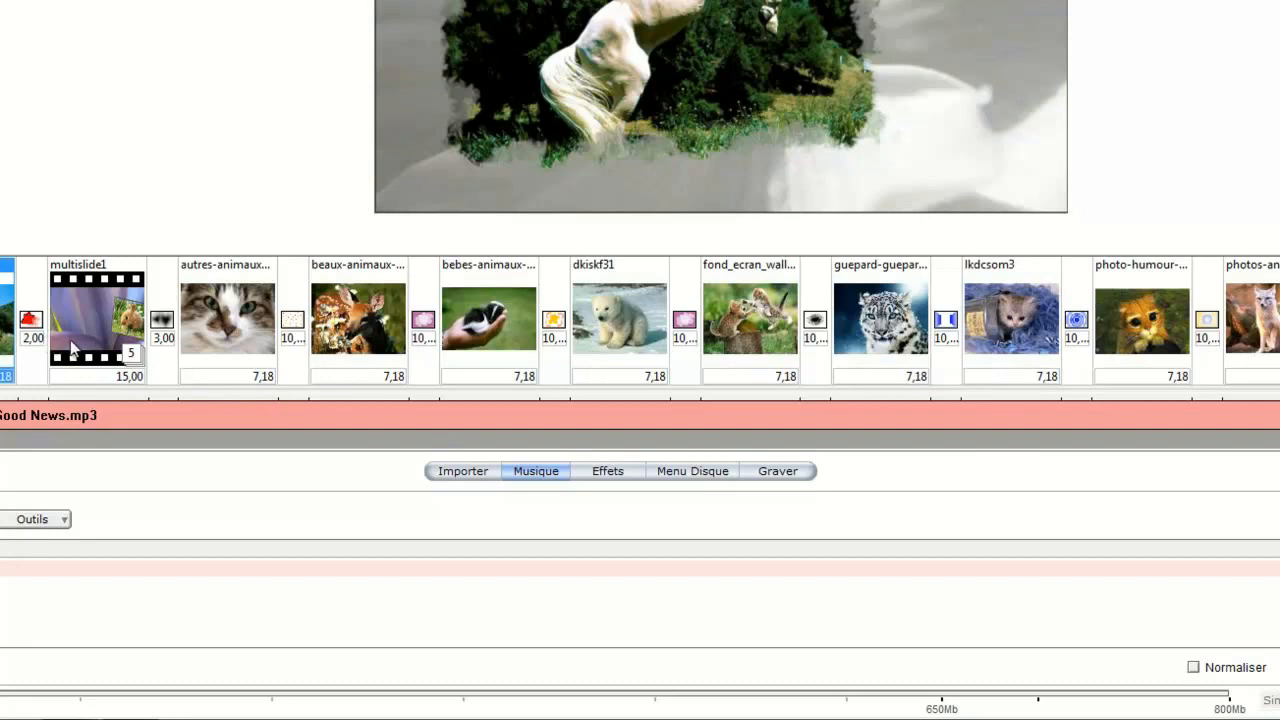
left_click(100, 350, "shift")
left_click(198, 333, "shift")
left_click(370, 338, "shift")
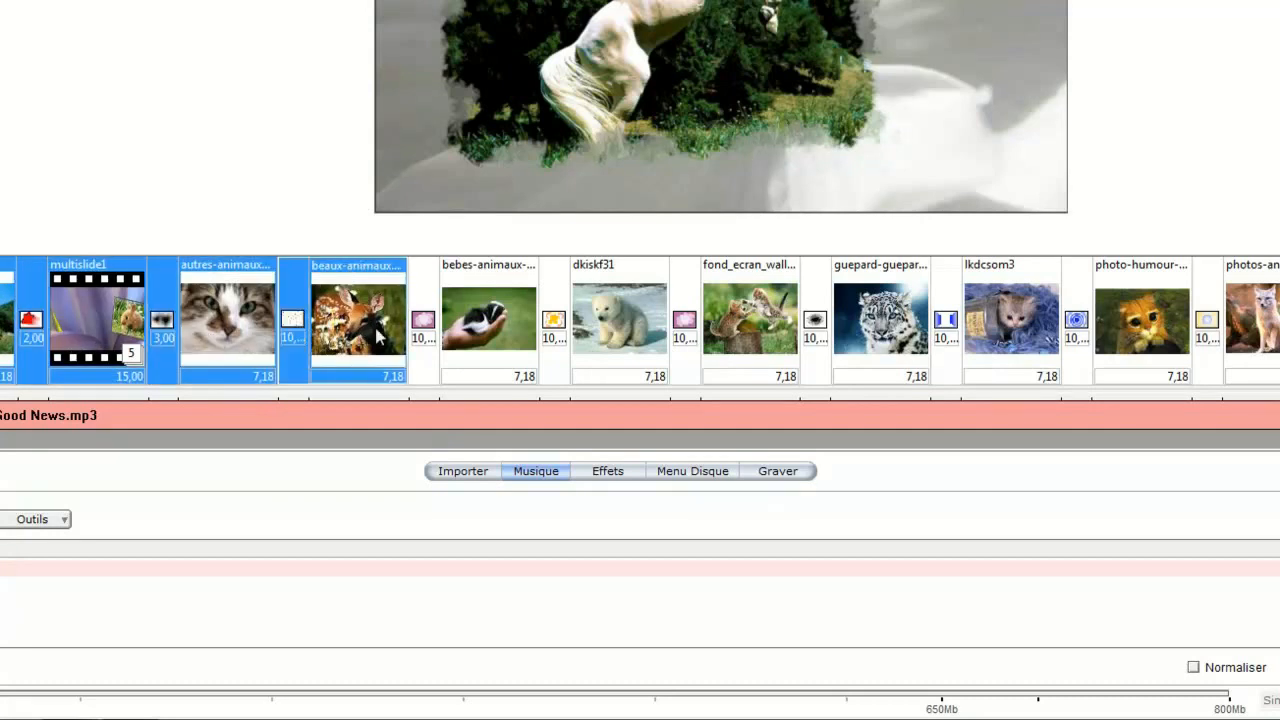
left_click(453, 325, "shift")
left_click(602, 337, "shift")
left_click(722, 328, "shift")
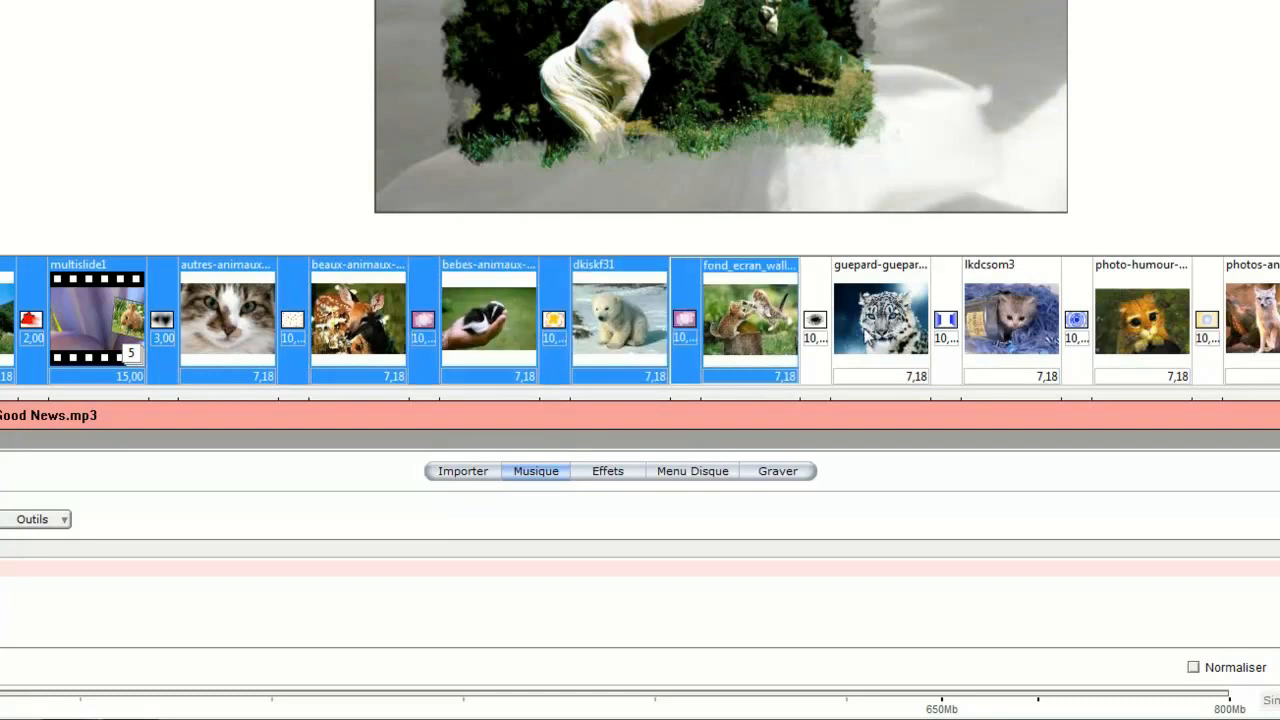
left_click(864, 336, "shift")
left_click(992, 340, "shift")
left_click(1142, 338, "shift")
left_click(1270, 340, "shift")
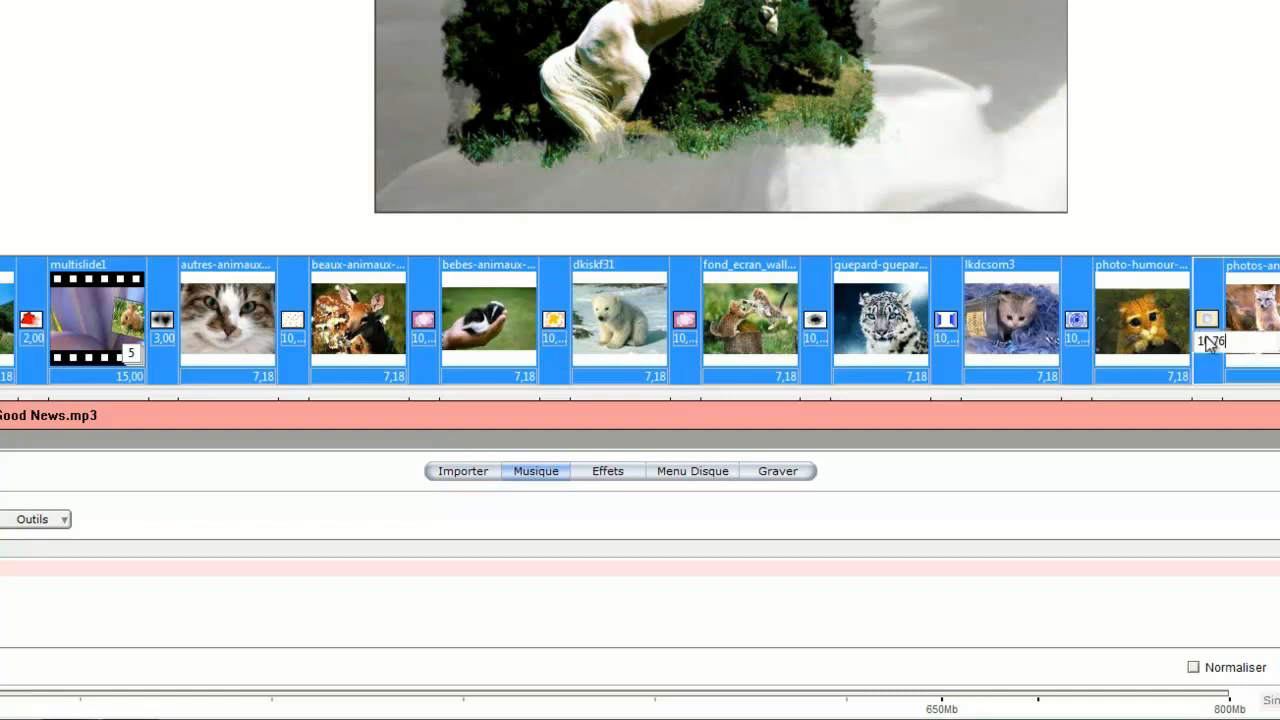
left_click(1272, 341)
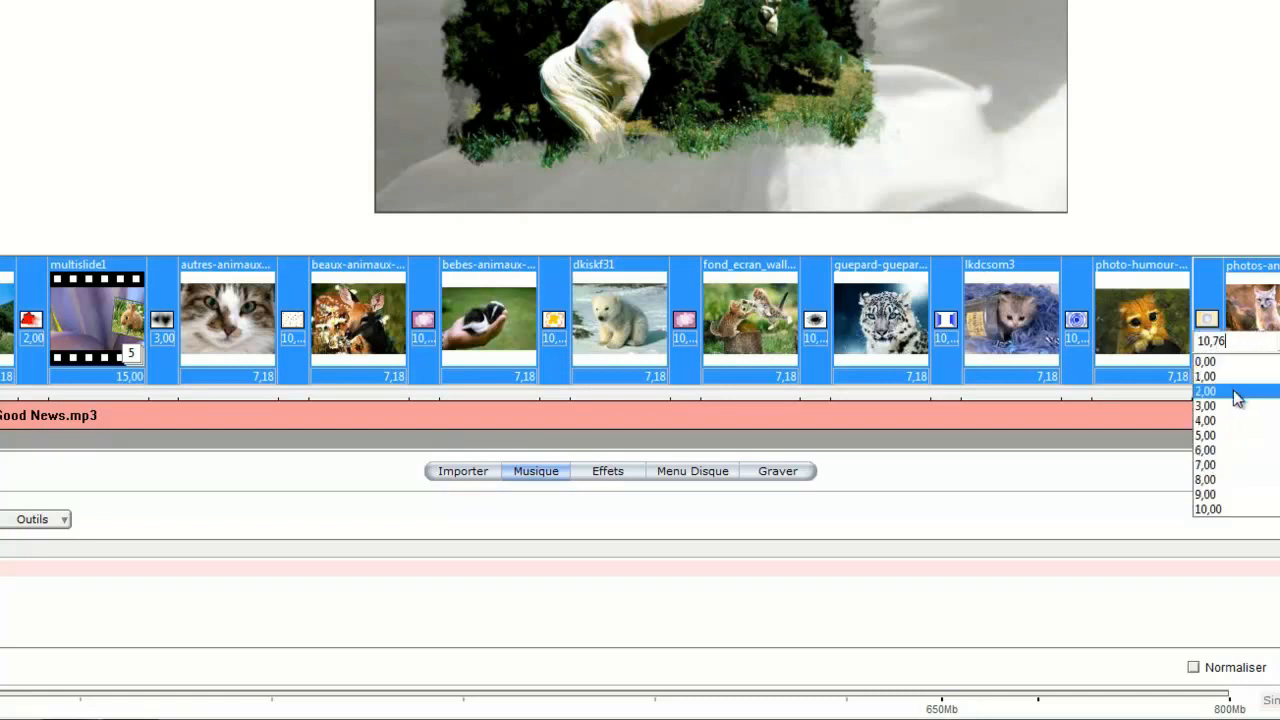
left_click(1227, 405)
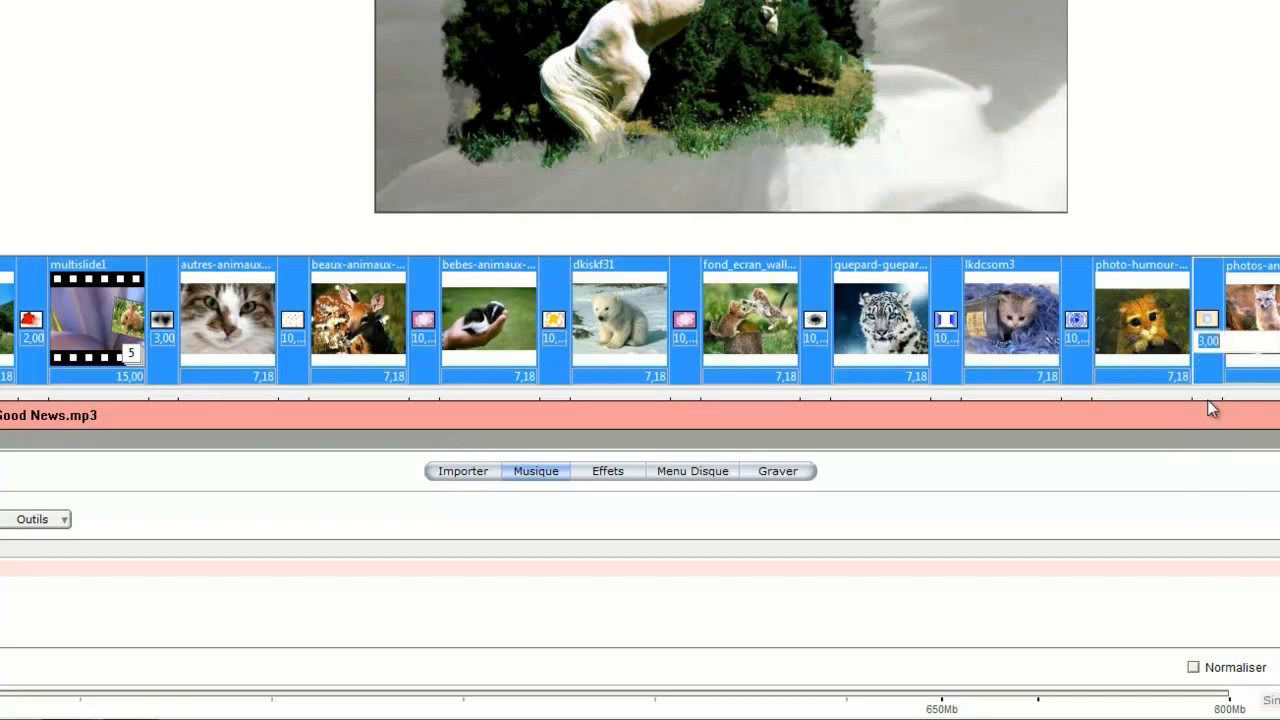
left_click(1150, 377)
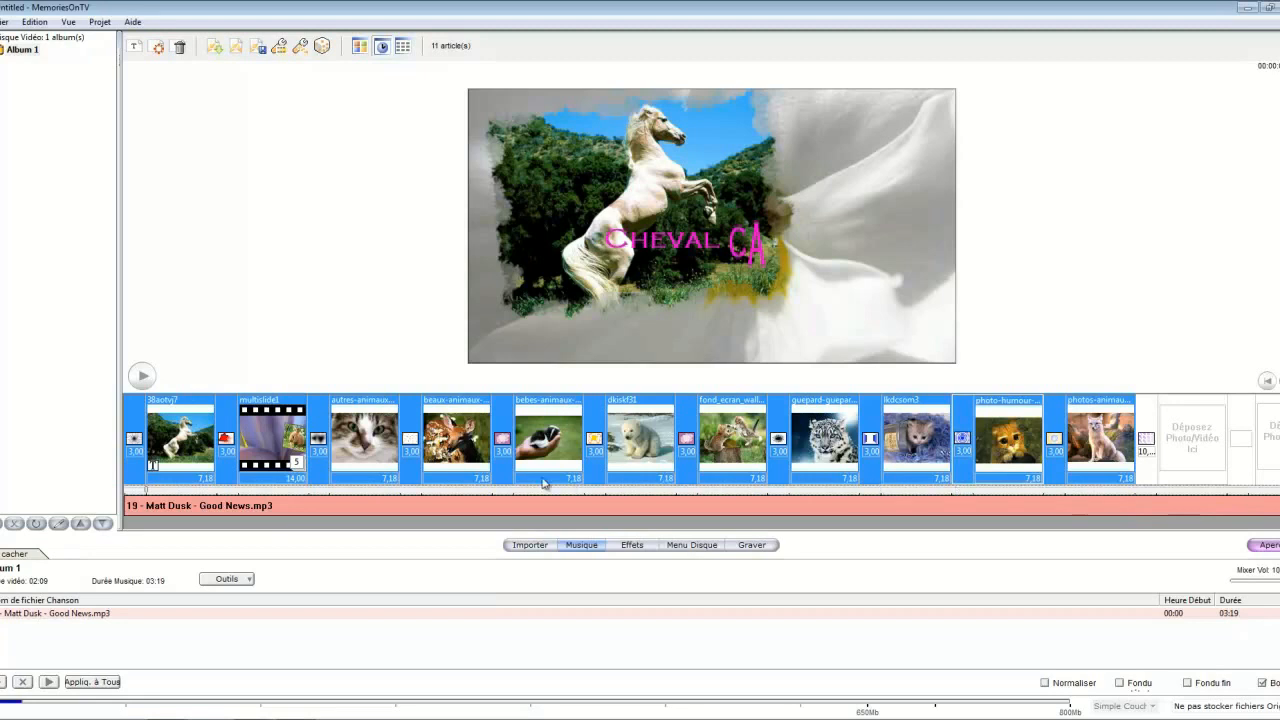
Select every slide except multislide1 and set their display duration to 11,00 seconds
left_click(206, 479)
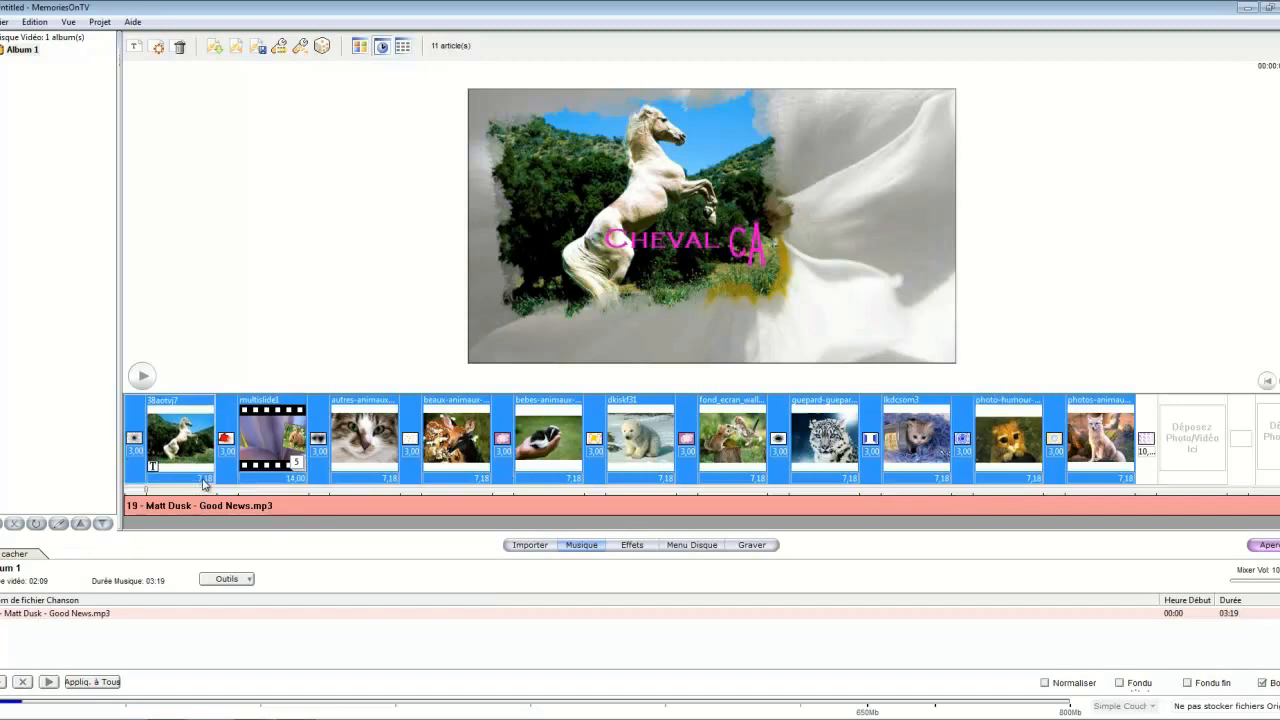
left_click(180, 447)
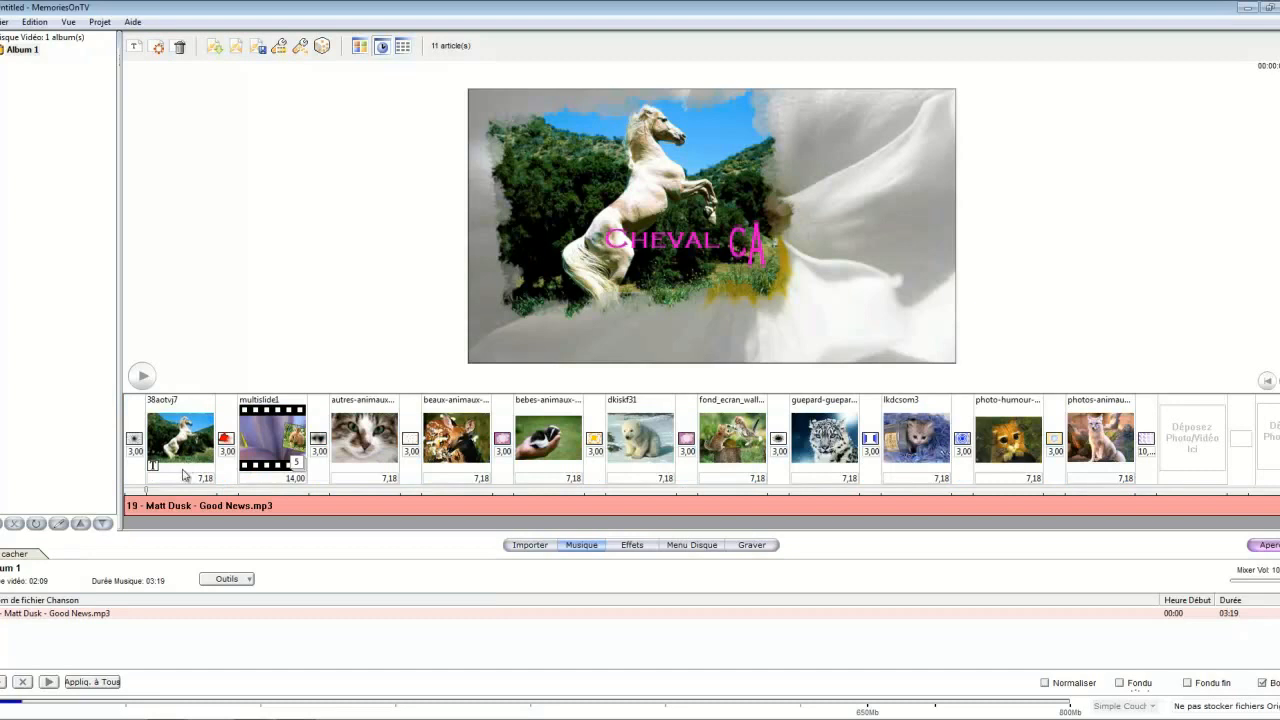
left_click(372, 450, "ctrl")
left_click(478, 445, "ctrl")
left_click(568, 441, "ctrl")
left_click(632, 440, "ctrl")
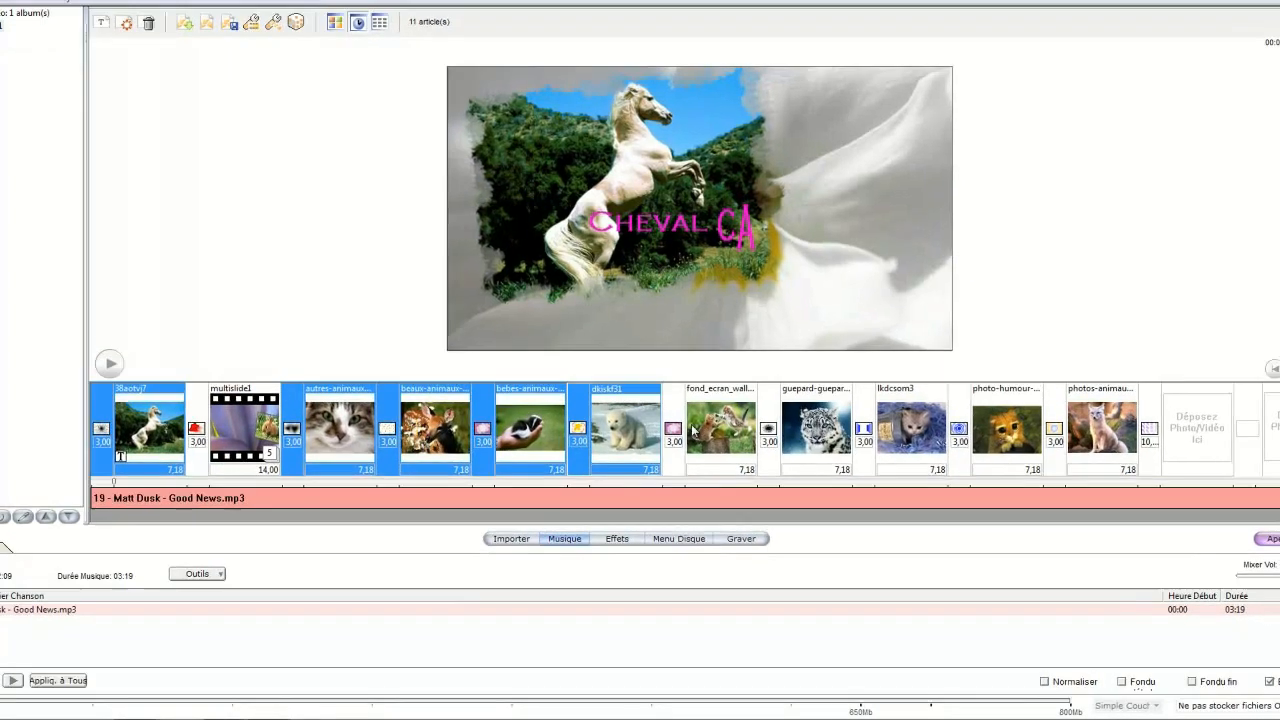
left_click(732, 440, "ctrl")
left_click(824, 440, "ctrl")
left_click(916, 440, "ctrl")
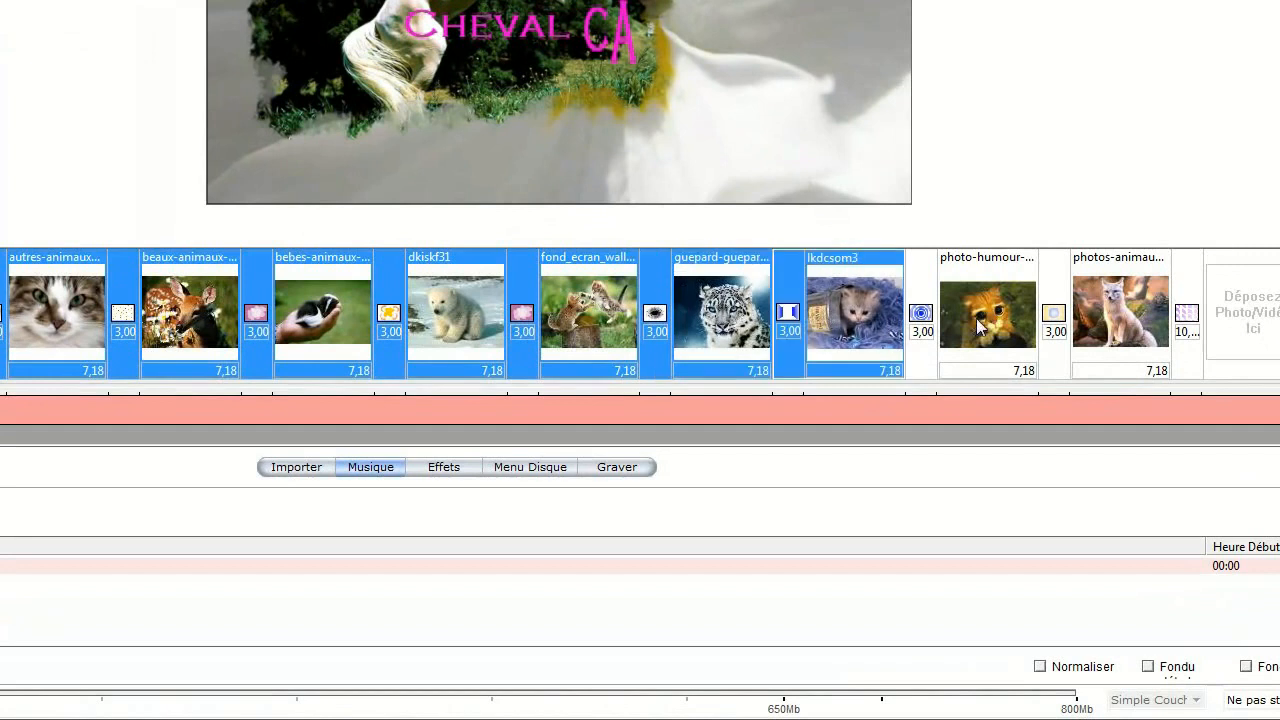
left_click(976, 318, "ctrl")
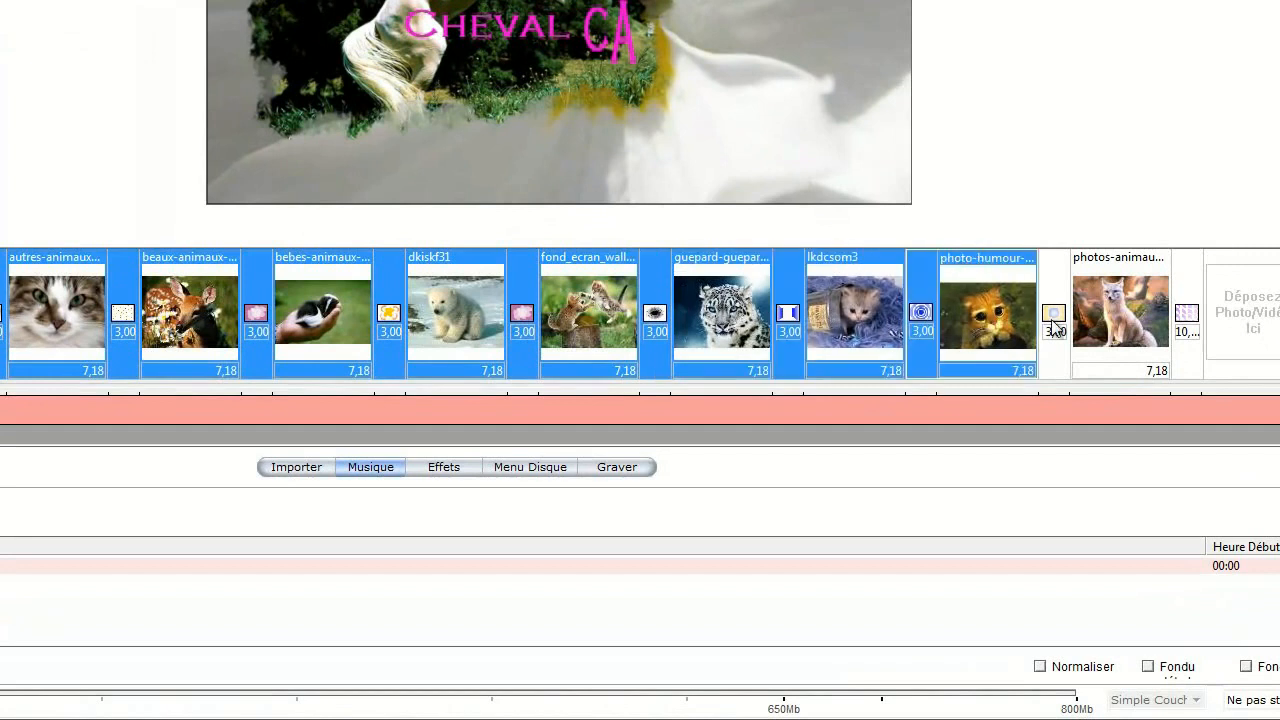
left_click(1098, 328, "ctrl")
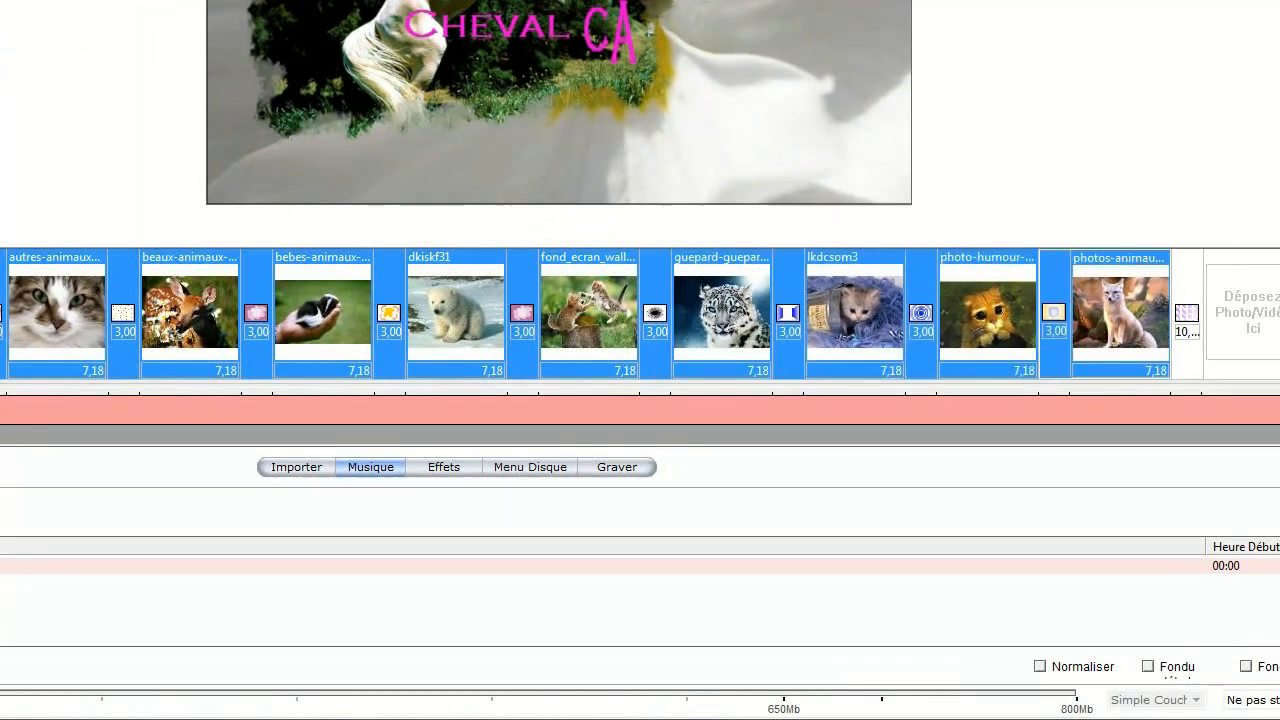
left_click(90, 371)
left_click(94, 374)
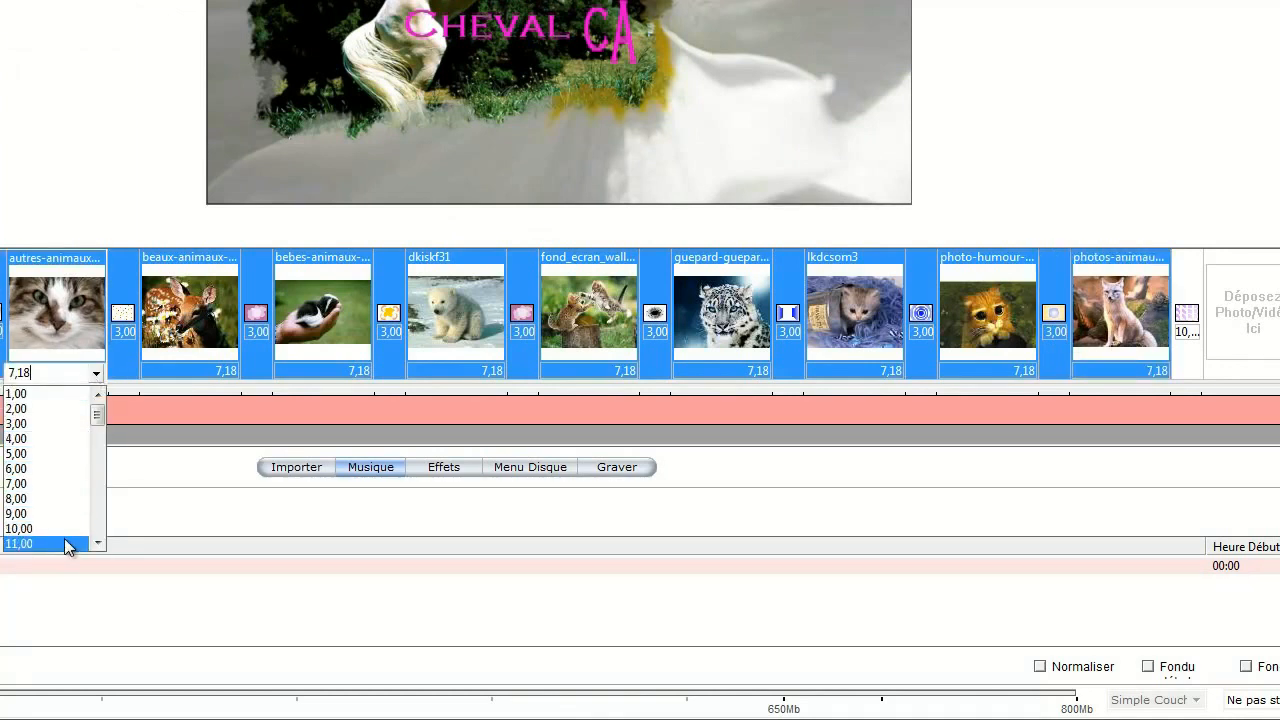
left_click(64, 543)
left_click(188, 351)
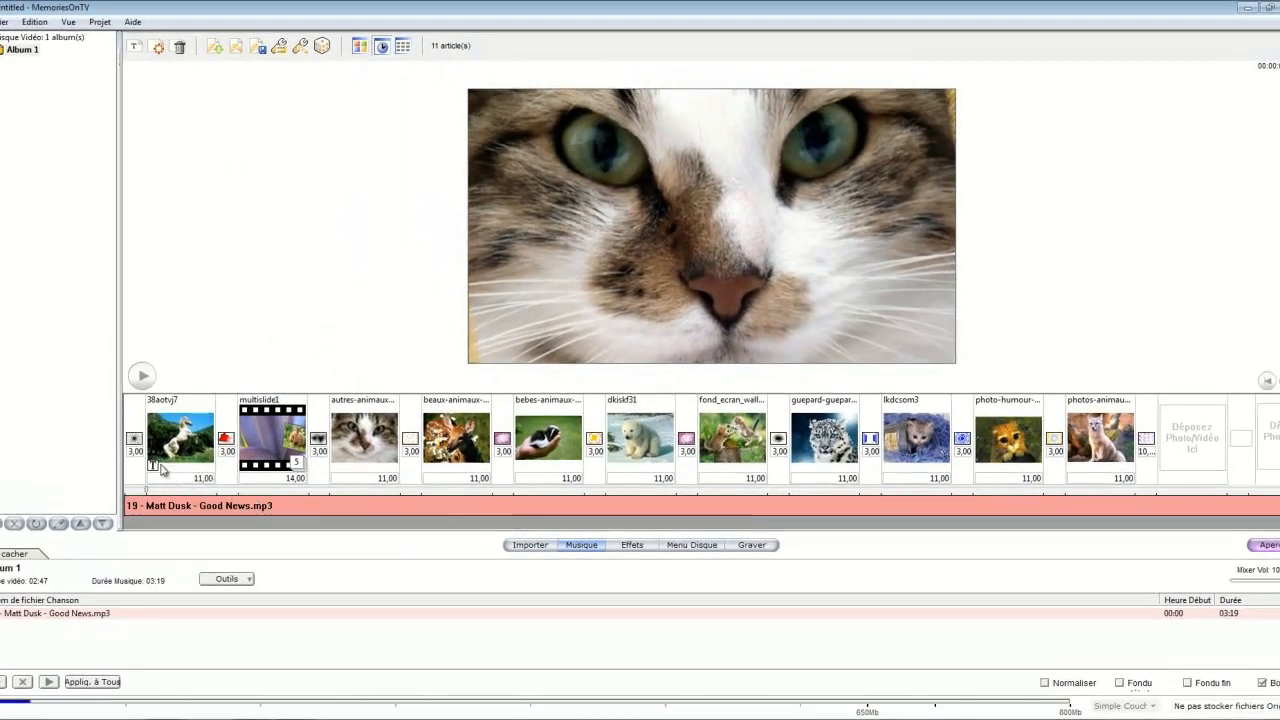
Reselect every slide except multislide1 and set their display duration to 20,00 seconds
left_click(172, 485)
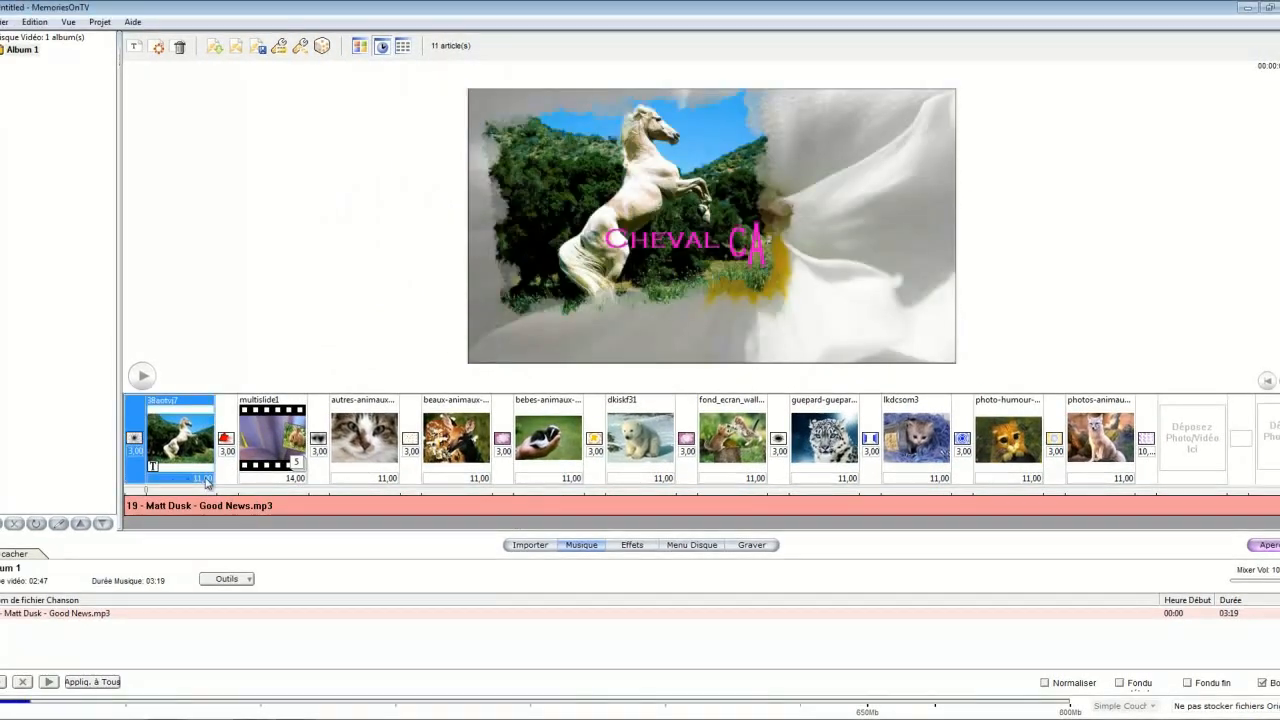
left_click(388, 480, "ctrl")
left_click(472, 476, "ctrl")
left_click(535, 472, "ctrl")
left_click(620, 472, "ctrl")
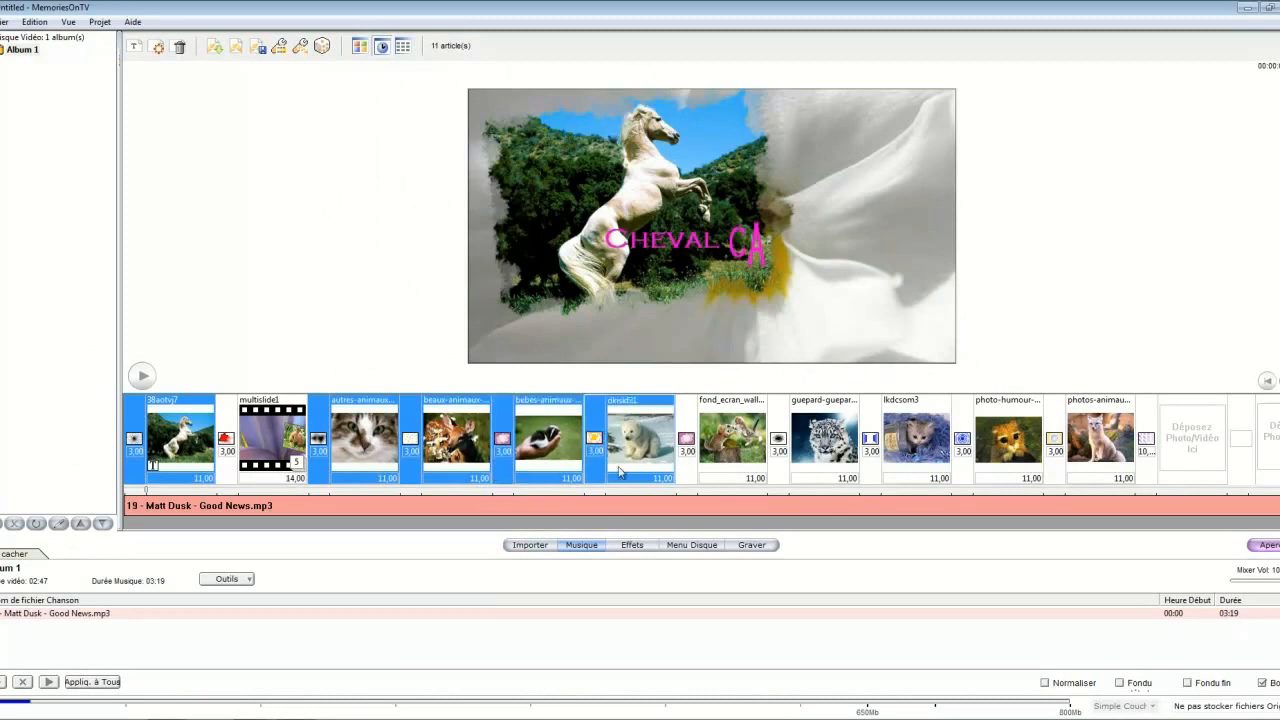
left_click(755, 465, "ctrl")
left_click(808, 465, "ctrl")
left_click(893, 467, "ctrl")
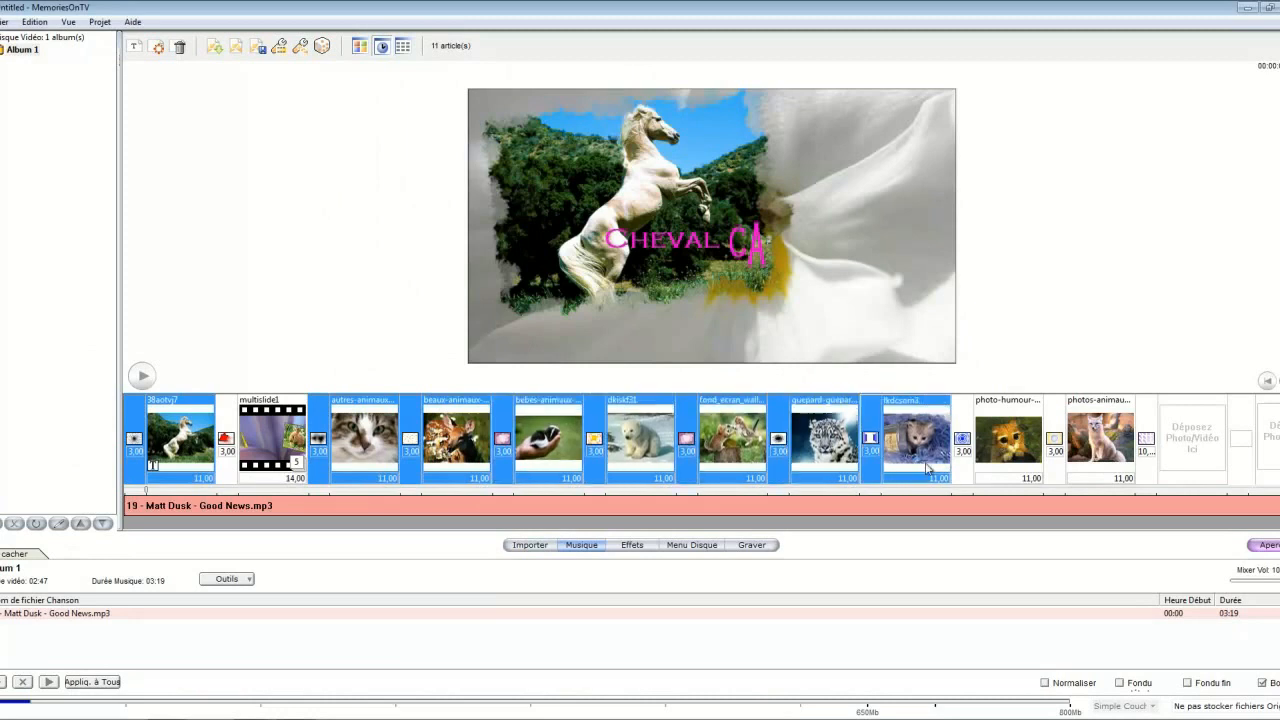
left_click(1020, 470, "ctrl")
left_click(1088, 470, "ctrl")
left_click(1116, 479)
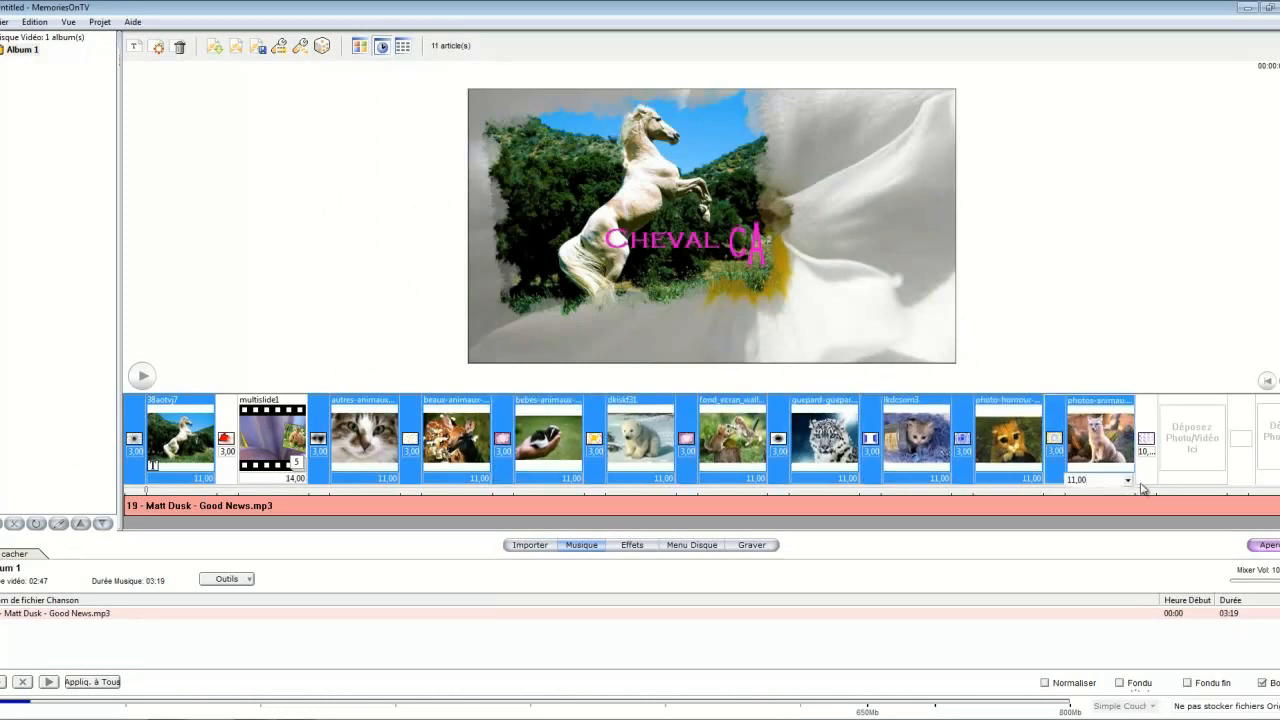
left_click(1129, 484)
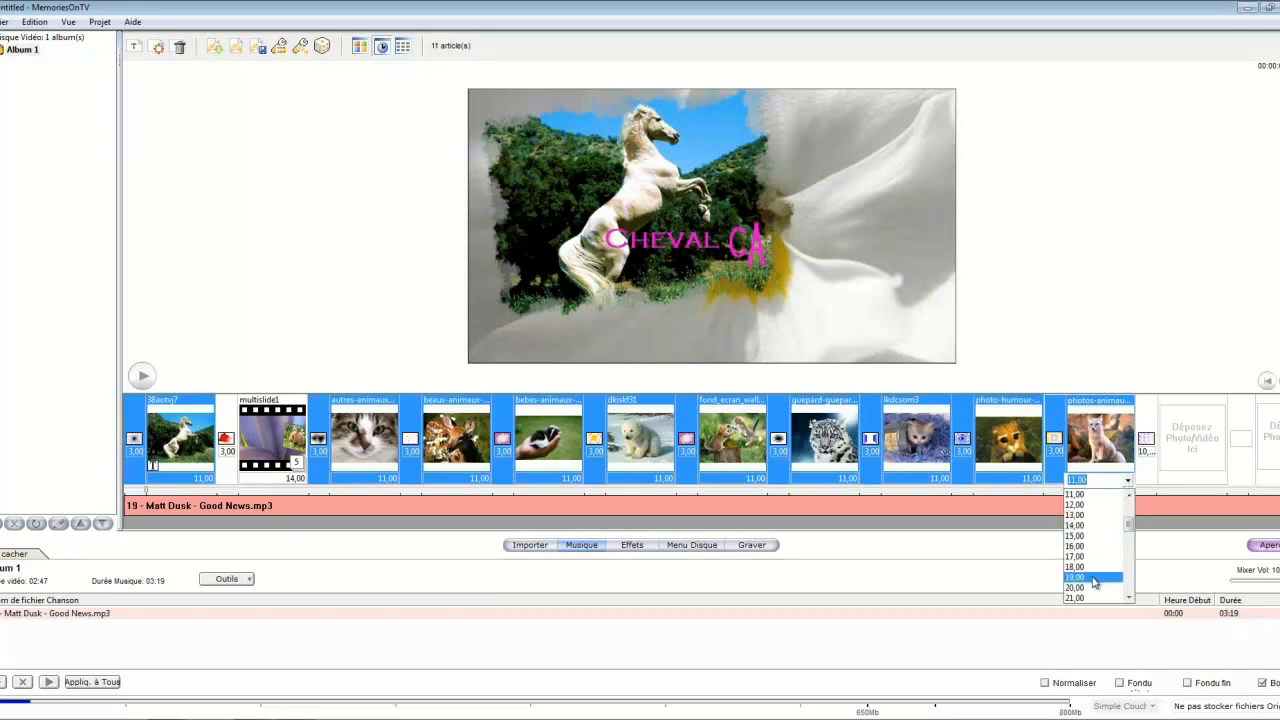
left_click(1081, 594)
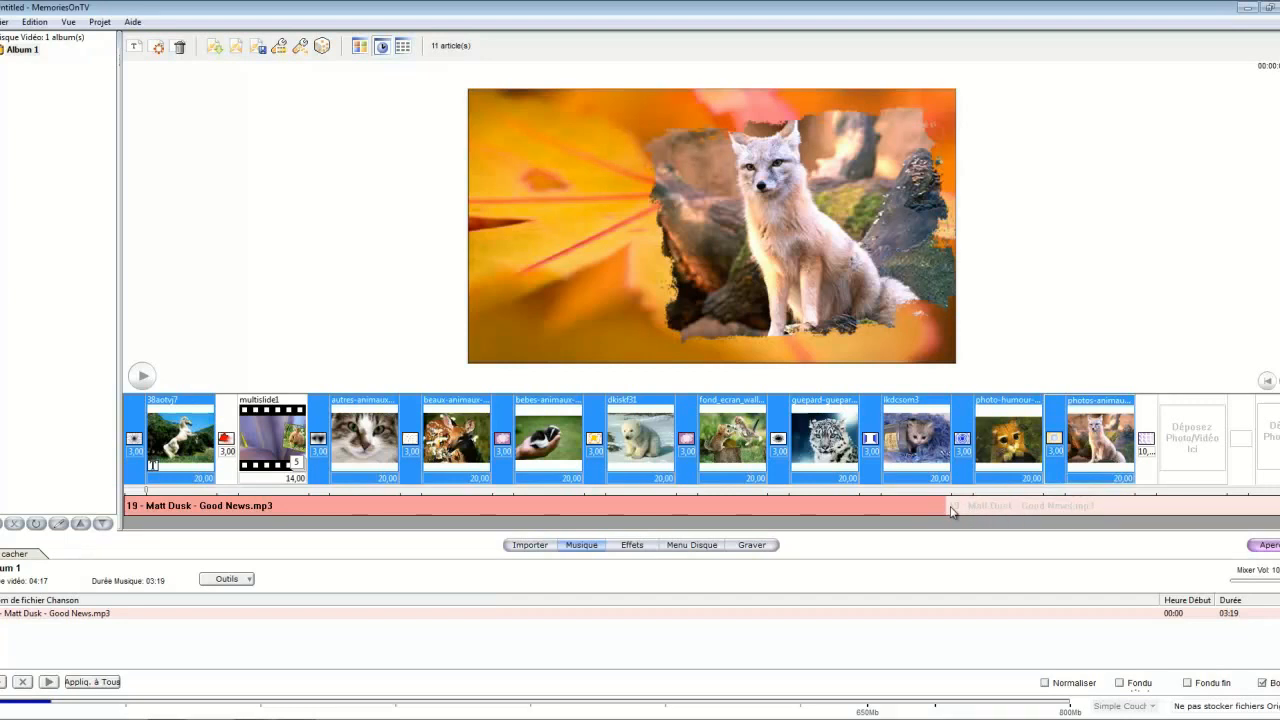
Set the display duration of the selected slides to 15,00 seconds
left_click(1030, 480)
left_click(1035, 480)
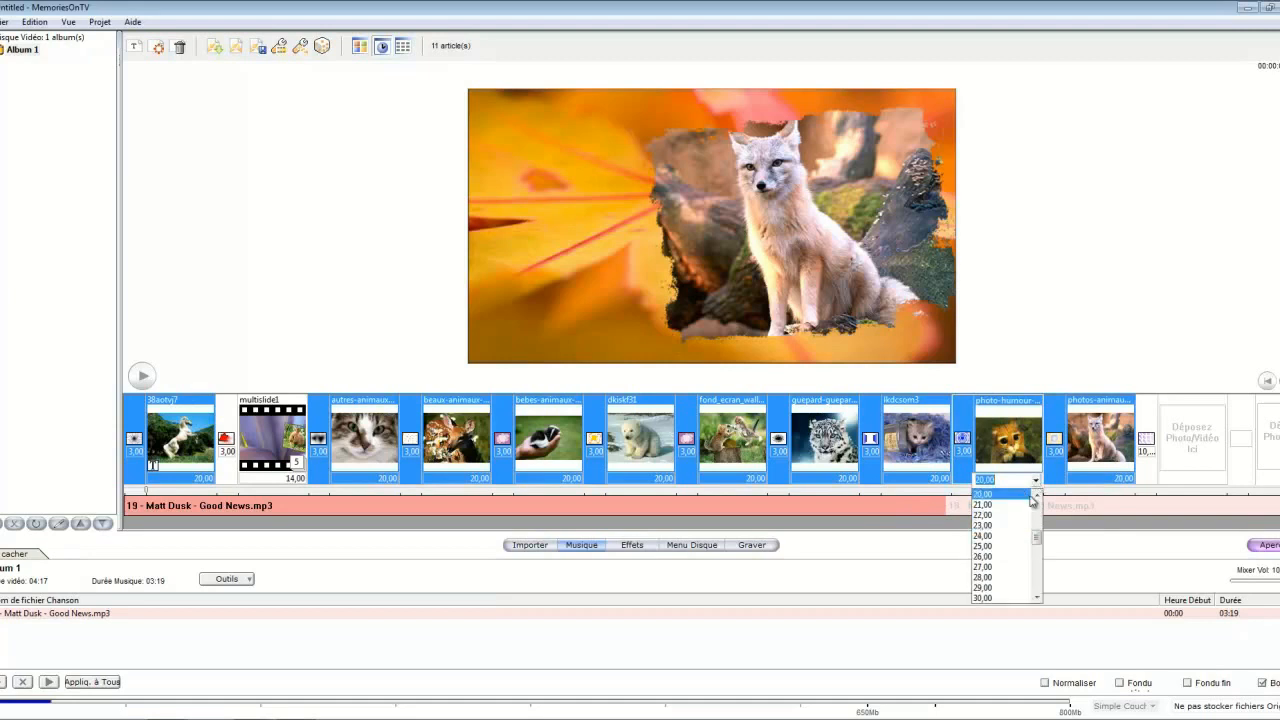
scroll(1032, 500, "up", 5)
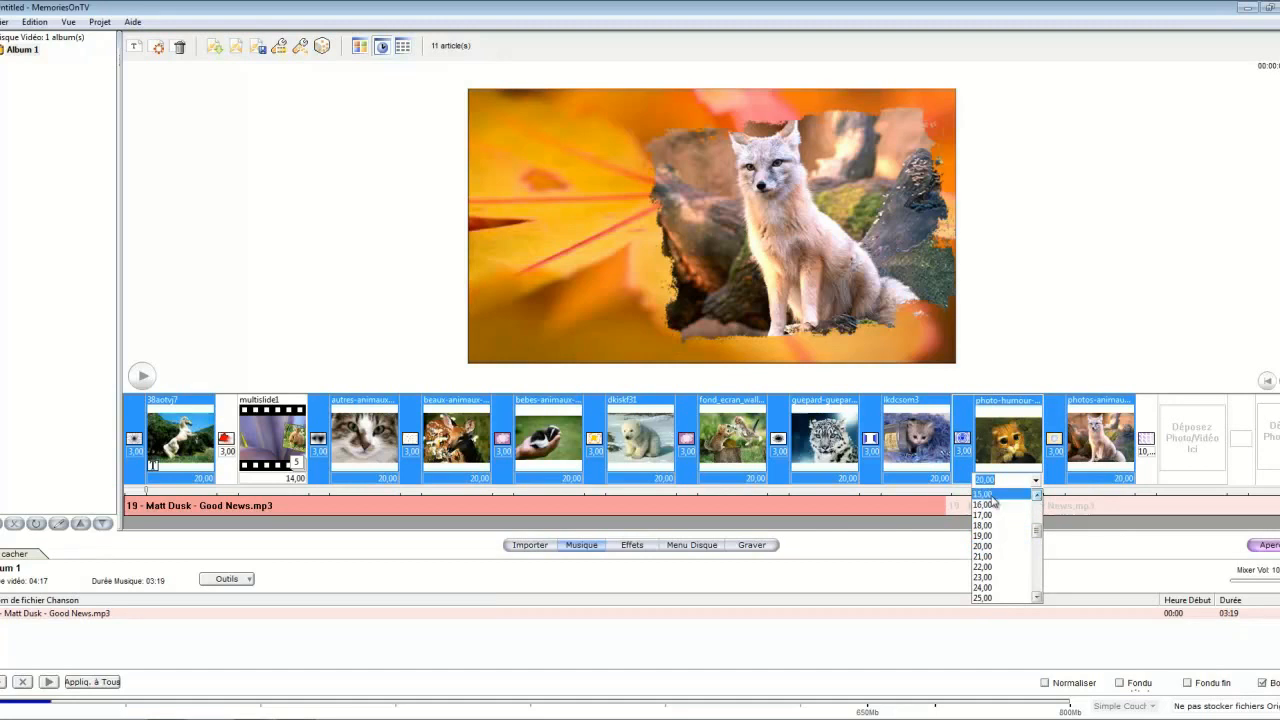
left_click(988, 495)
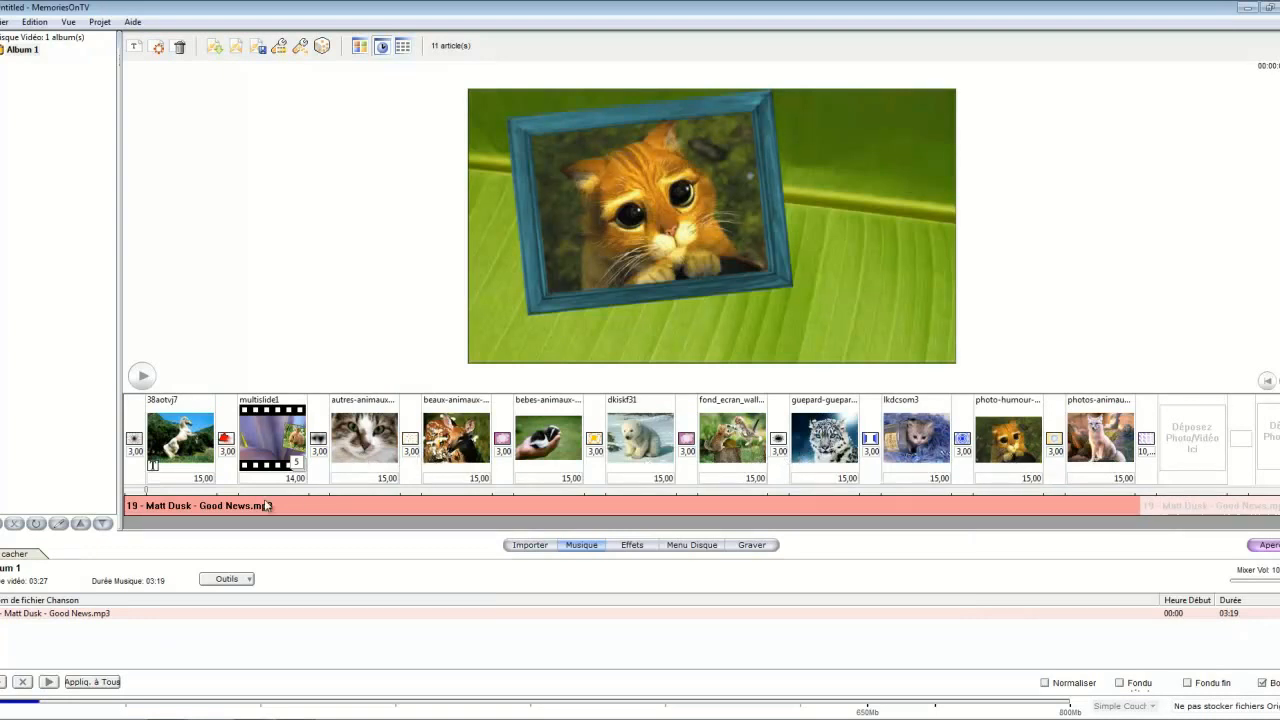
Open the trim settings of the song "19 - Matt Dusk - Good News" and enable both its fade-in and fade-out
left_click(110, 619)
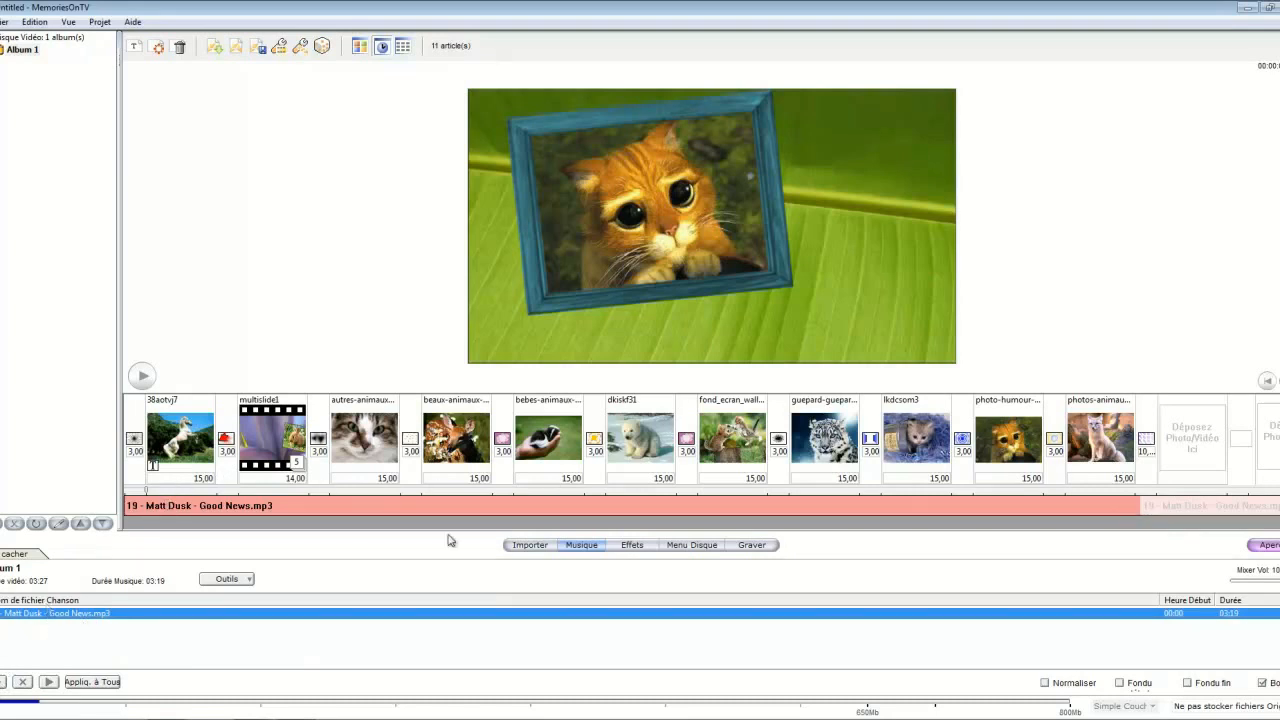
double_click(52, 615)
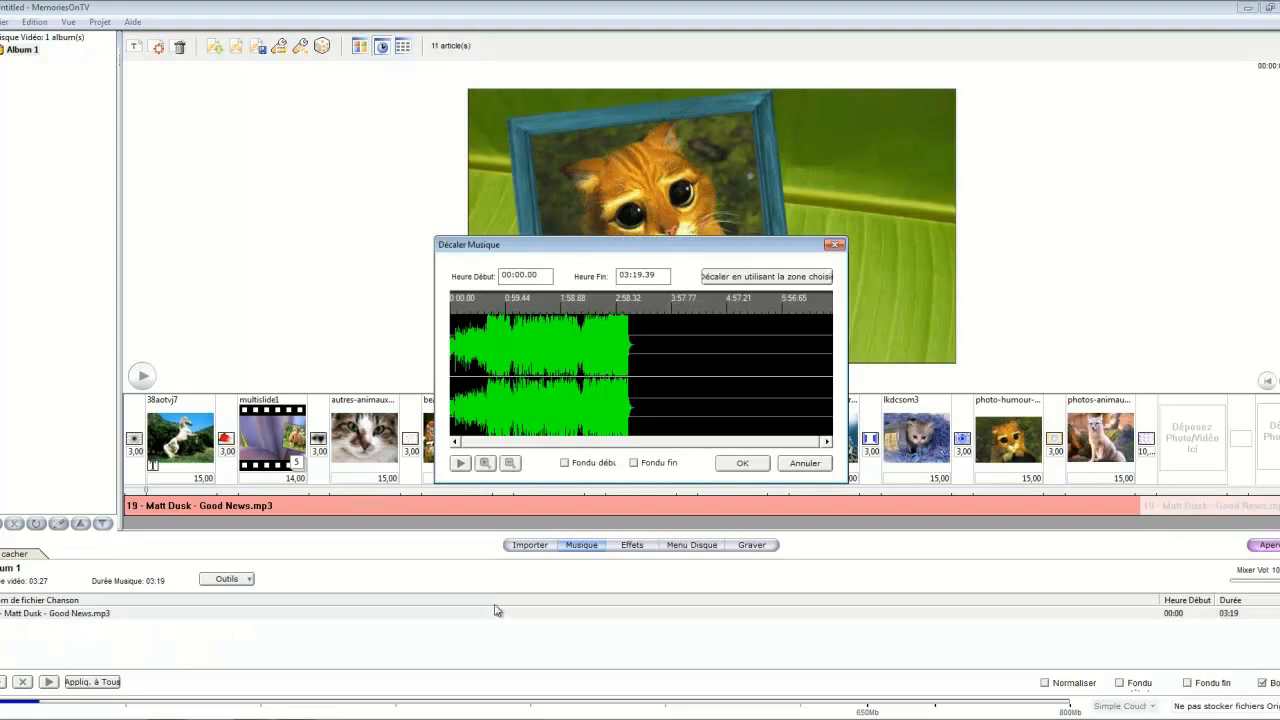
left_click(565, 466)
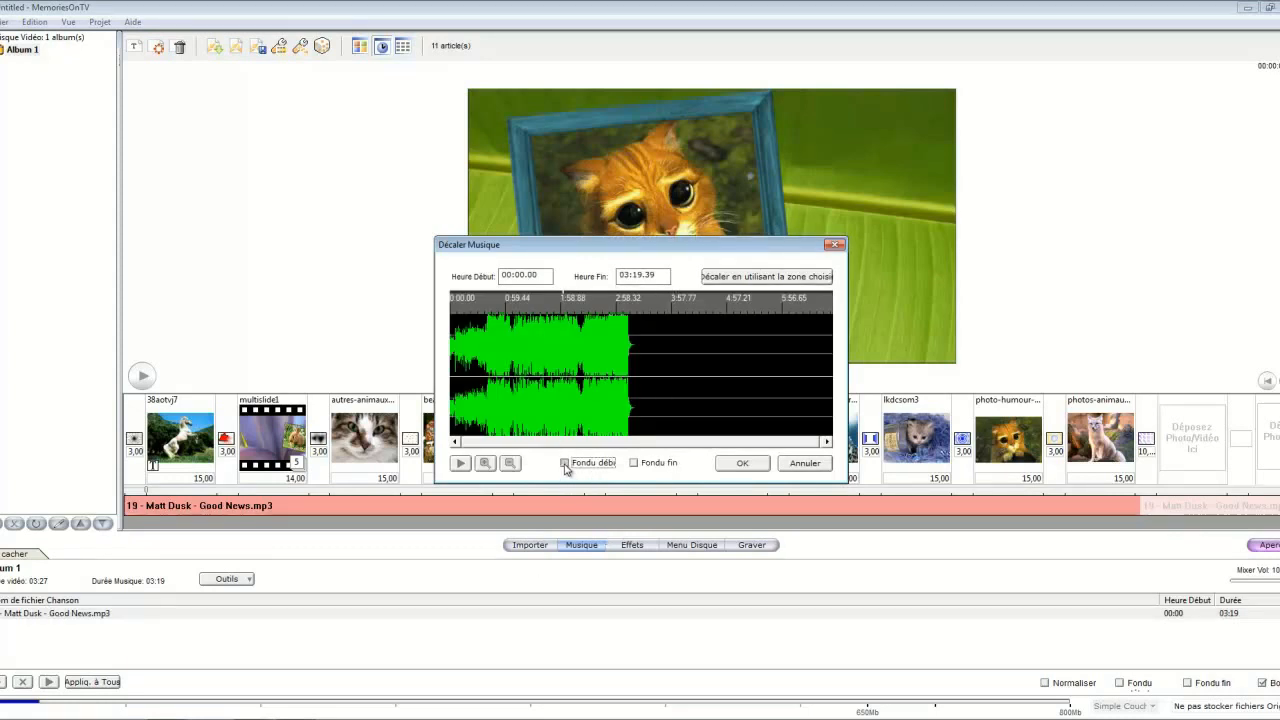
left_click(634, 464)
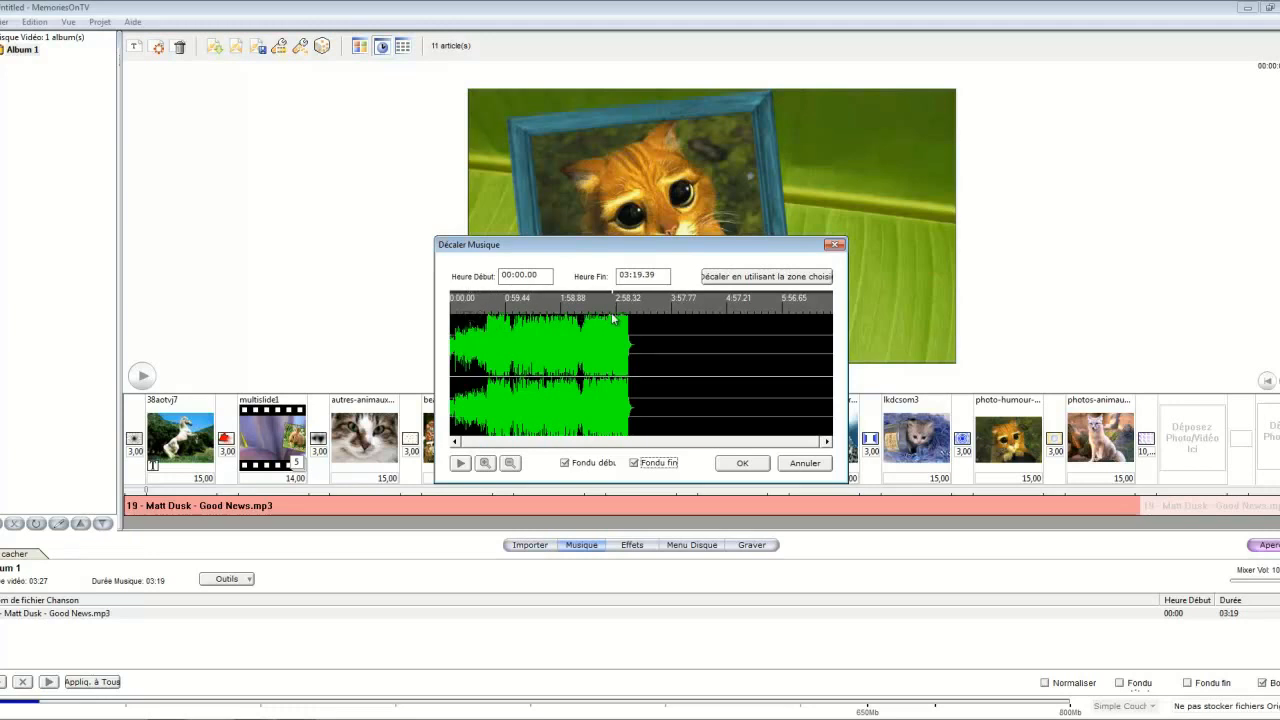
left_click(757, 468)
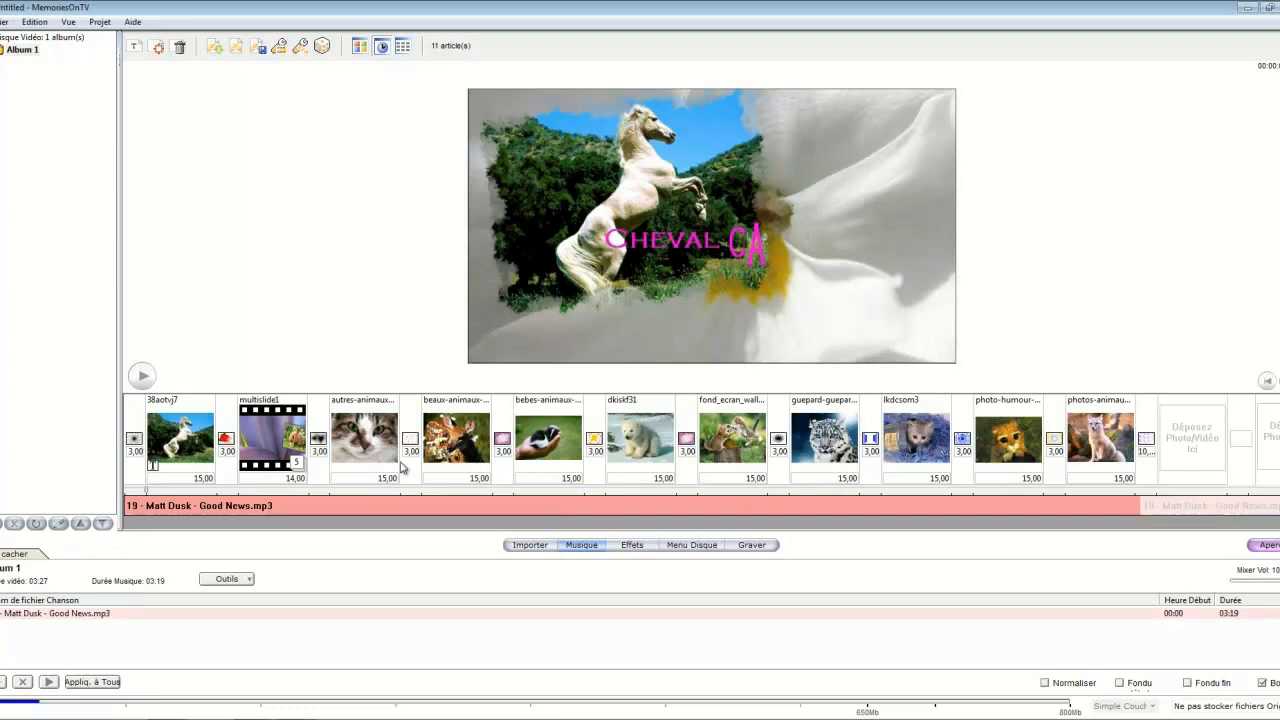
Preview the slideshow from the beginning with its music, then stop the playback
left_click(133, 494)
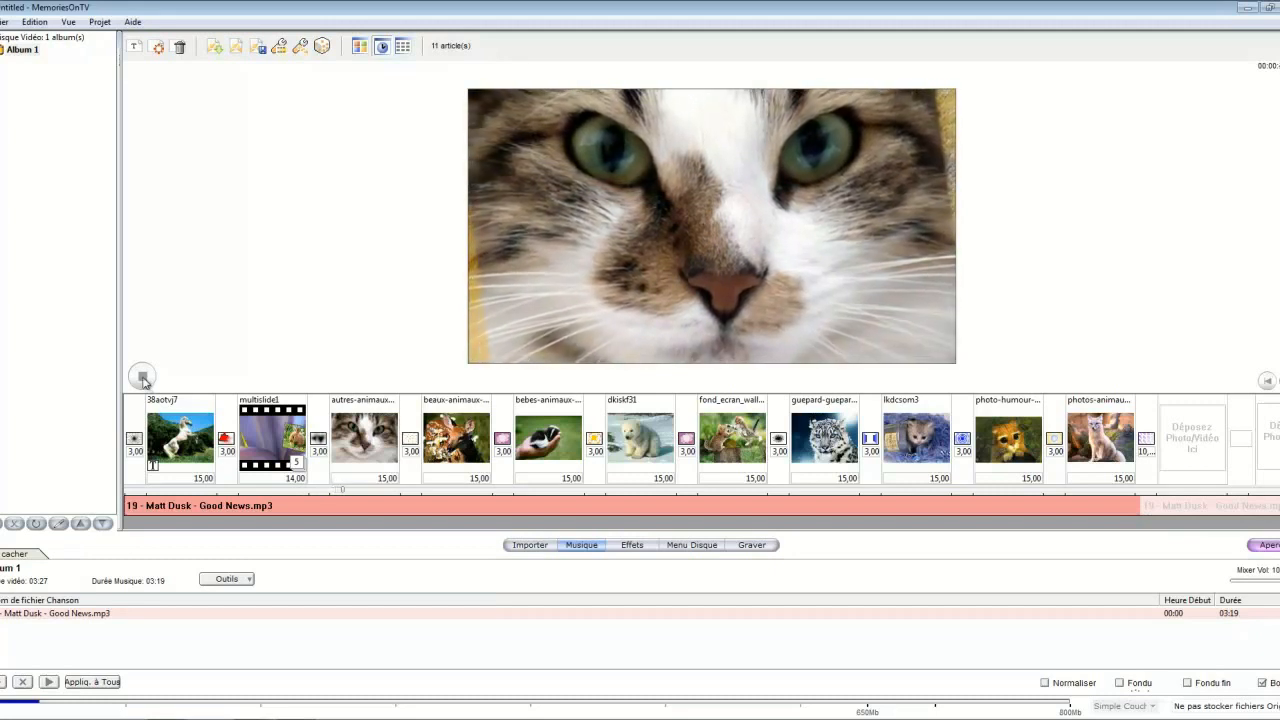
left_click(143, 377)
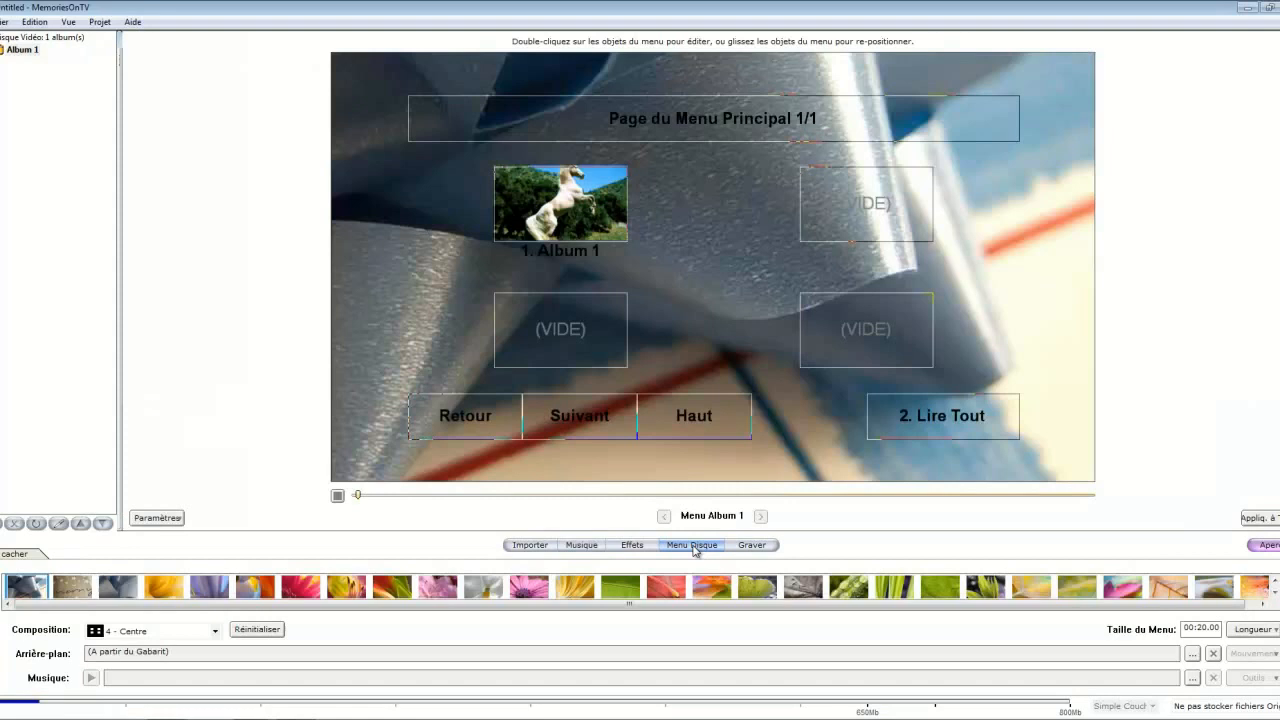
Open the disc menu design and set its composition to "1 - Centre"
left_click(694, 546)
left_click(216, 633)
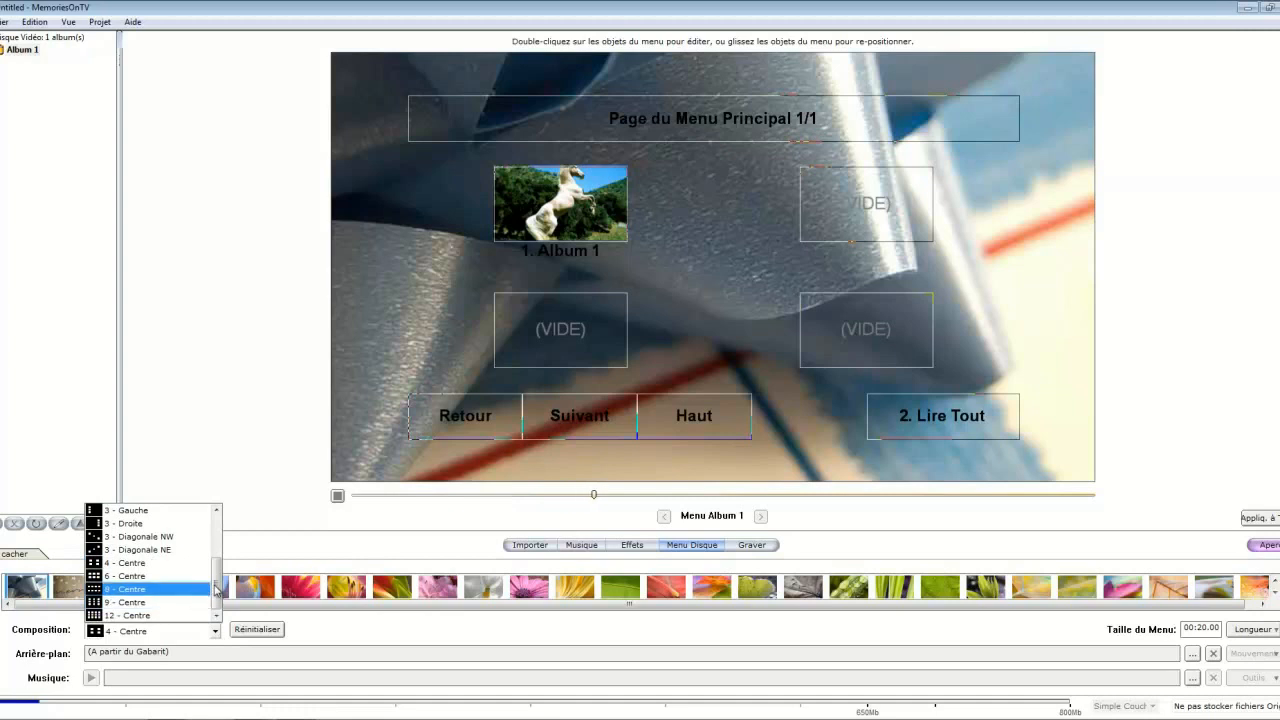
scroll(216, 589, "up", 3)
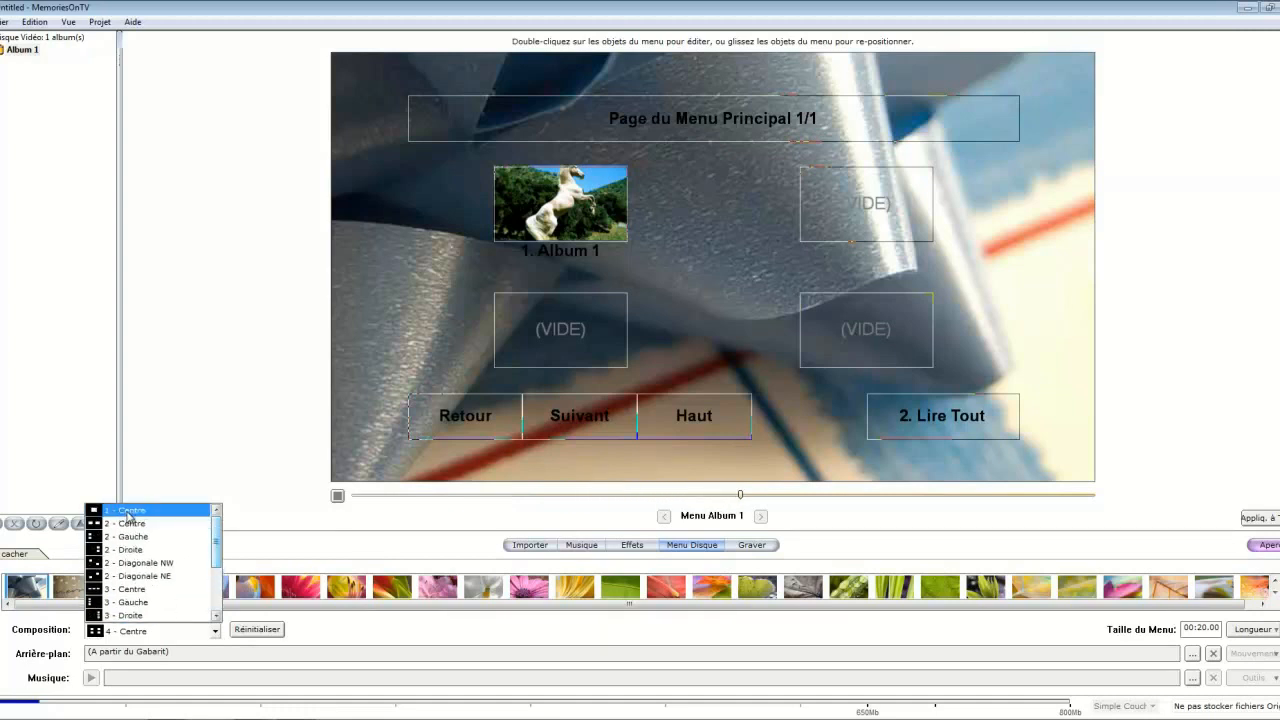
left_click(128, 512)
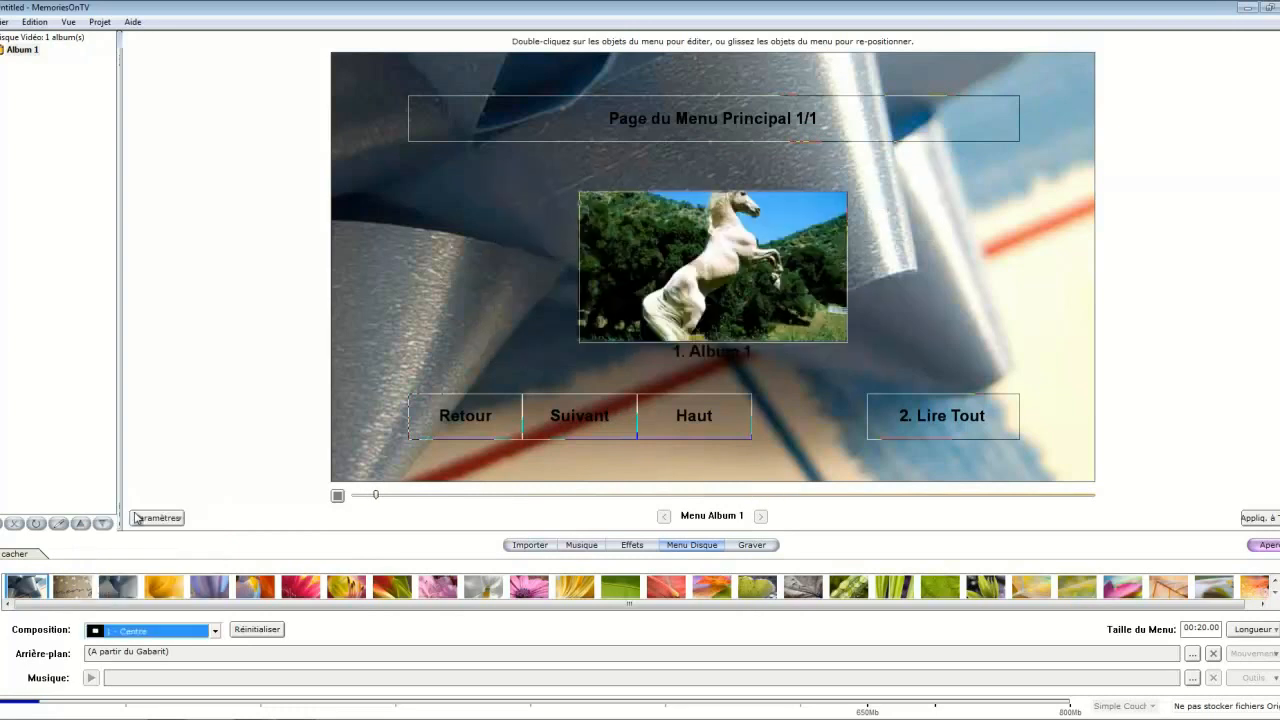
Open the disc menu's page title for editing and replace its text with "Diaporama animalier"
left_click(717, 125)
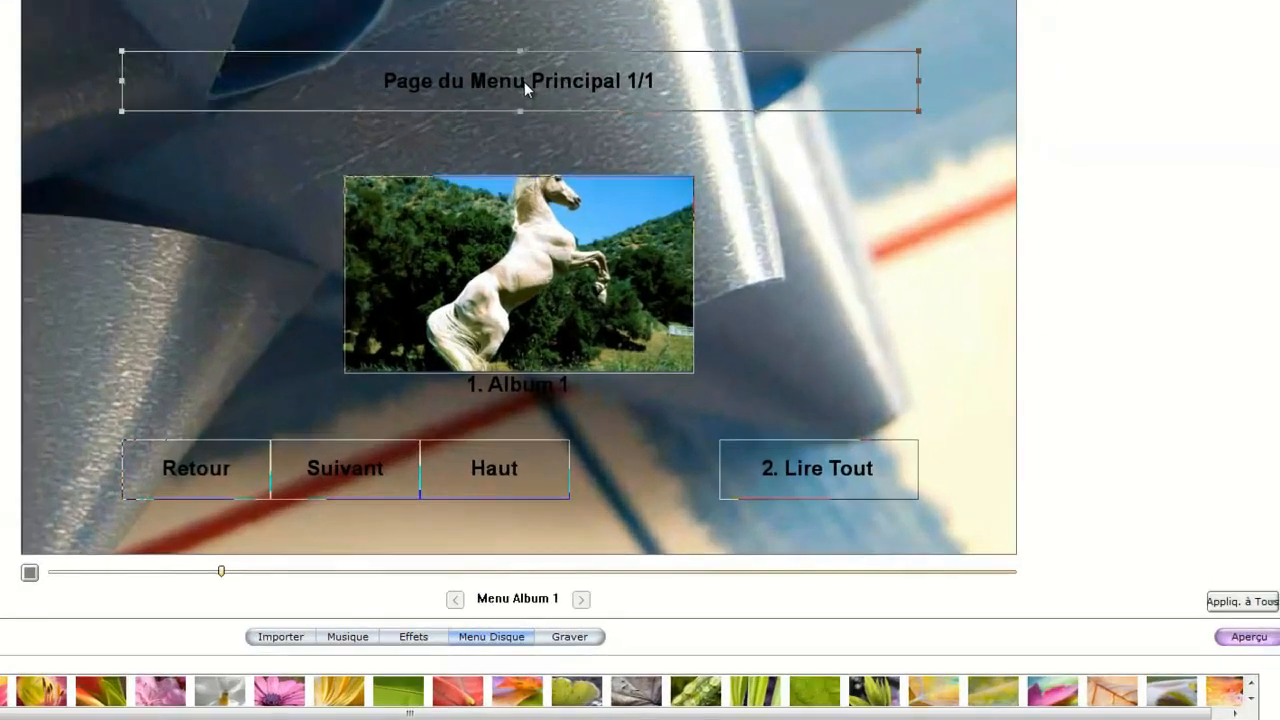
double_click(524, 81)
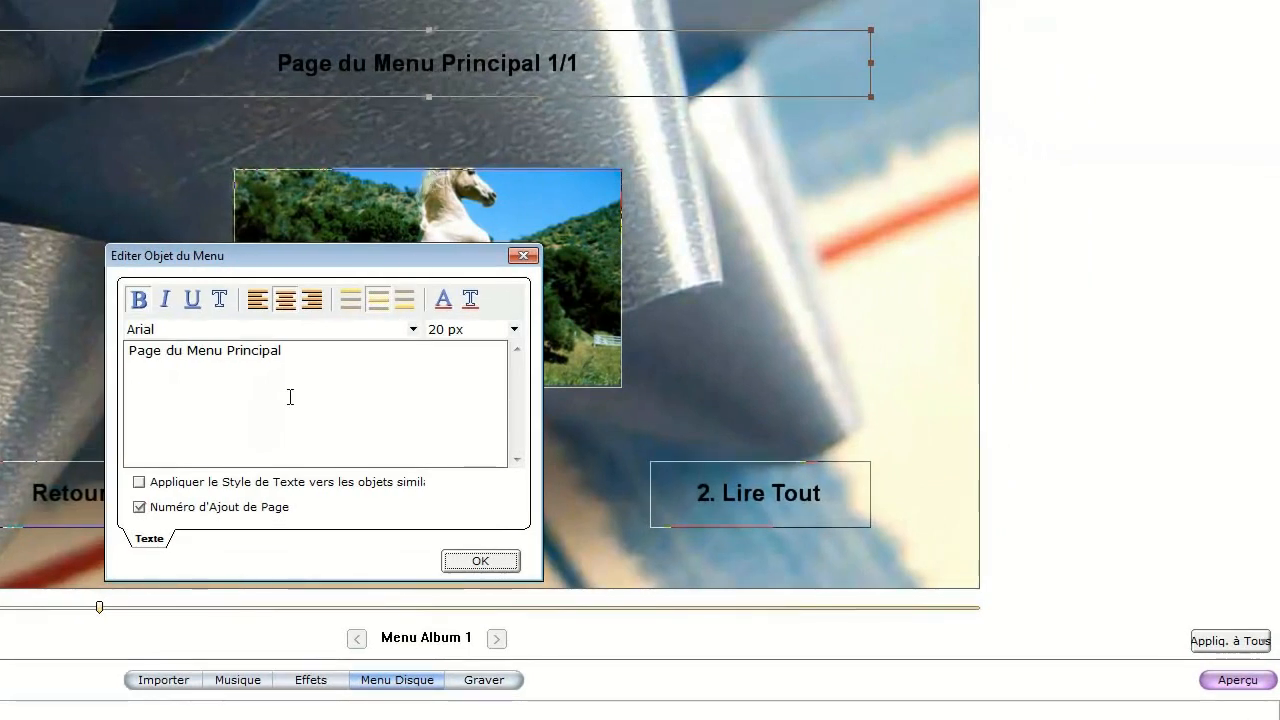
left_click_drag(302, 353, 120, 366)
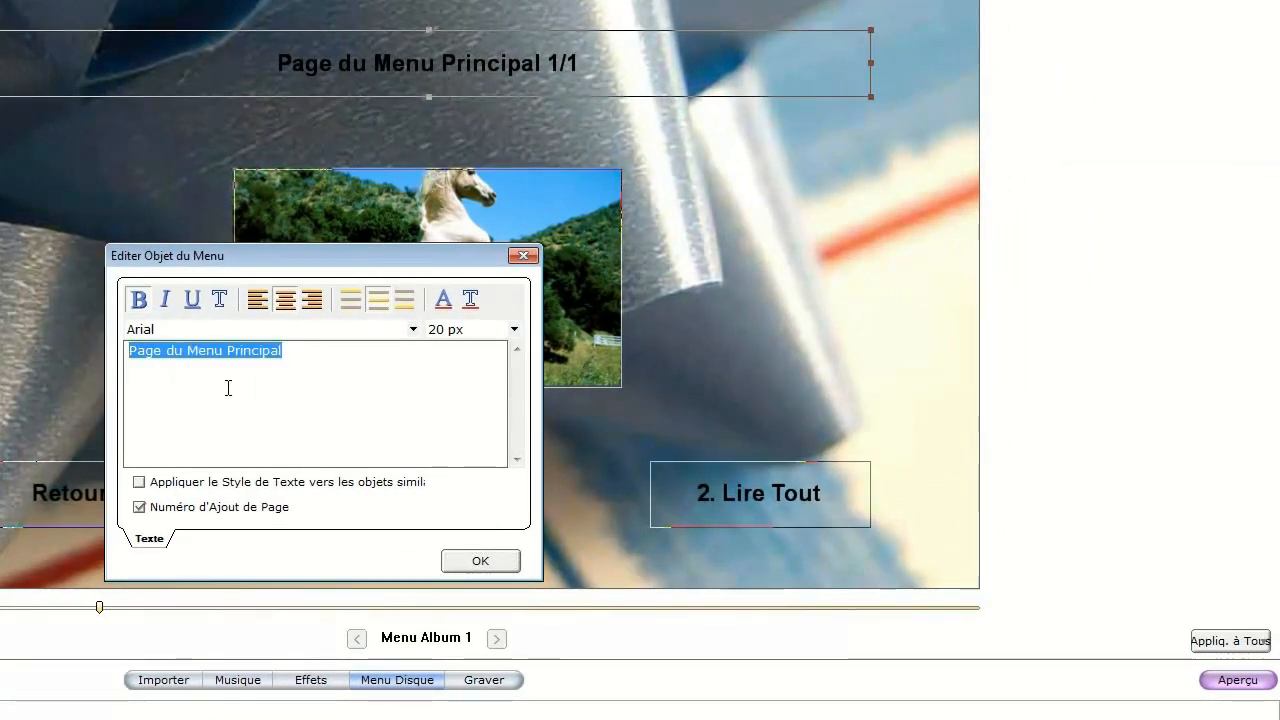
type("D")
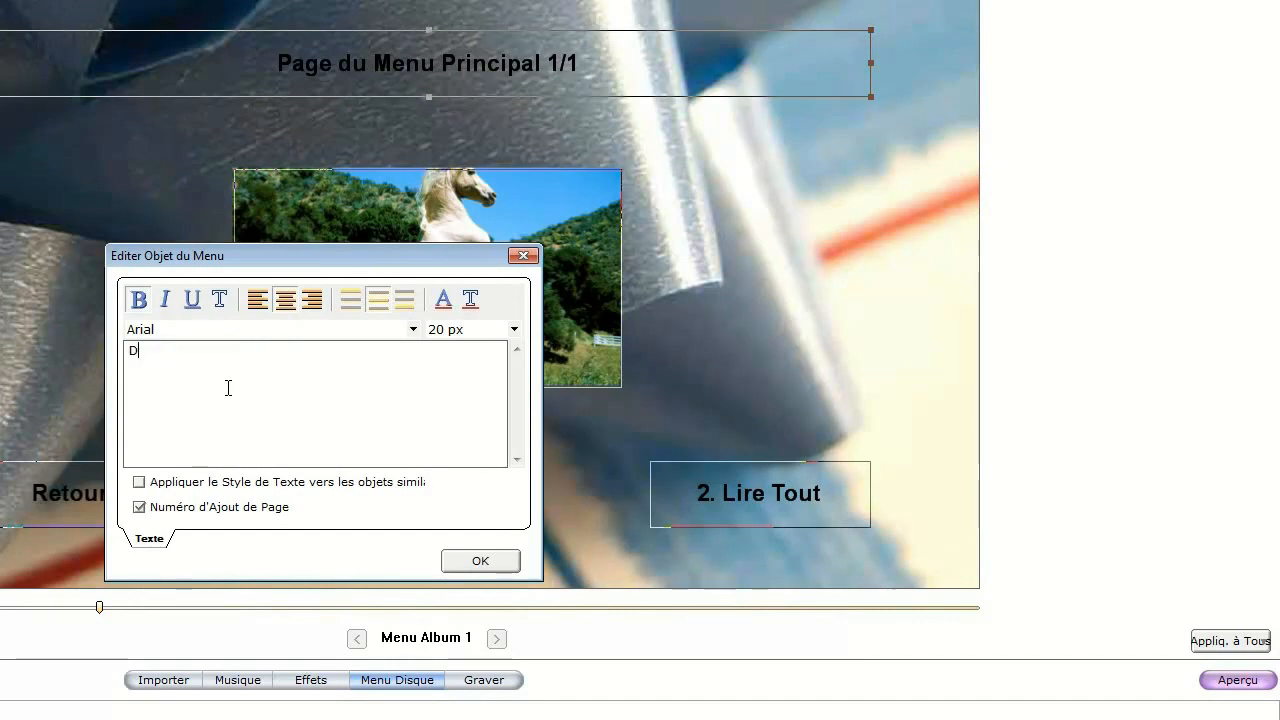
type("iaporama a")
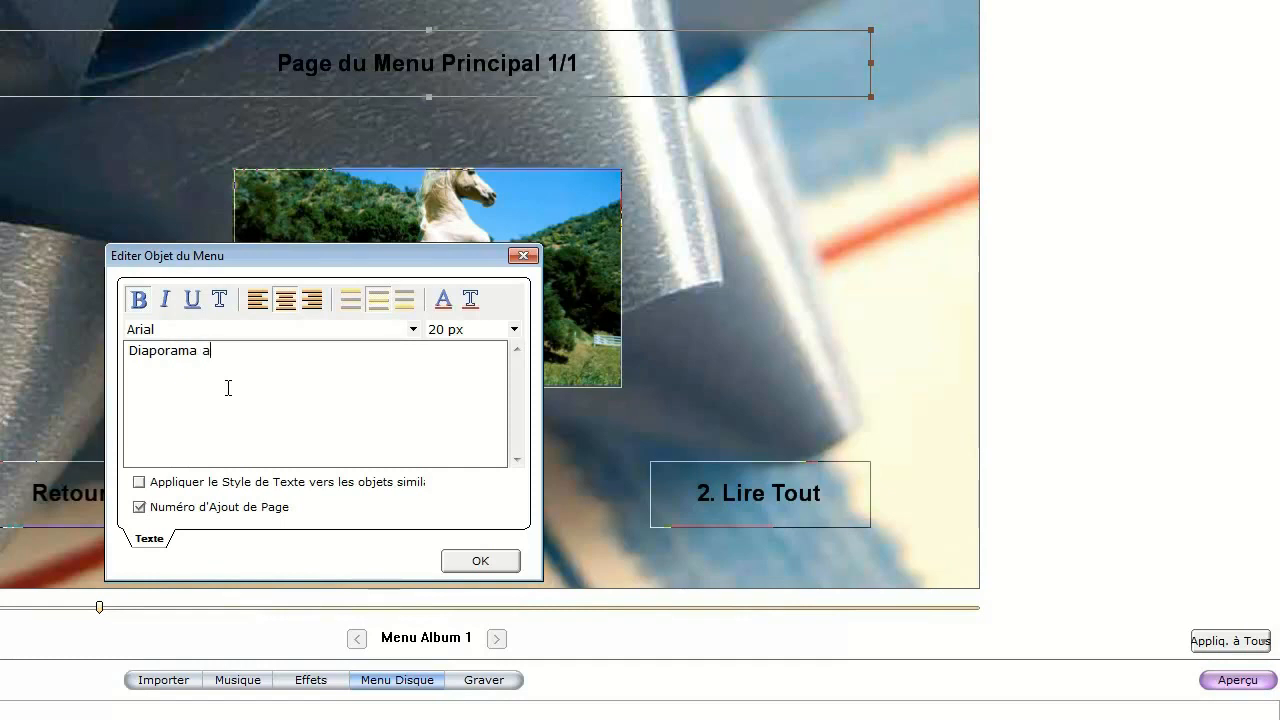
type("malier")
Set the menu title's text colour to magenta, hex C113BE
left_click(468, 302)
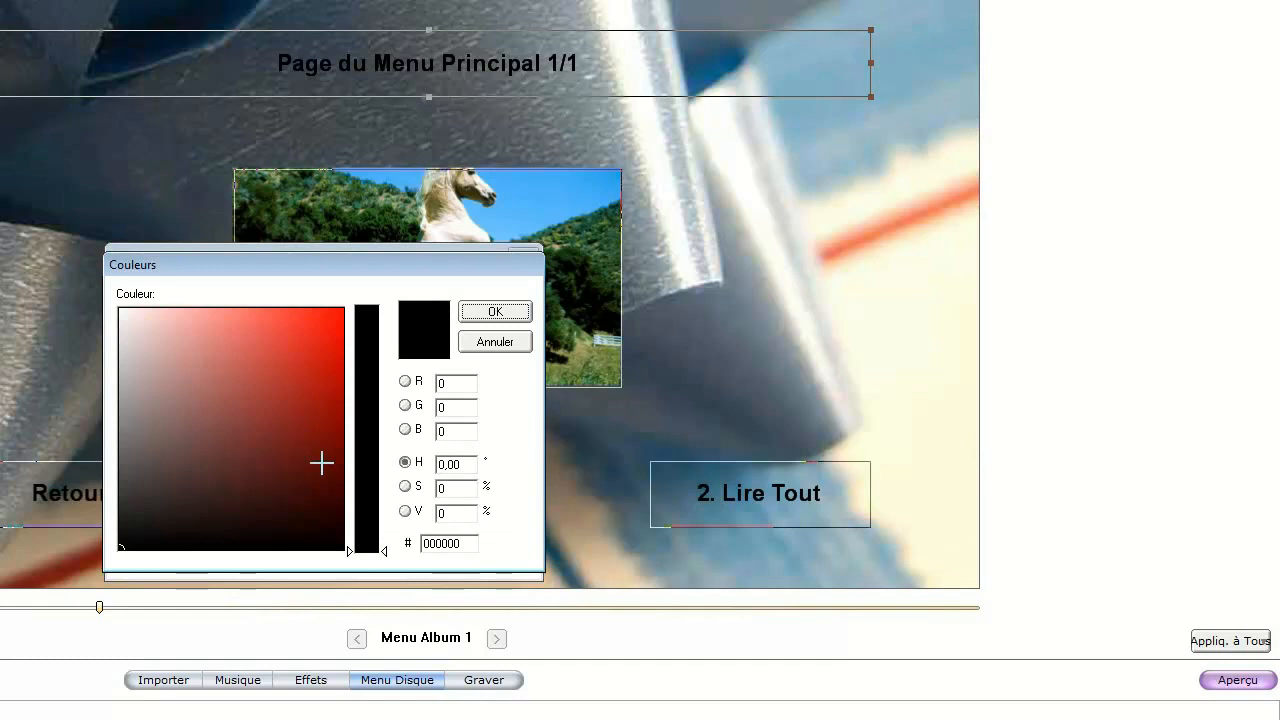
left_click(321, 367)
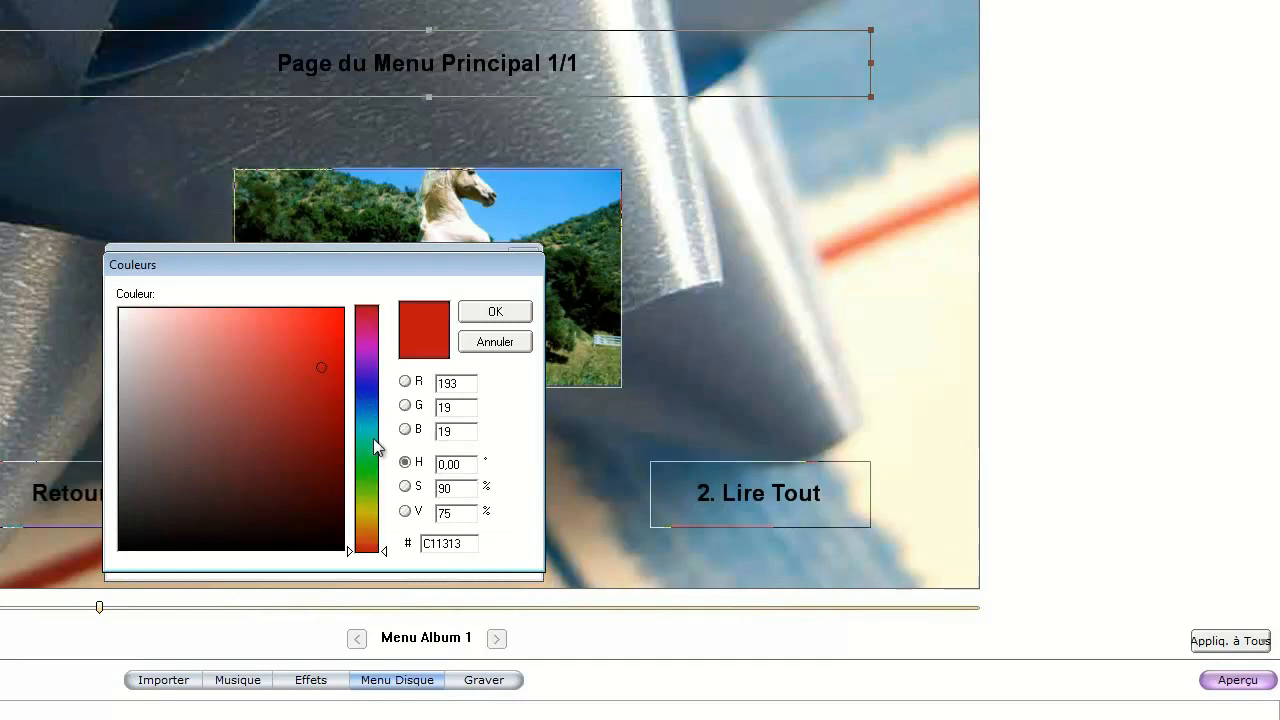
left_click(370, 348)
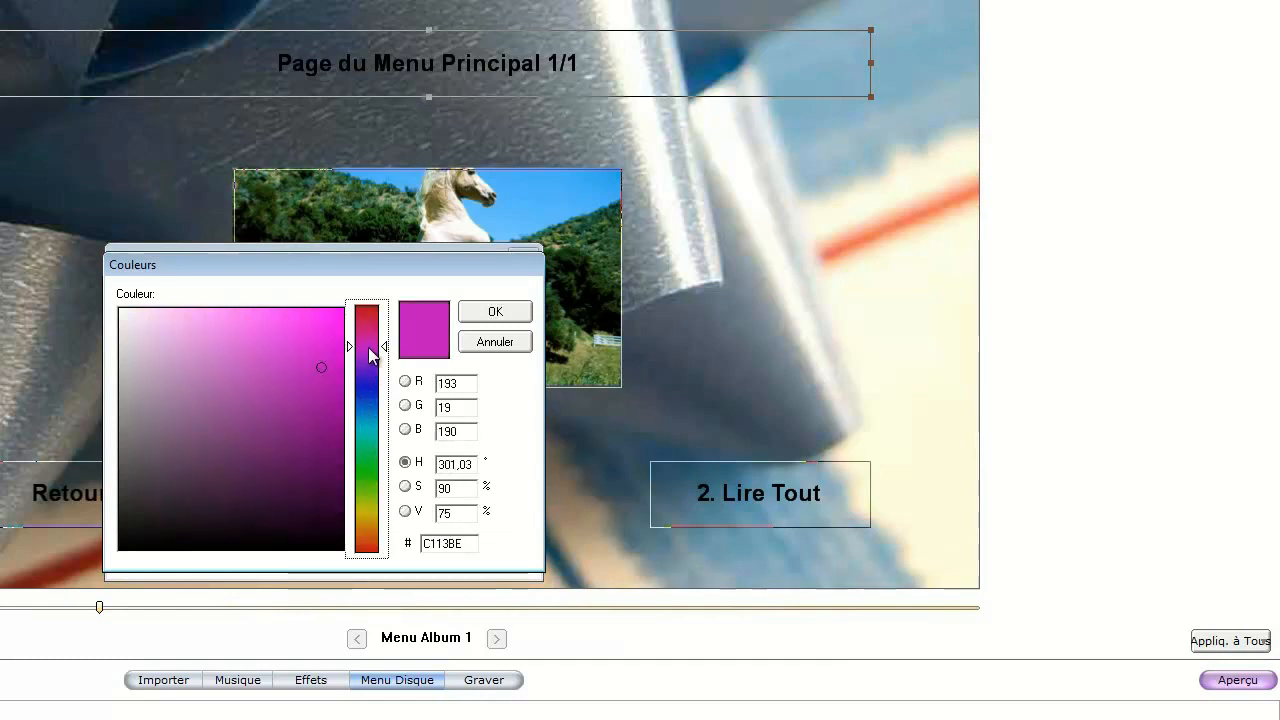
left_click(495, 312)
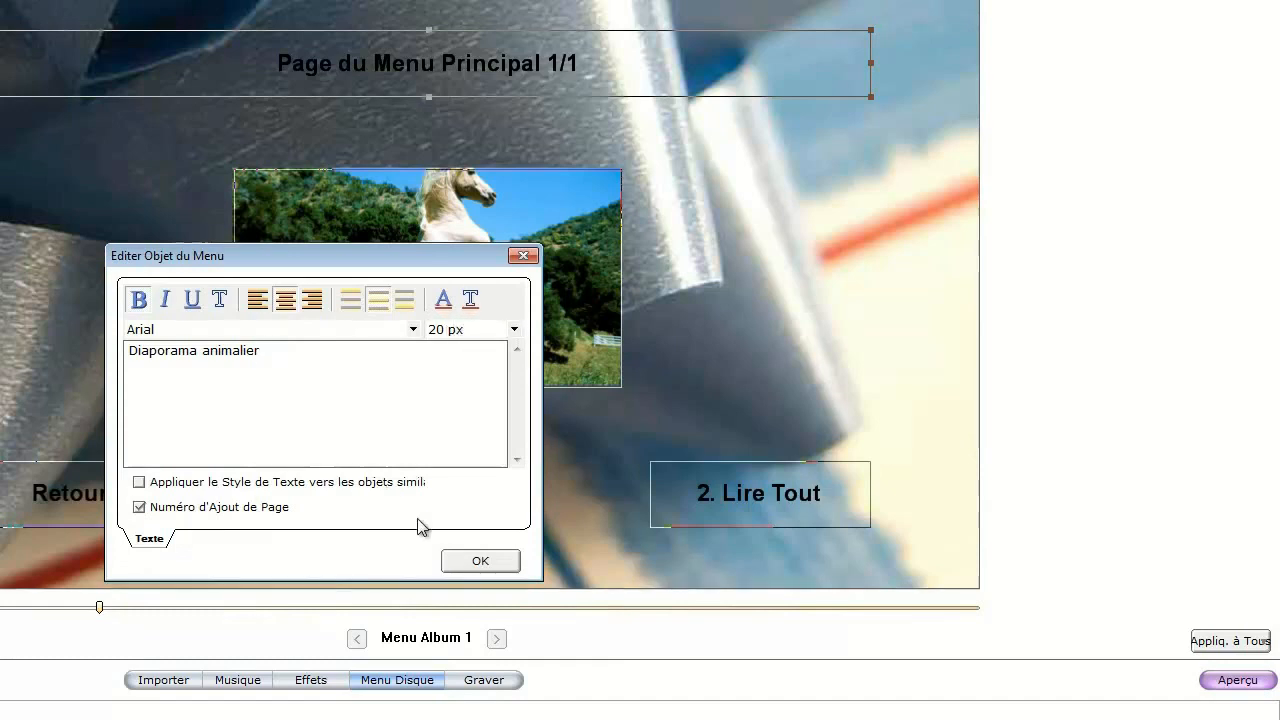
Change the menu title's font to Corbel and apply the edits to the menu object
left_click(363, 330)
scroll(250, 440, "down", 3)
scroll(250, 440, "down", 8)
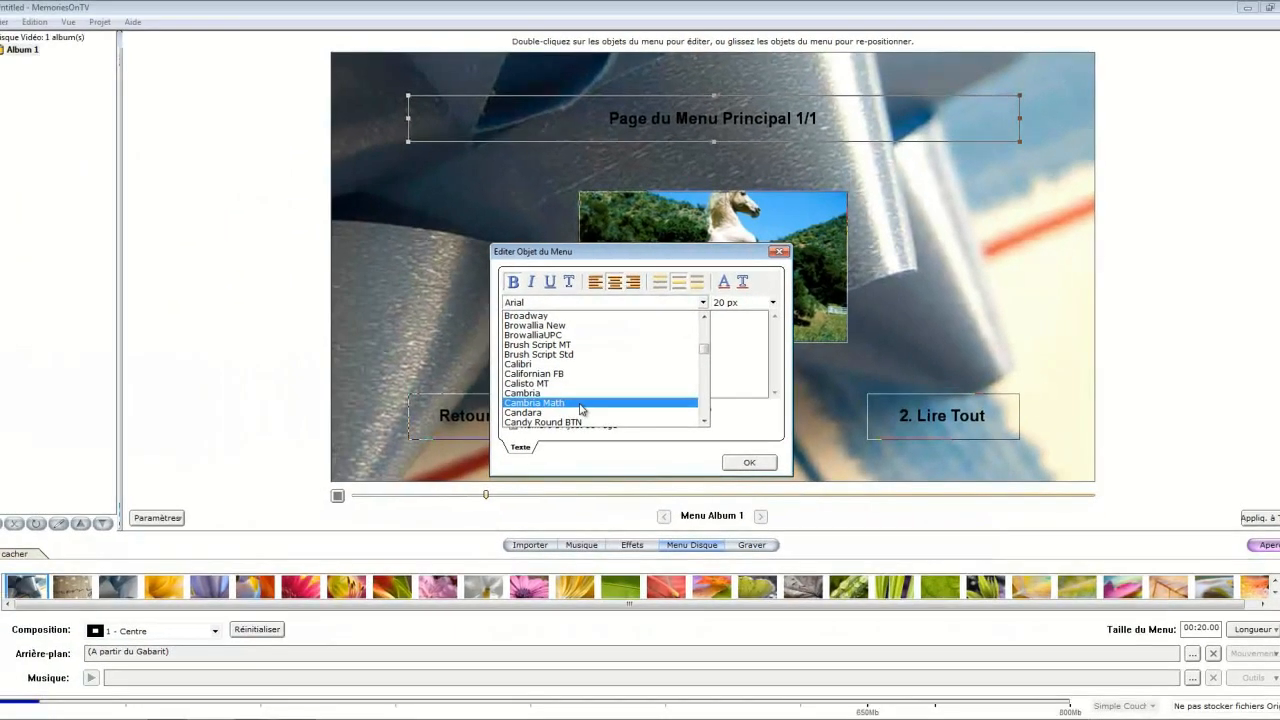
scroll(560, 404, "down", 3)
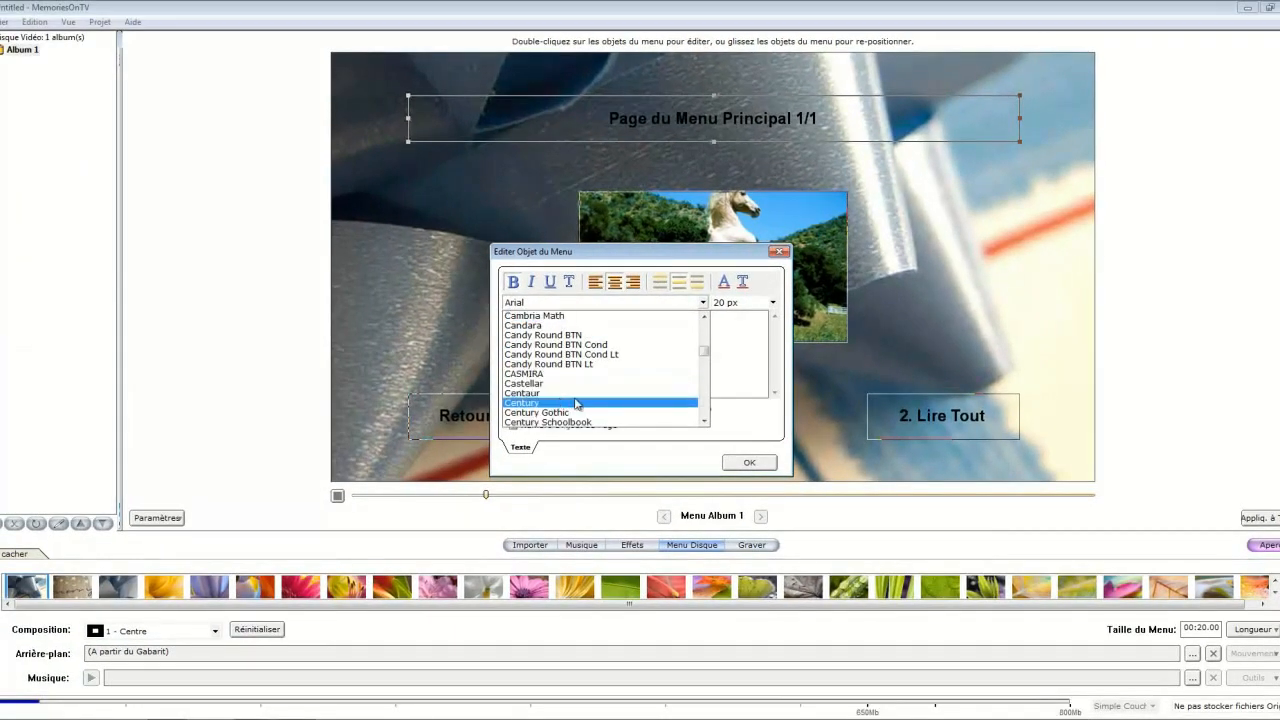
scroll(576, 403, "down", 2)
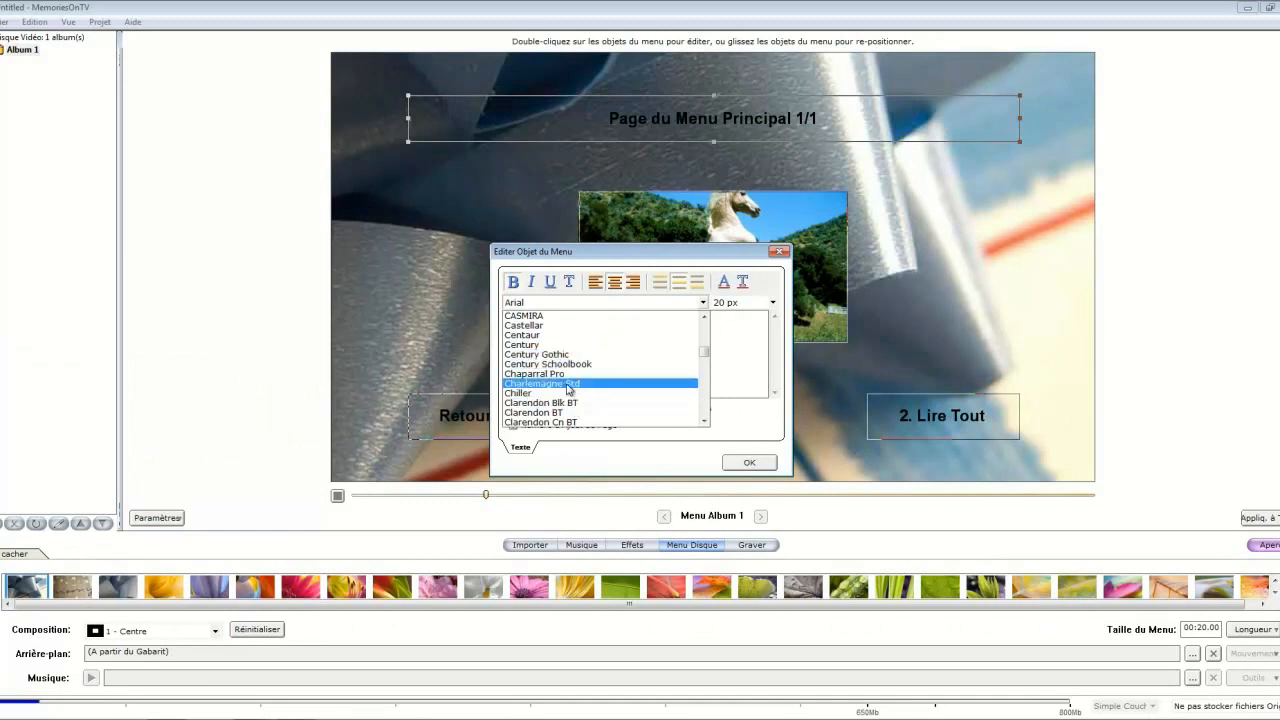
scroll(566, 380, "down", 4)
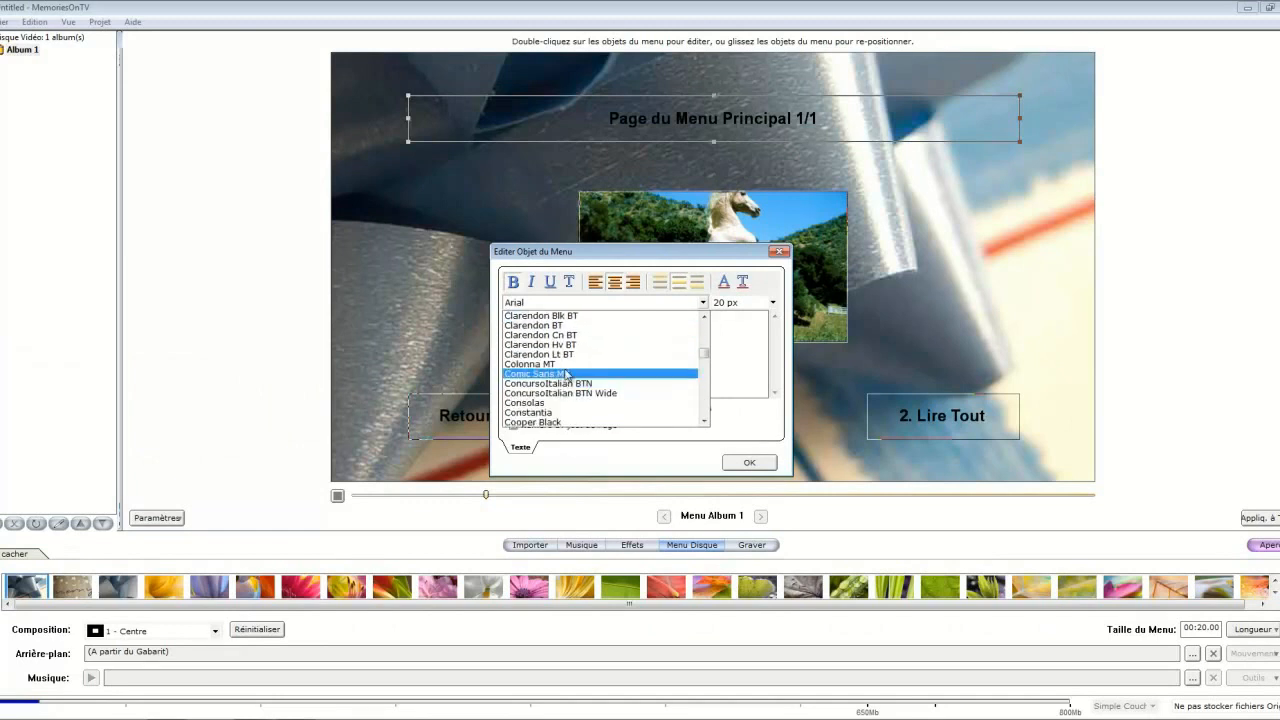
scroll(567, 375, "down", 2)
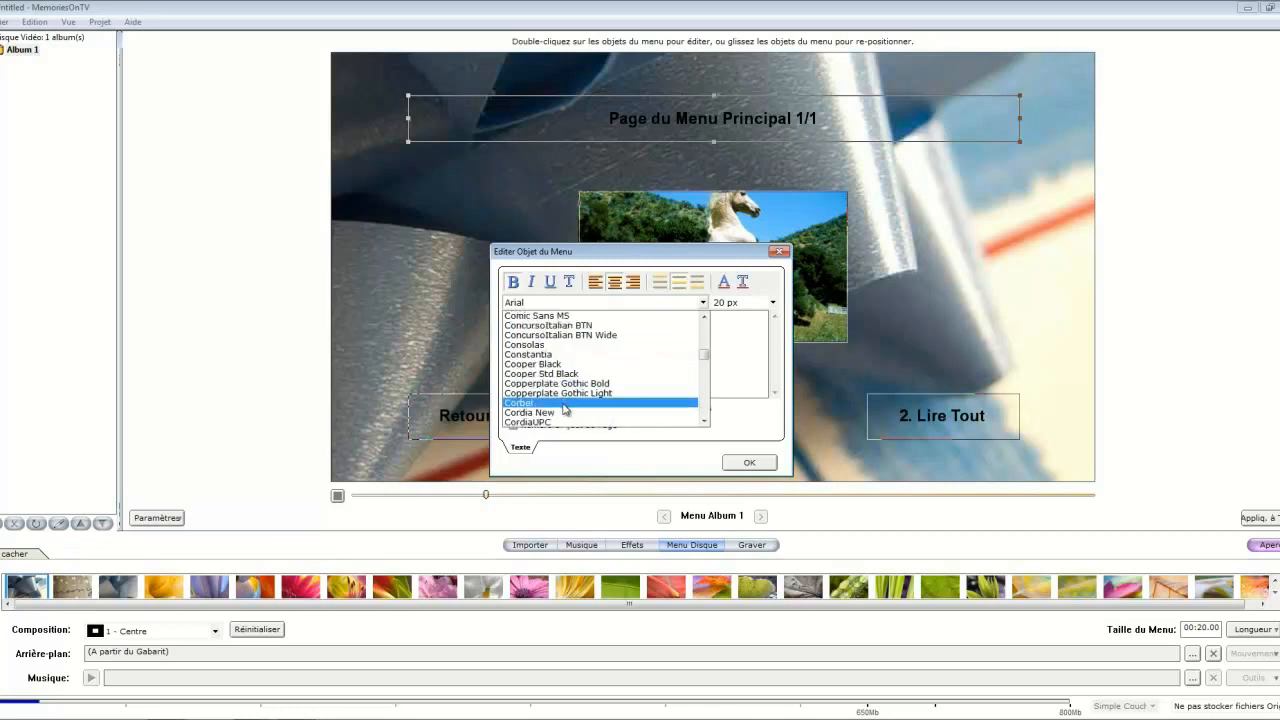
left_click(566, 404)
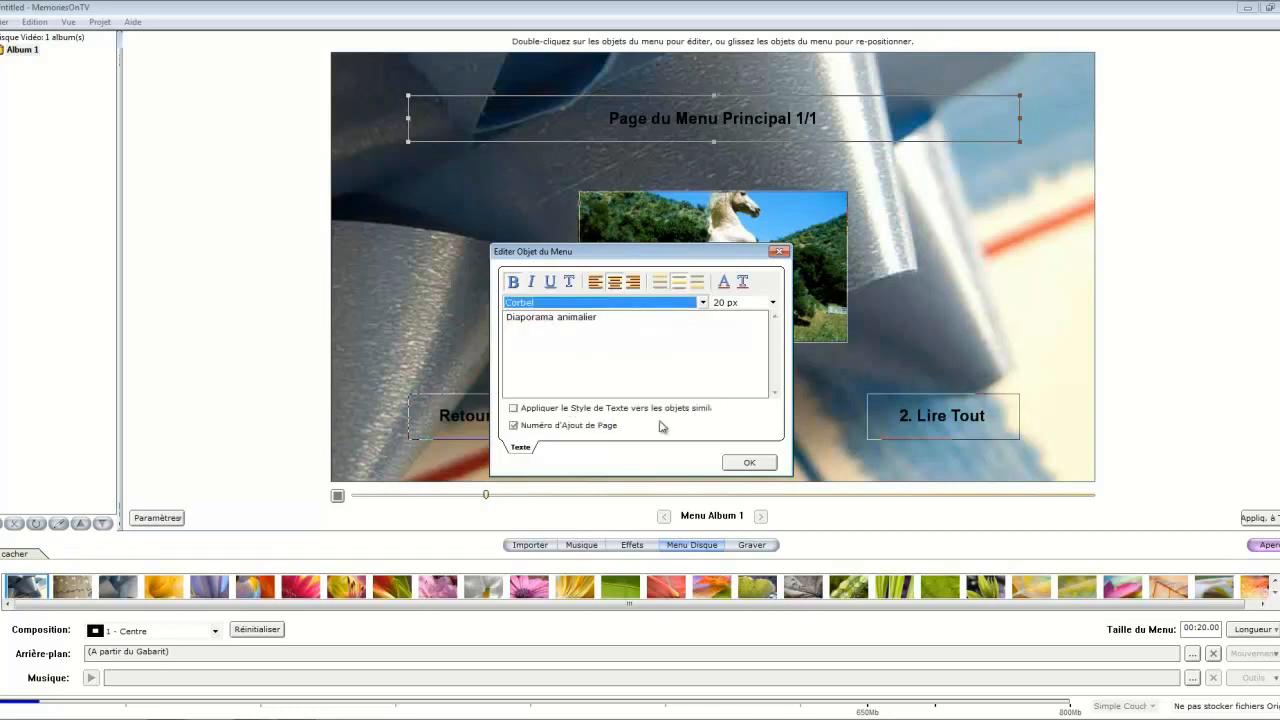
left_click(748, 464)
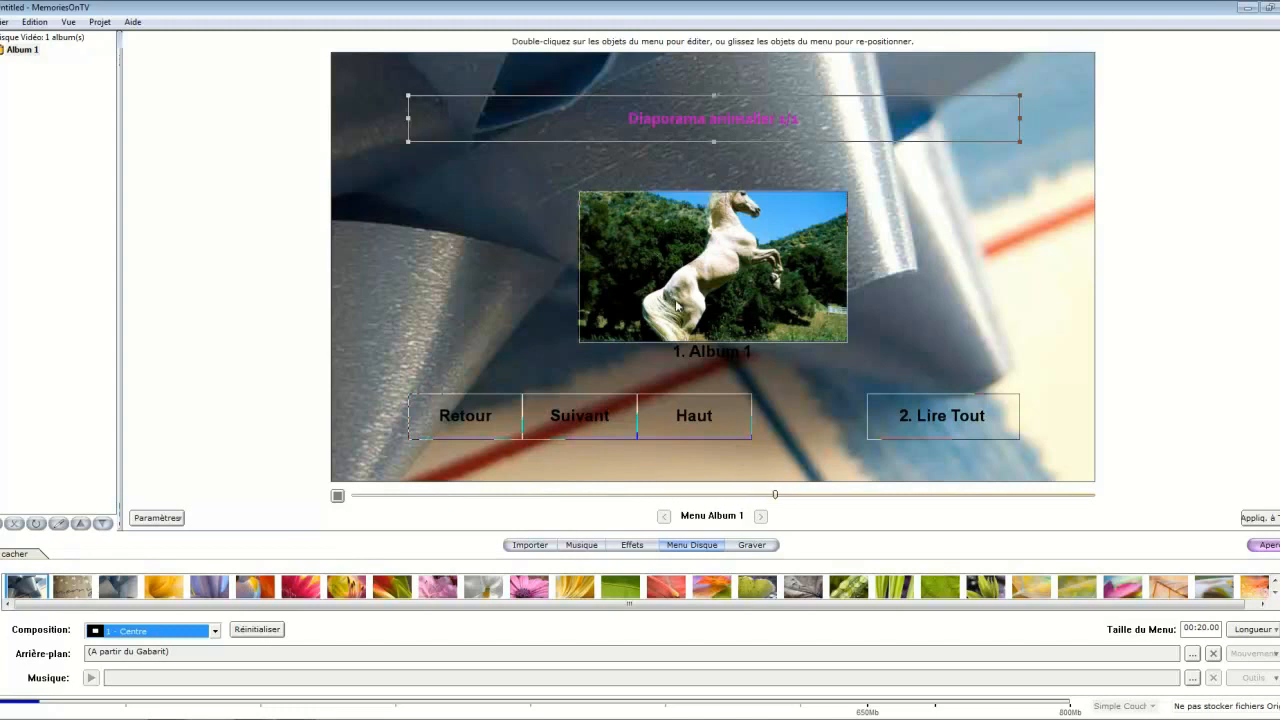
Preview the disc menu, start Album 1 from its thumbnail, and close the preview
left_click(1276, 549)
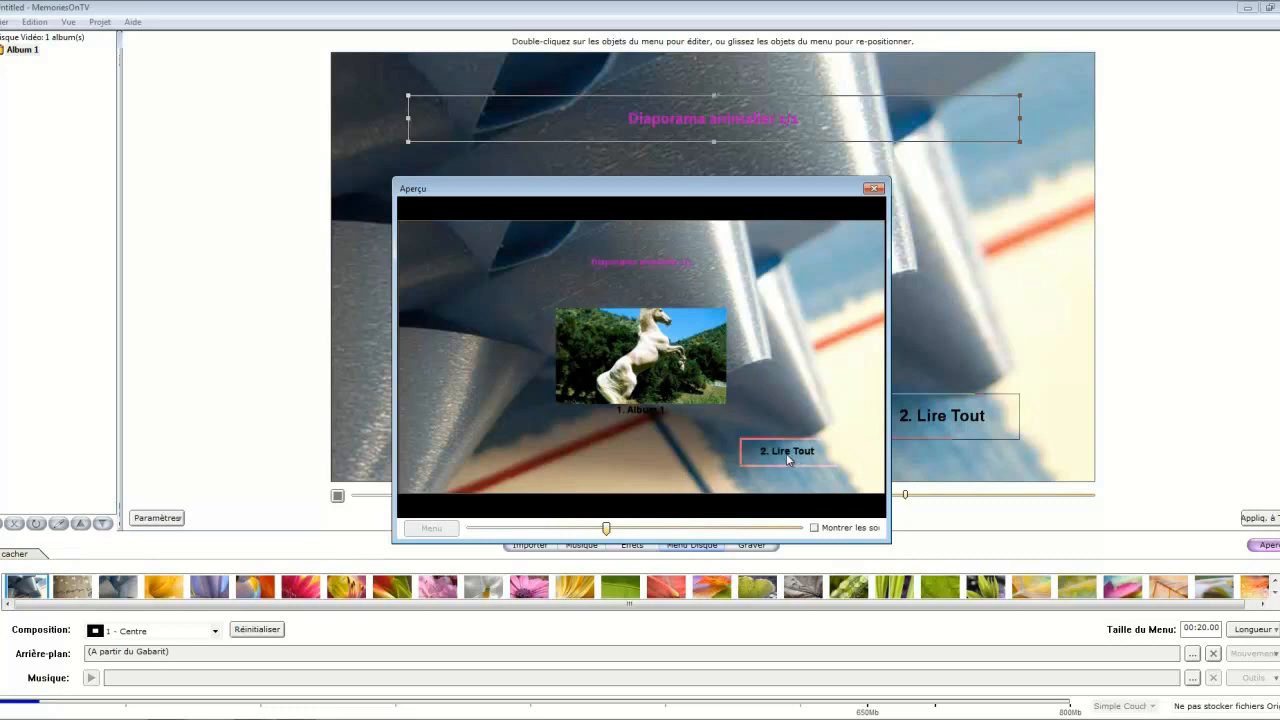
left_click(635, 358)
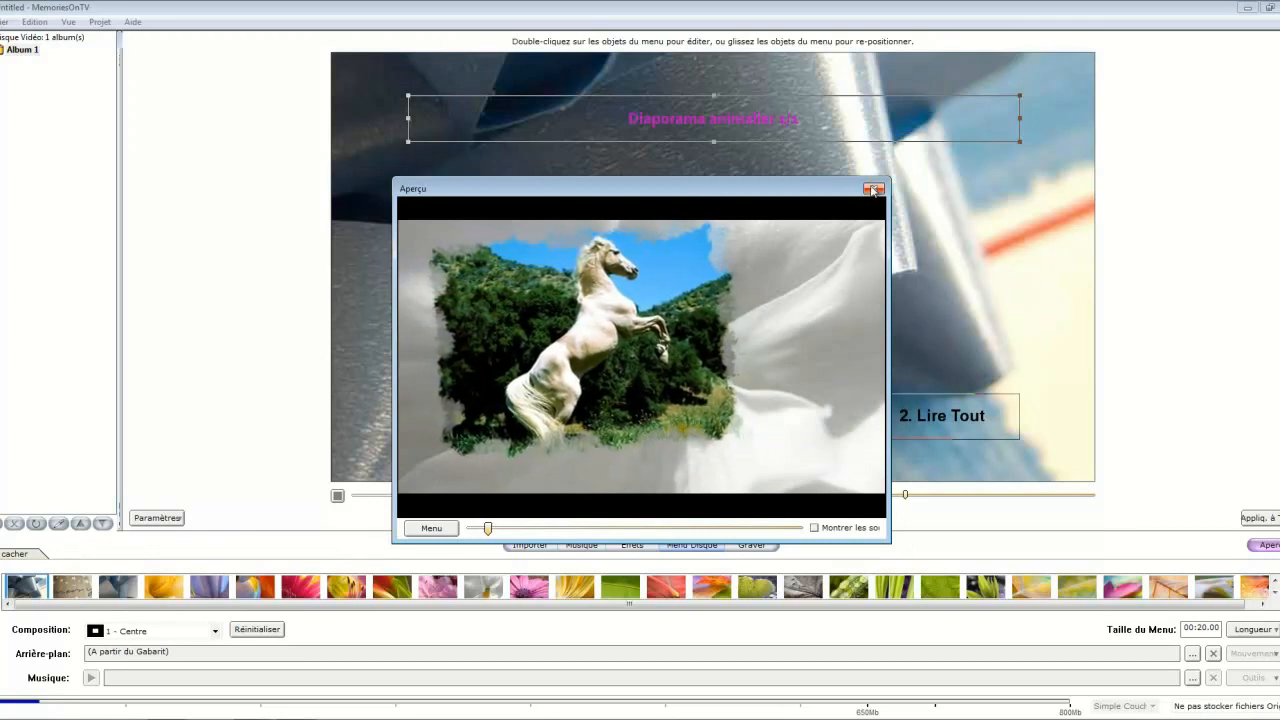
left_click(874, 190)
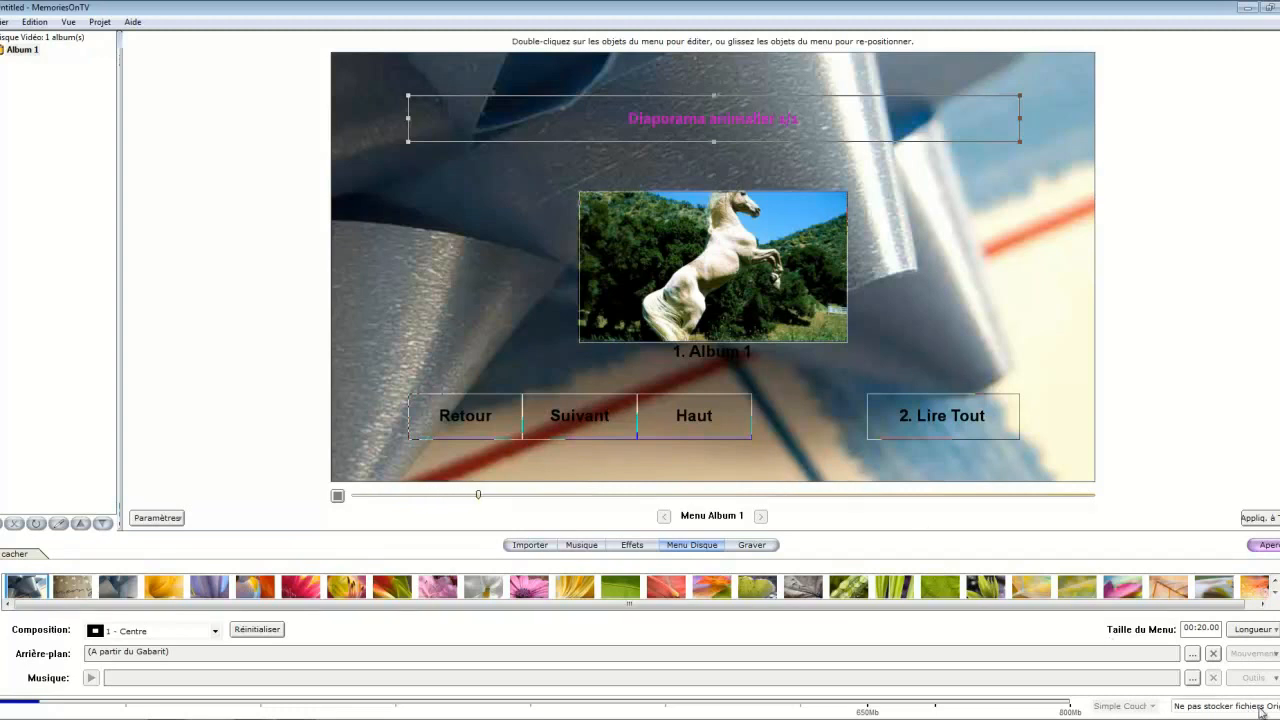
Add the song "19 - Matt Dusk - Good News" from the "images animaux" folder as the disc menu's music
left_click(1192, 680)
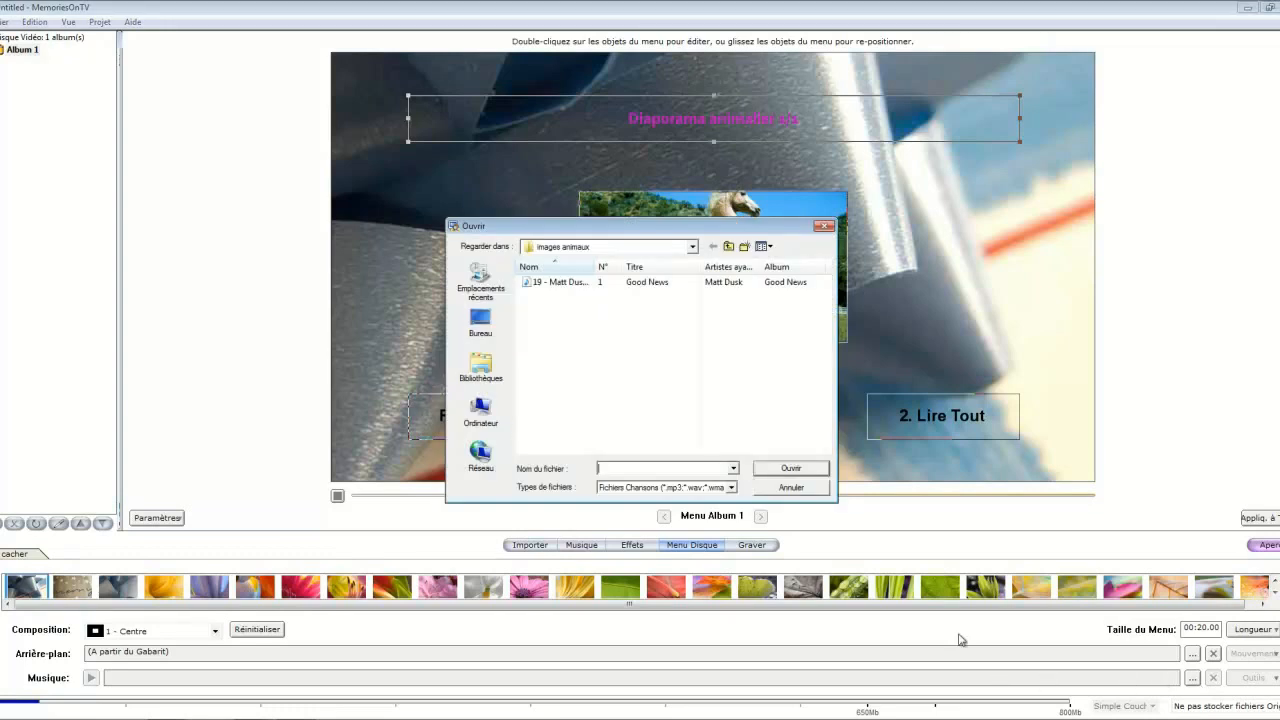
left_click(580, 284)
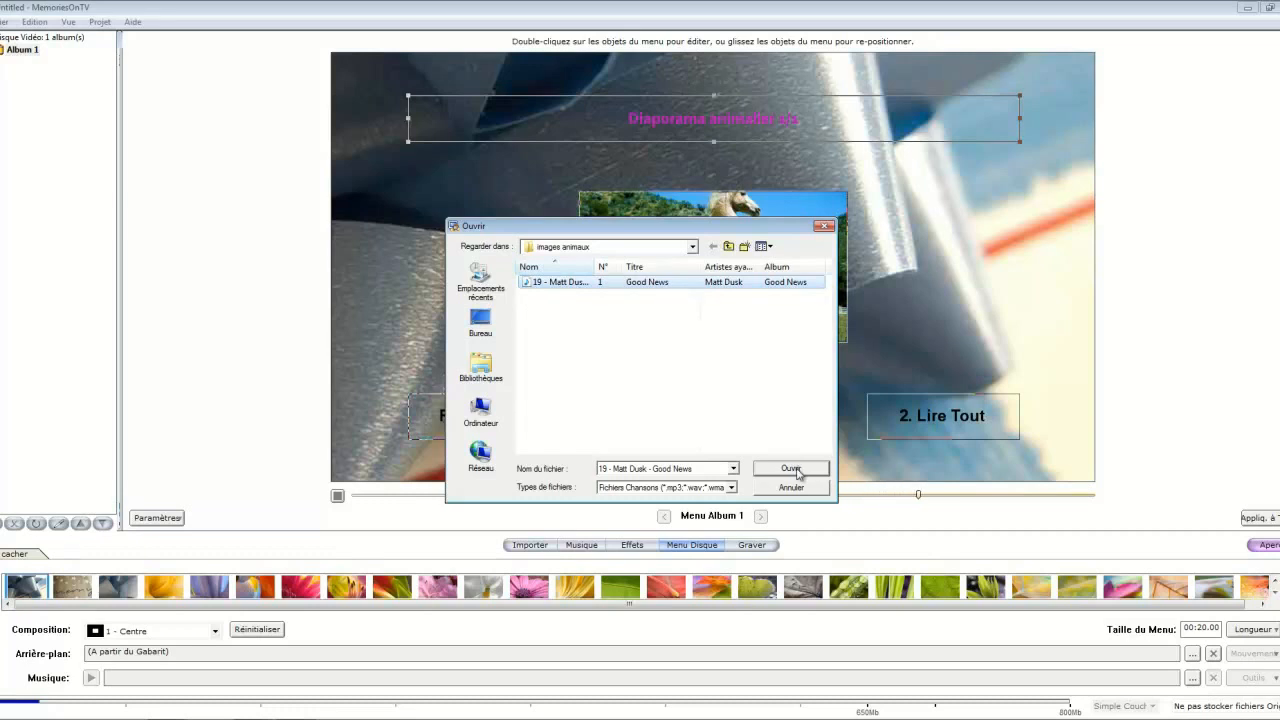
left_click(790, 469)
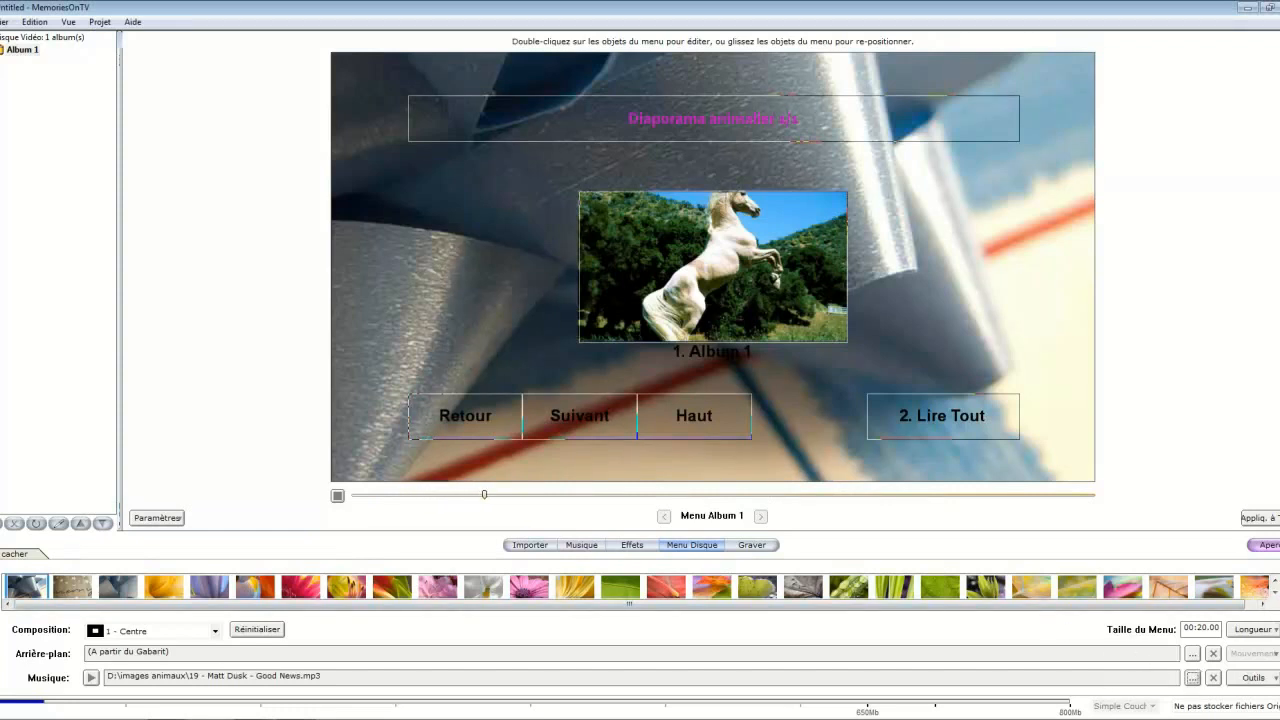
left_click(1252, 678)
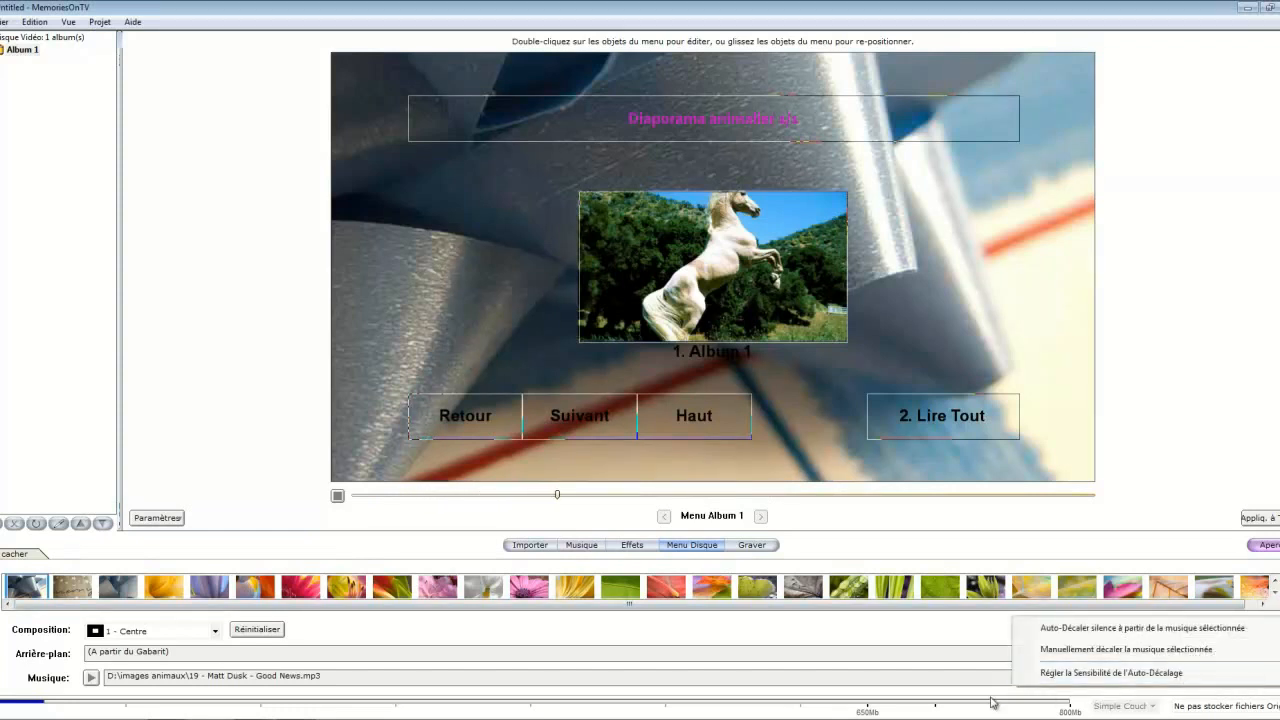
left_click(203, 677)
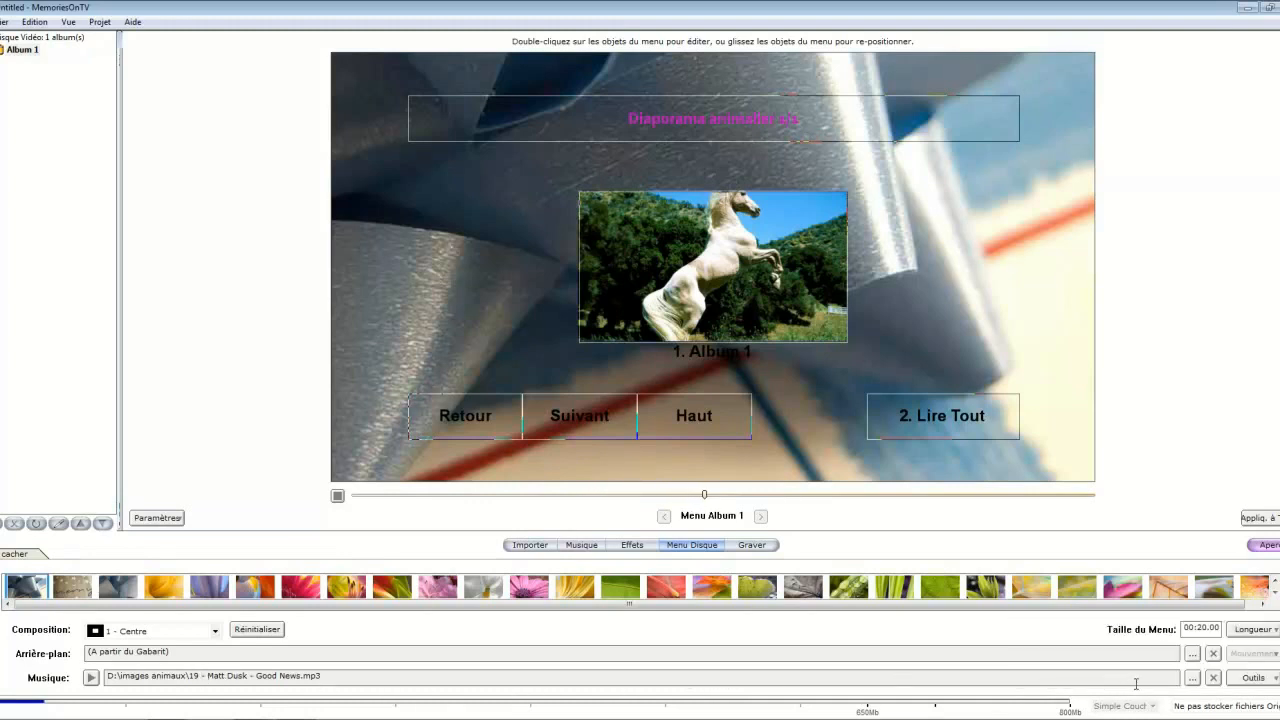
left_click(1276, 633)
left_click(1258, 633)
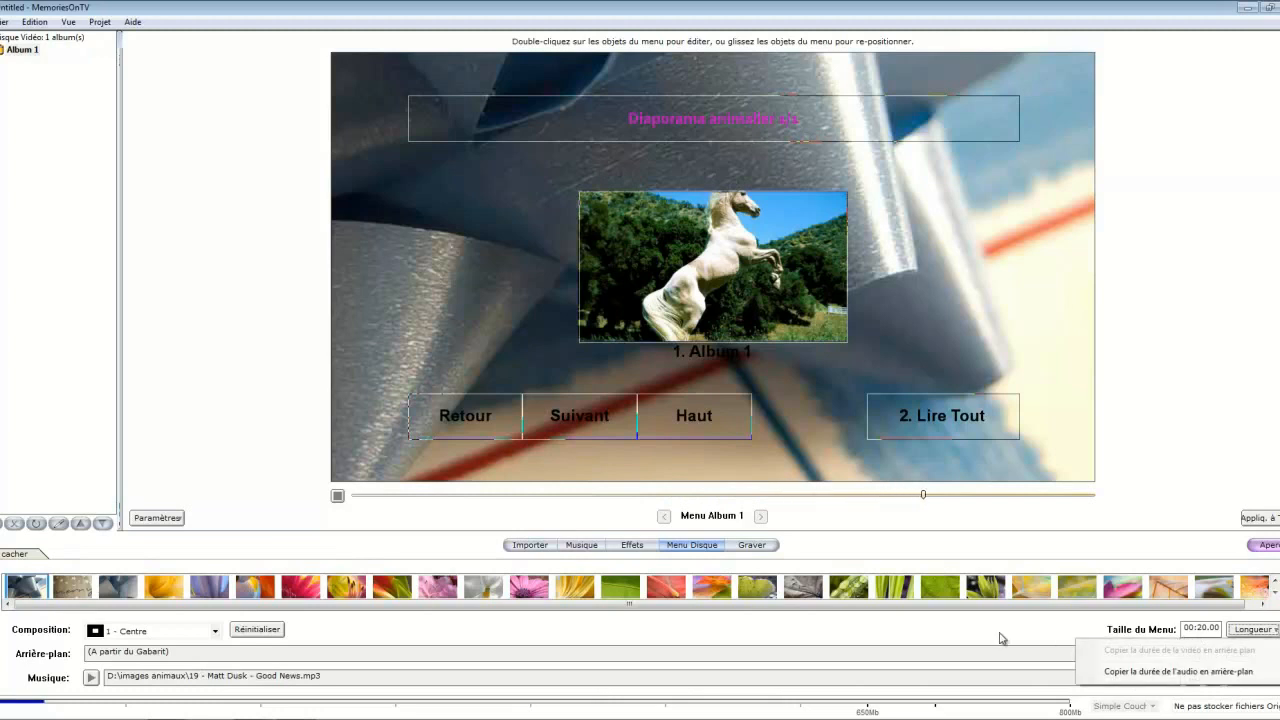
left_click(943, 645)
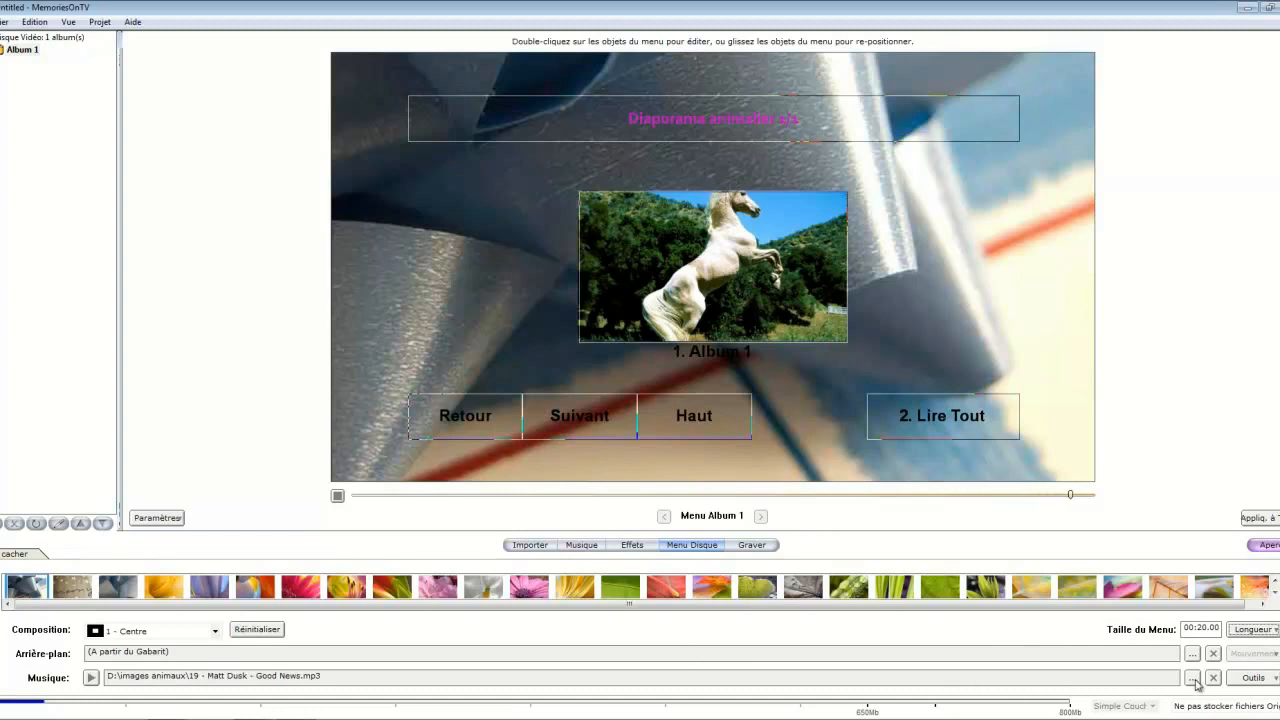
Preview the disc menu with its background music, then close the preview
left_click(1274, 548)
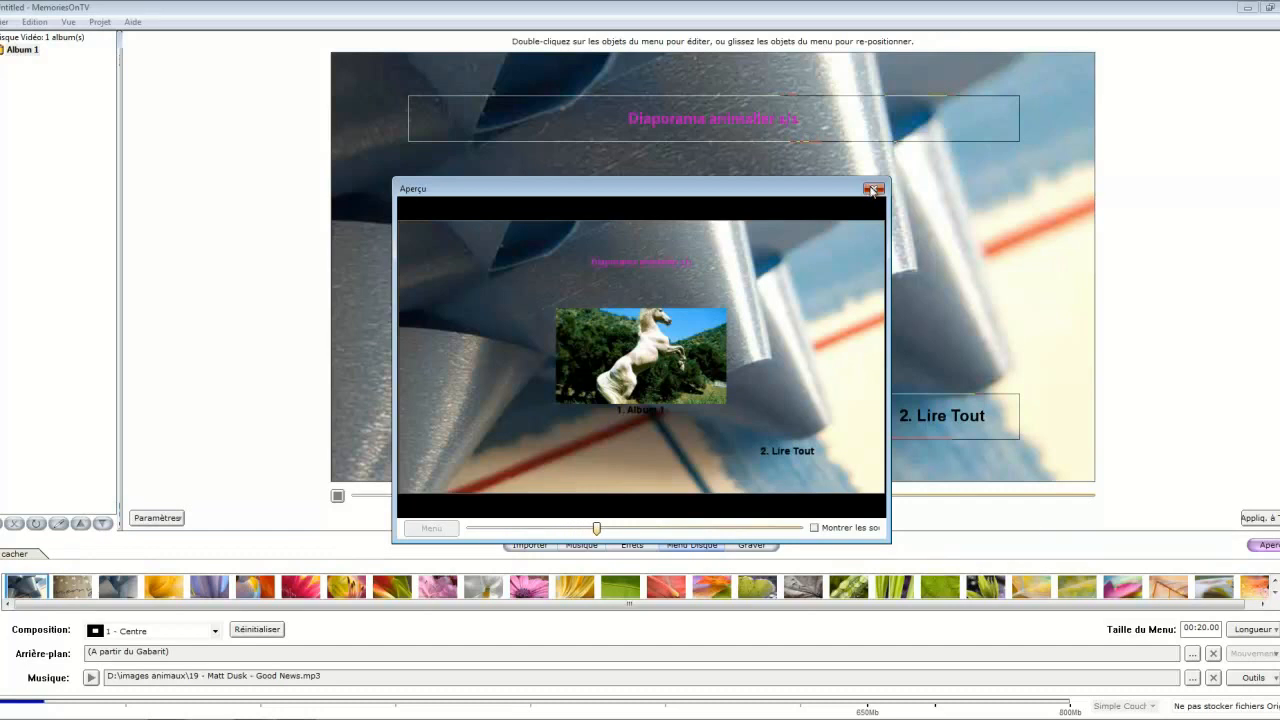
left_click(873, 189)
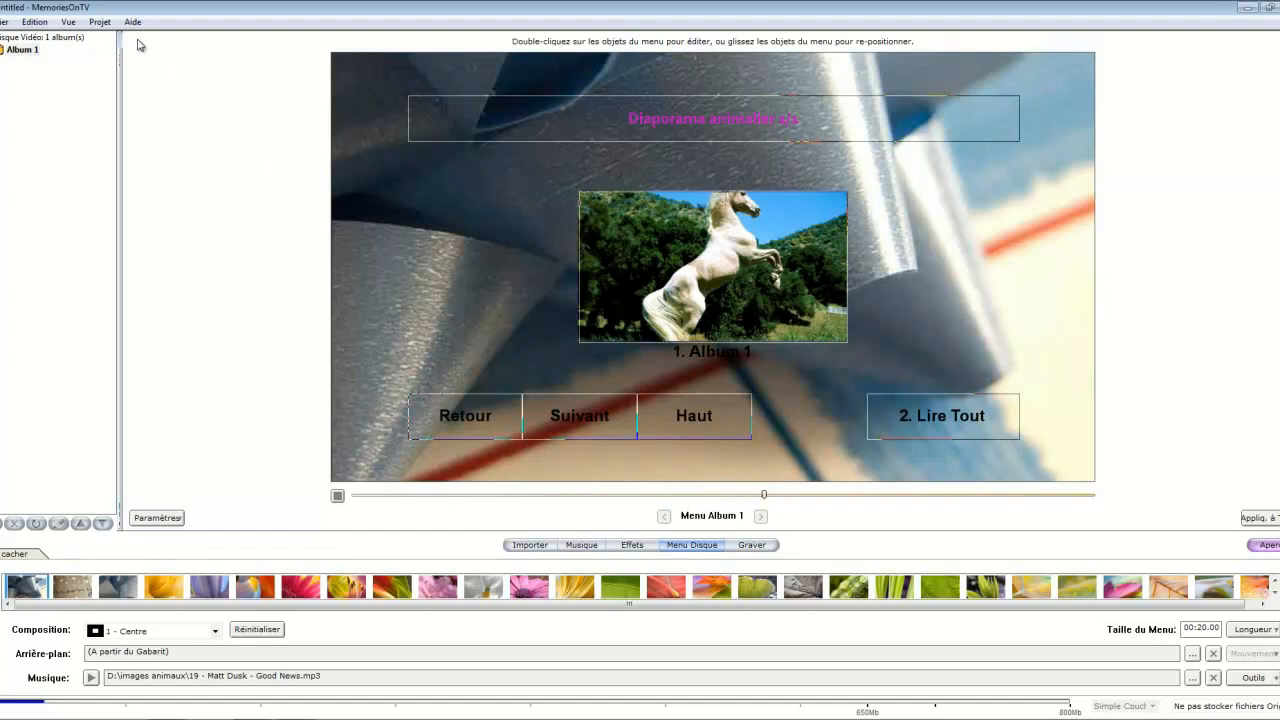
Review the Graver, Effets and Génération Vidéo preferences, and check the album thumbnail's selection highlight in the disc menu preview
left_click(42, 22)
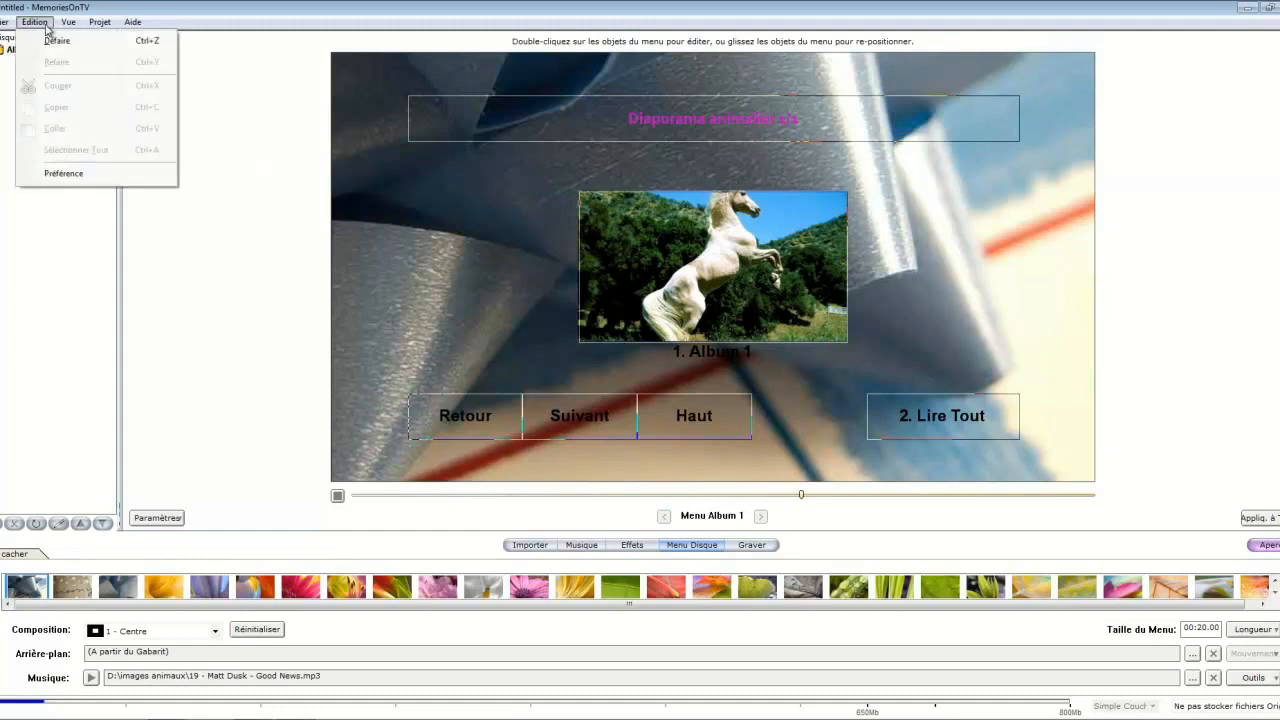
left_click(68, 175)
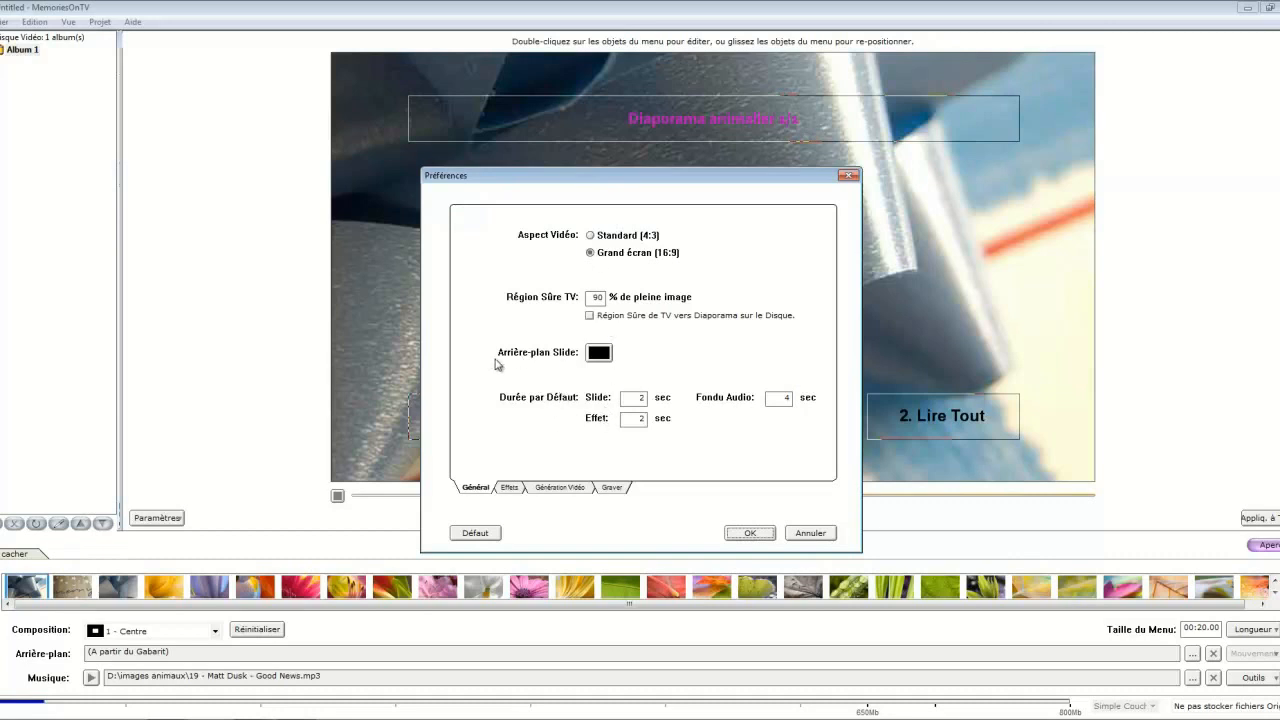
left_click(606, 490)
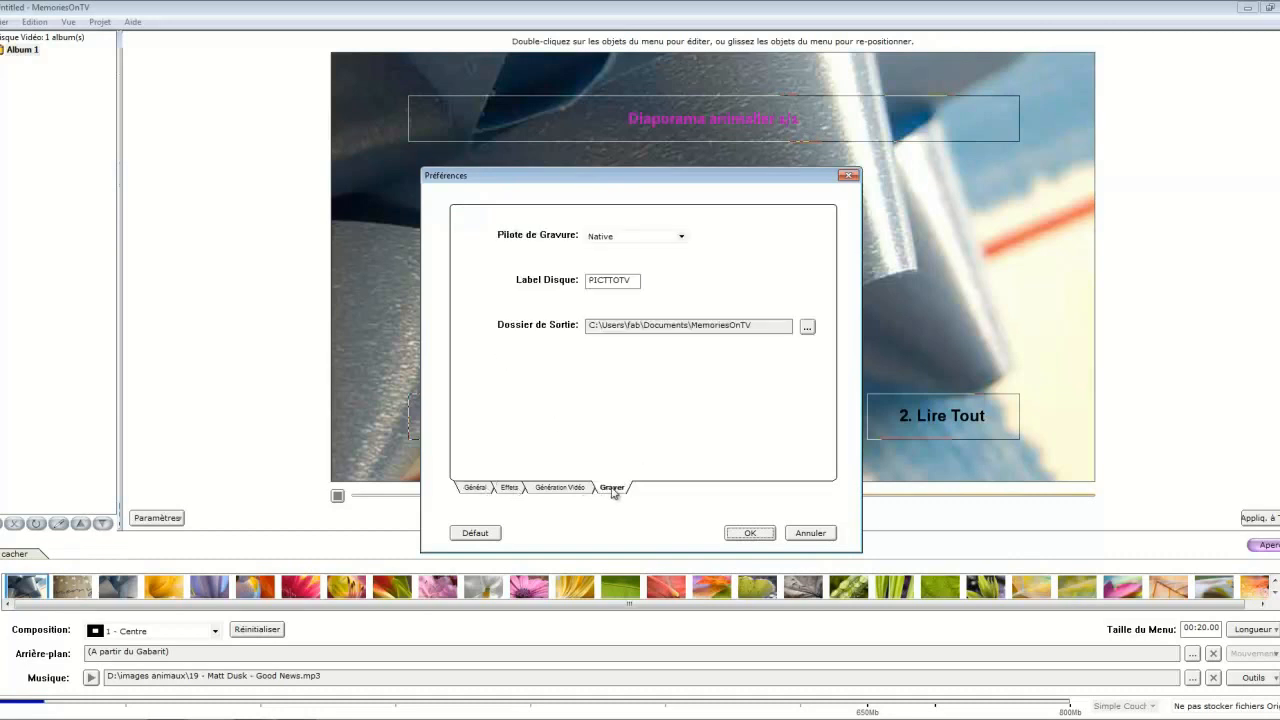
left_click(527, 494)
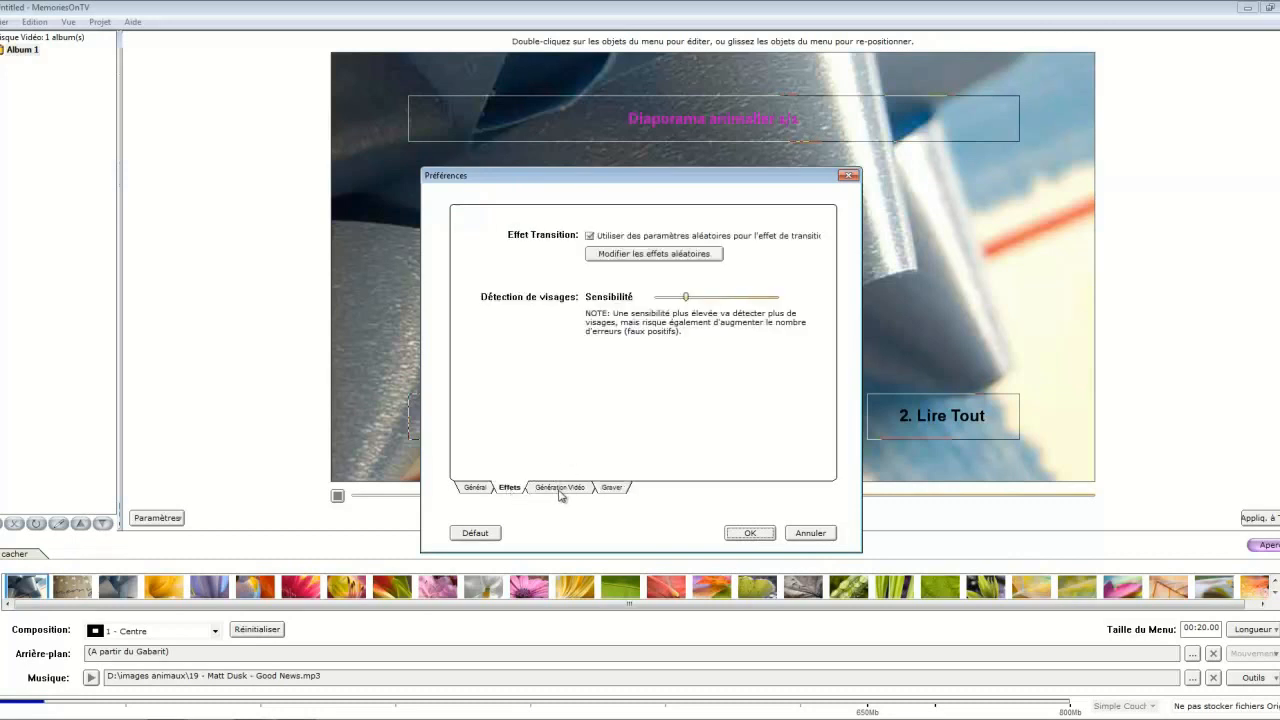
left_click(562, 493)
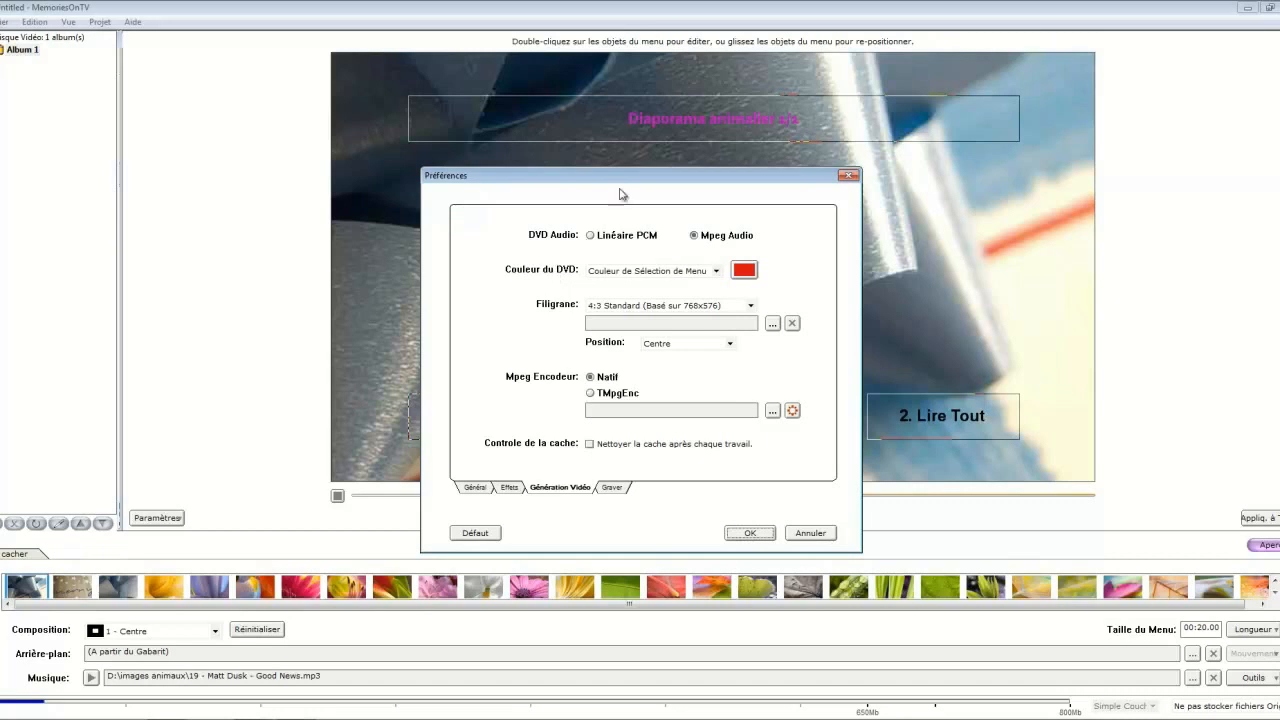
left_click_drag(624, 183, 526, 176)
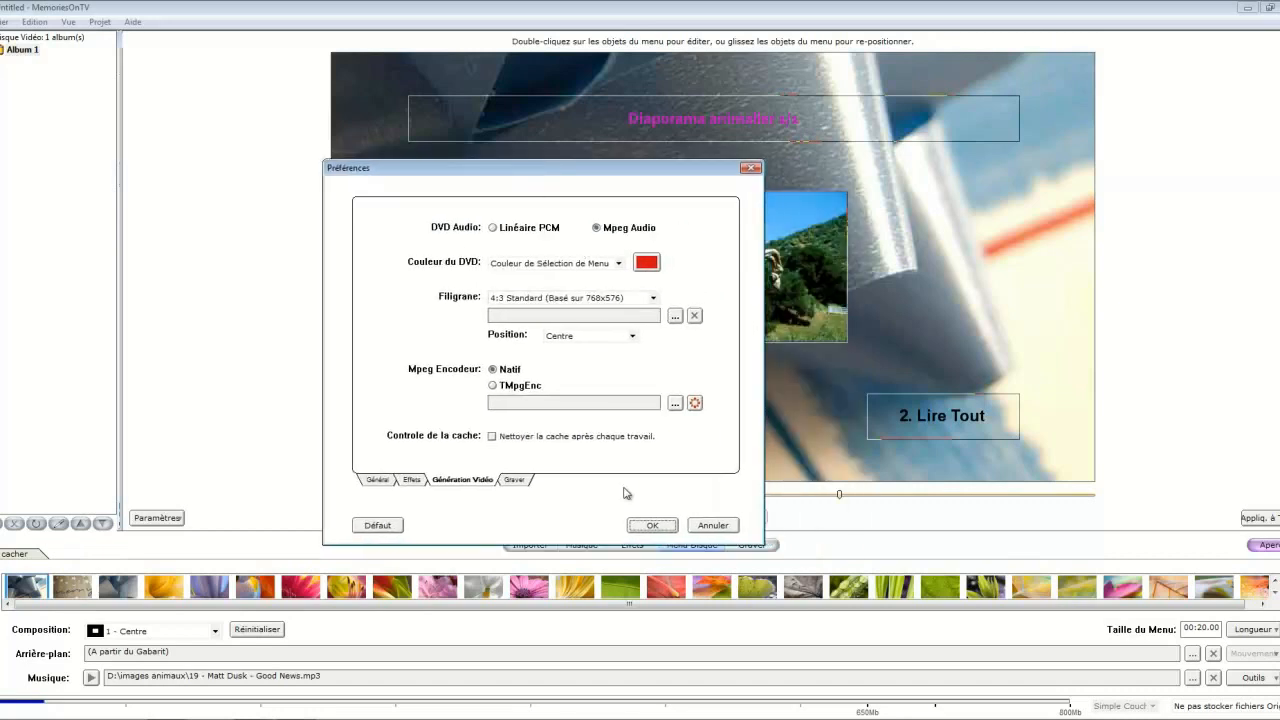
left_click(657, 530)
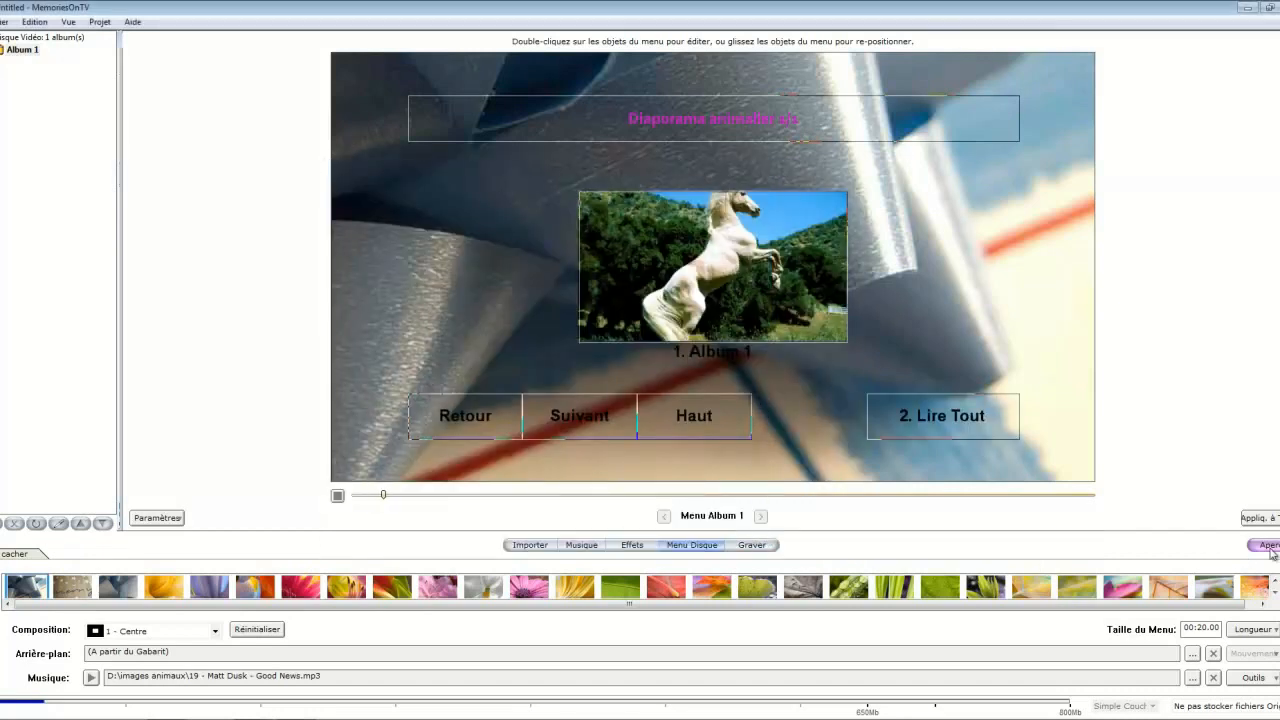
left_click(1266, 546)
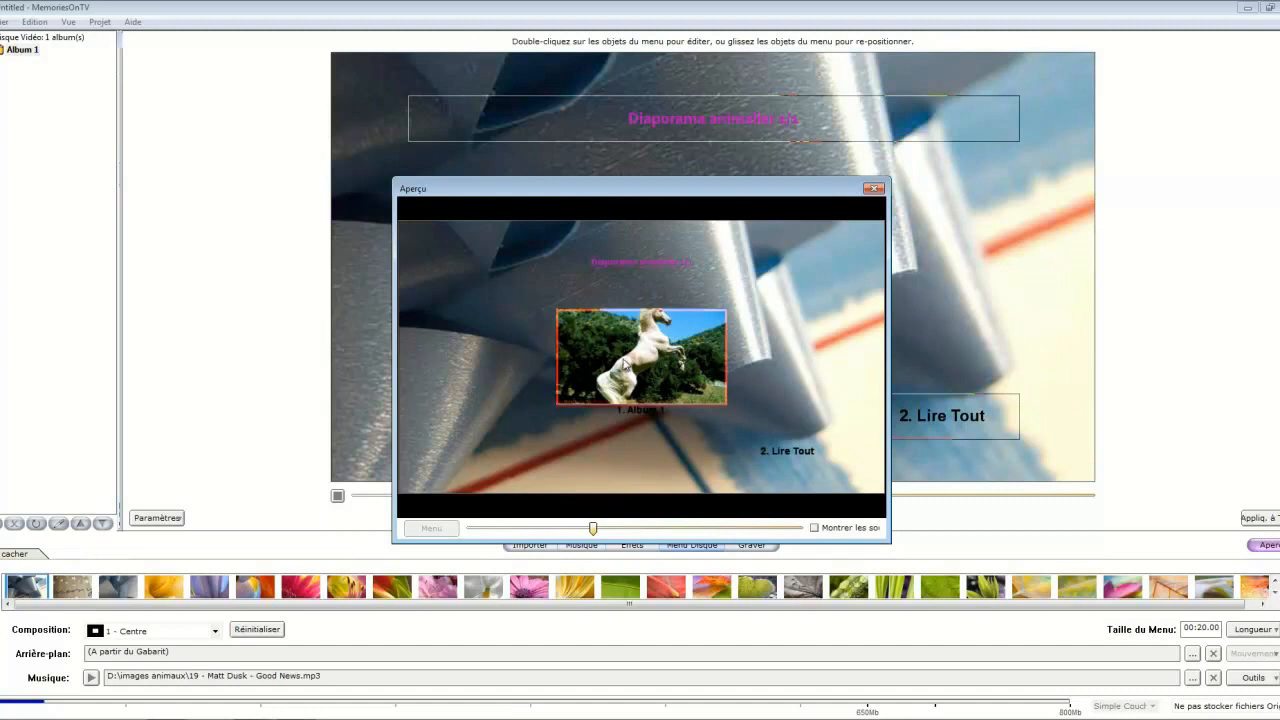
left_click(873, 188)
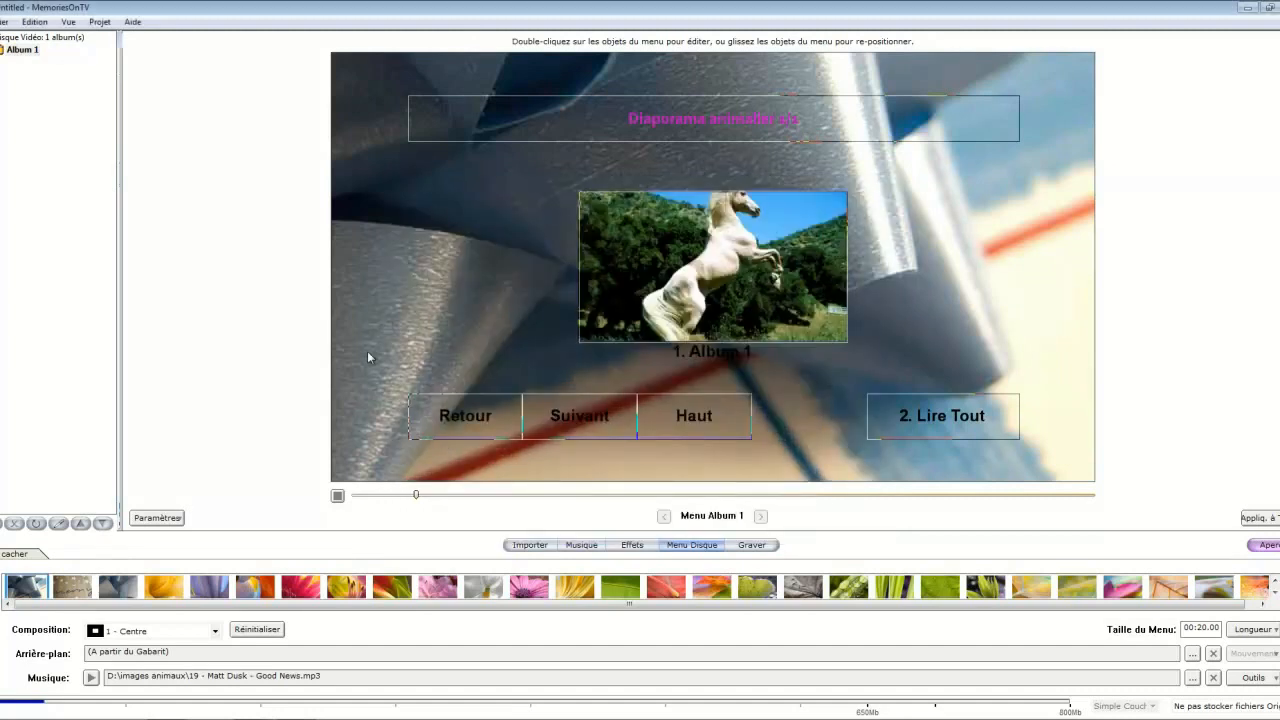
Set the DVD menu selection colour to near-black 070708 in the video generation preferences and check it in the disc menu preview
left_click(35, 21)
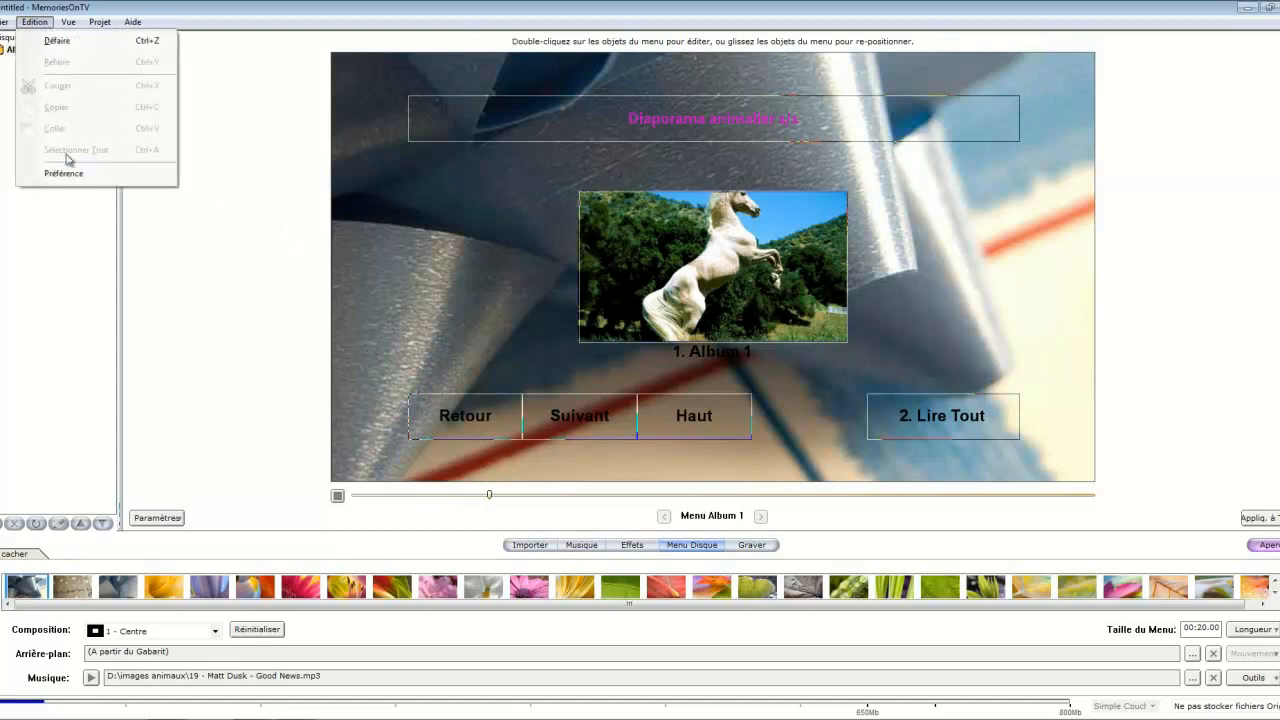
left_click(68, 172)
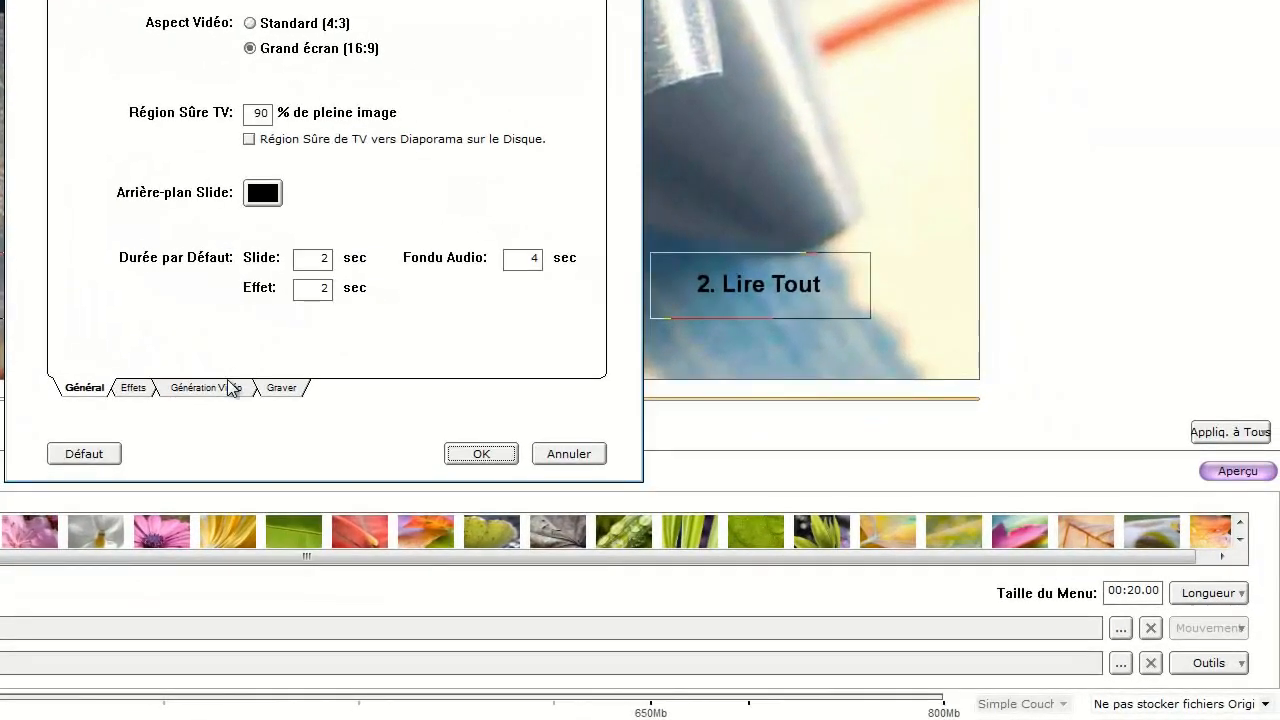
left_click(200, 390)
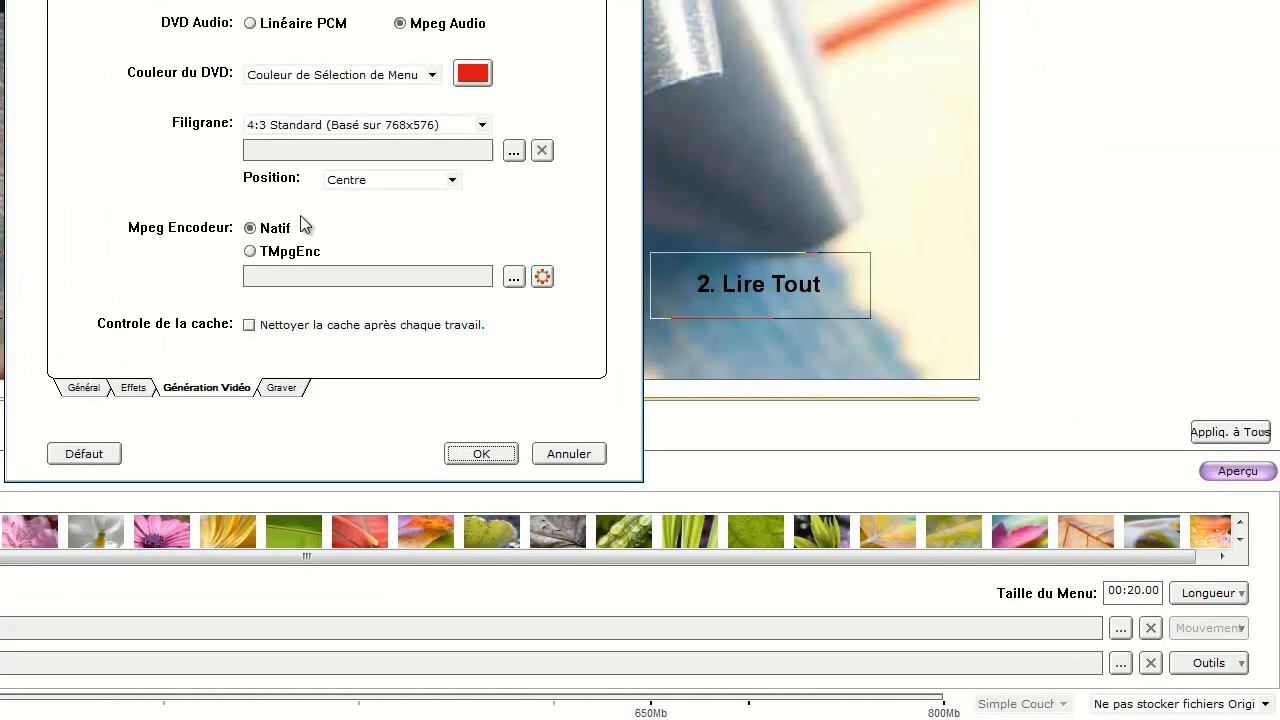
left_click(470, 78)
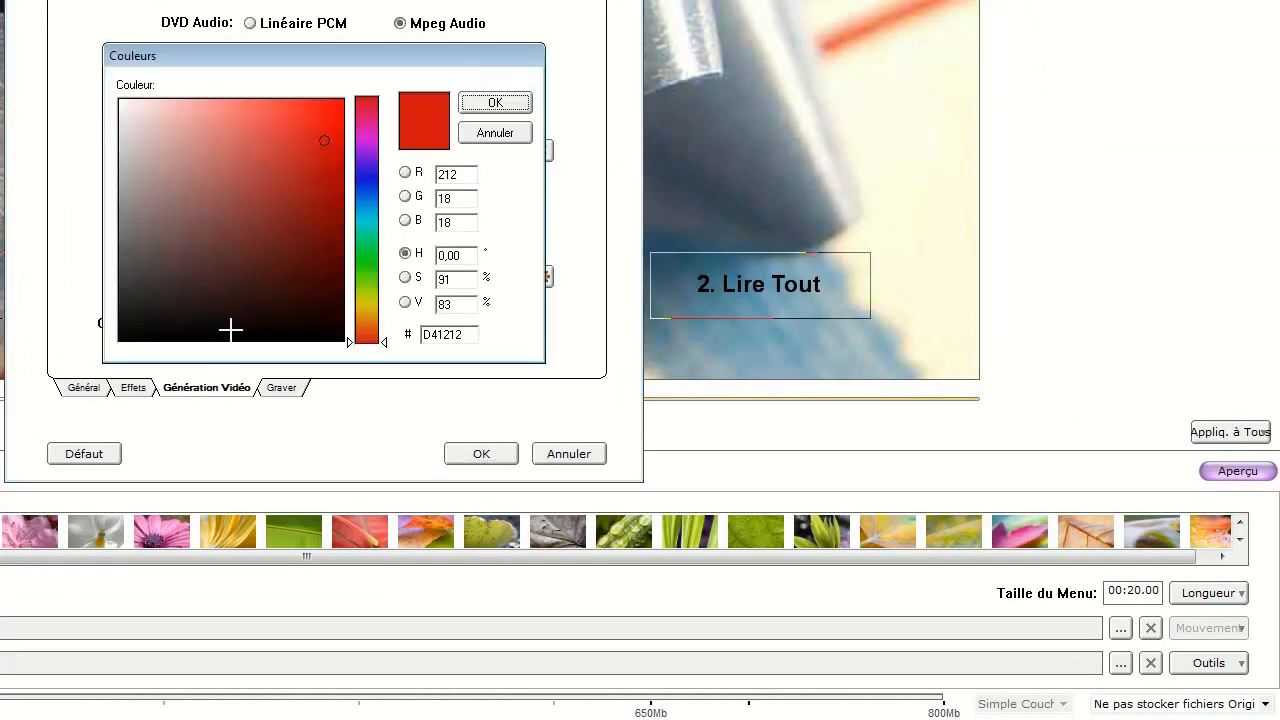
left_click(265, 328)
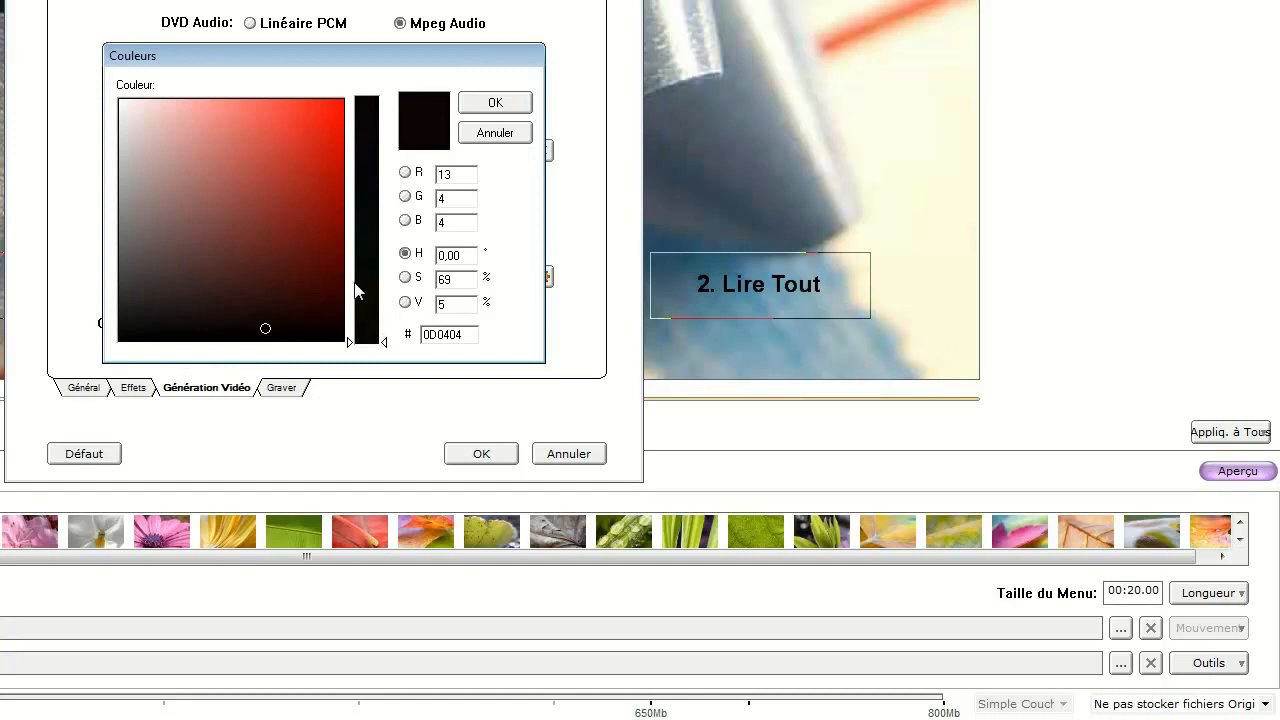
left_click(357, 175)
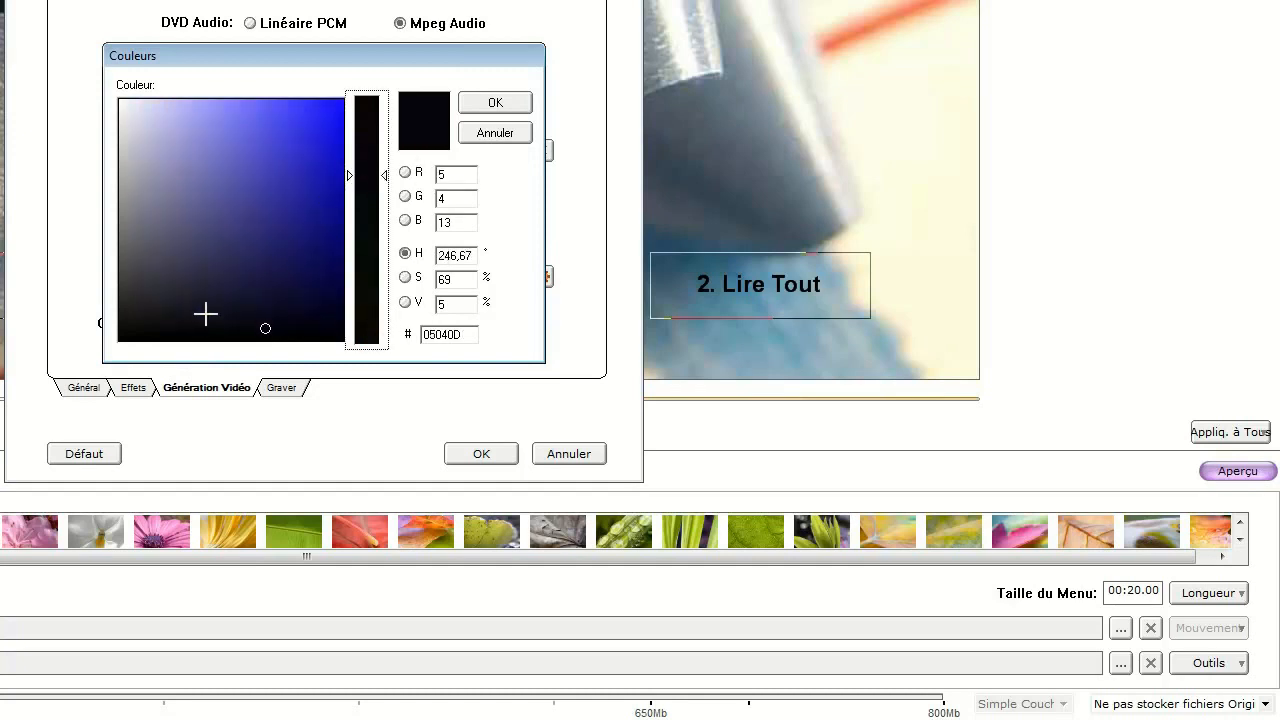
left_click(135, 332)
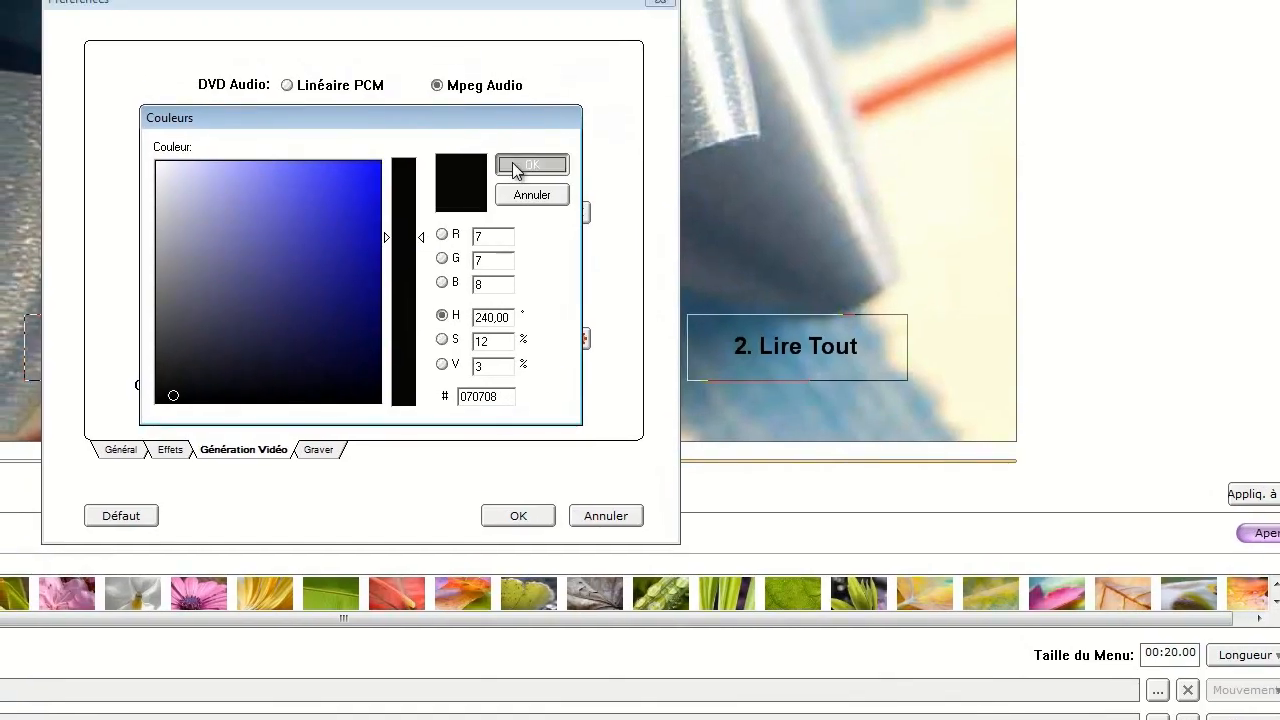
left_click(480, 102)
left_click(518, 516)
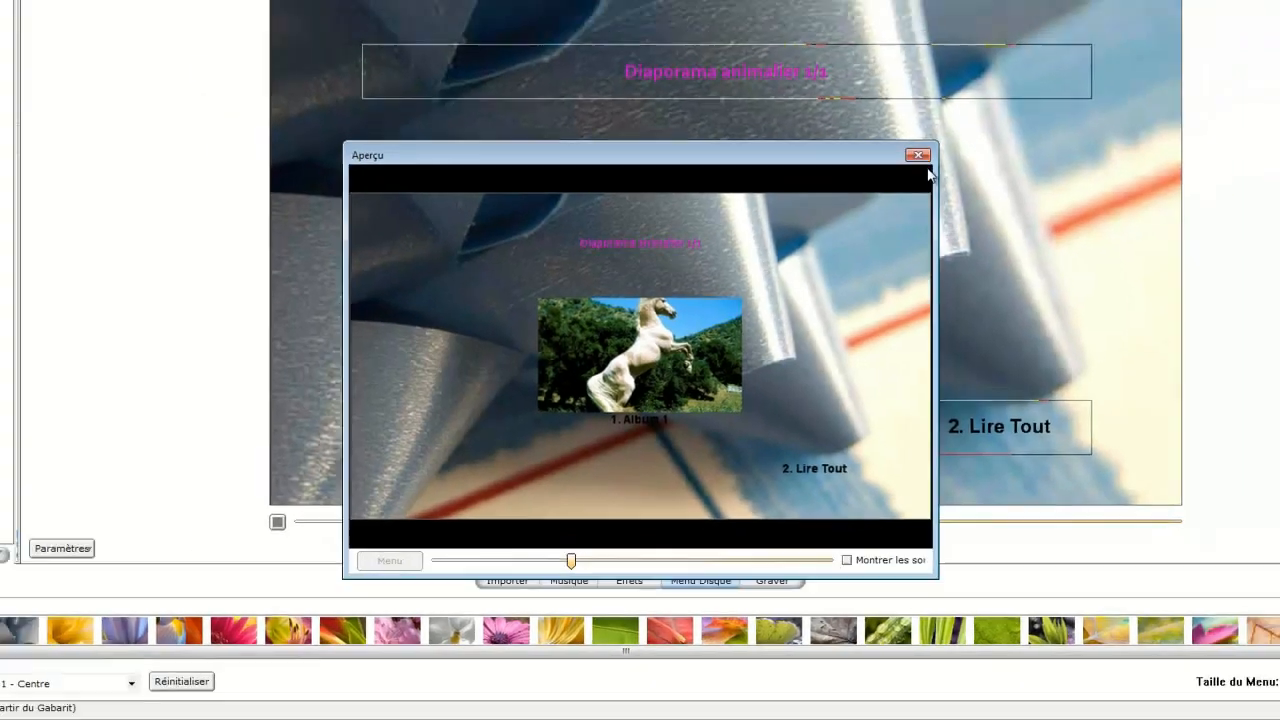
left_click(974, 112)
Display the burn settings and set up an MPG/AVI export of Album 1 as the MPEG file "resultat" in the "images animaux" folder
left_click(752, 547)
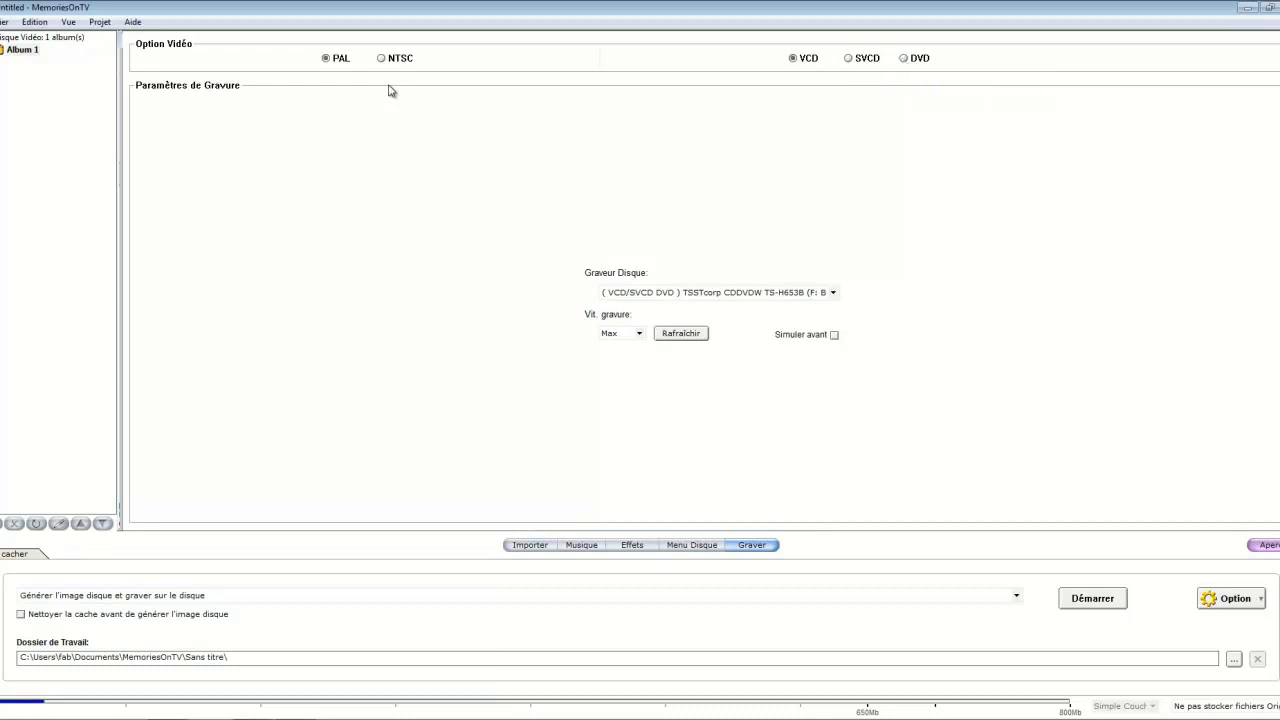
left_click(98, 23)
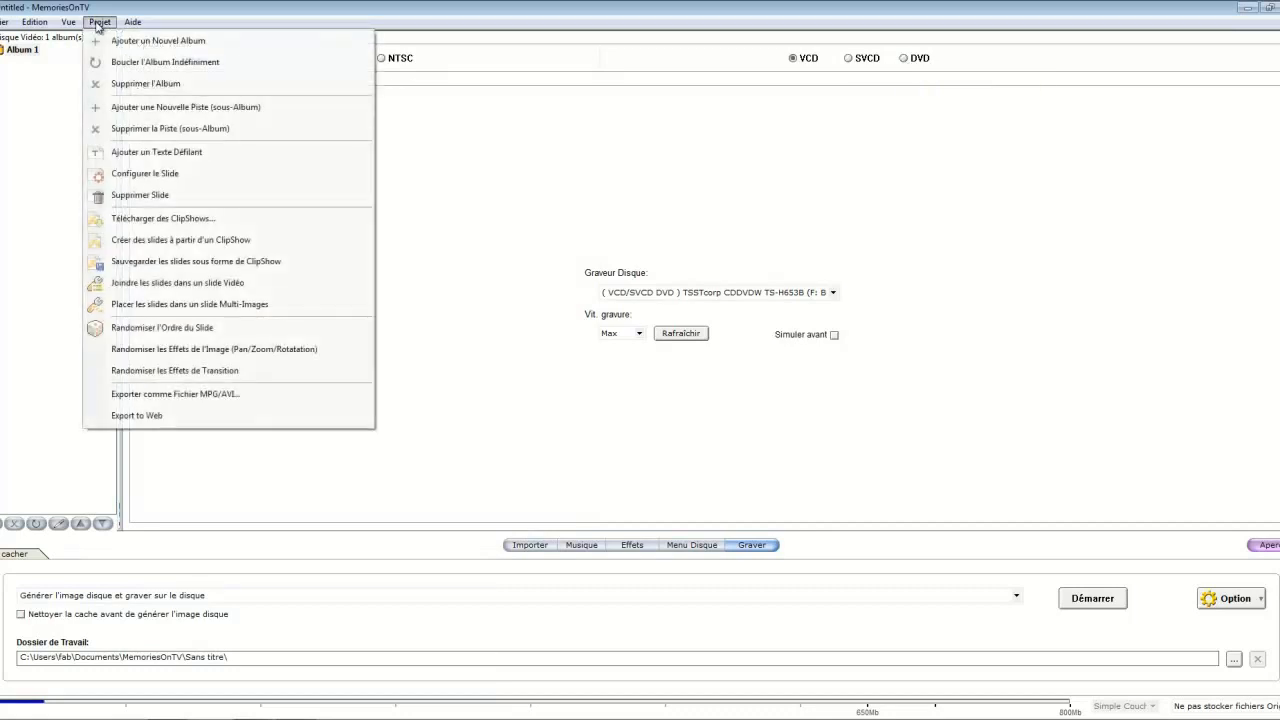
left_click(182, 399)
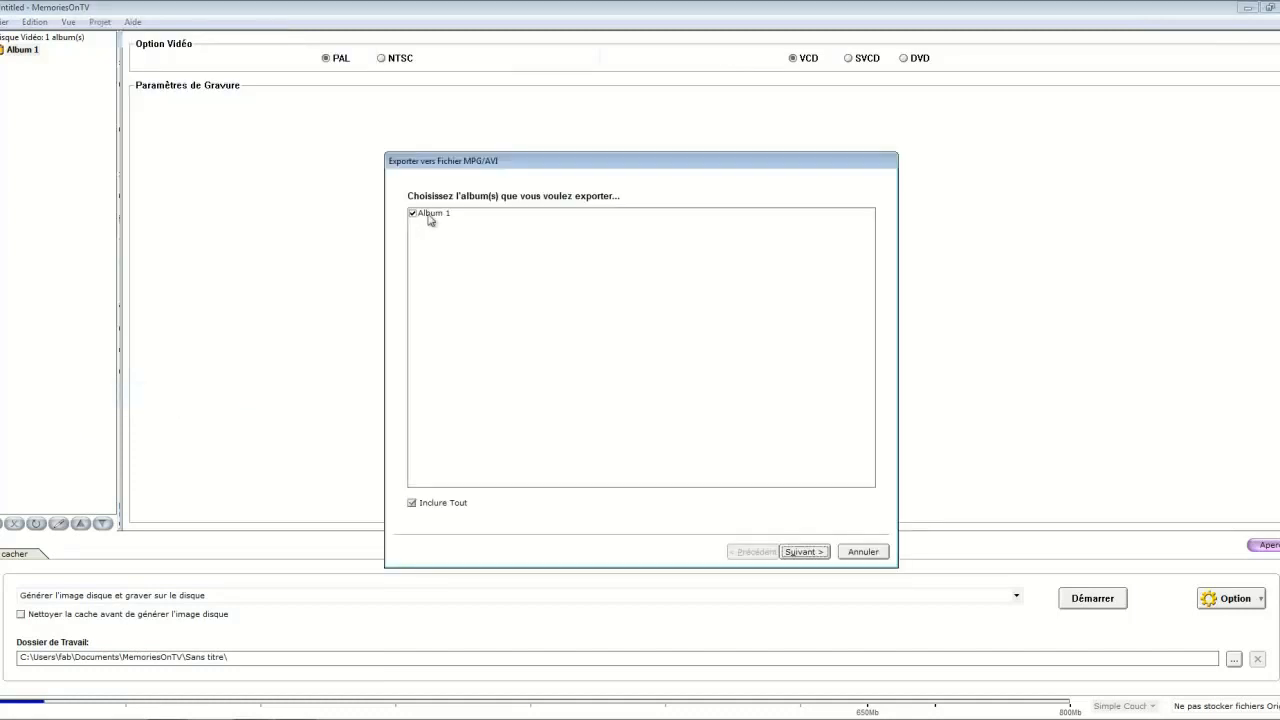
left_click(826, 552)
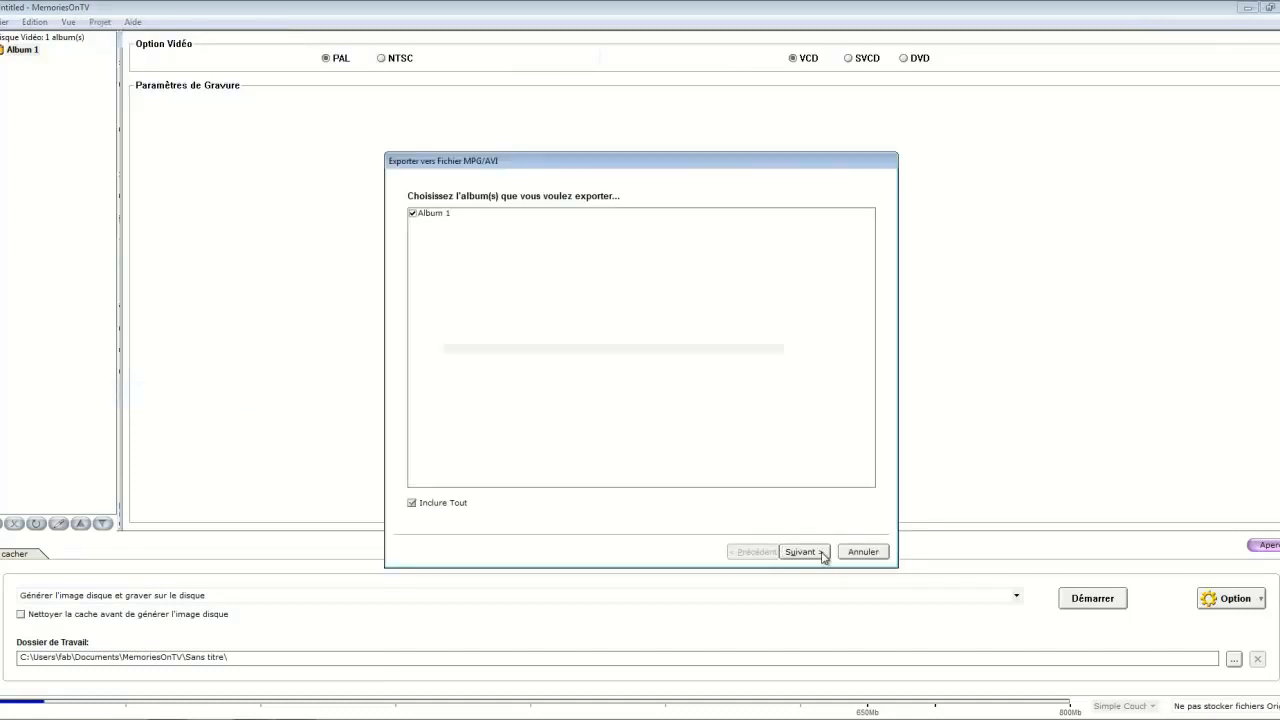
left_click(826, 351)
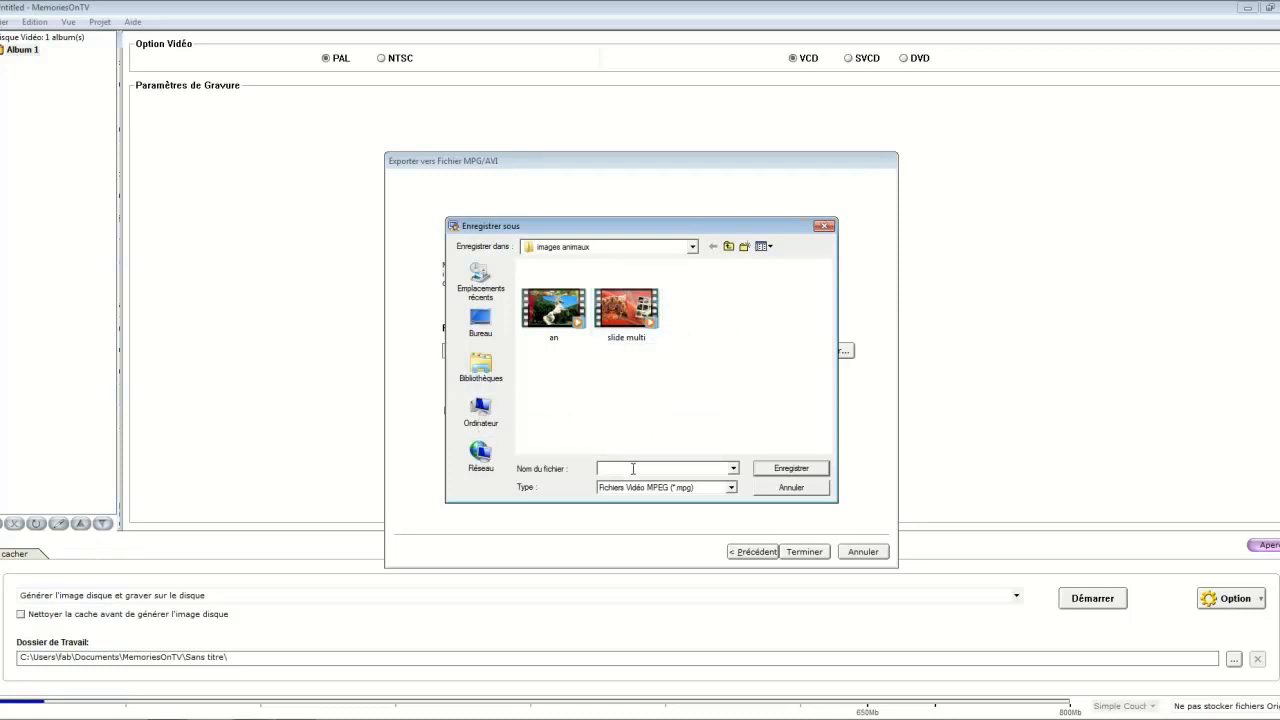
type("re")
type("sultat")
left_click(792, 469)
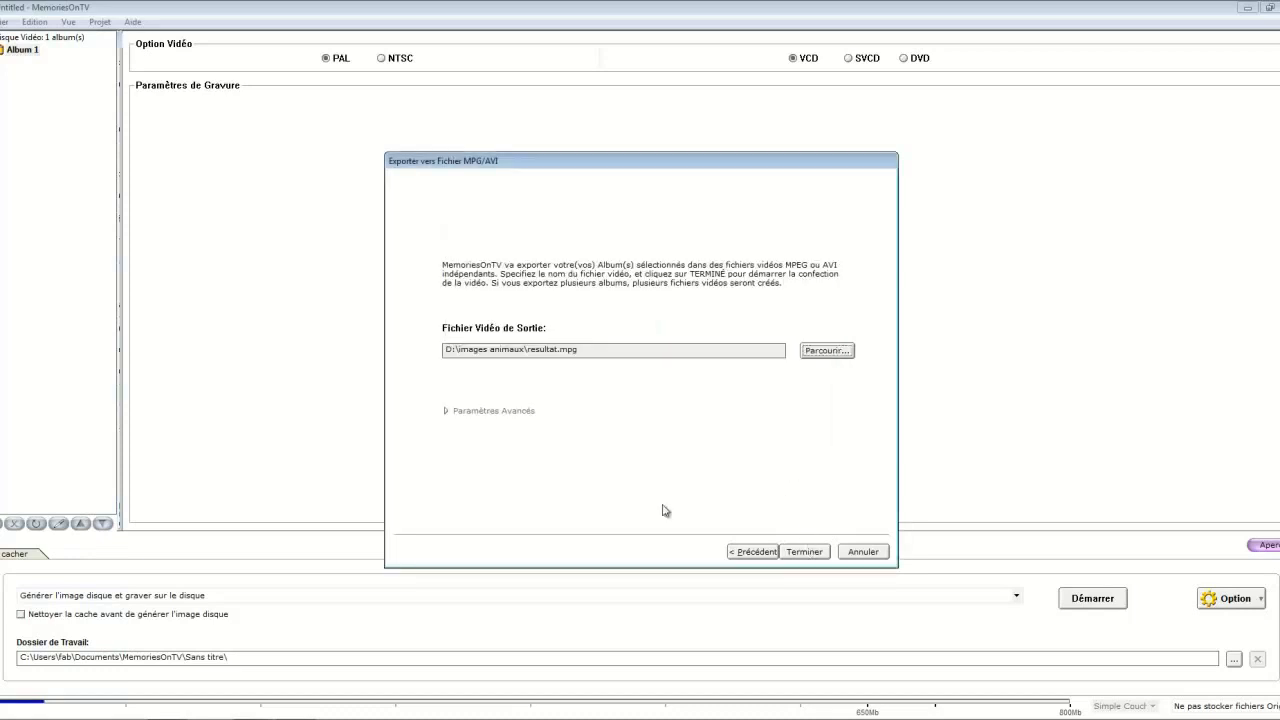
Show the advanced export parameters, generate the video file with the PAL and DVD resolution settings, and play the finished video
left_click(446, 411)
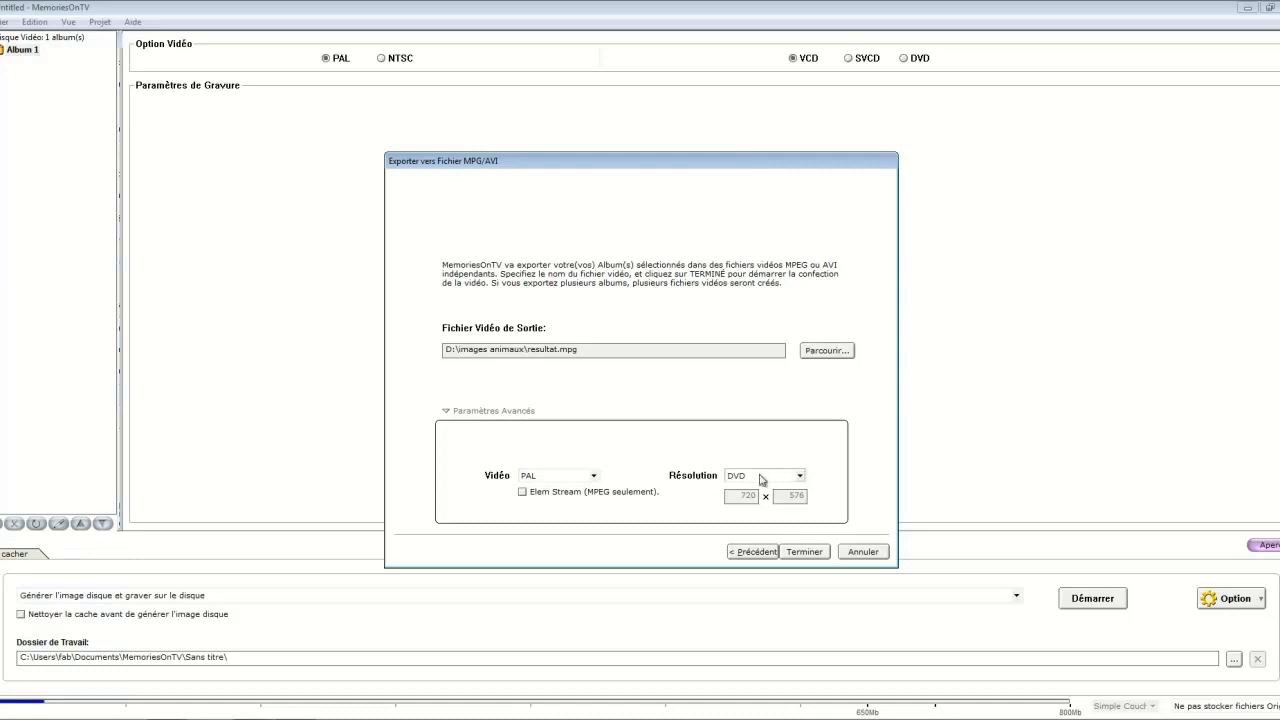
left_click(810, 556)
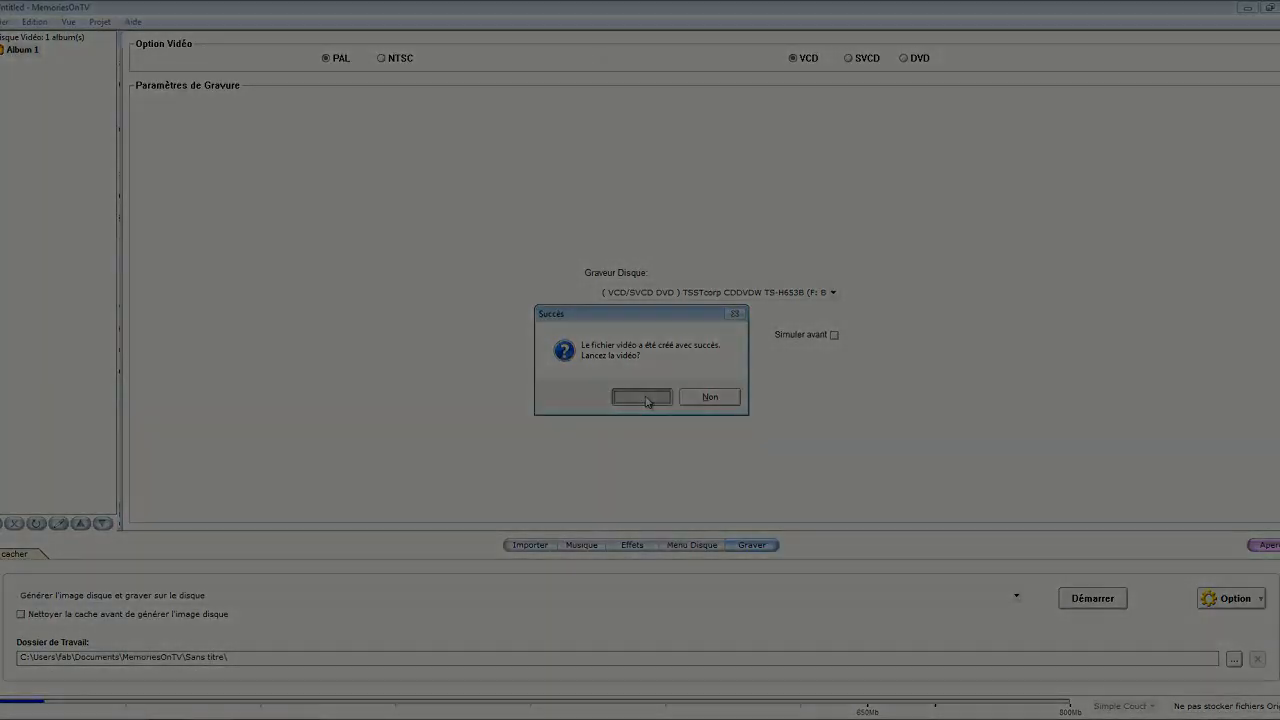
left_click(643, 397)
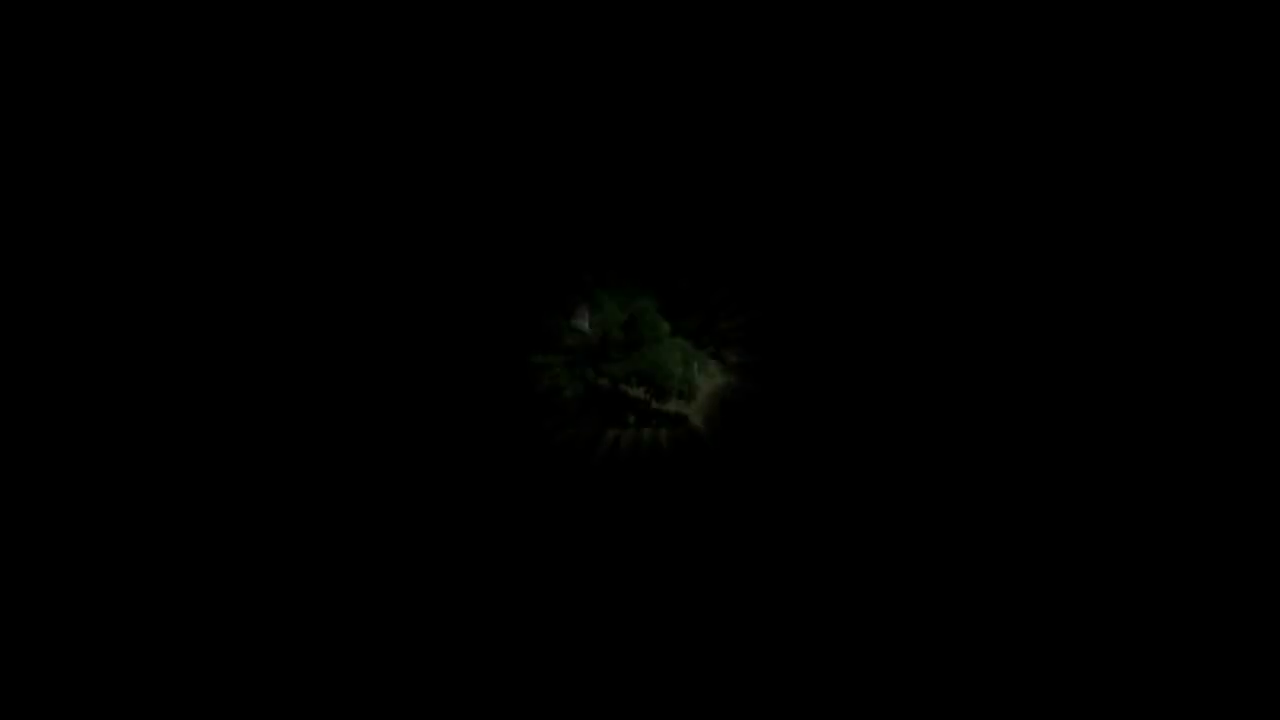